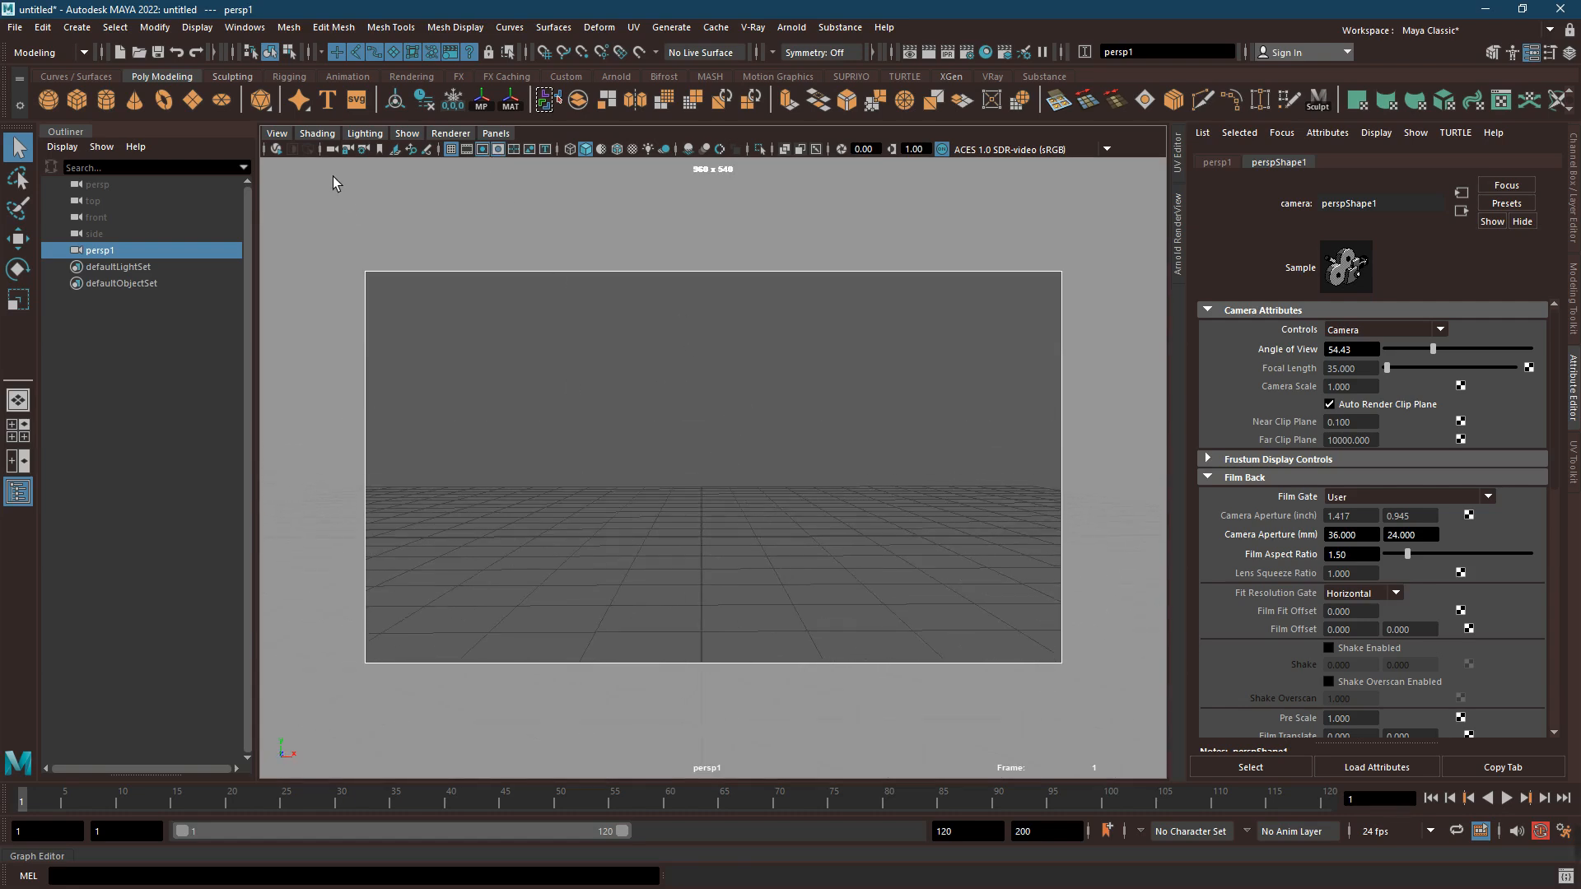
Import IMG_20250606_101334.jpg from the Desktop as an image plane for the persp1 camera
{"action": "left_click", "coordinate": [278, 133]}
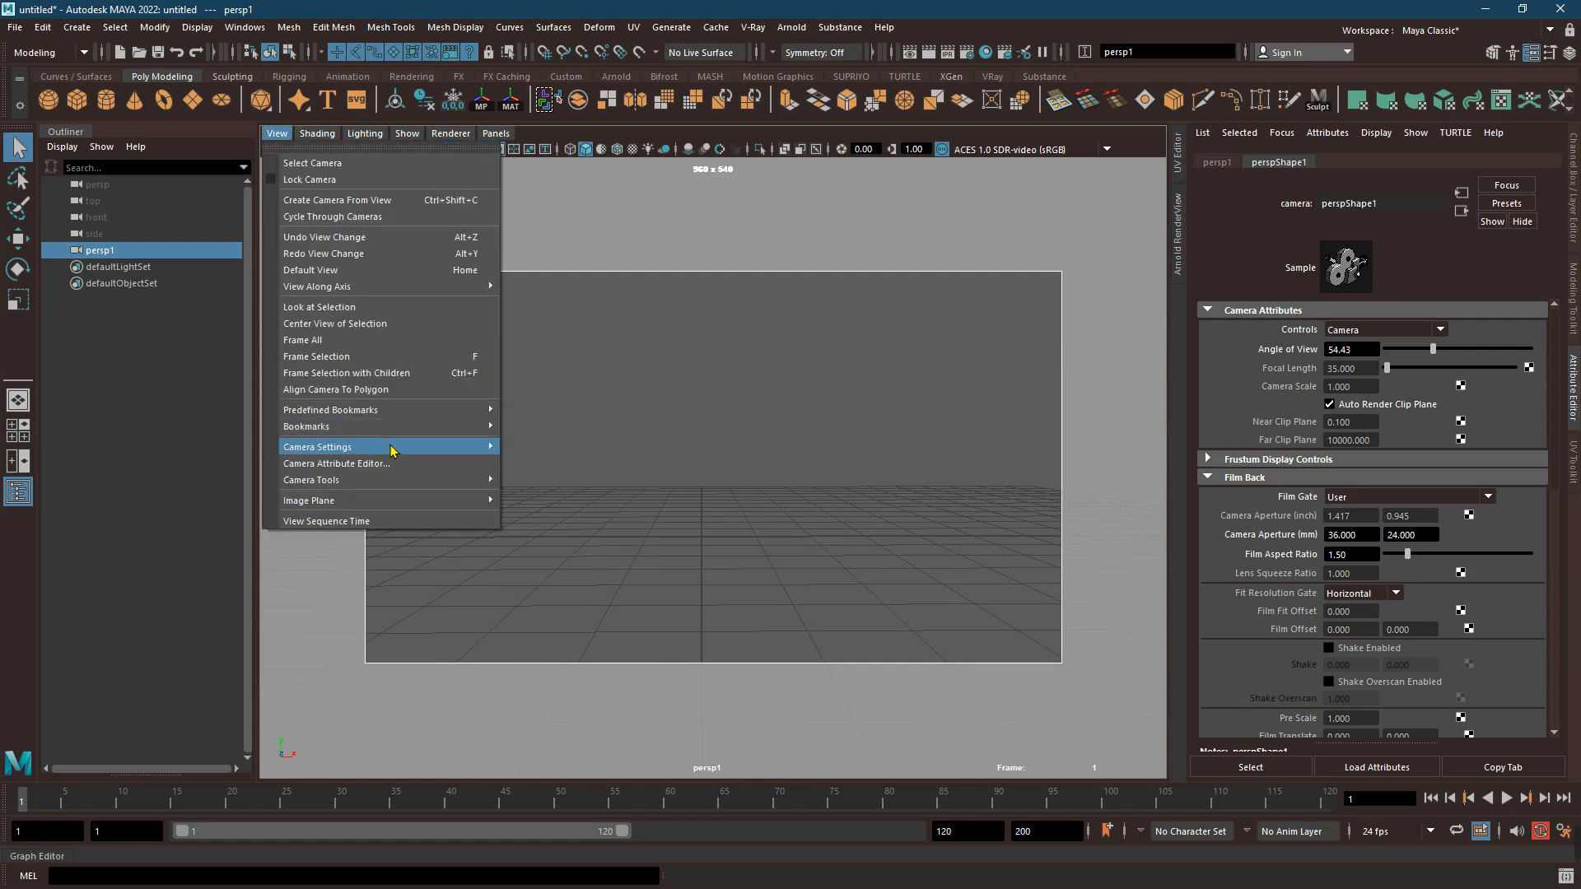
{"action": "mouse_move", "coordinate": [396, 502]}
{"action": "left_click", "coordinate": [551, 515]}
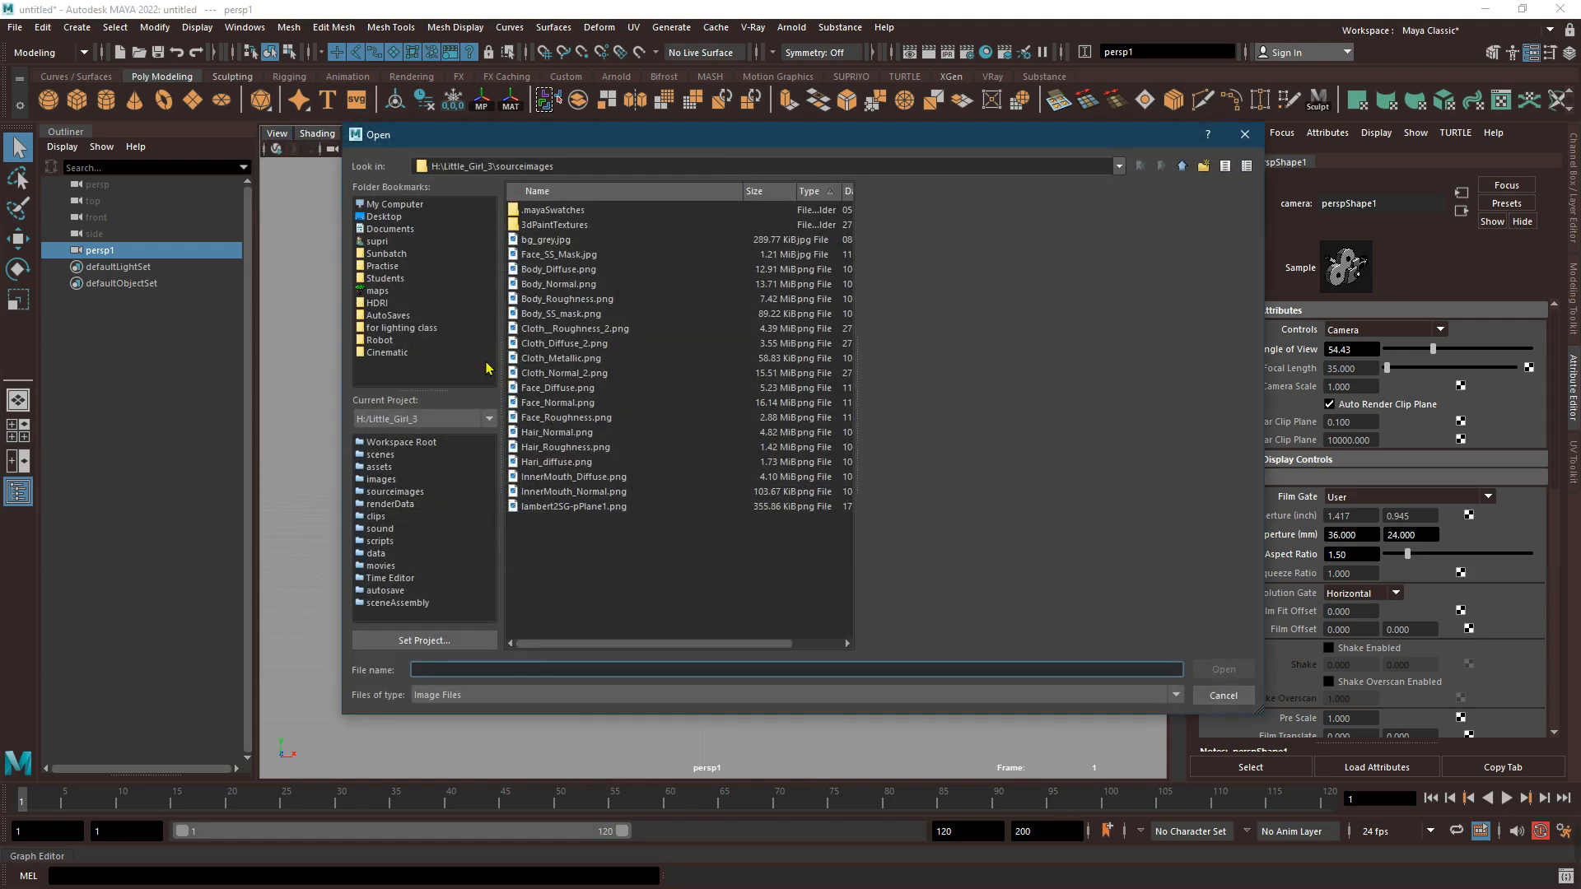
{"action": "left_click", "coordinate": [389, 254]}
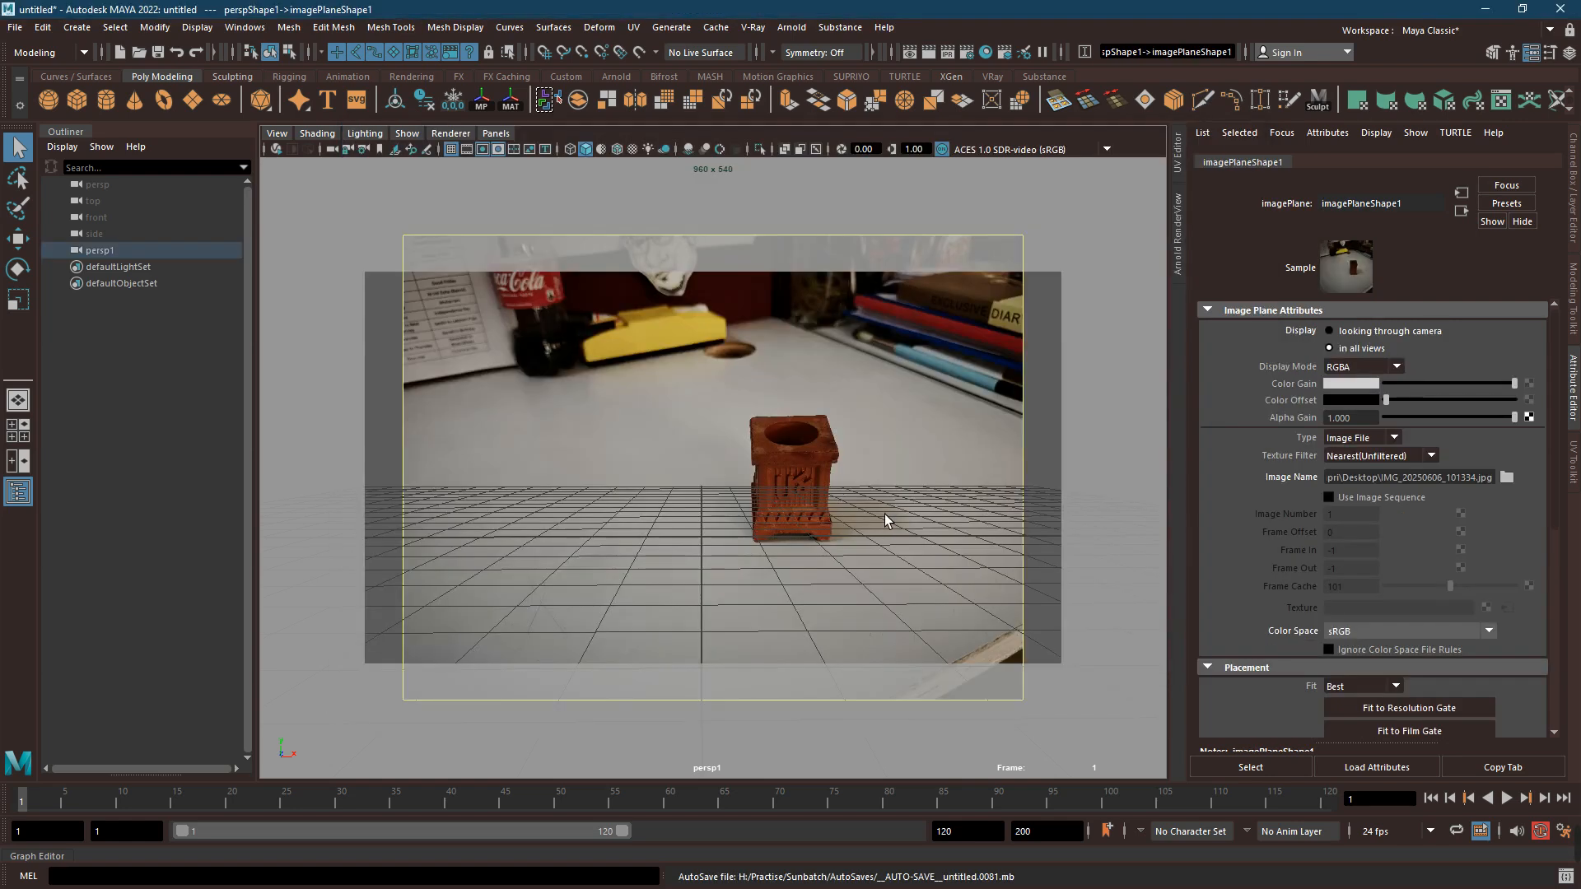
Try fitting the image plane to the resolution gate and the film gate, and undo the width change
{"action": "scroll", "coordinate": [1334, 527], "scroll_direction": "down", "scroll_amount": 3}
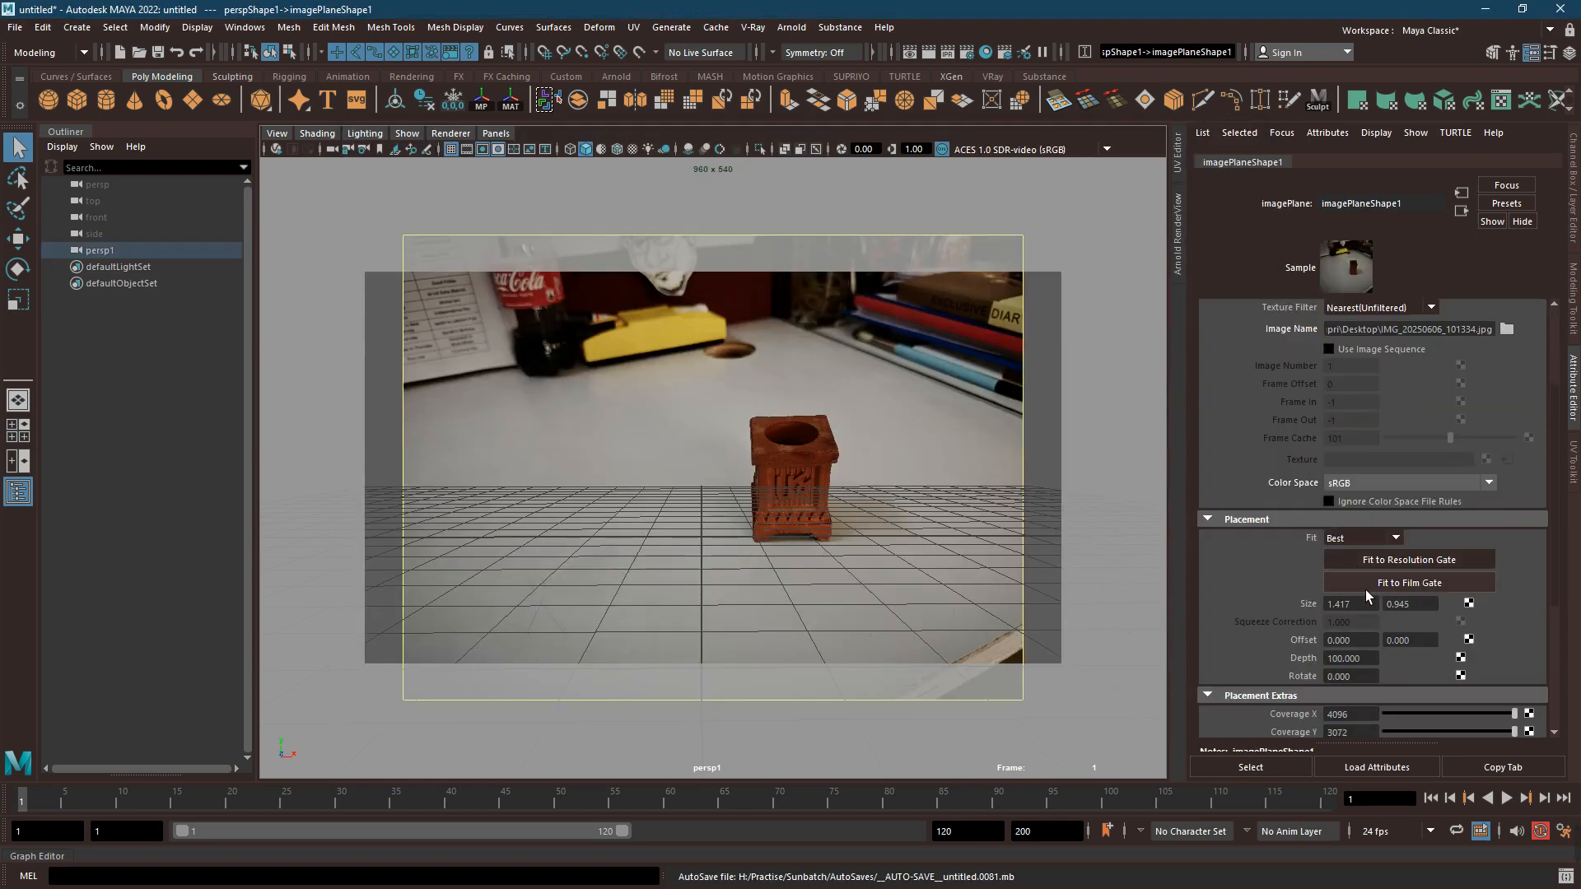
{"action": "left_click", "coordinate": [1371, 562]}
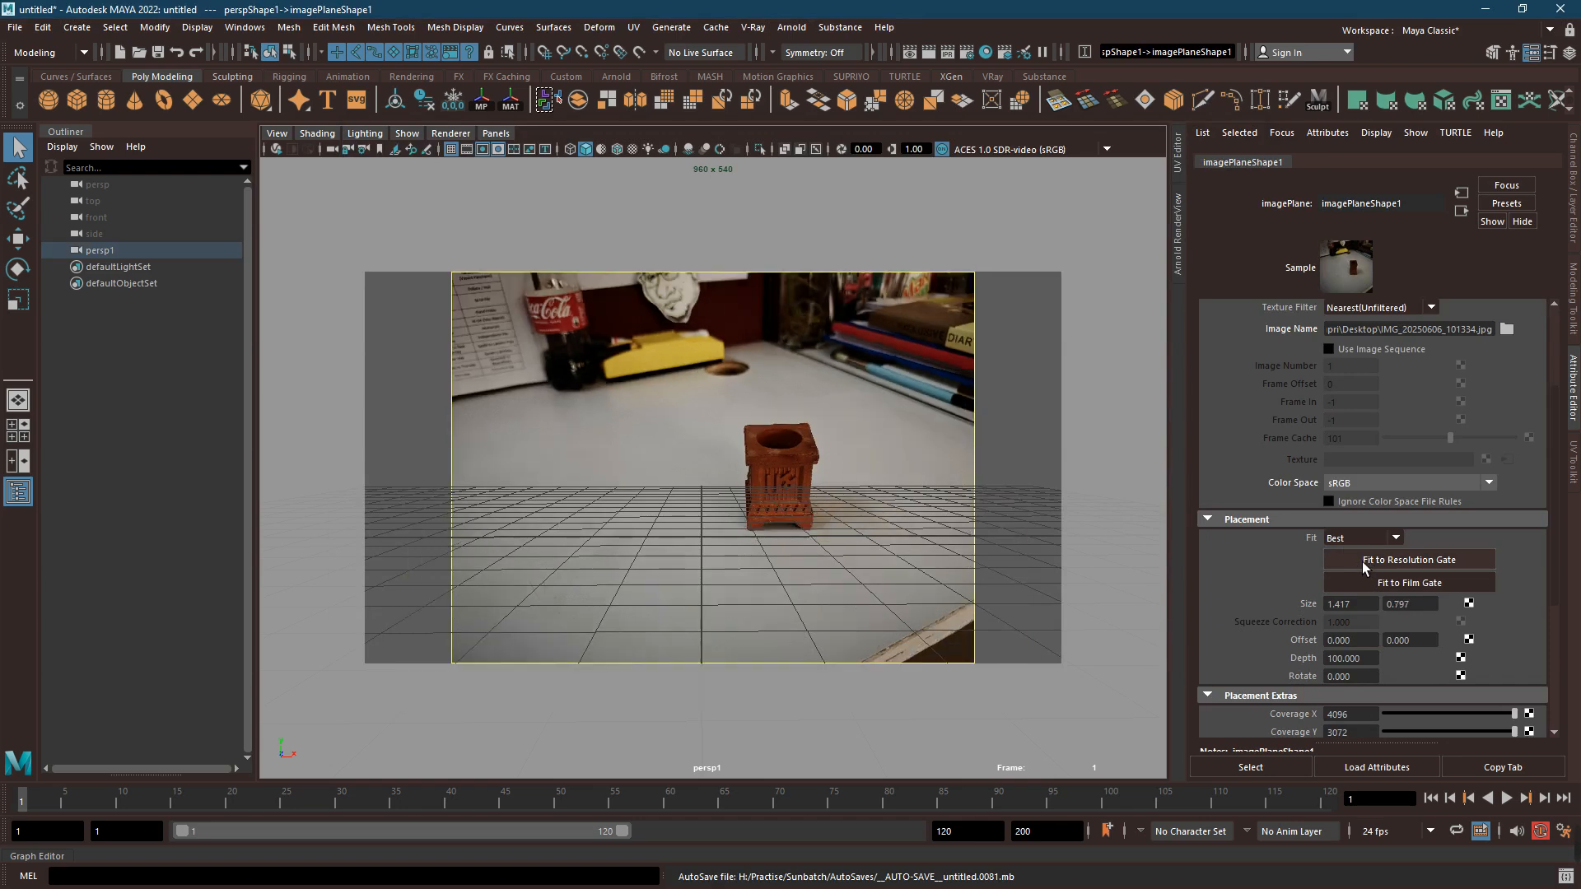
{"action": "left_click", "coordinate": [1364, 587]}
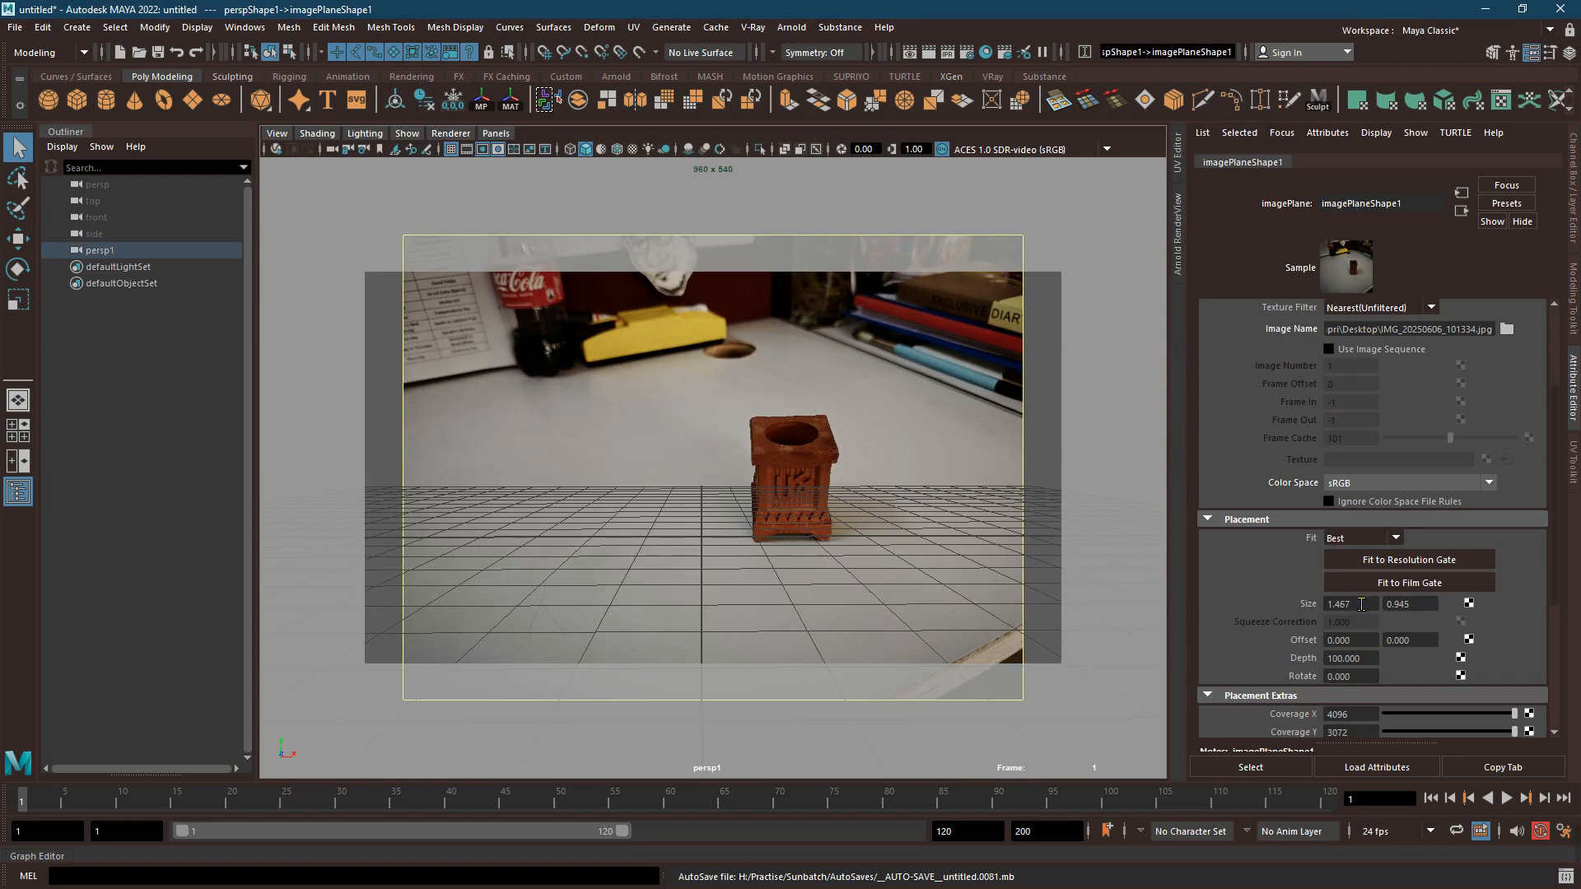
{"action": "key", "text": "ctrl+z"}
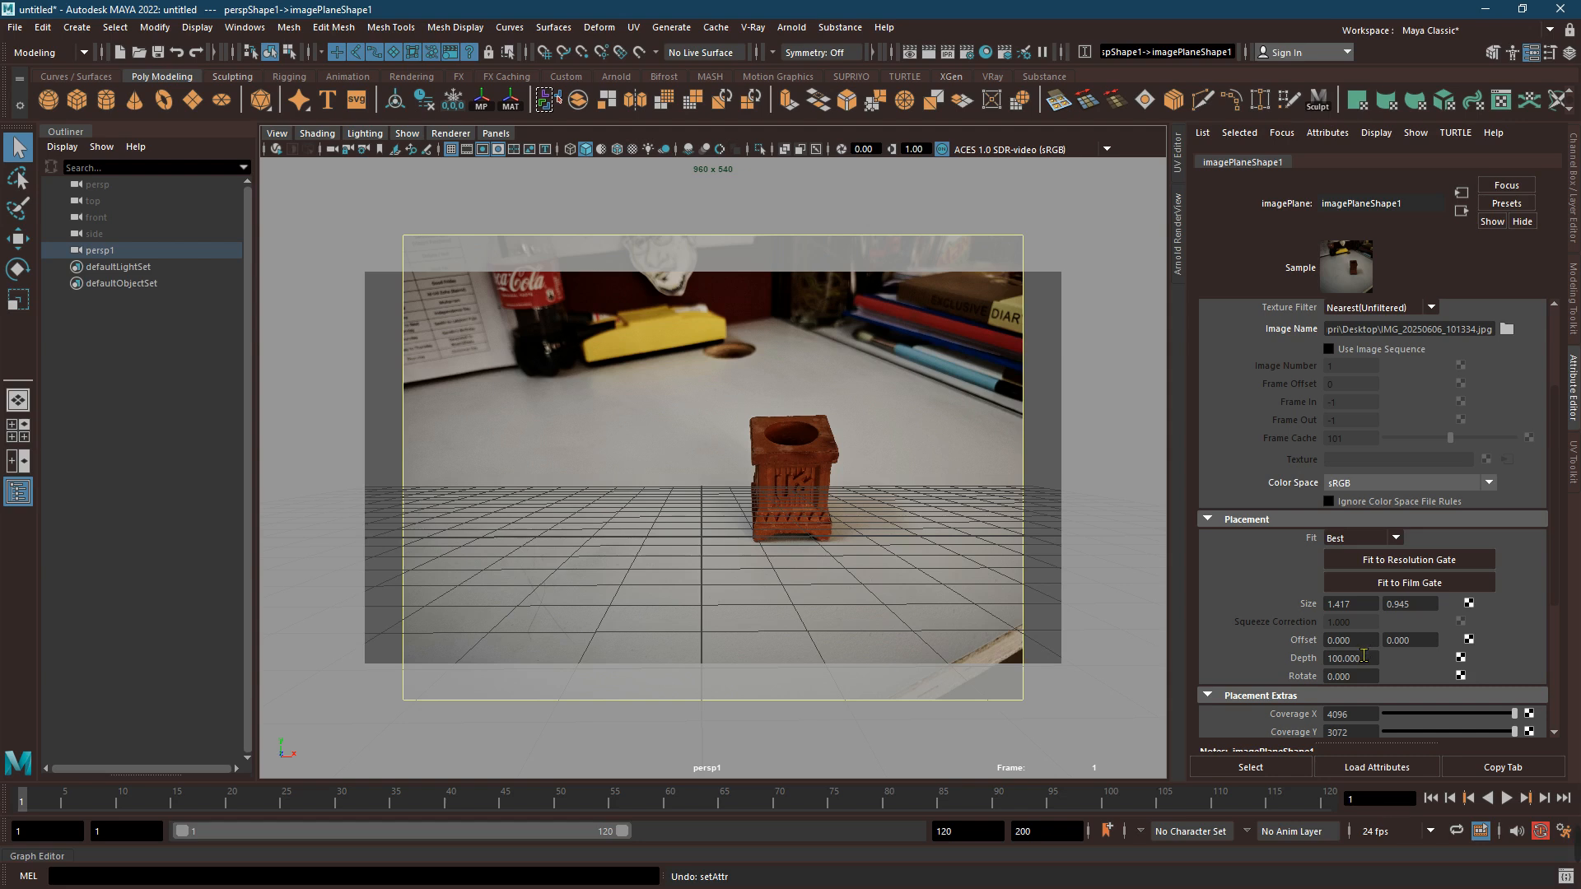
{"action": "mouse_move", "coordinate": [1359, 638]}
{"action": "left_mouse_down", "text": "ctrl"}
{"action": "mouse_move", "coordinate": [1388, 639]}
{"action": "mouse_move", "coordinate": [1359, 639]}
{"action": "left_mouse_up", "text": "ctrl"}
{"action": "scroll", "coordinate": [1367, 659], "scroll_direction": "down", "scroll_amount": 2}
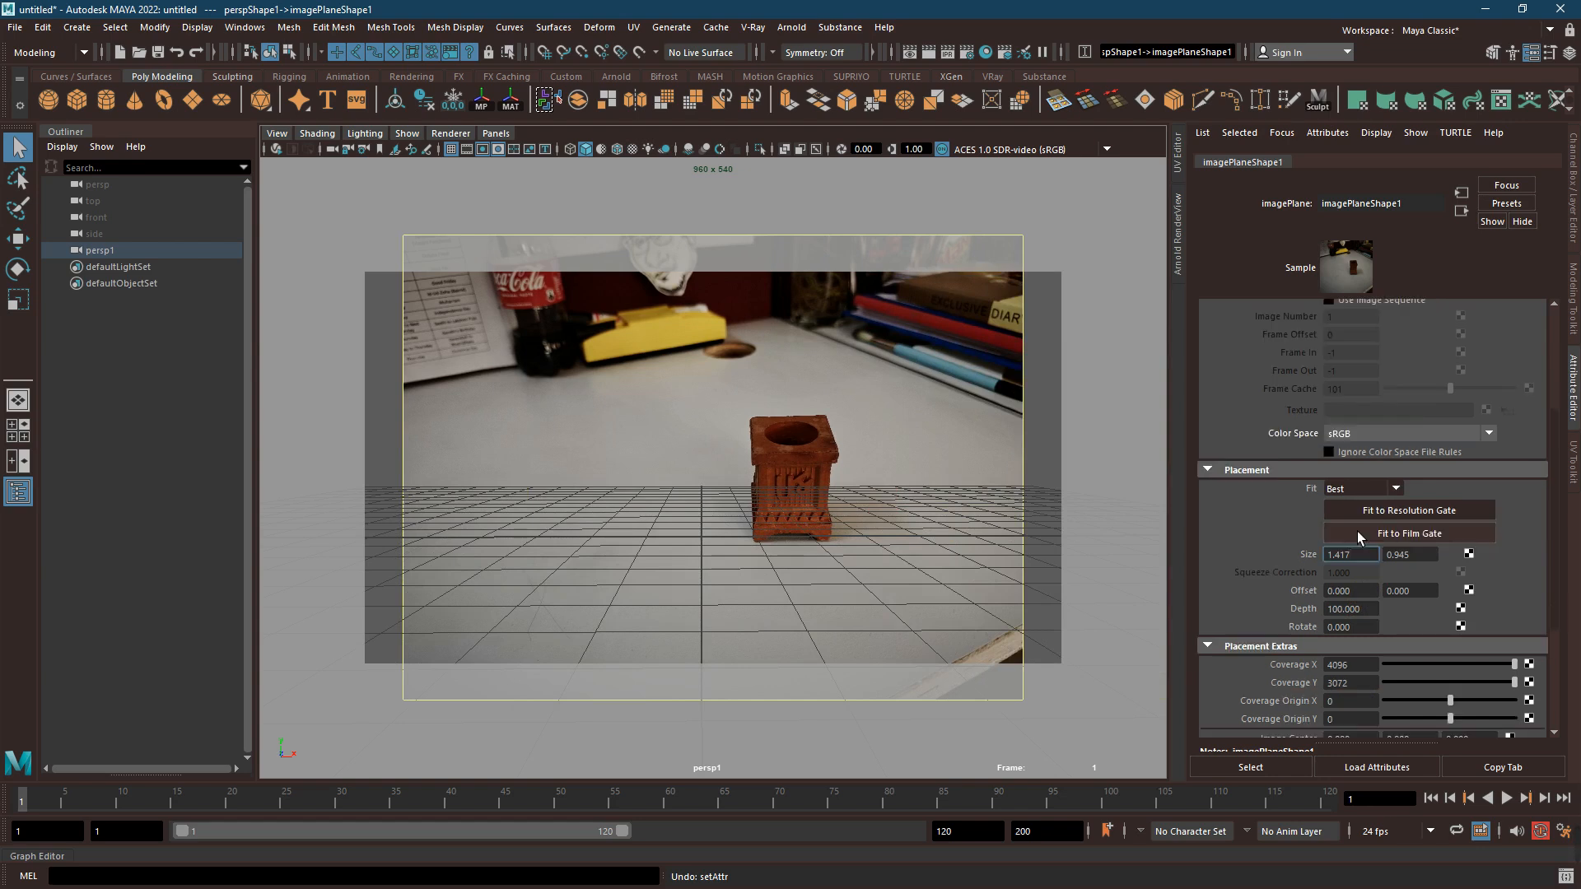
Set the image plane's vertical size to 2
{"action": "double_click", "coordinate": [1411, 556]}
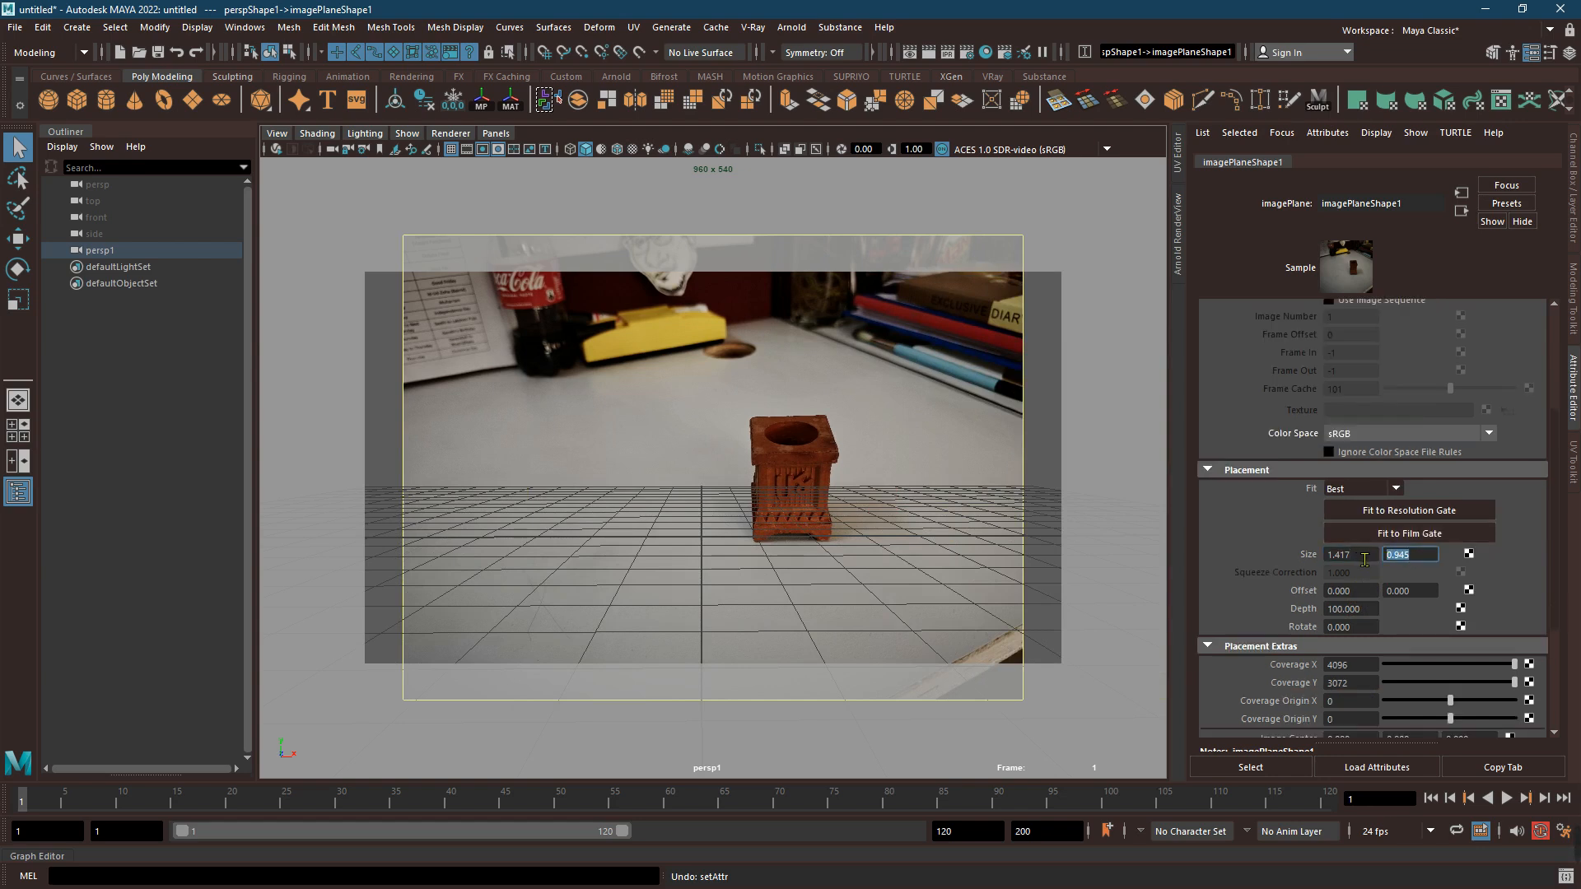
{"action": "type", "text": "1"}
{"action": "key", "text": "Return"}
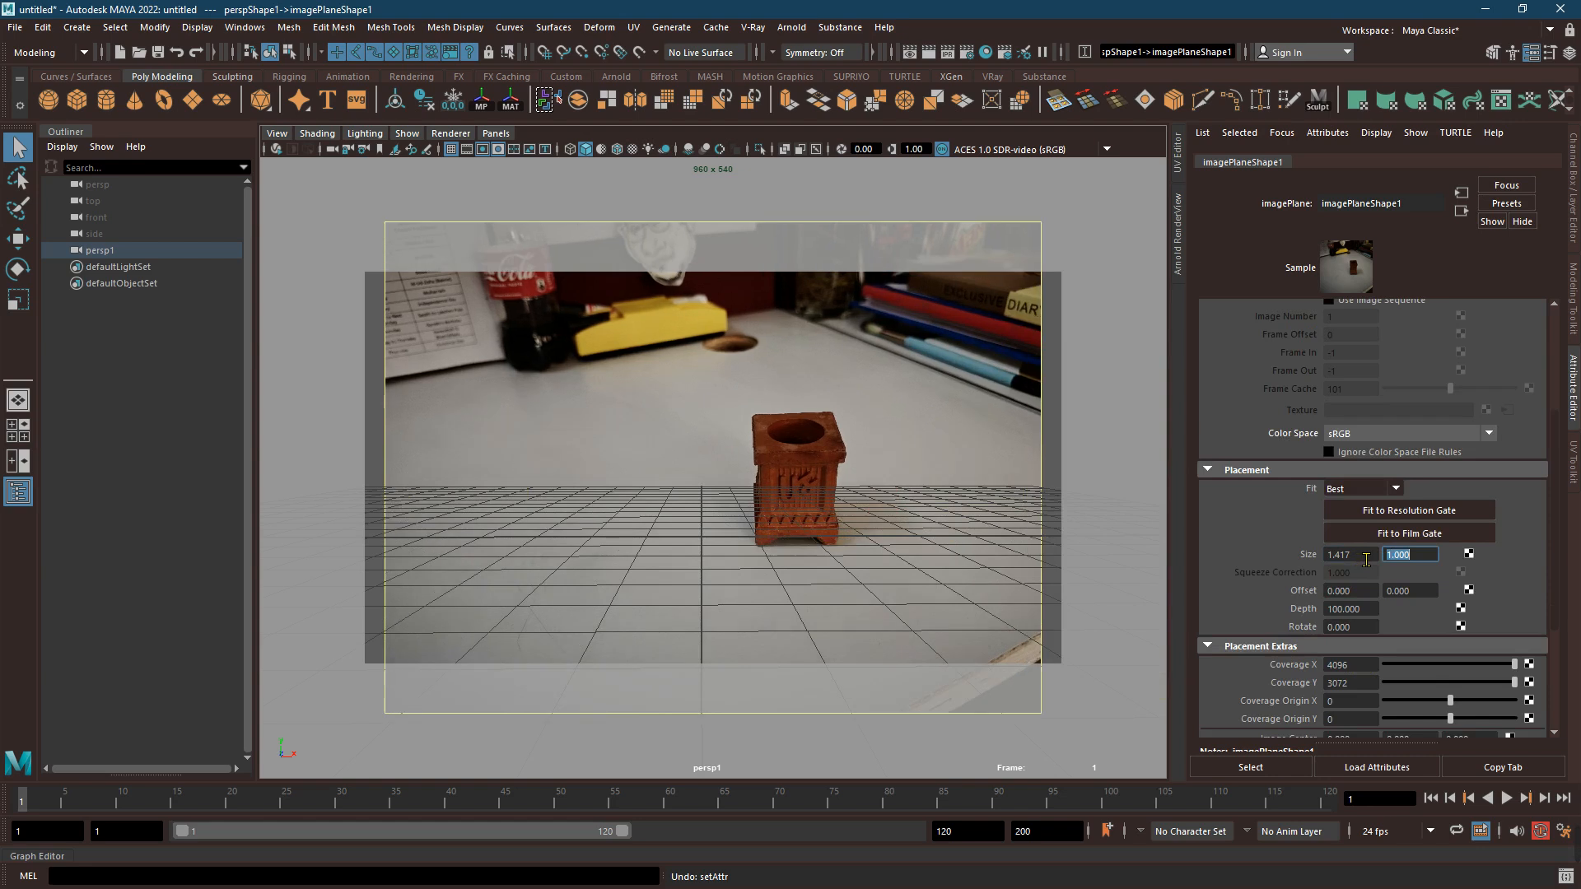
{"action": "type", "text": "2"}
{"action": "key", "text": "Return"}
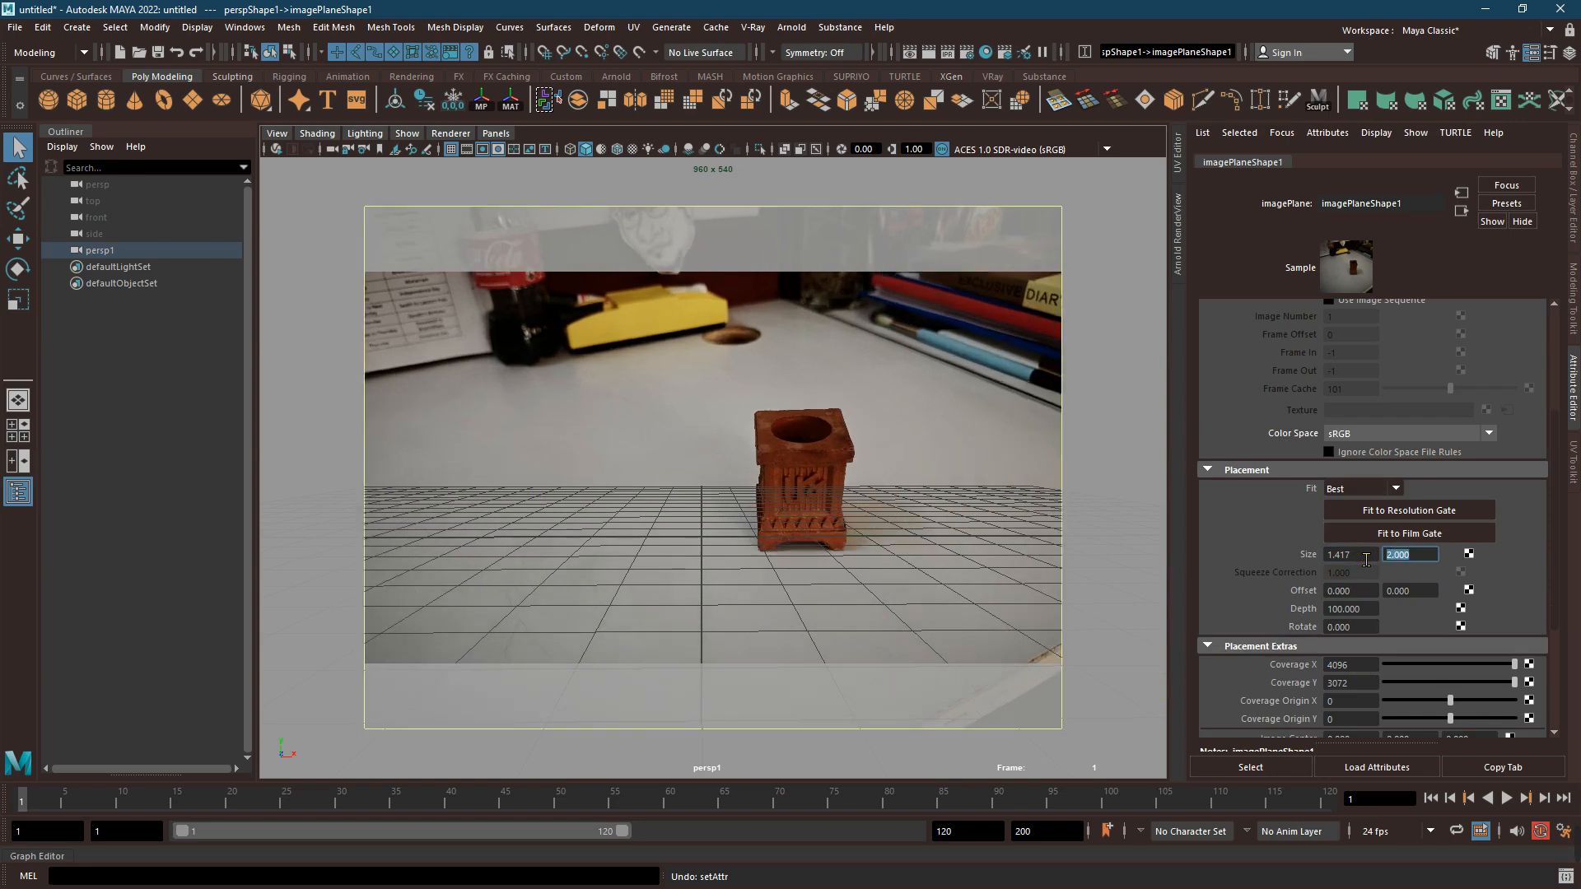
Orbit and dolly the persp1 camera to match the ground grid to the desk's perspective in the photo
{"action": "left_click_drag", "start_coordinate": [875, 543], "coordinate": [890, 599], "text": "alt"}
{"action": "right_click_drag", "start_coordinate": [614, 367], "coordinate": [745, 554], "text": "alt"}
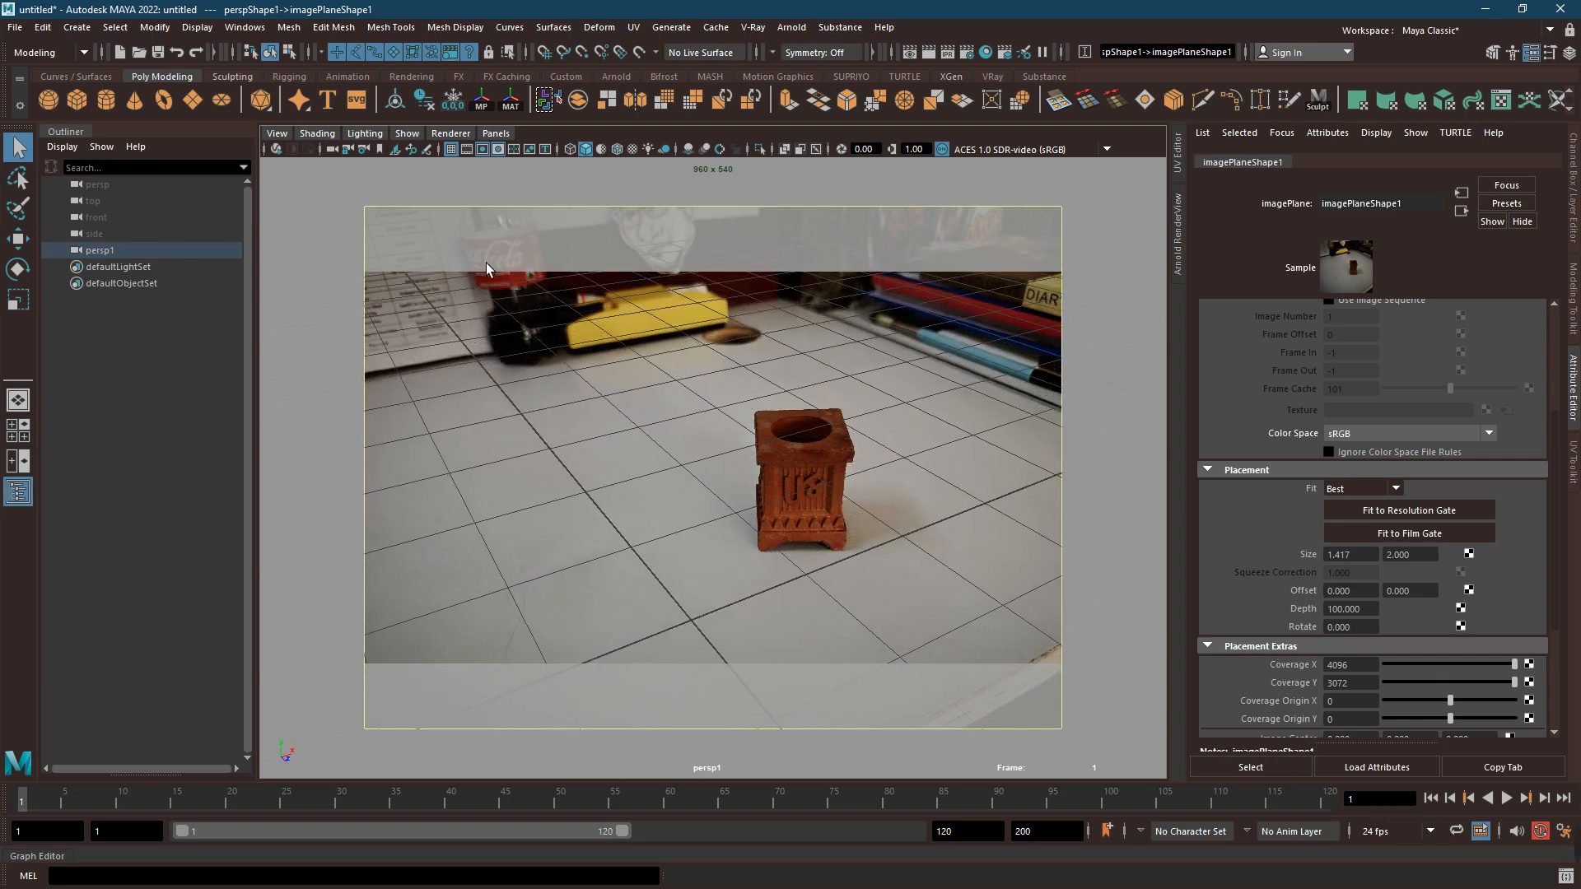
{"action": "left_click_drag", "start_coordinate": [565, 341], "coordinate": [564, 340], "text": "alt"}
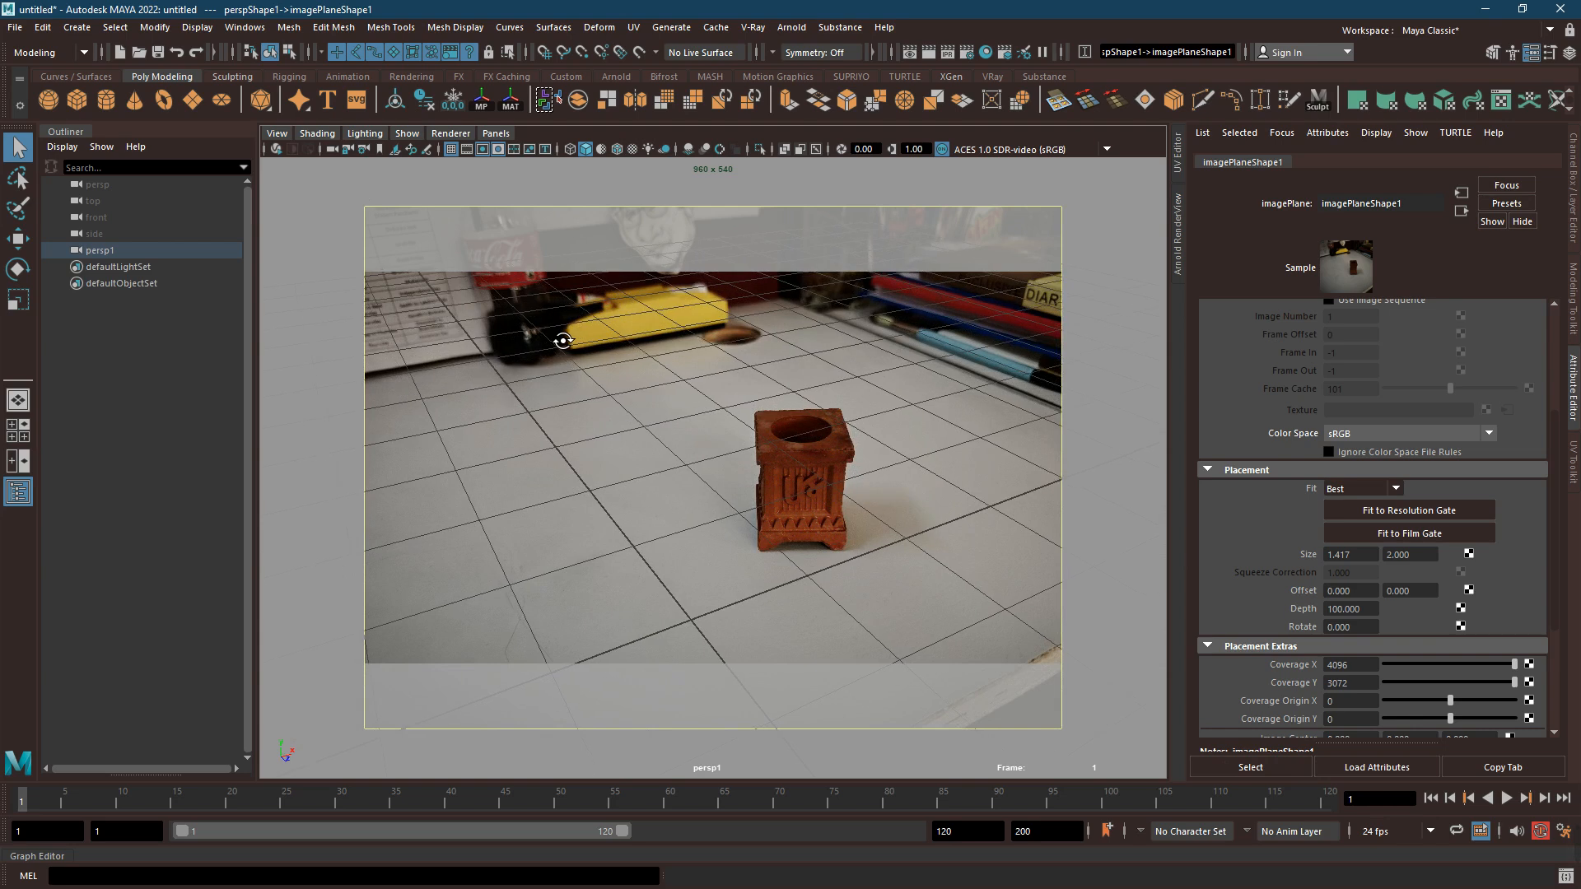
Create a polygon cylinder, scale it down and raise it so its base sits on the grid
{"action": "left_click", "coordinate": [106, 101]}
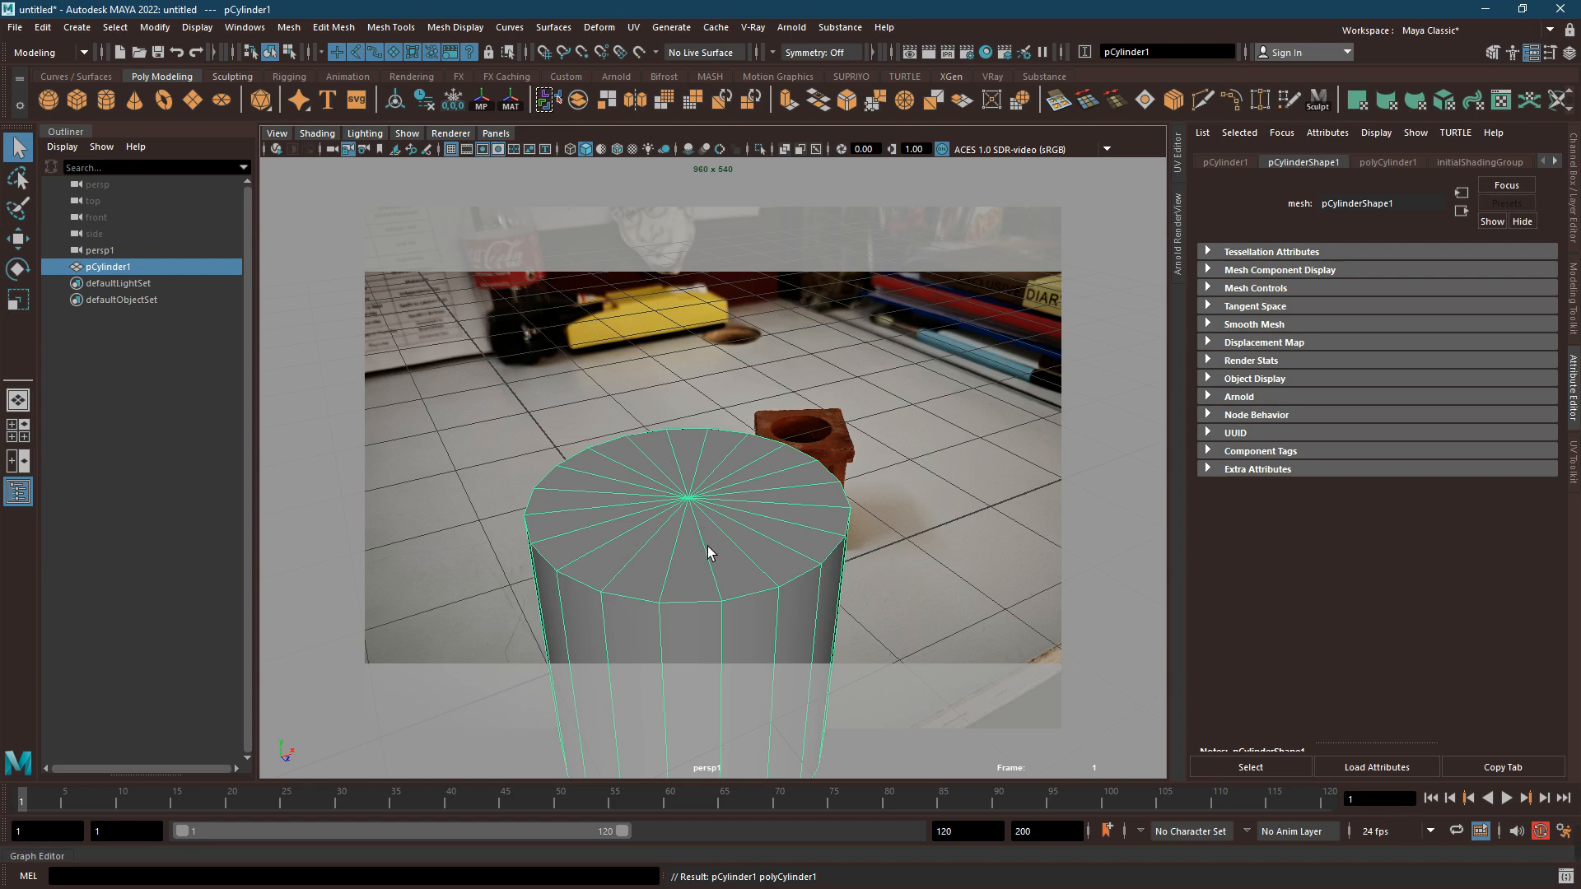
{"action": "key", "text": "space"}
{"action": "key", "text": "f"}
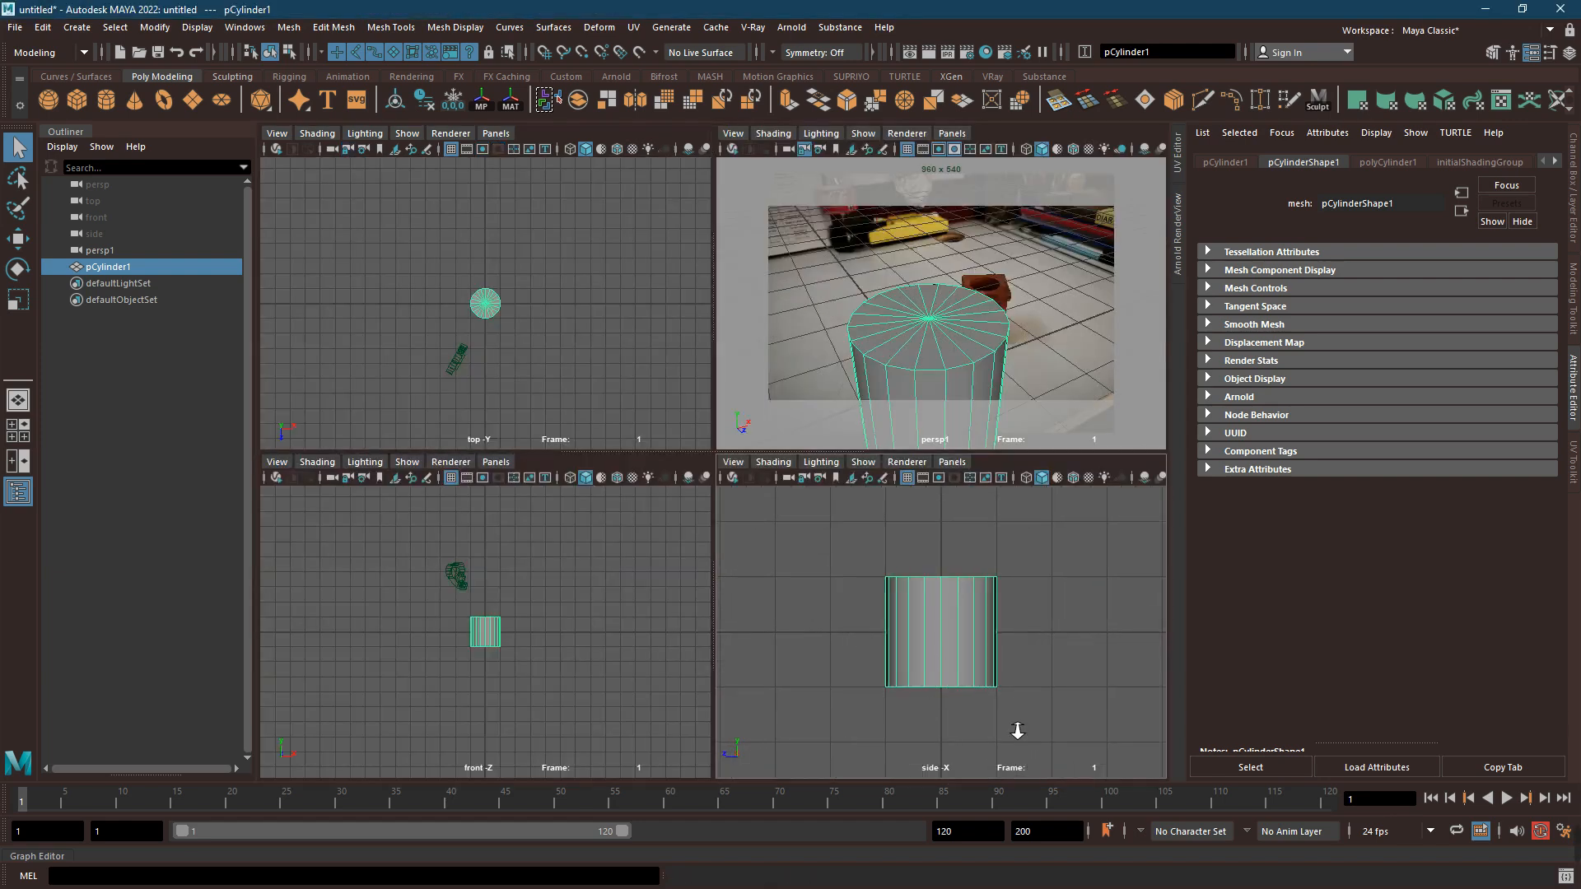
{"action": "scroll", "coordinate": [949, 601], "scroll_direction": "up", "scroll_amount": 2}
{"action": "key", "text": "w"}
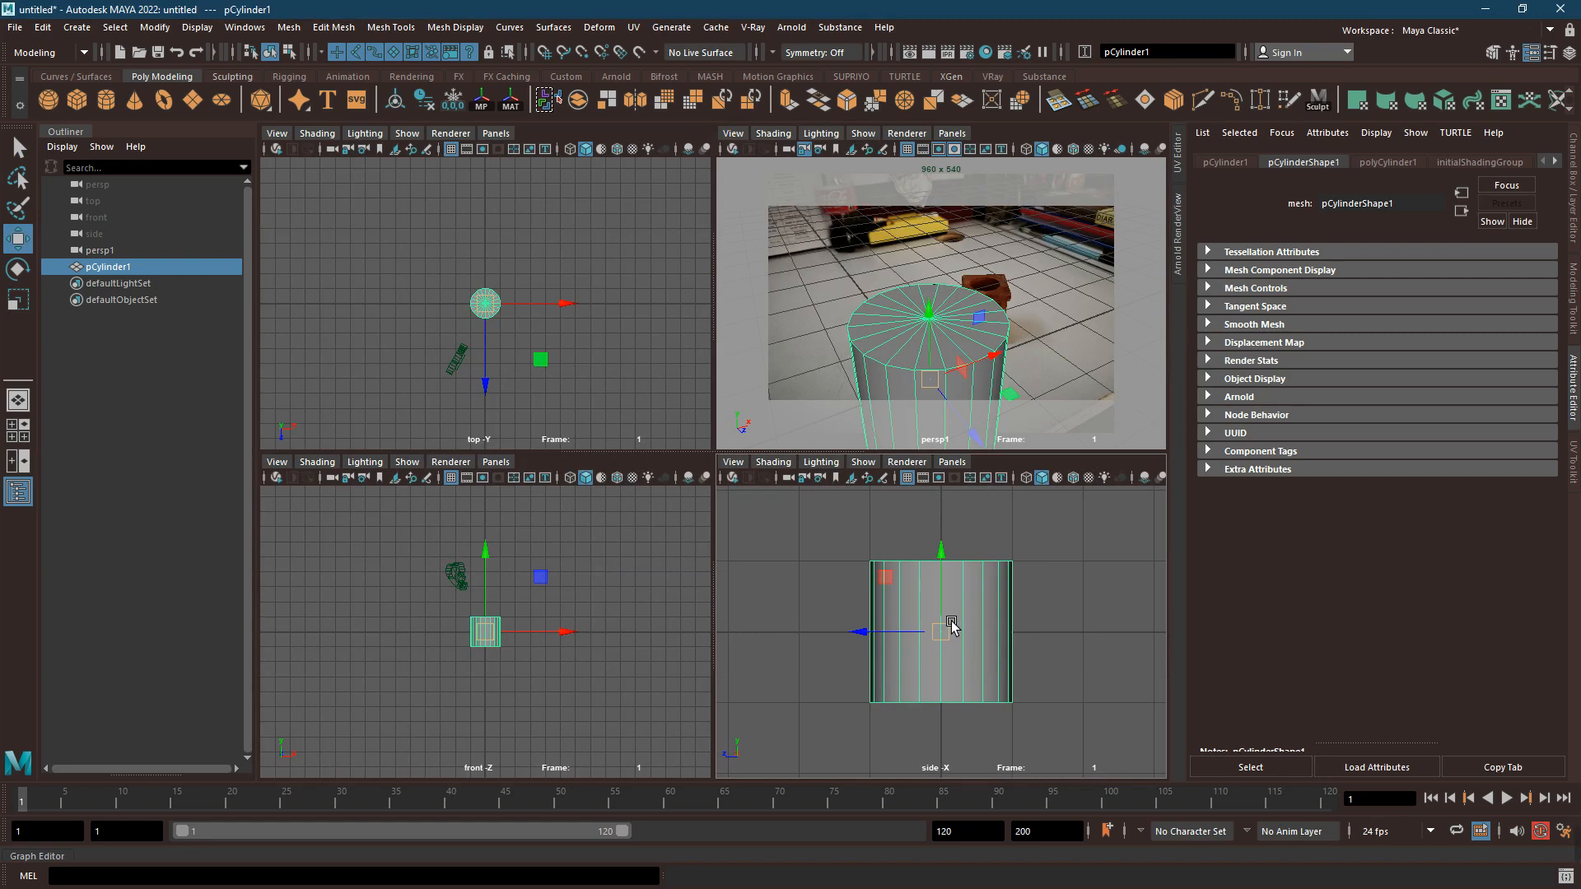
{"action": "mouse_move", "coordinate": [940, 576]}
{"action": "left_mouse_down"}
{"action": "mouse_move", "coordinate": [936, 527]}
{"action": "mouse_move", "coordinate": [921, 563]}
{"action": "mouse_move", "coordinate": [944, 534]}
{"action": "mouse_move", "coordinate": [949, 551]}
{"action": "left_mouse_up"}
{"action": "key", "text": "r"}
{"action": "key", "text": "w"}
{"action": "scroll", "coordinate": [430, 321], "scroll_direction": "up", "scroll_amount": 2}
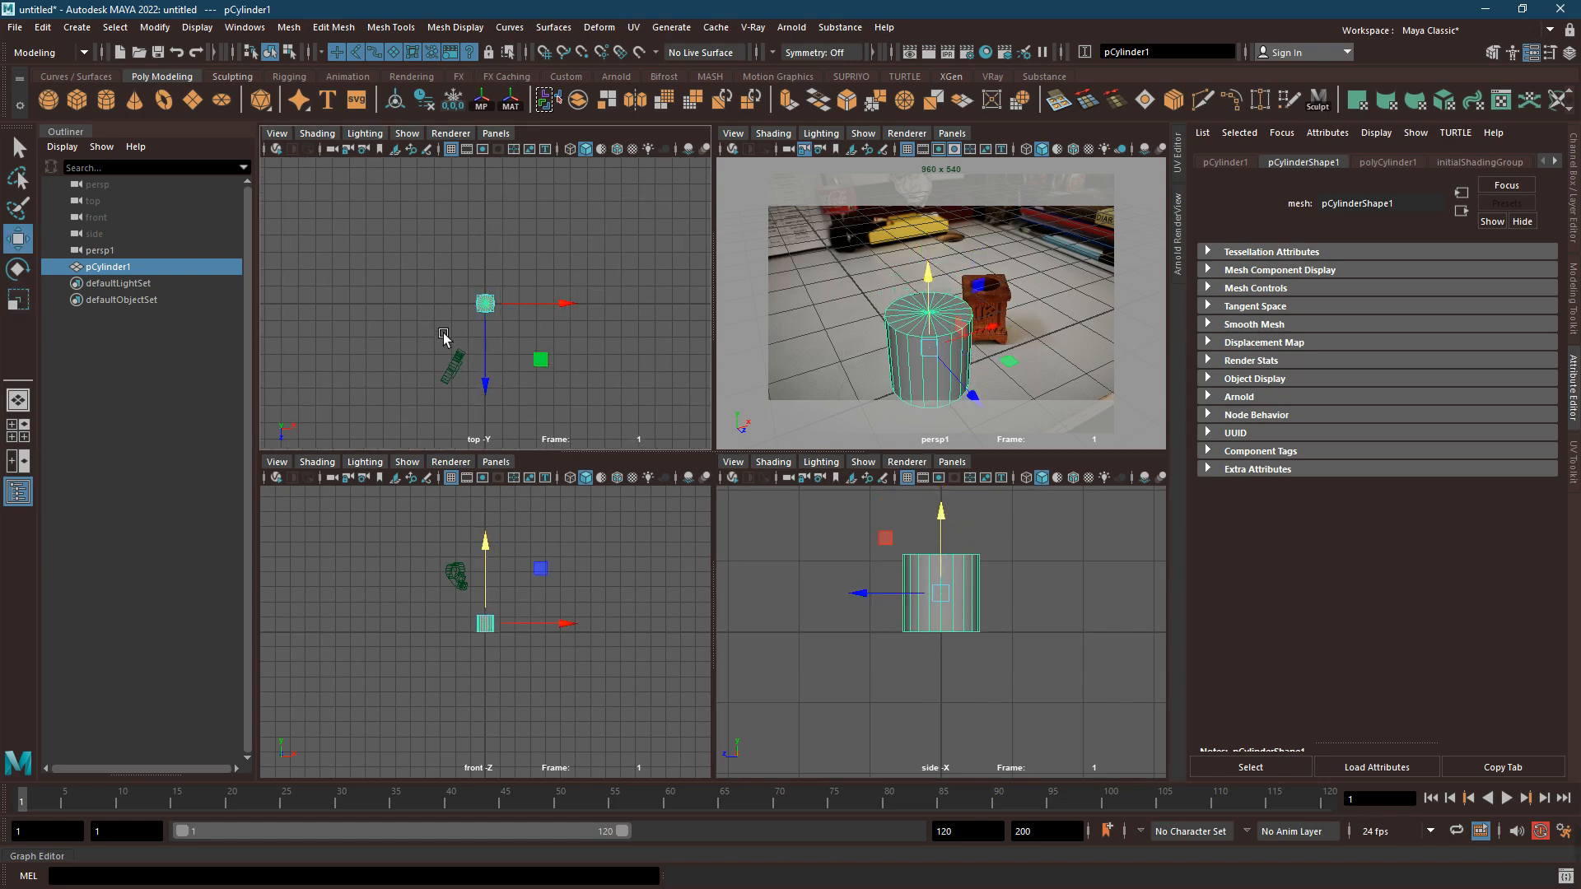
Position the cylinder on the desk to the left of the carved holder, scale it down further and rest it on the grid
{"action": "left_click_drag", "start_coordinate": [963, 391], "coordinate": [923, 346]}
{"action": "left_click_drag", "start_coordinate": [524, 283], "coordinate": [523, 290]}
{"action": "key", "text": "r"}
{"action": "left_click_drag", "start_coordinate": [1025, 595], "coordinate": [1006, 598]}
{"action": "key", "text": "w"}
{"action": "left_click_drag", "start_coordinate": [1024, 545], "coordinate": [1027, 557]}
{"action": "mouse_move", "coordinate": [880, 358]}
{"action": "left_mouse_down"}
{"action": "mouse_move", "coordinate": [920, 316]}
{"action": "mouse_move", "coordinate": [904, 368]}
{"action": "left_mouse_up"}
{"action": "key", "text": "space"}
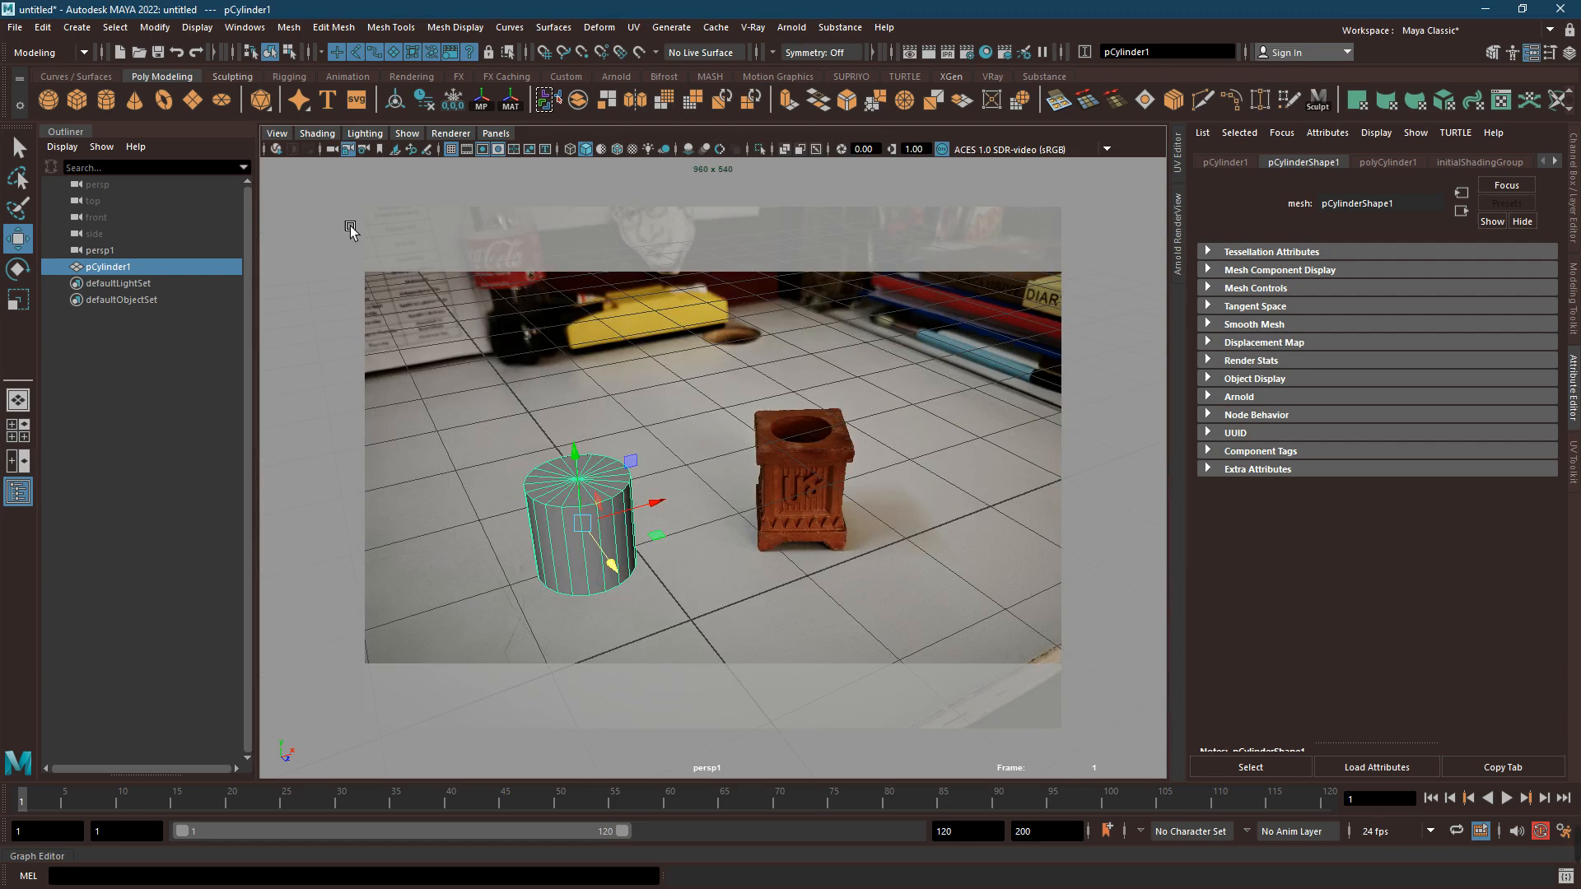
Create a polygon plane, enlarge it and centre it beneath the cylinder as a ground surface
{"action": "left_click", "coordinate": [193, 102]}
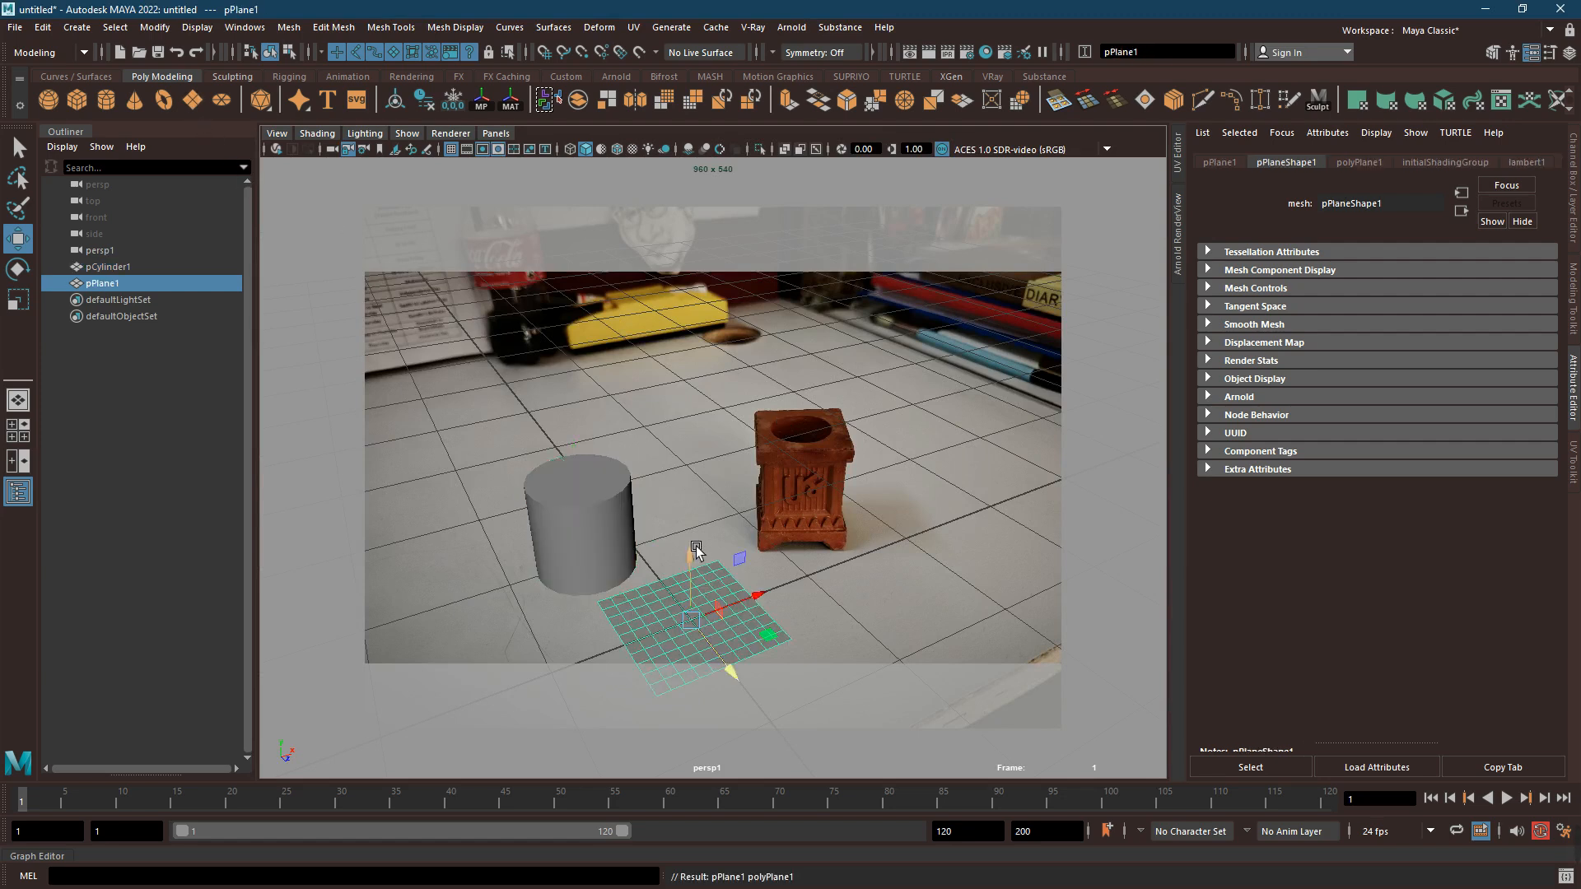
{"action": "key", "text": "r"}
{"action": "left_click_drag", "start_coordinate": [695, 620], "coordinate": [659, 586]}
{"action": "key", "text": "w"}
{"action": "key", "text": "space"}
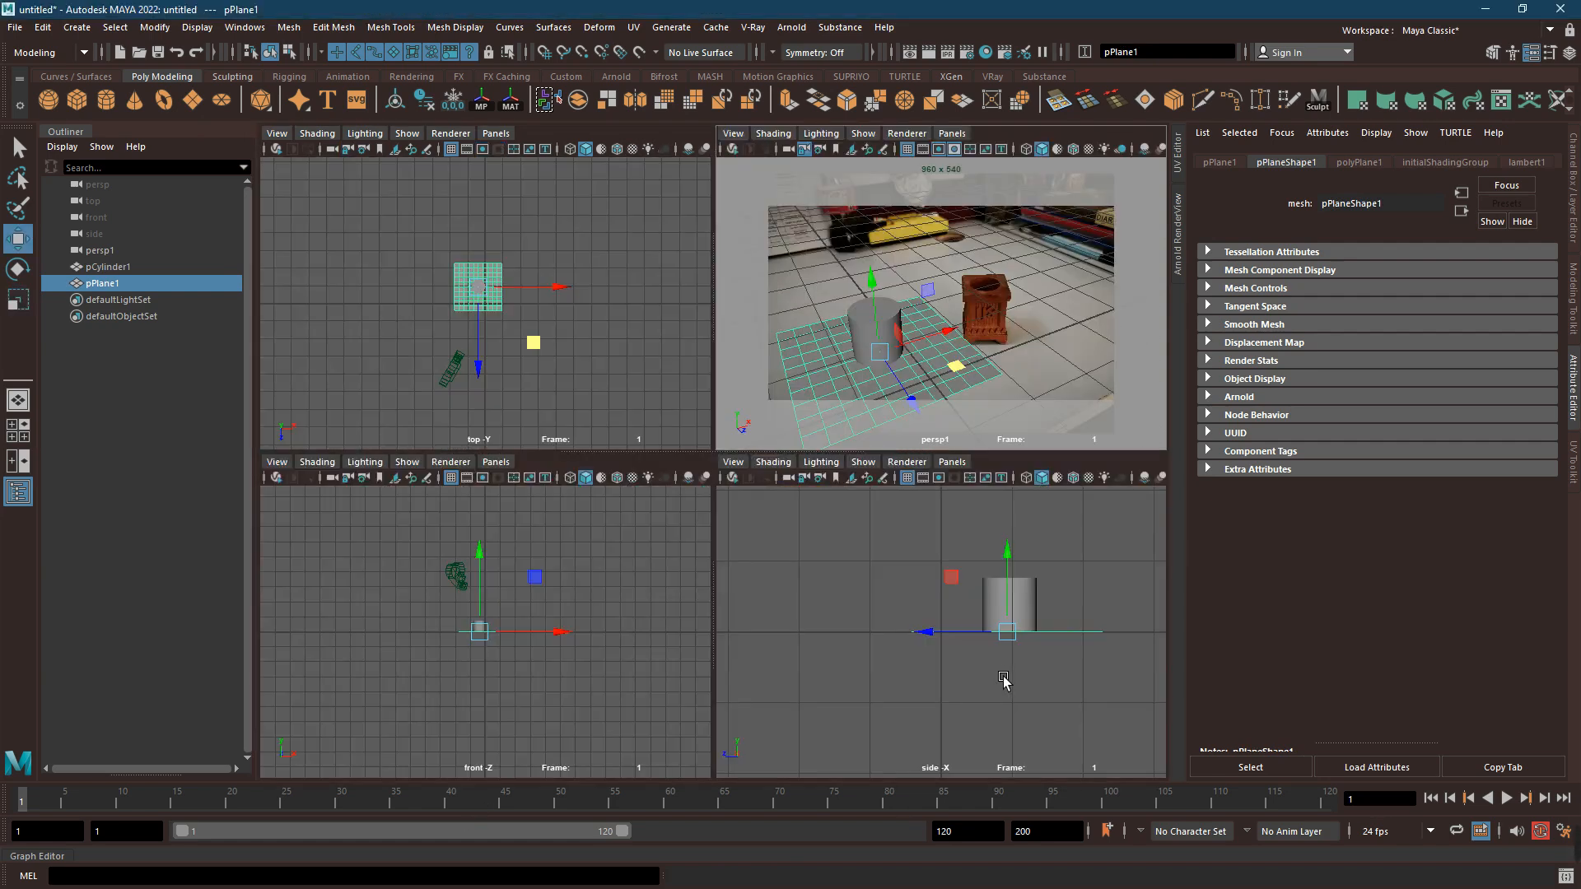
{"action": "key", "text": "space"}
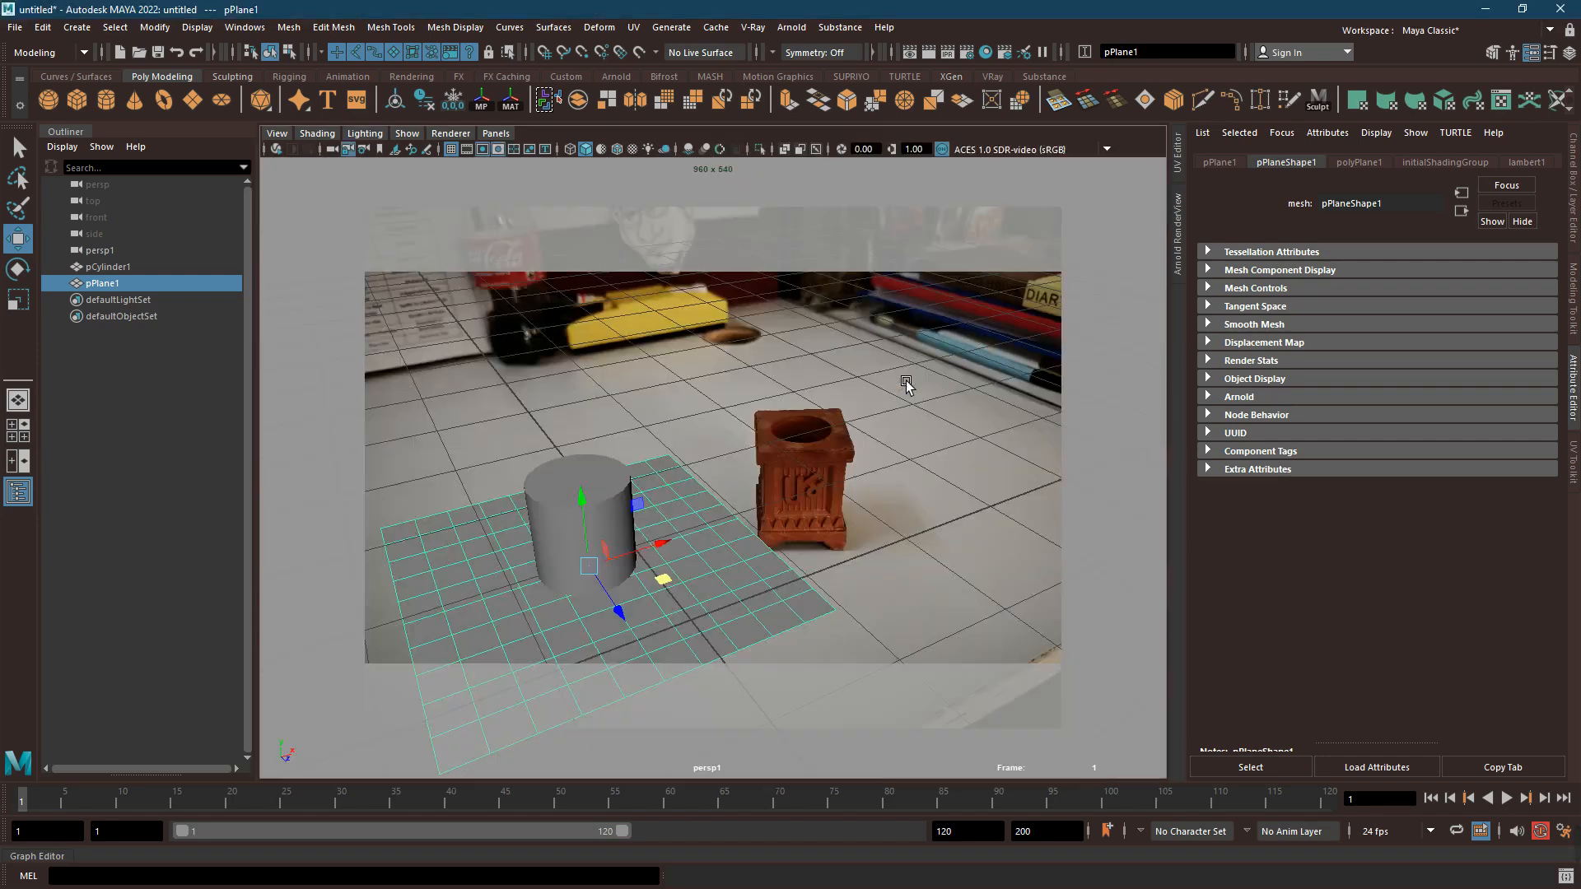
{"action": "left_click_drag", "start_coordinate": [659, 587], "coordinate": [658, 574]}
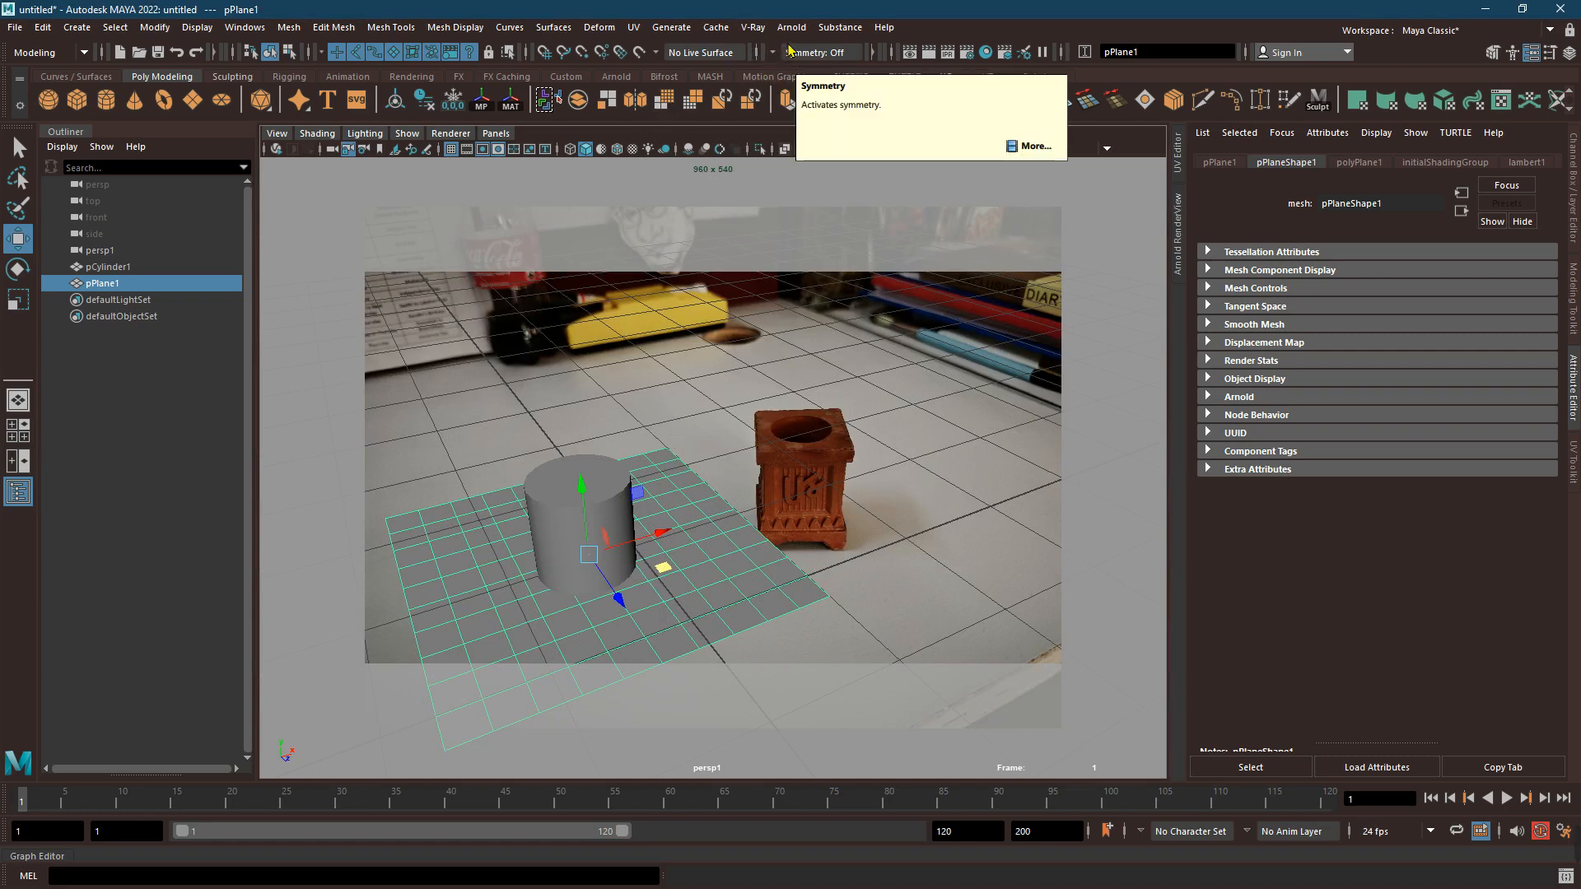
Add a V-Ray rect light, raise it above the plane and place and rotate it at the cylinder's left side
{"action": "left_click", "coordinate": [753, 28]}
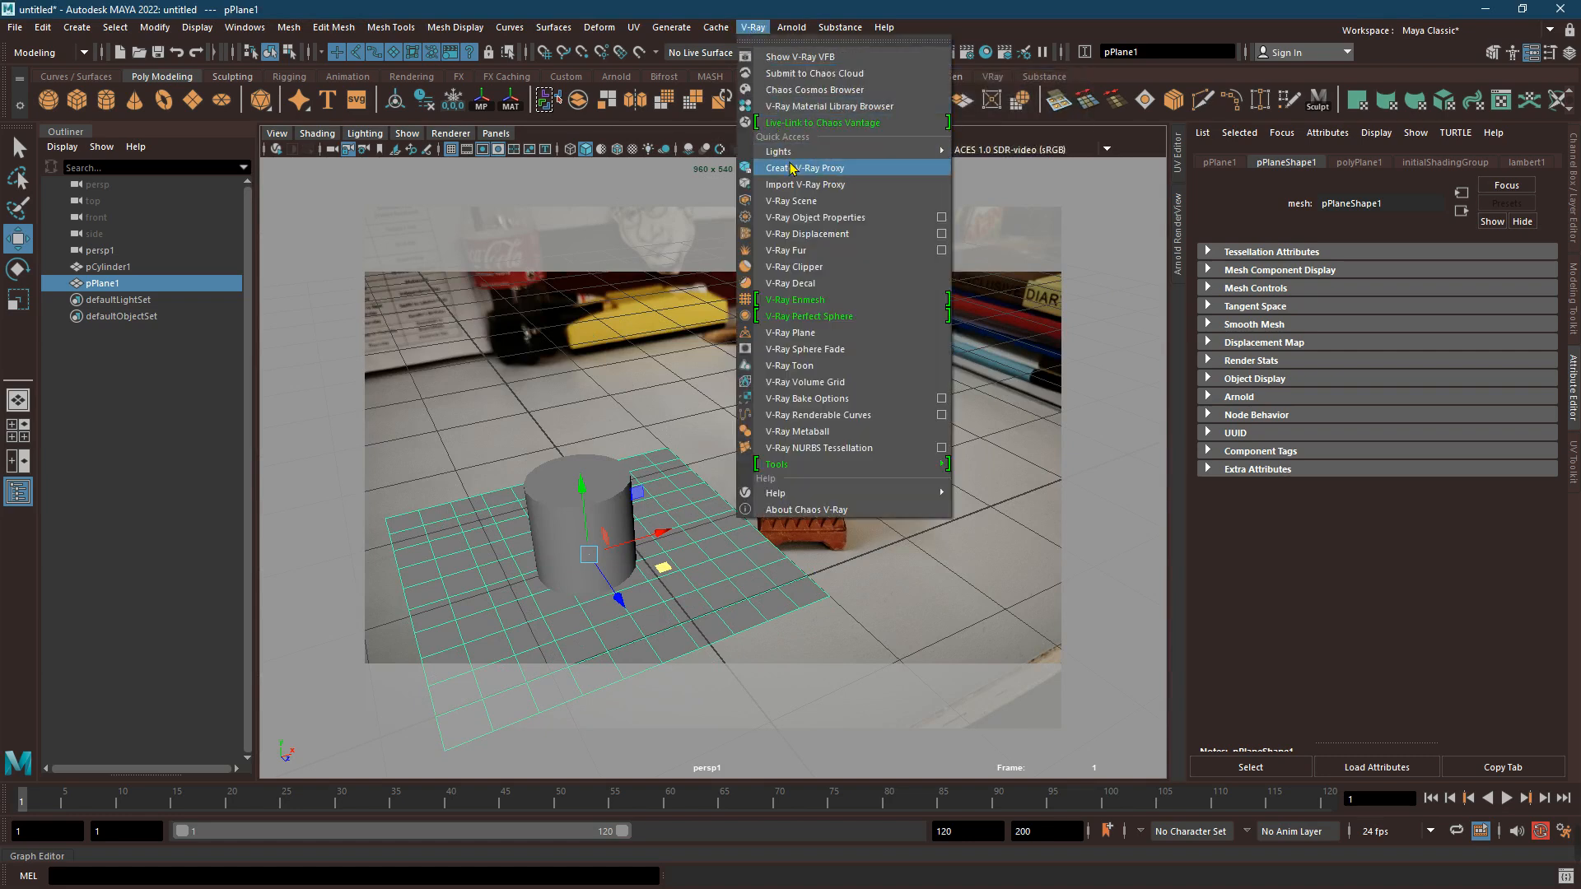
{"action": "mouse_move", "coordinate": [805, 151]}
{"action": "left_click", "coordinate": [1001, 152]}
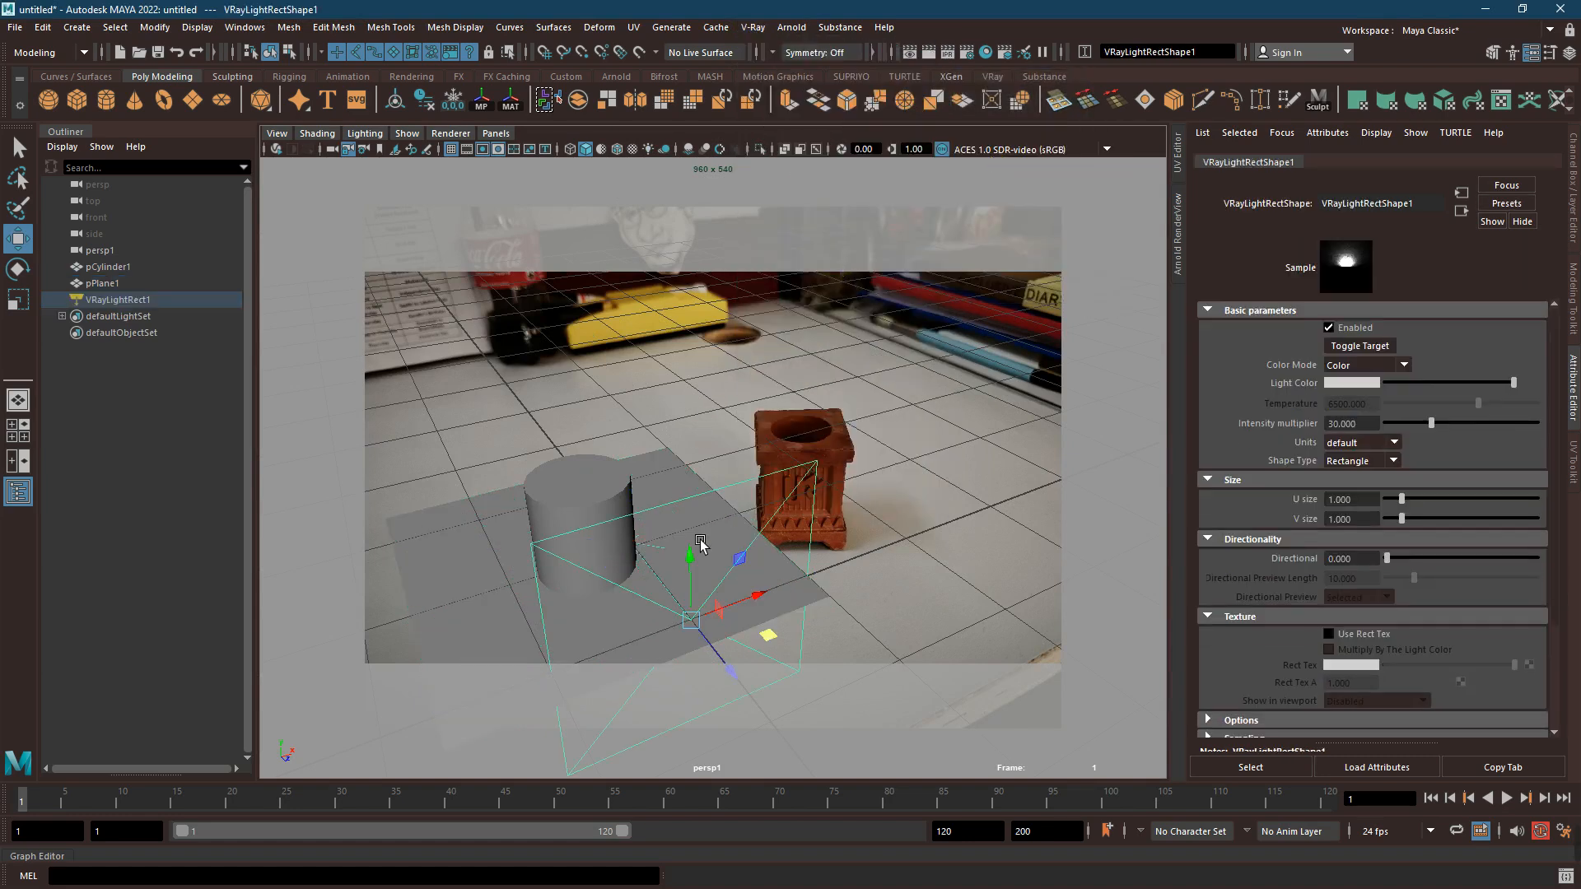
{"action": "left_click_drag", "start_coordinate": [700, 574], "coordinate": [852, 424]}
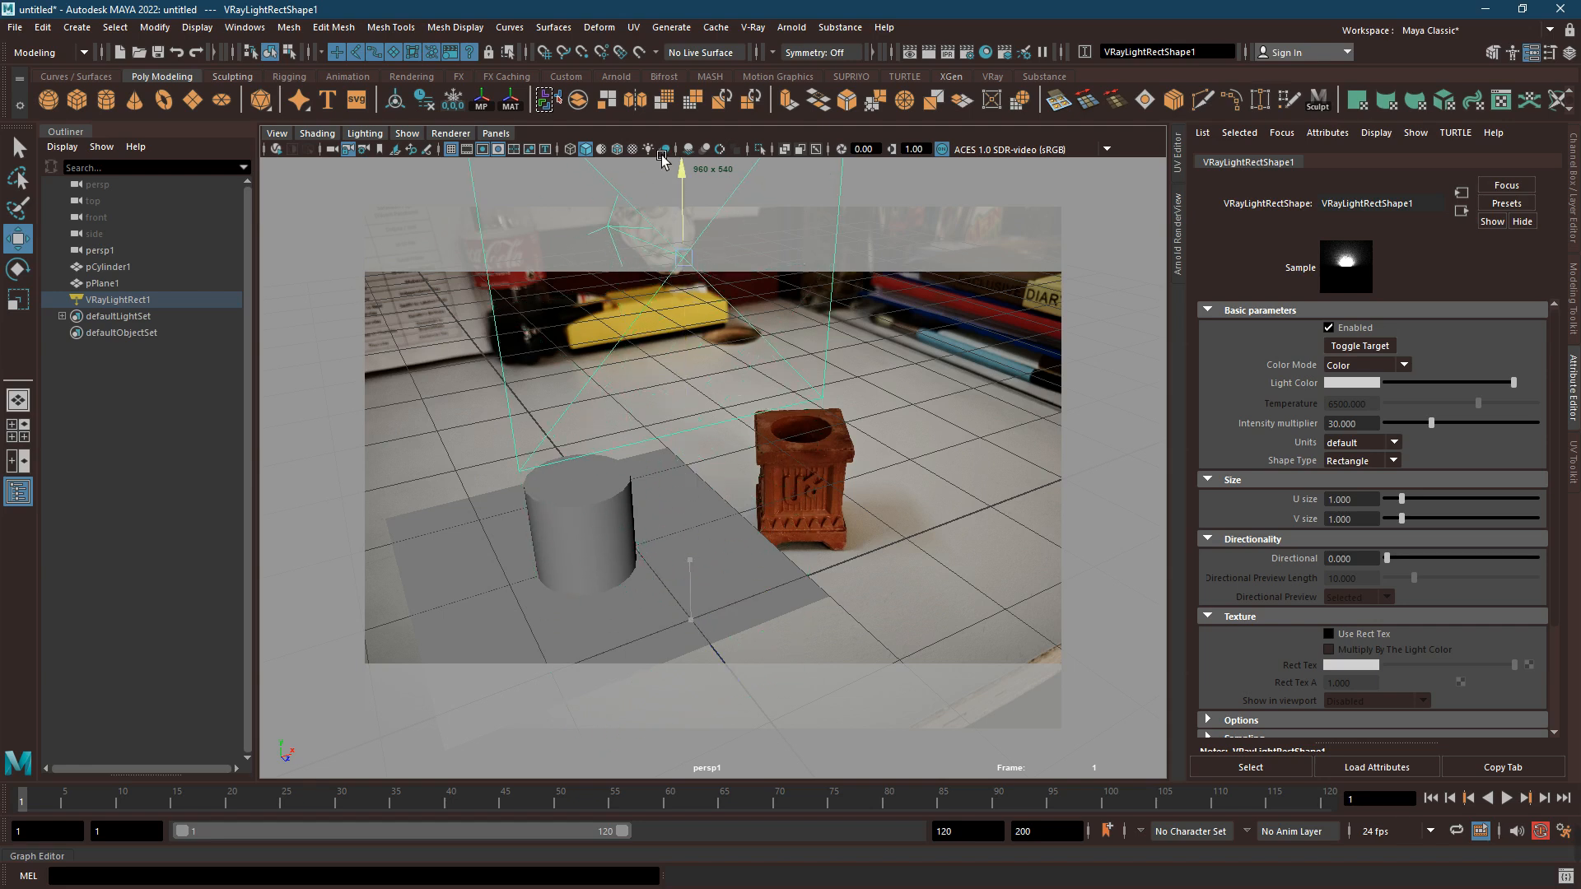
{"action": "key", "text": "e"}
{"action": "left_click_drag", "start_coordinate": [699, 272], "coordinate": [265, 307]}
{"action": "key", "text": "w"}
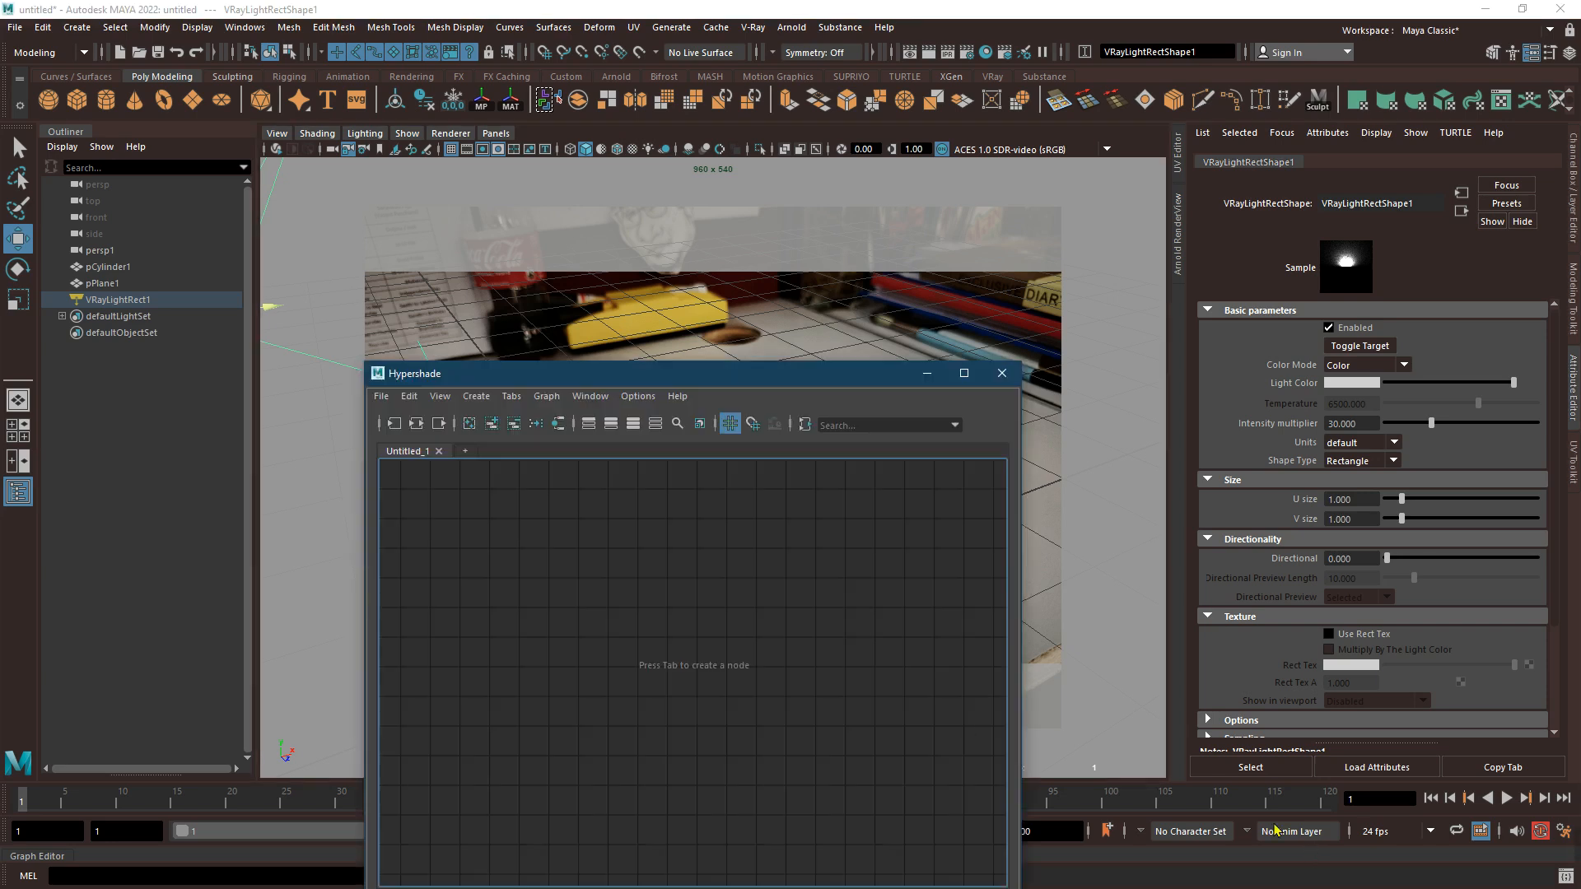
Create a VRayMtlWrapper material in the Hypershade
{"action": "key", "text": "Tab"}
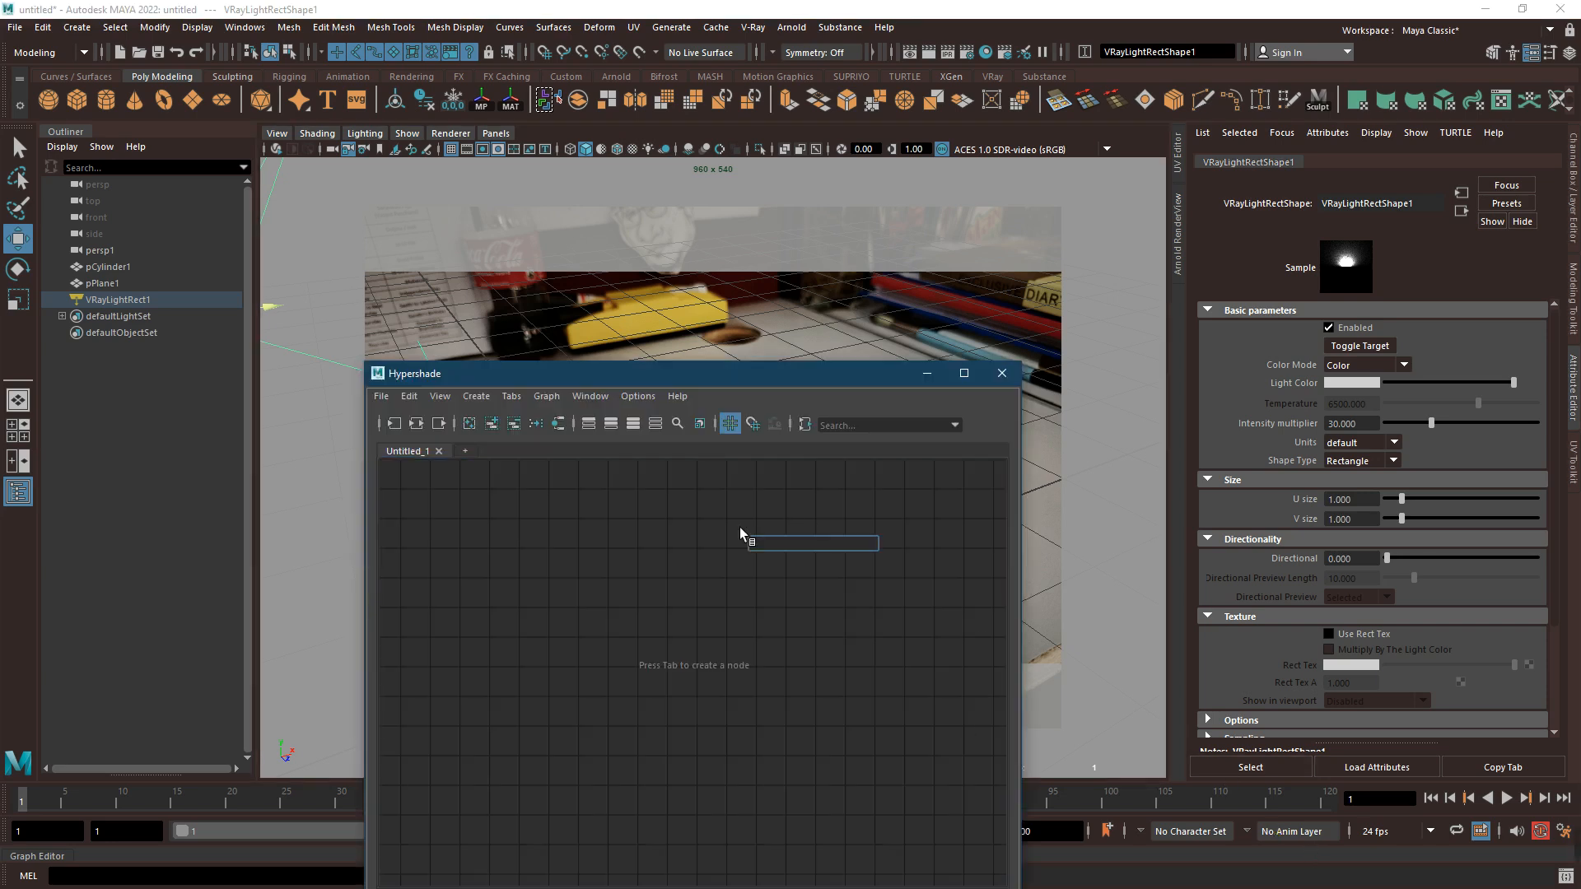
{"action": "type", "text": "wra"}
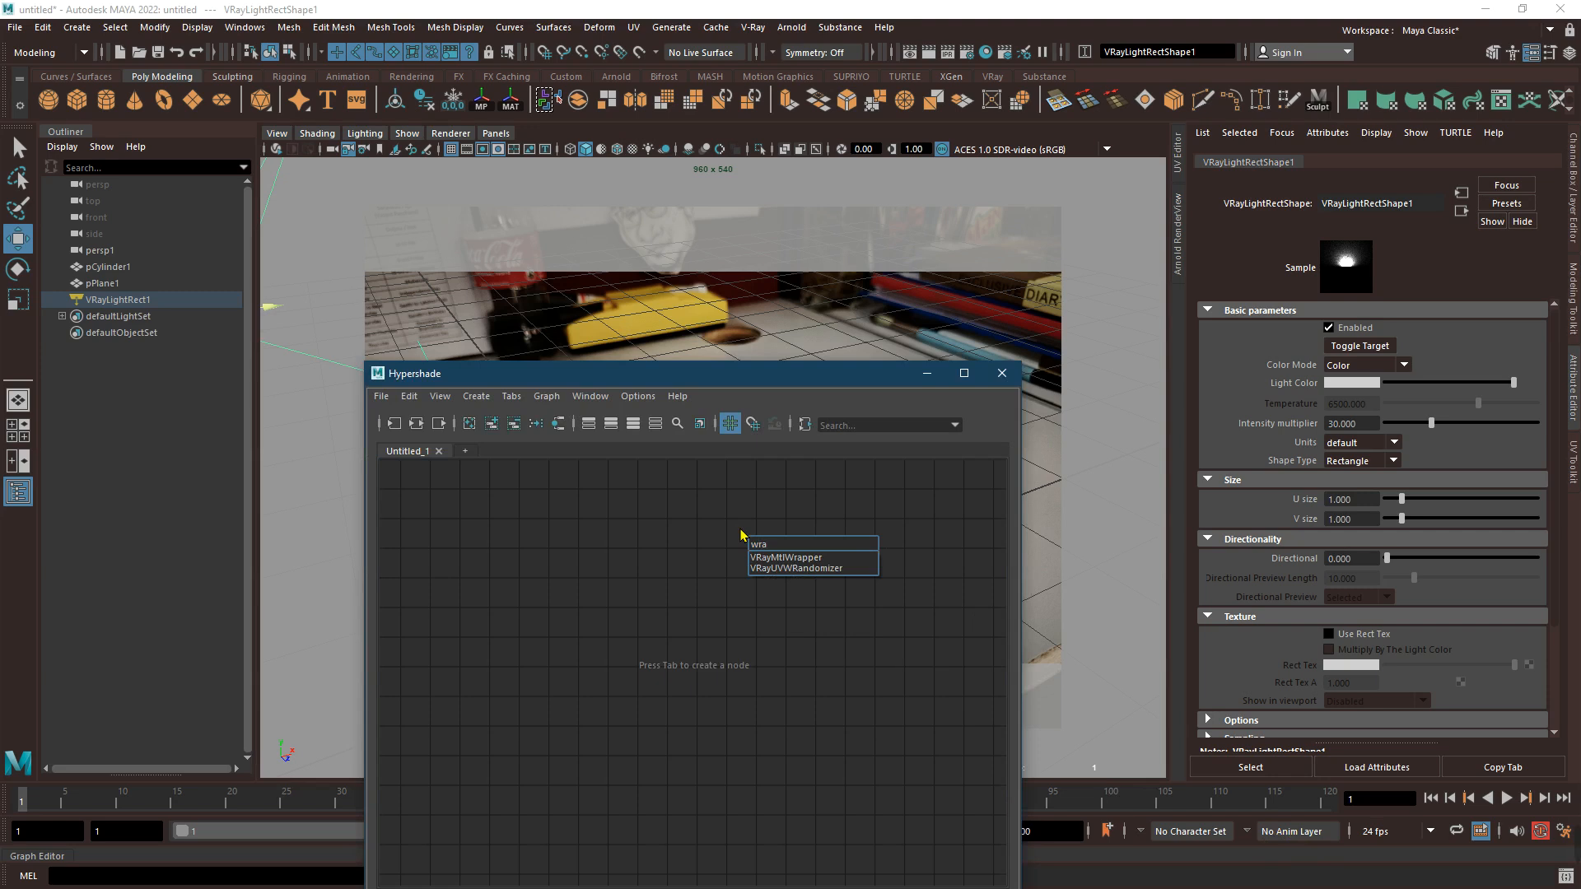
{"action": "left_click", "coordinate": [775, 559]}
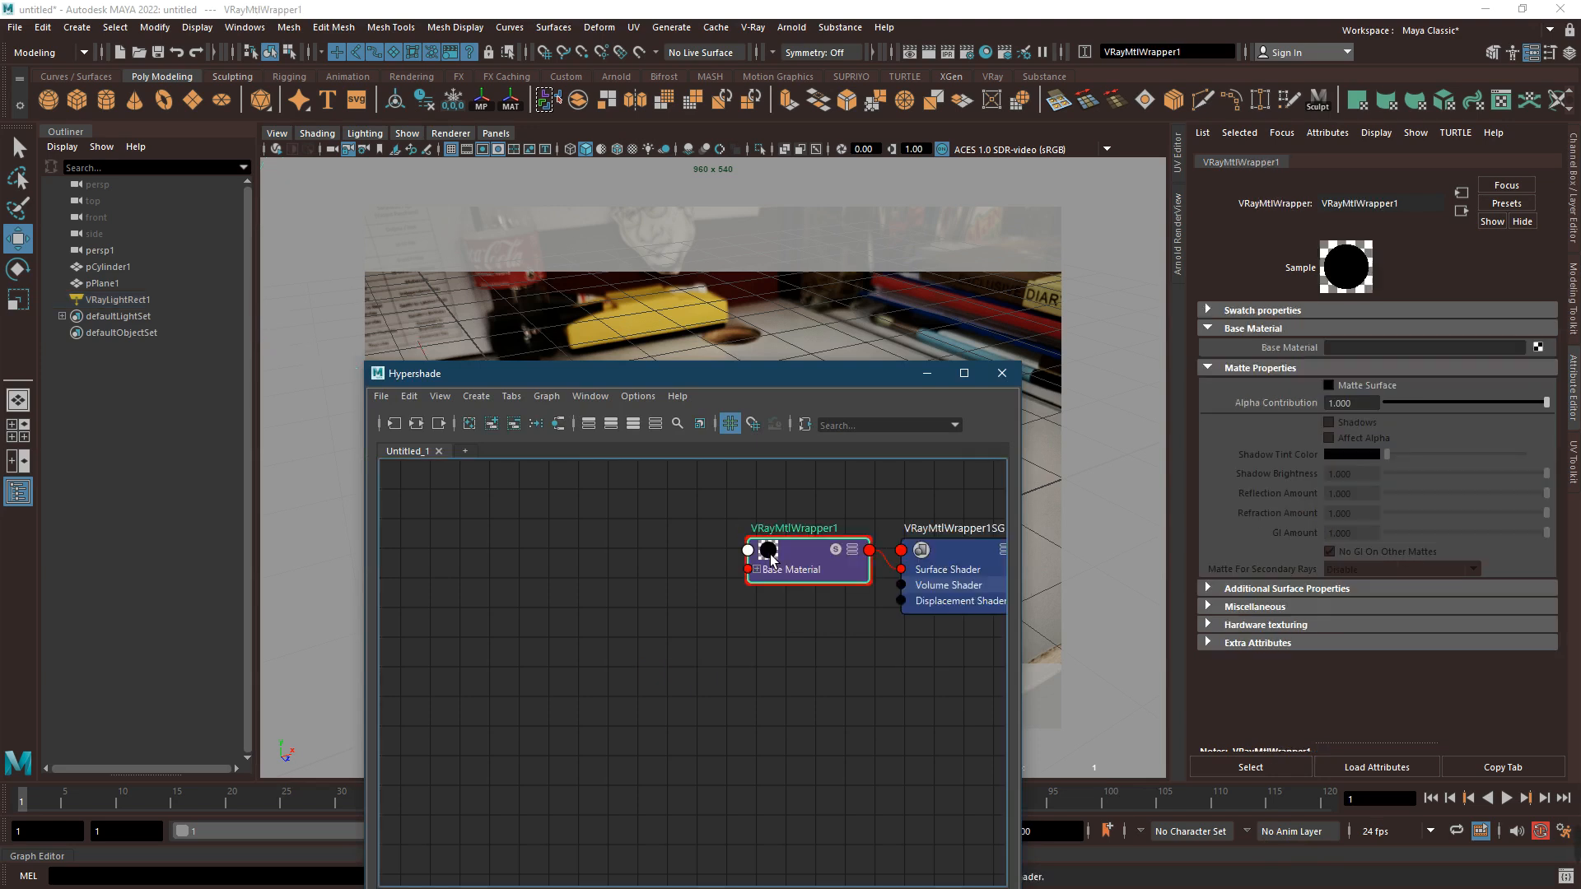
Assign the wrapper material to the ground plane and space its nodes apart in the graph
{"action": "left_click_drag", "start_coordinate": [691, 375], "coordinate": [991, 279]}
{"action": "left_click", "coordinate": [542, 560]}
{"action": "right_click_drag", "start_coordinate": [1013, 492], "coordinate": [1013, 401]}
{"action": "left_click", "coordinate": [1111, 514]}
{"action": "left_click_drag", "start_coordinate": [1086, 516], "coordinate": [891, 492]}
{"action": "left_click", "coordinate": [972, 542]}
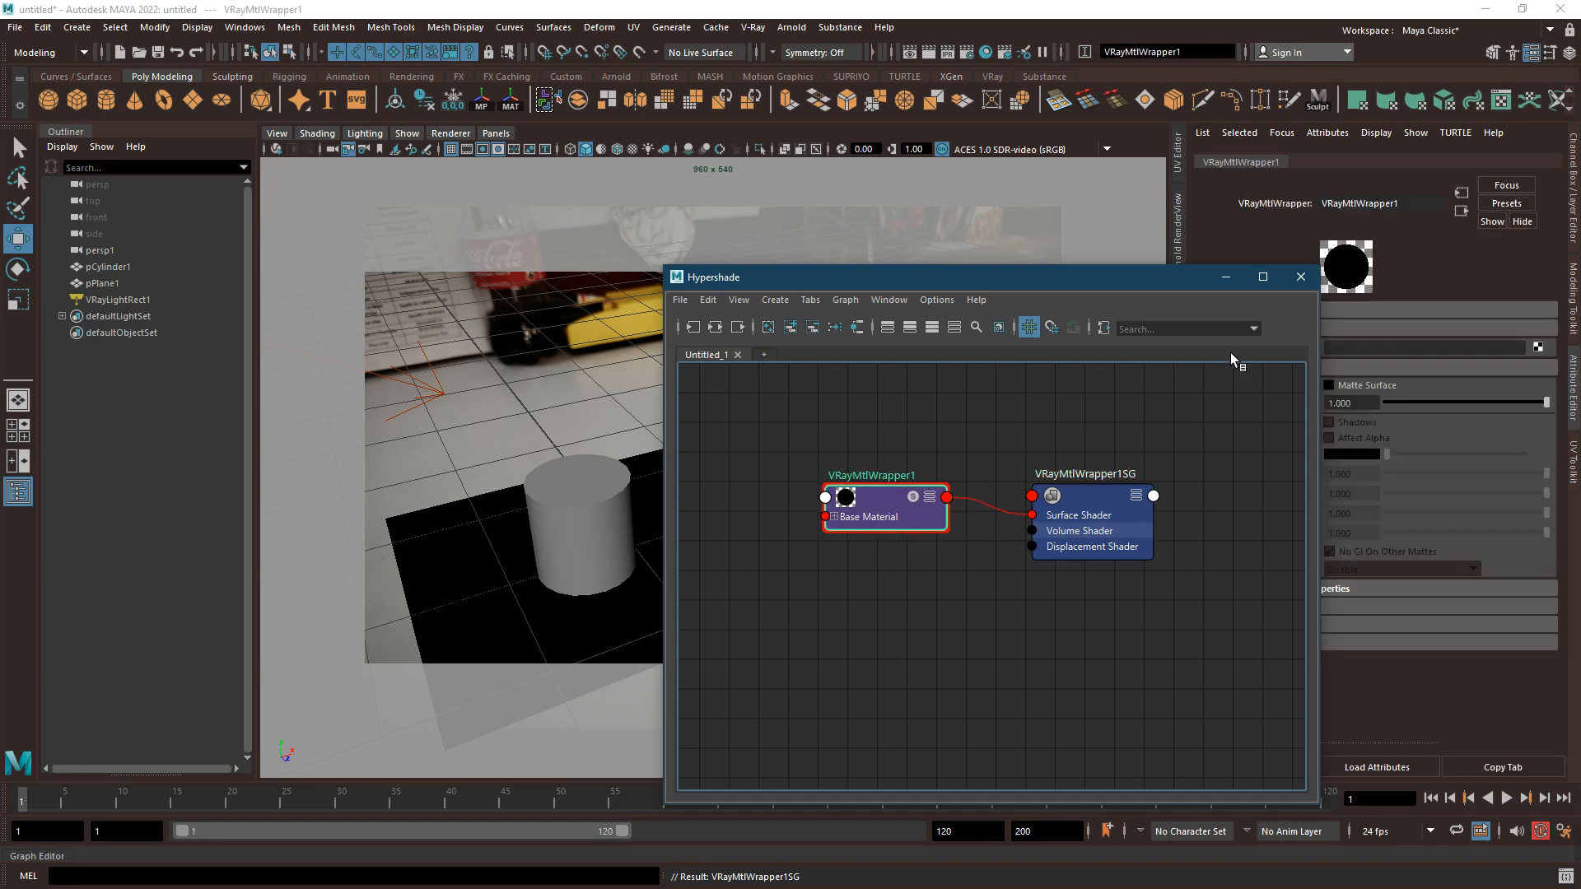
Create a VRayMtl material below the wrapper node in the Hypershade graph
{"action": "left_click", "coordinate": [909, 596]}
{"action": "key", "text": "Tab"}
{"action": "type", "text": "vrt"}
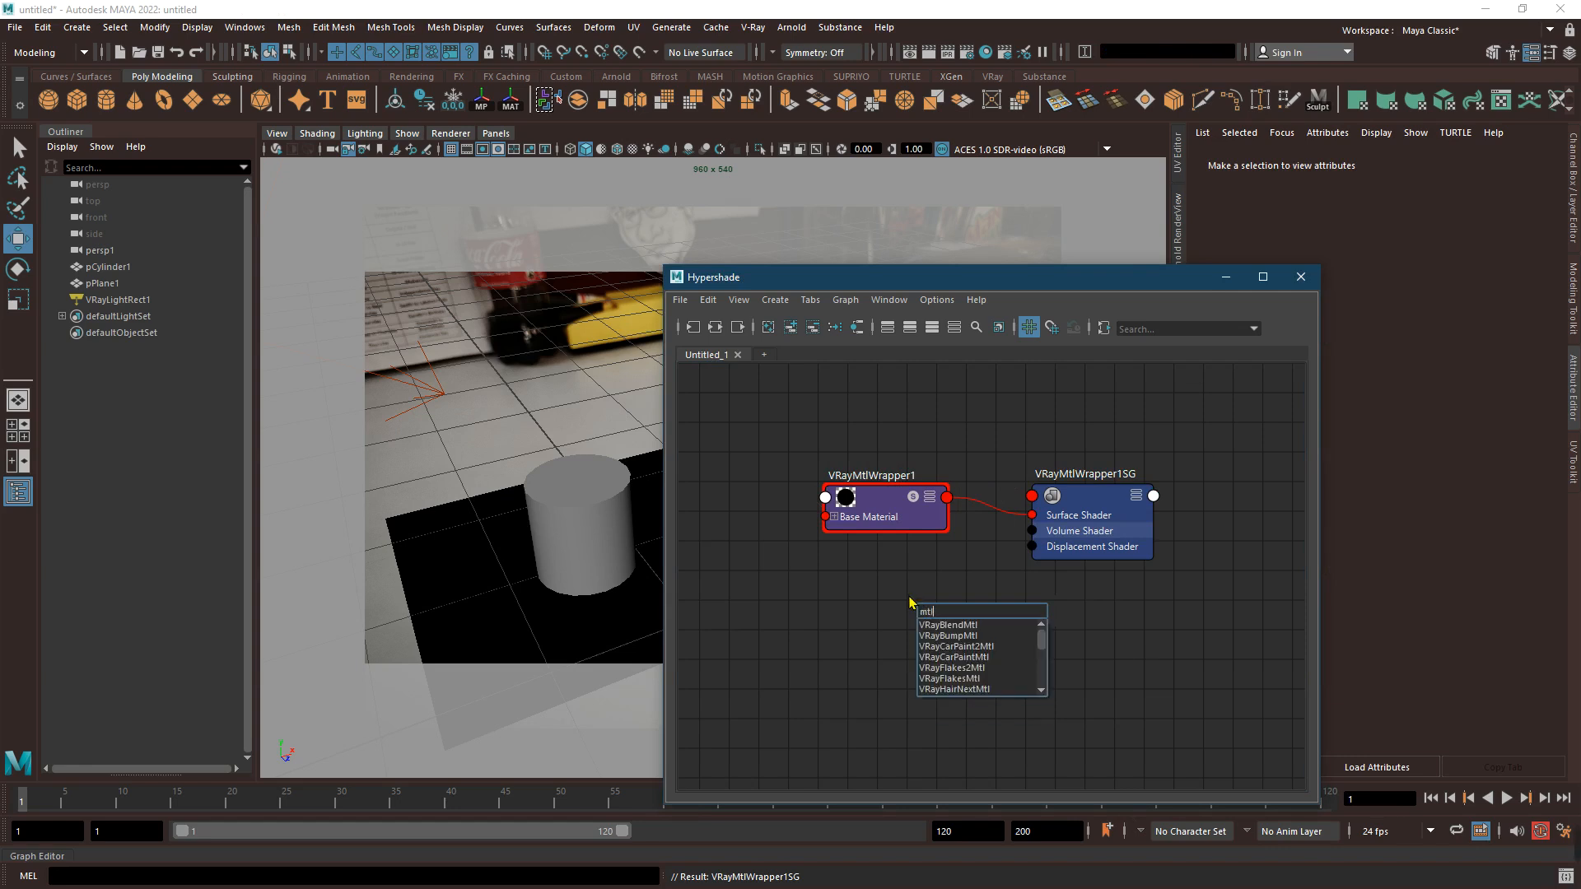
{"action": "scroll", "coordinate": [951, 649], "scroll_direction": "down", "scroll_amount": 4}
{"action": "scroll", "coordinate": [951, 649], "scroll_direction": "up", "scroll_amount": 2}
{"action": "left_click", "coordinate": [948, 647]}
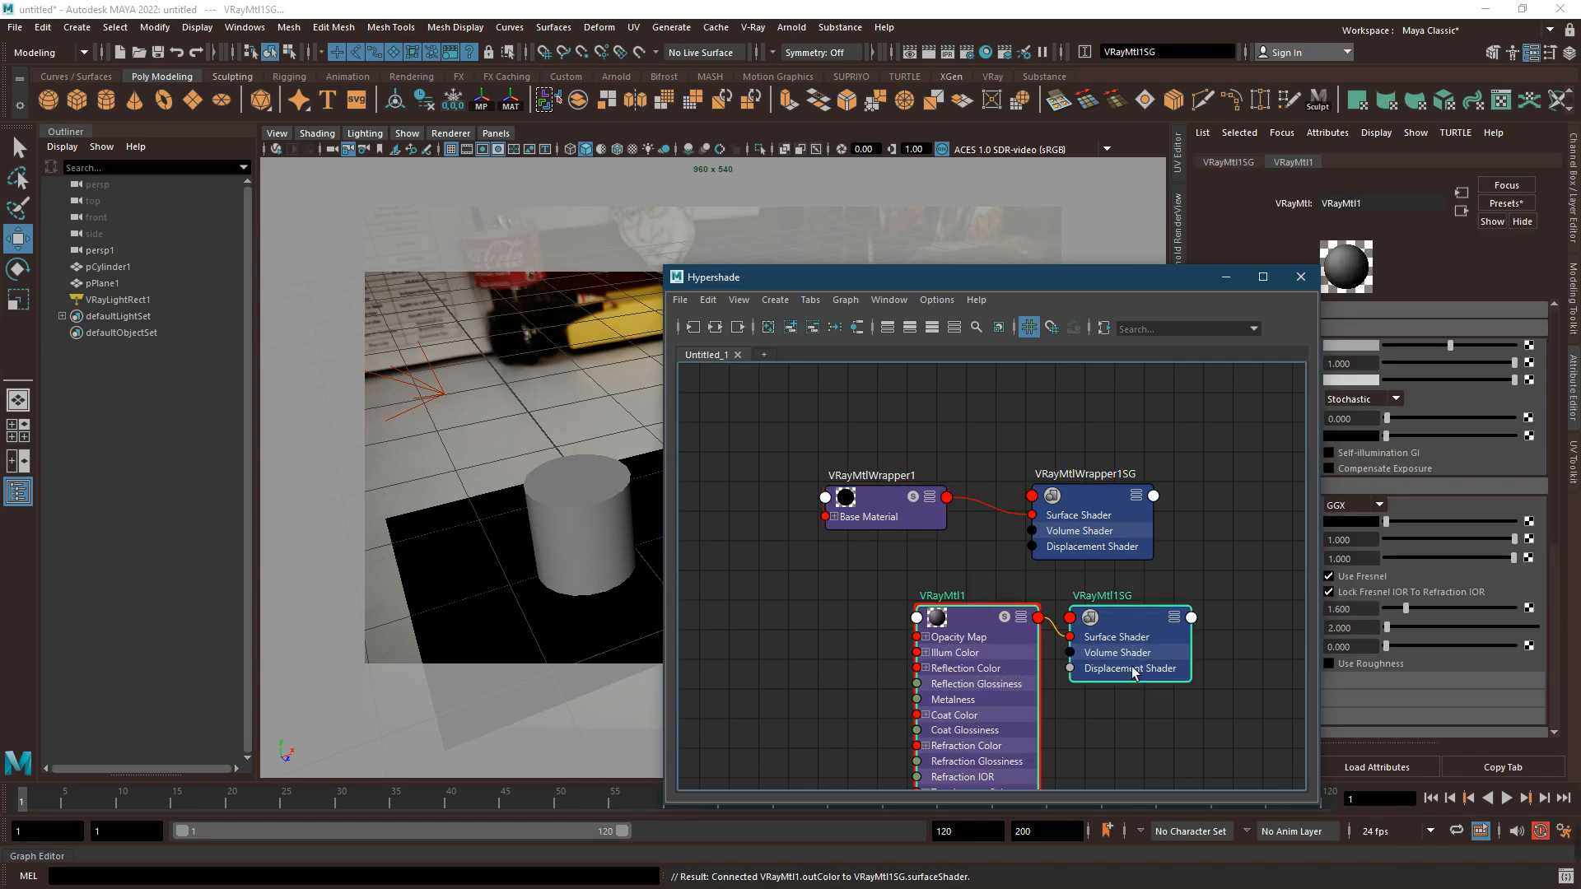
Connect the VRayMtl to the wrapper's Base Material and place its node to the left of the wrapper
{"action": "left_click", "coordinate": [866, 518]}
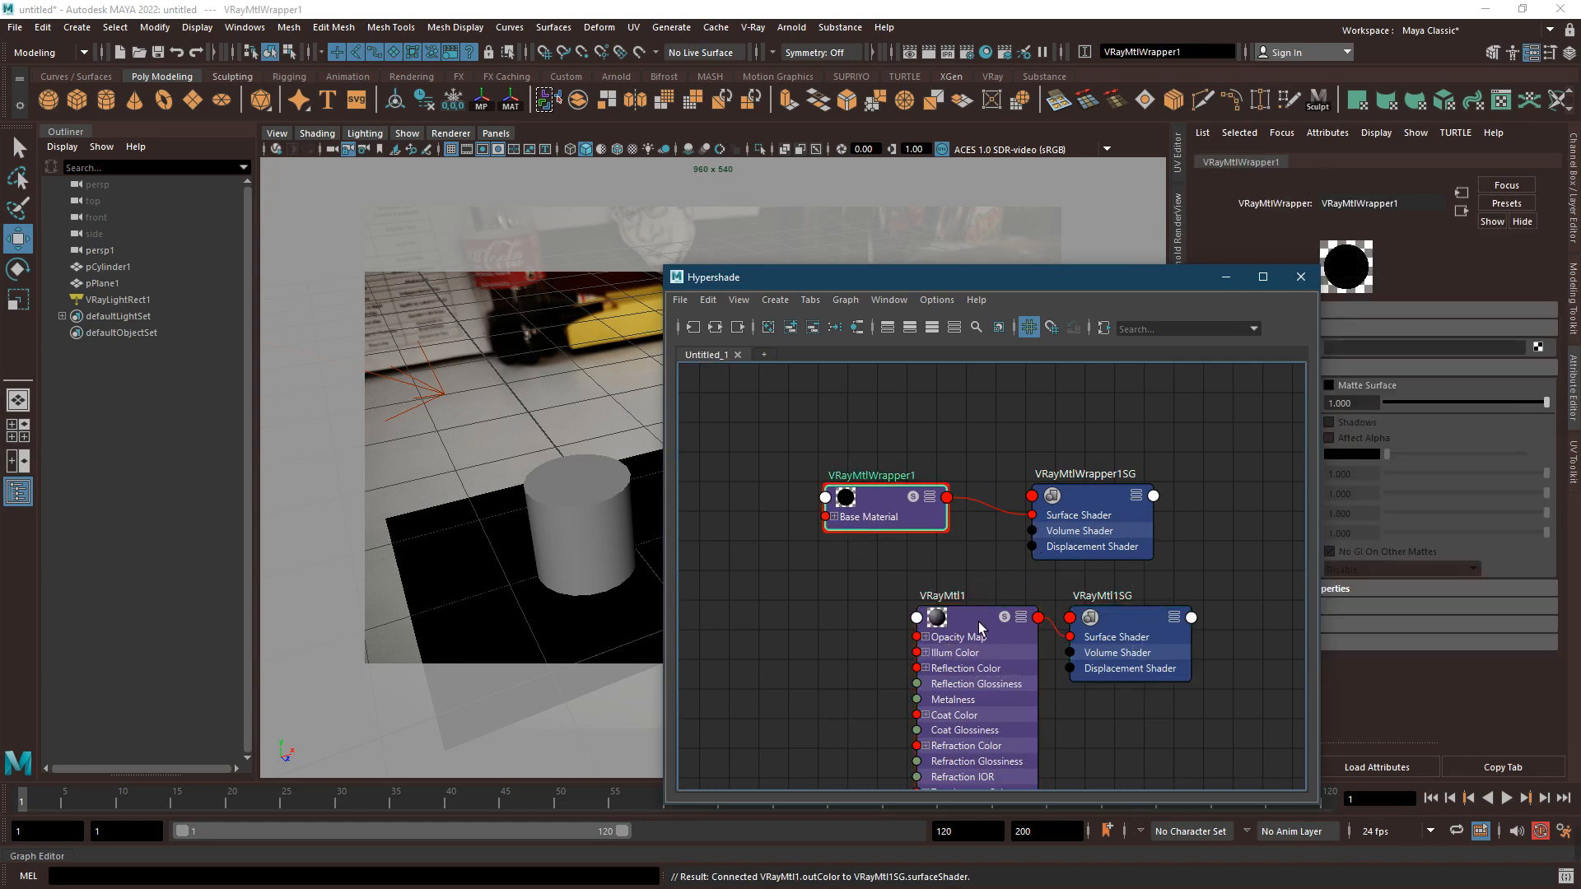
{"action": "middle_click_drag", "start_coordinate": [1532, 356], "coordinate": [1537, 353]}
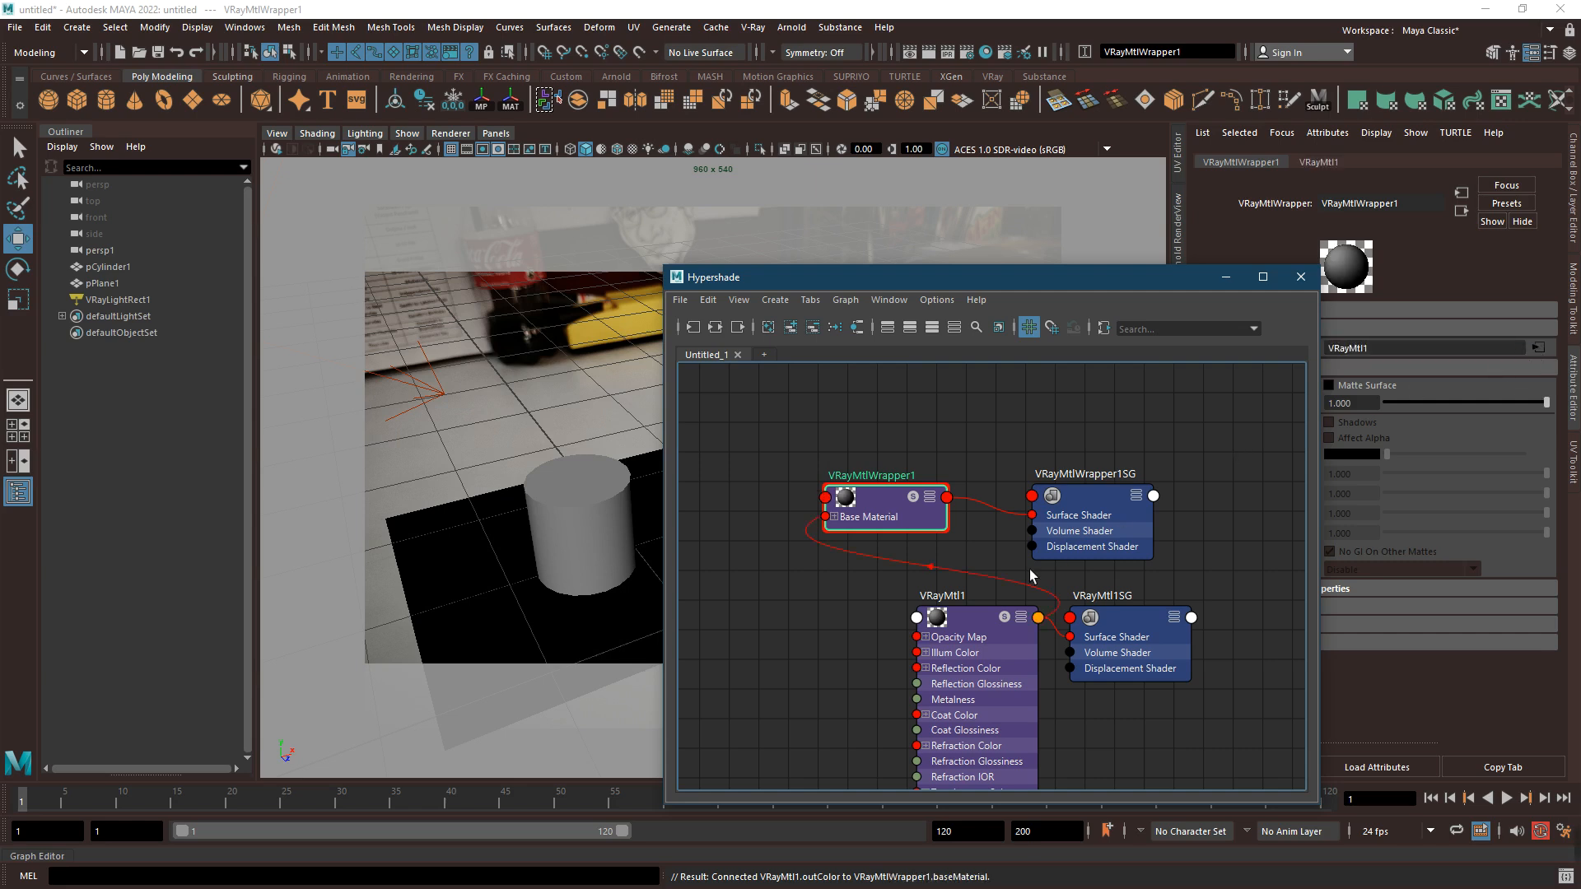
{"action": "left_click_drag", "start_coordinate": [1008, 612], "coordinate": [719, 538]}
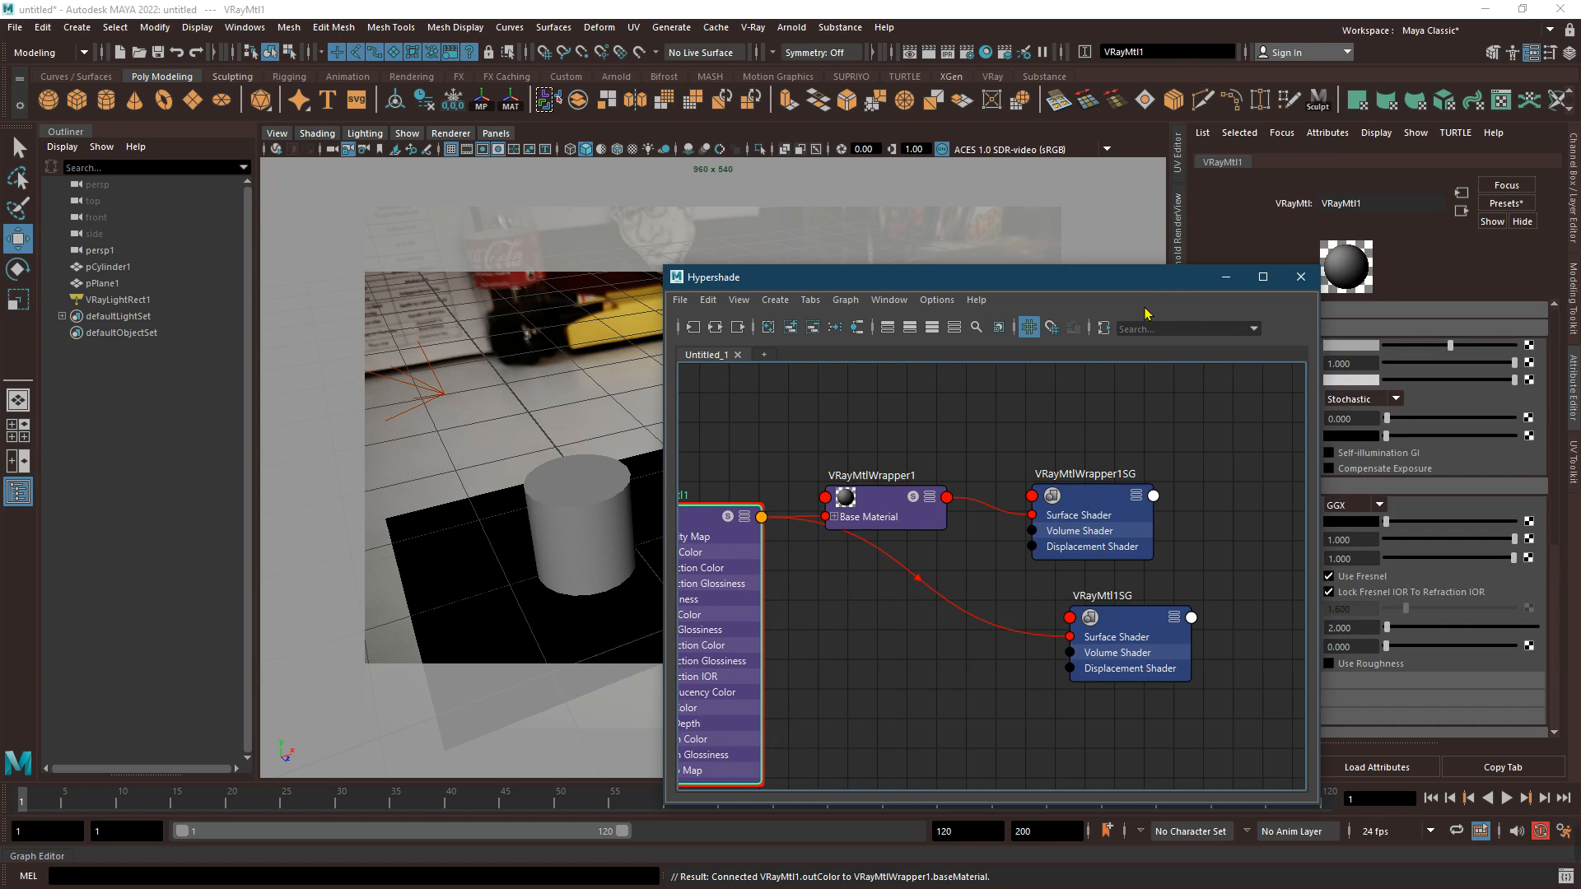
Create a second VRayMtl material for the cylinder in the Hypershade graph, above the wrapper's shading group
{"action": "left_click", "coordinate": [880, 508]}
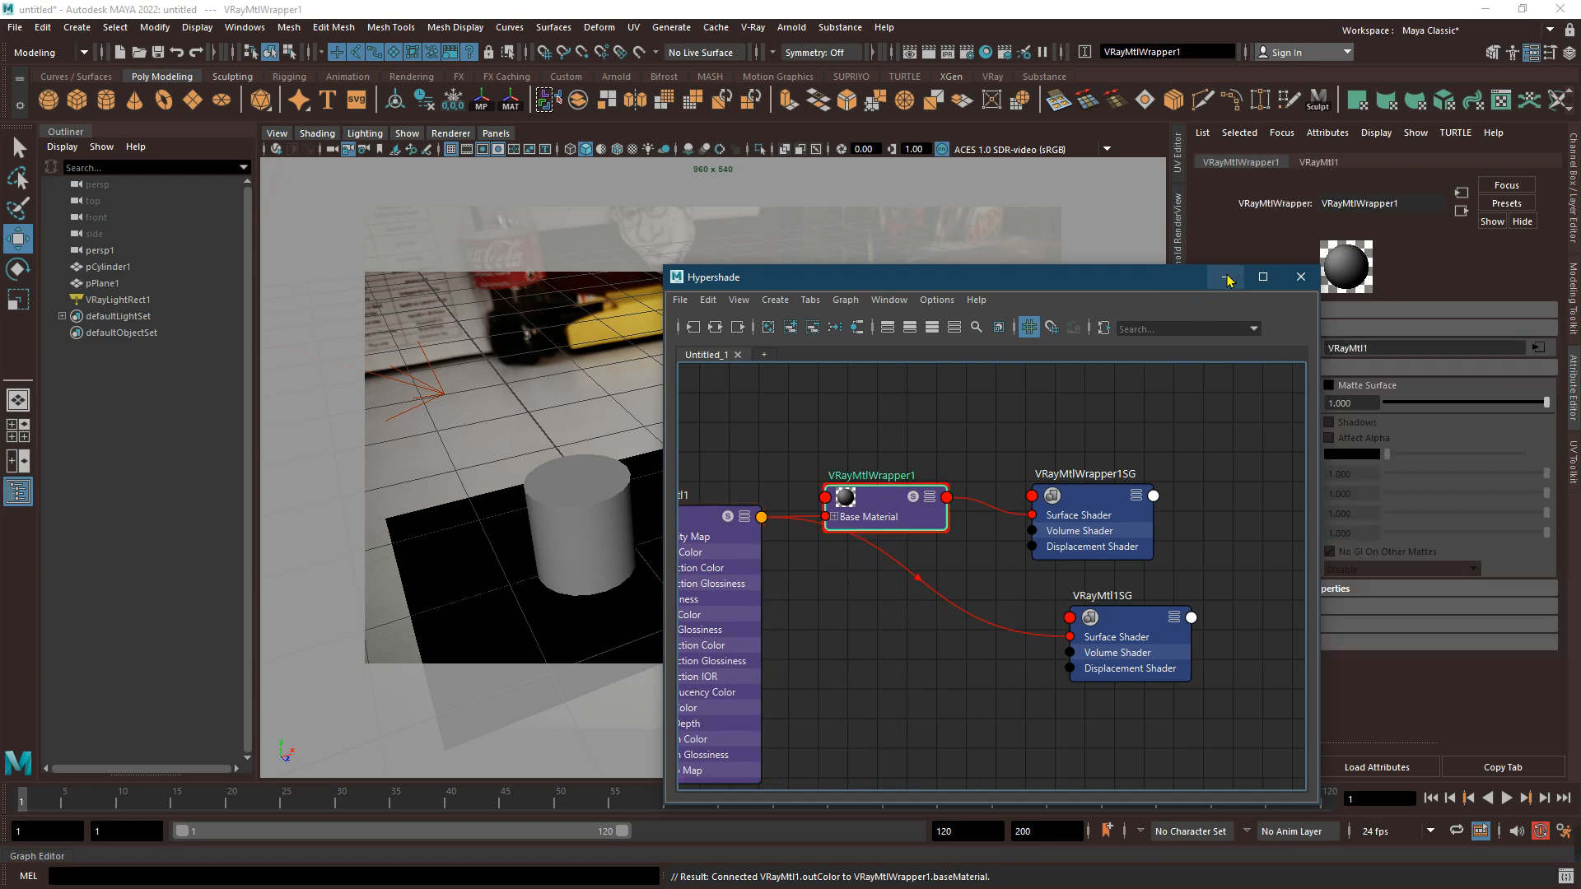
{"action": "left_click", "coordinate": [601, 486]}
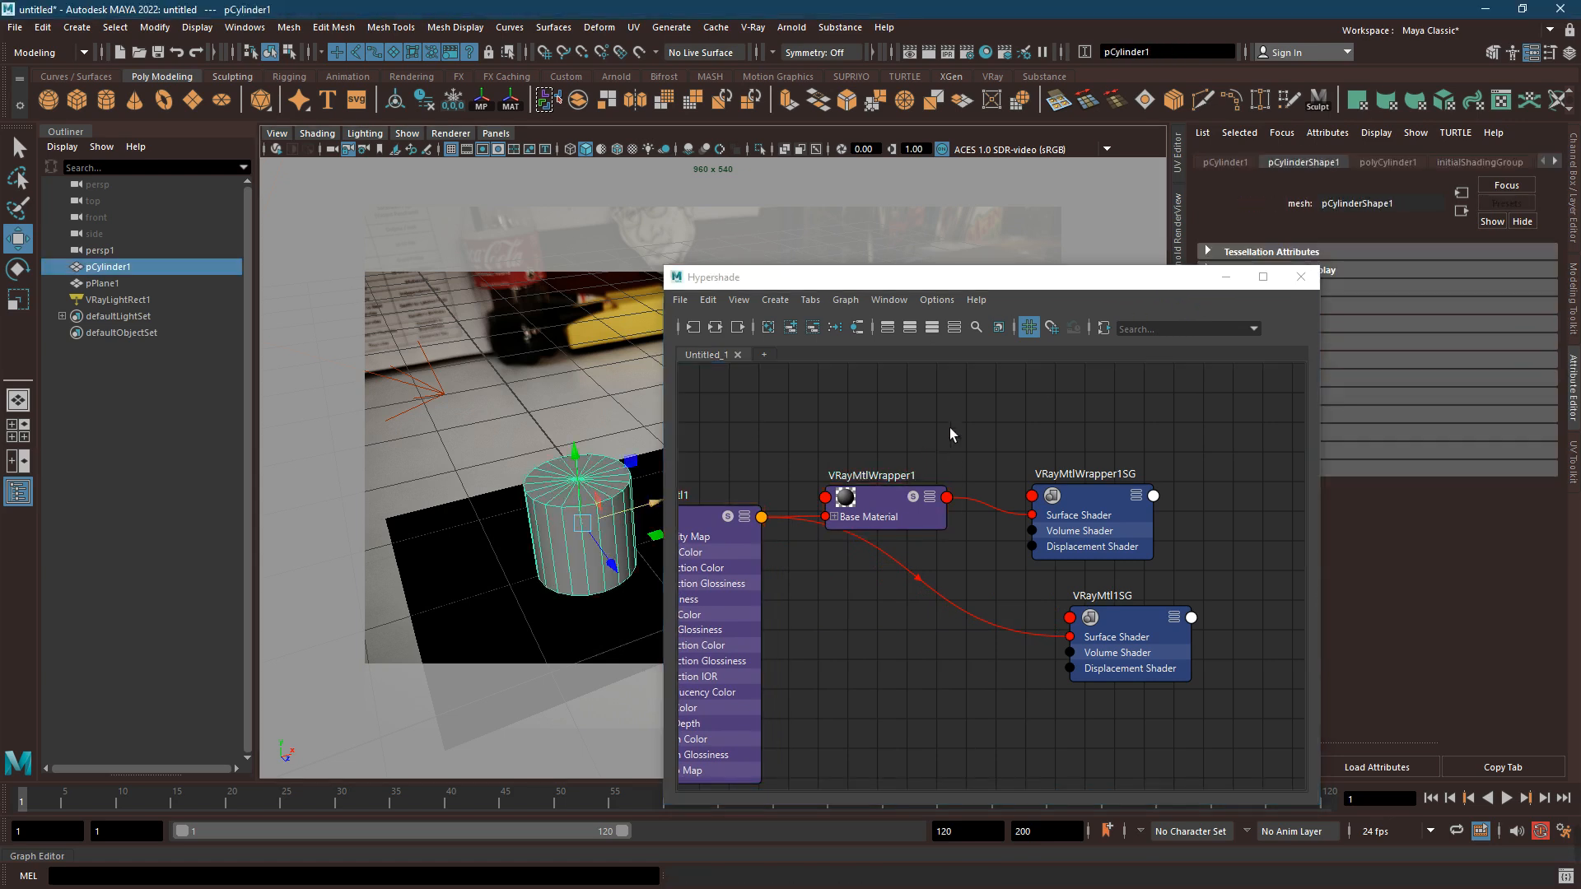
{"action": "scroll", "coordinate": [1070, 472], "scroll_direction": "down", "scroll_amount": 4}
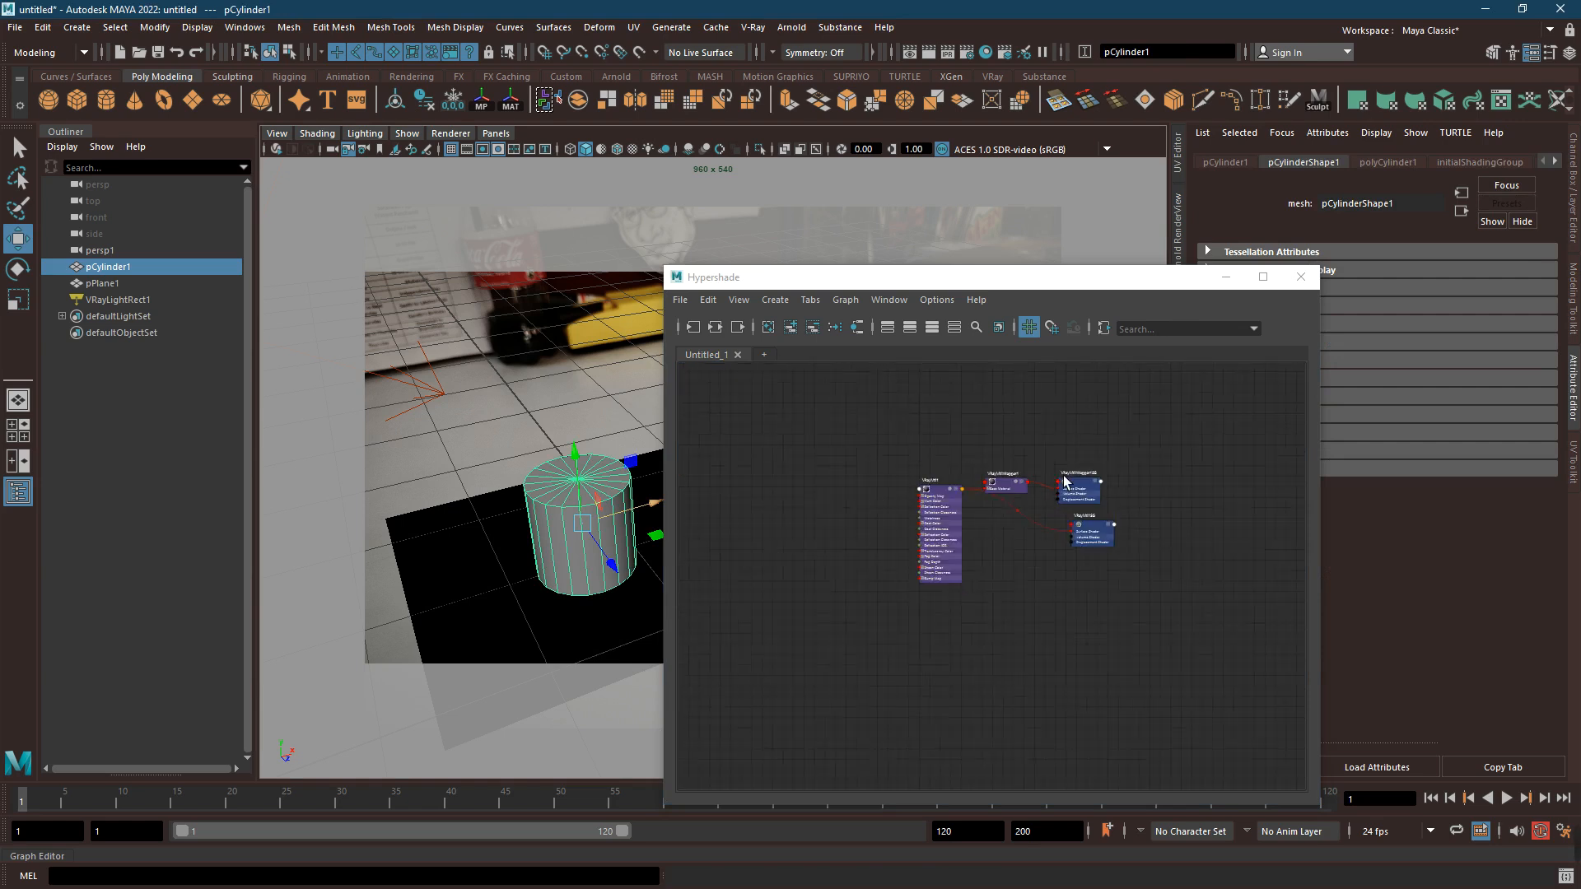
{"action": "key", "text": "Tab"}
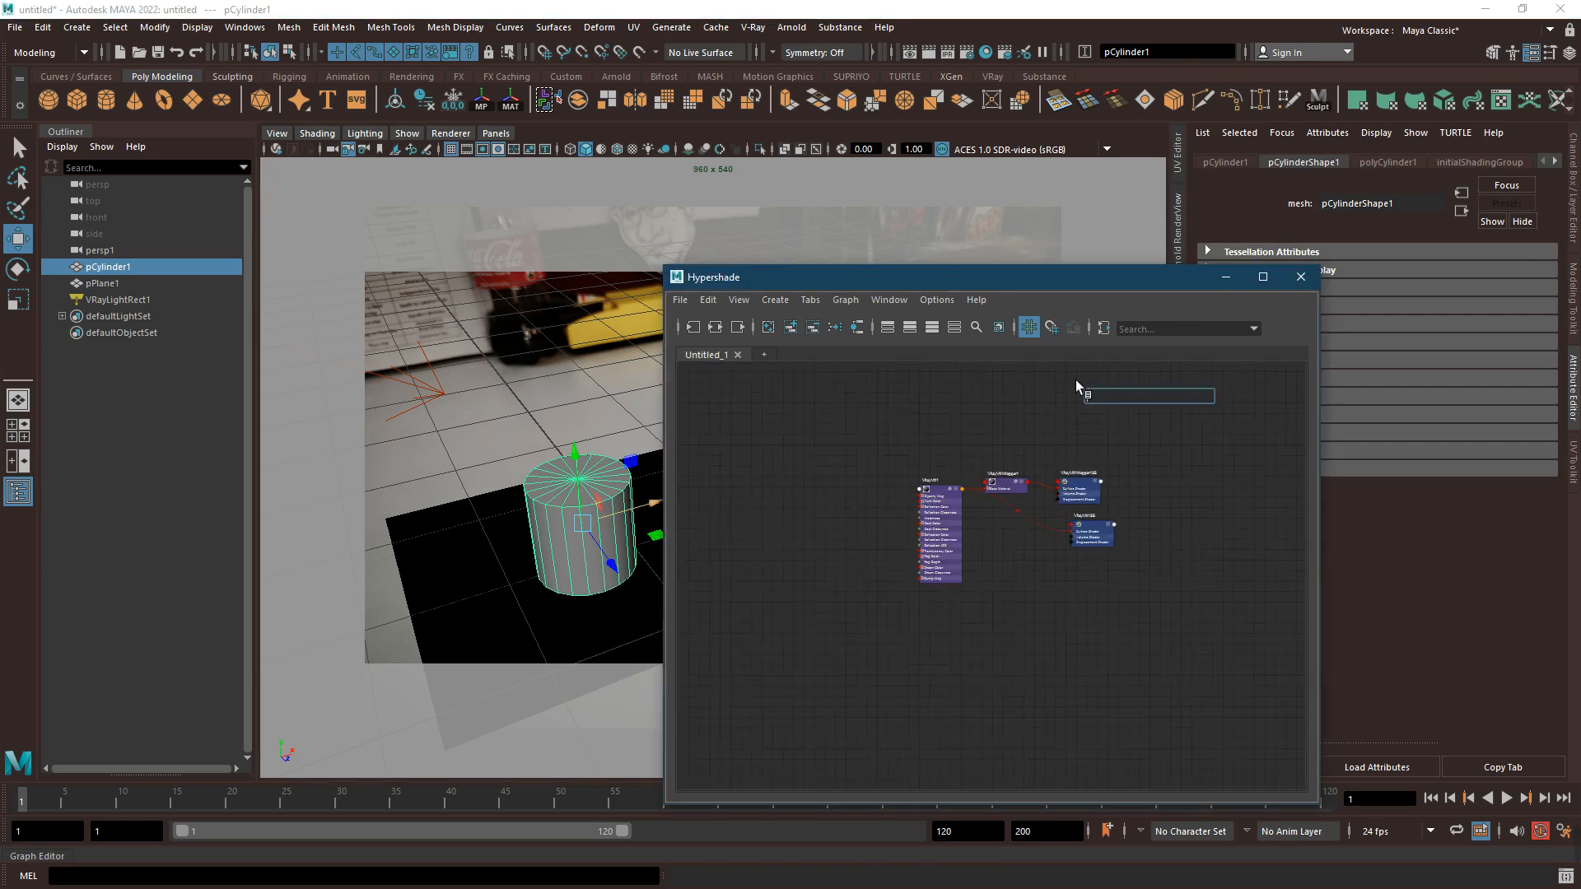
{"action": "type", "text": "VRayAerialPerspective"}
{"action": "key", "text": "Return"}
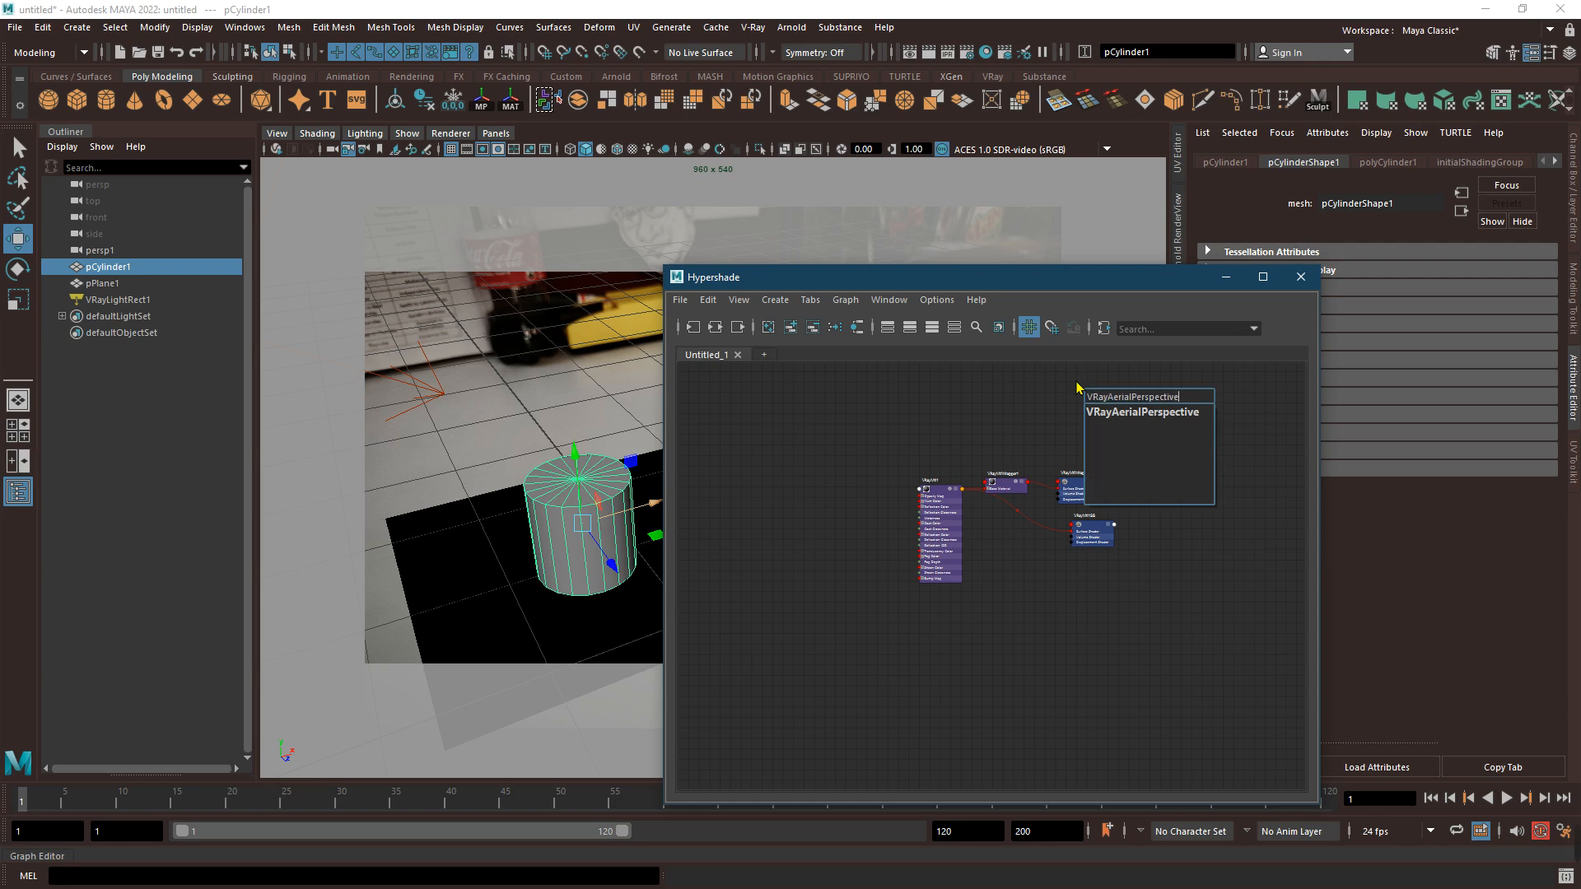
{"action": "key", "text": "BackSpace"}
{"action": "key", "text": "BackSpace"}
{"action": "key", "text": "BackSpace"}
{"action": "key", "text": "BackSpace"}
{"action": "key", "text": "BackSpace"}
{"action": "key", "text": "BackSpace"}
{"action": "key", "text": "BackSpace"}
{"action": "key", "text": "BackSpace"}
{"action": "key", "text": "BackSpace"}
{"action": "key", "text": "BackSpace"}
{"action": "key", "text": "BackSpace"}
{"action": "key", "text": "BackSpace"}
{"action": "key", "text": "BackSpace"}
{"action": "key", "text": "BackSpace"}
{"action": "key", "text": "BackSpace"}
{"action": "key", "text": "BackSpace"}
{"action": "key", "text": "BackSpace"}
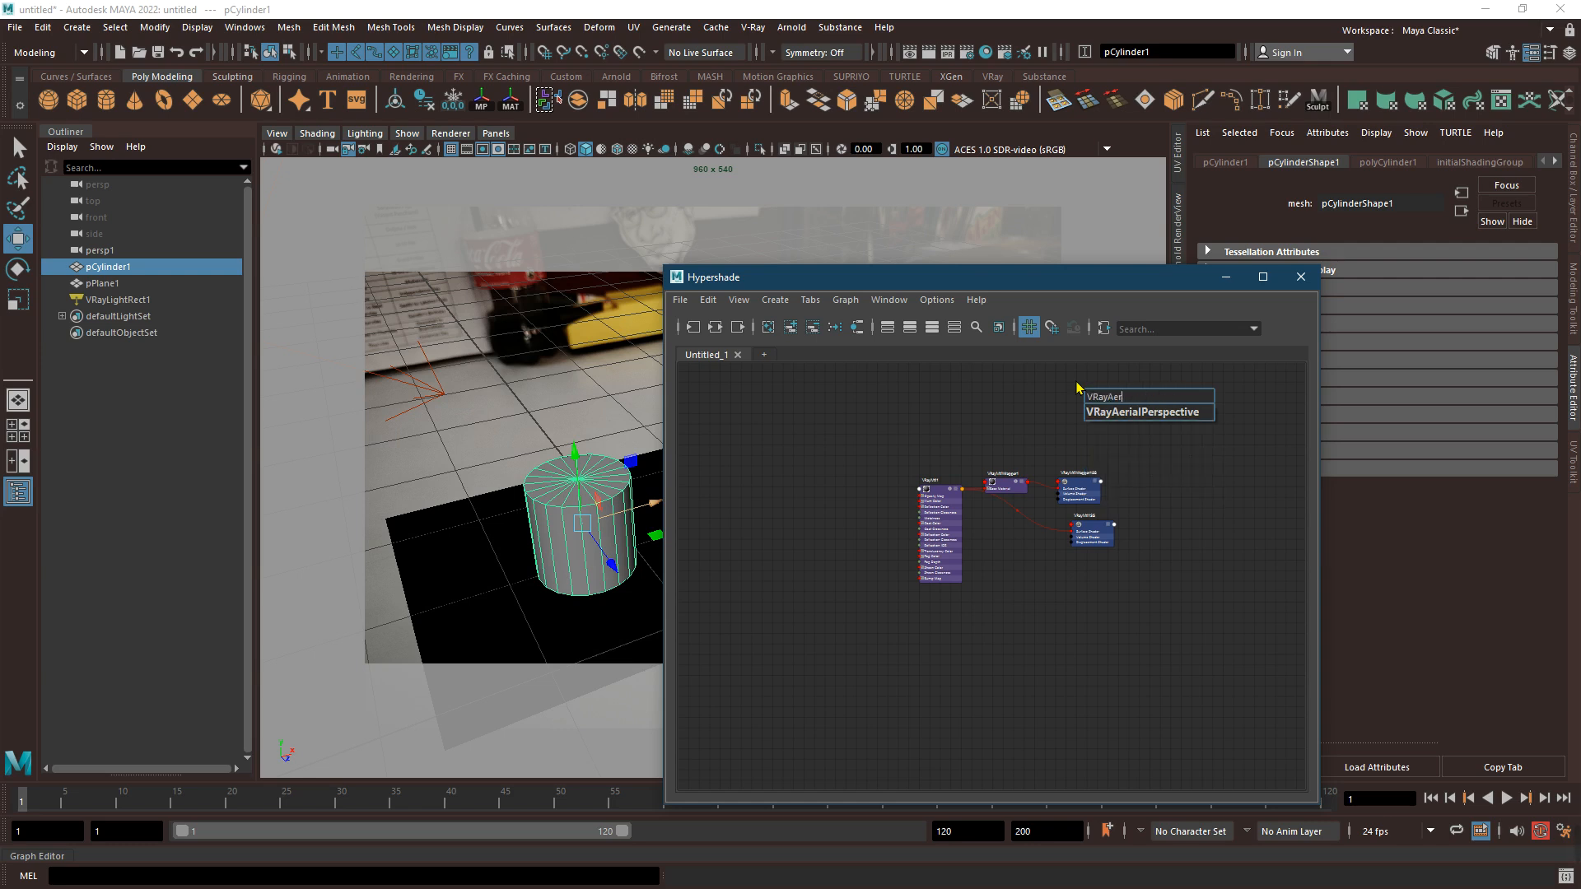
{"action": "type", "text": "m"}
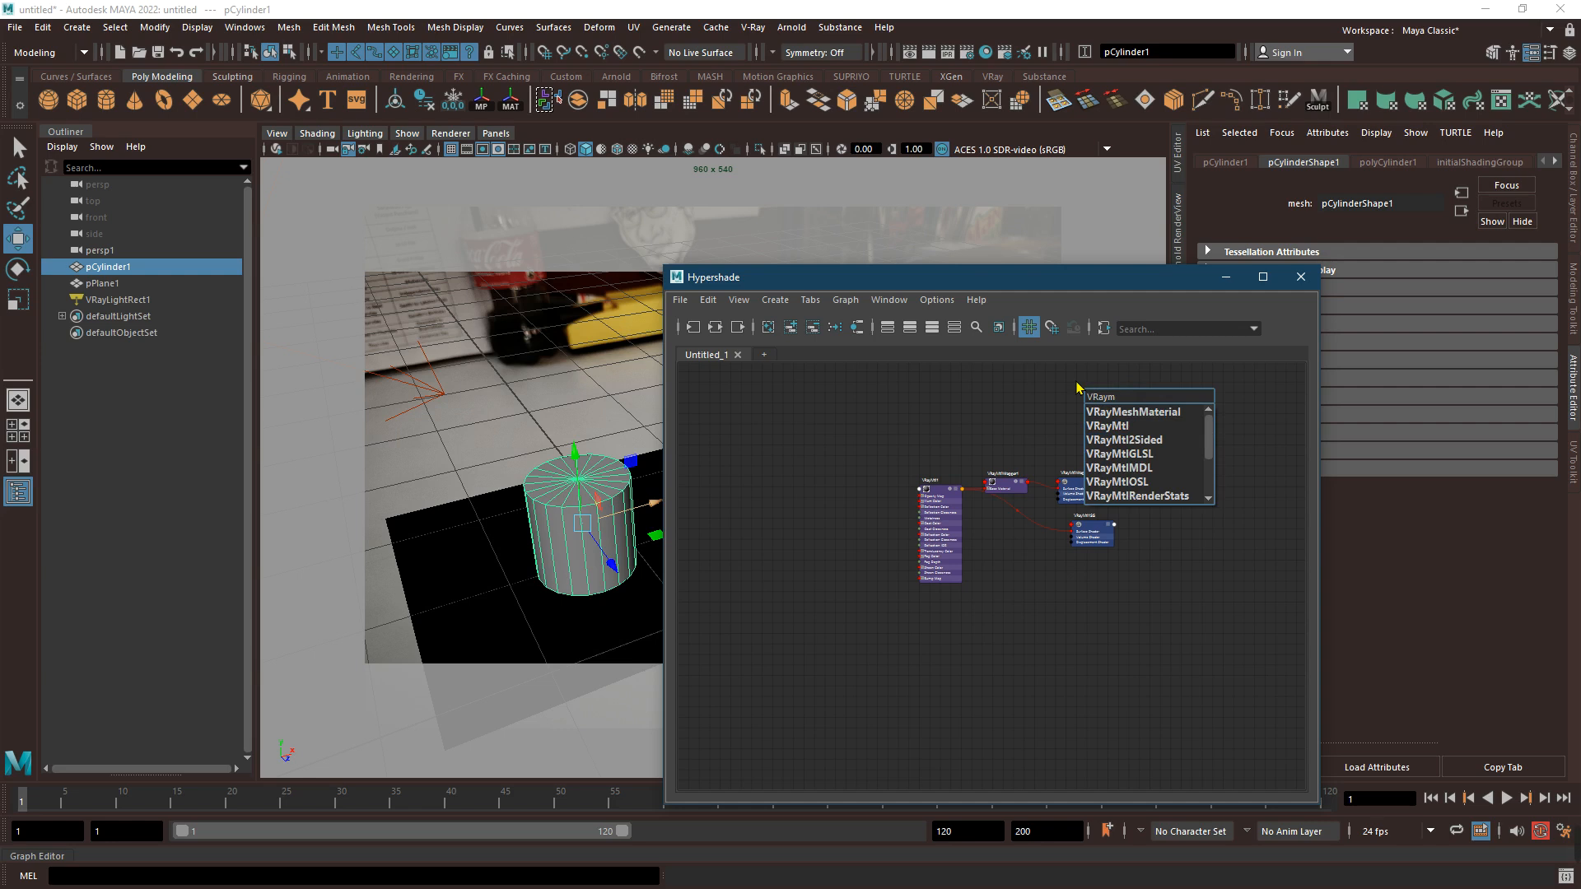
{"action": "left_click", "coordinate": [1115, 425]}
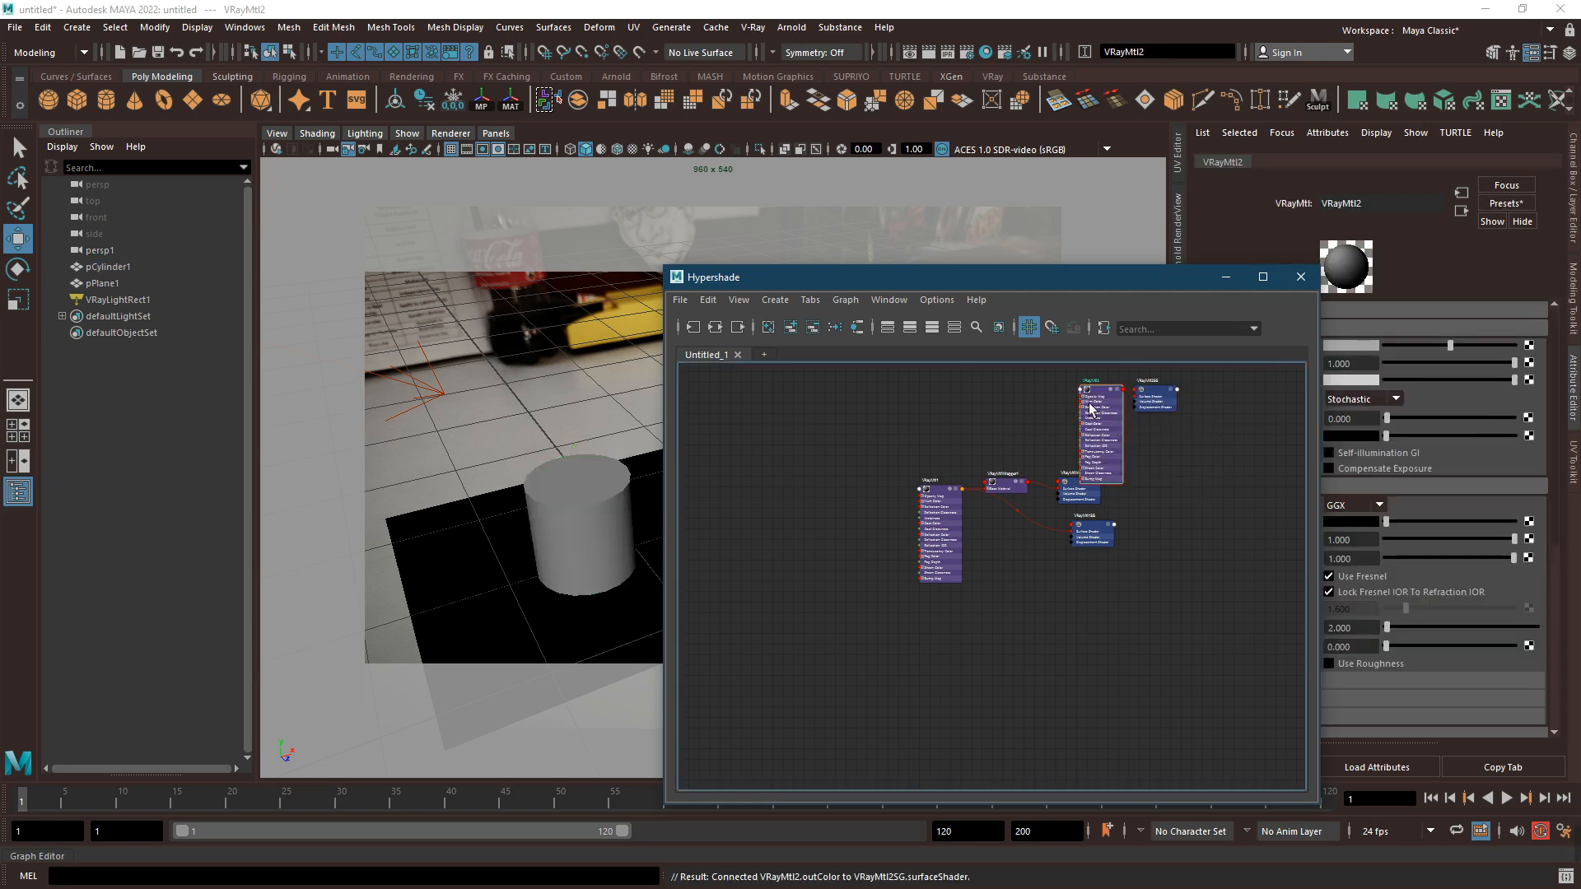
Assign the second VRayMtl to the cylinder and move its nodes clear of the wrapper's shading group
{"action": "left_click", "coordinate": [599, 515]}
{"action": "scroll", "coordinate": [1071, 405], "scroll_direction": "up", "scroll_amount": 2}
{"action": "middle_click_drag", "start_coordinate": [1084, 400], "coordinate": [1001, 535]}
{"action": "middle_click_drag", "start_coordinate": [1001, 471], "coordinate": [957, 541], "text": "alt"}
{"action": "scroll", "coordinate": [1079, 501], "scroll_direction": "up", "scroll_amount": 3}
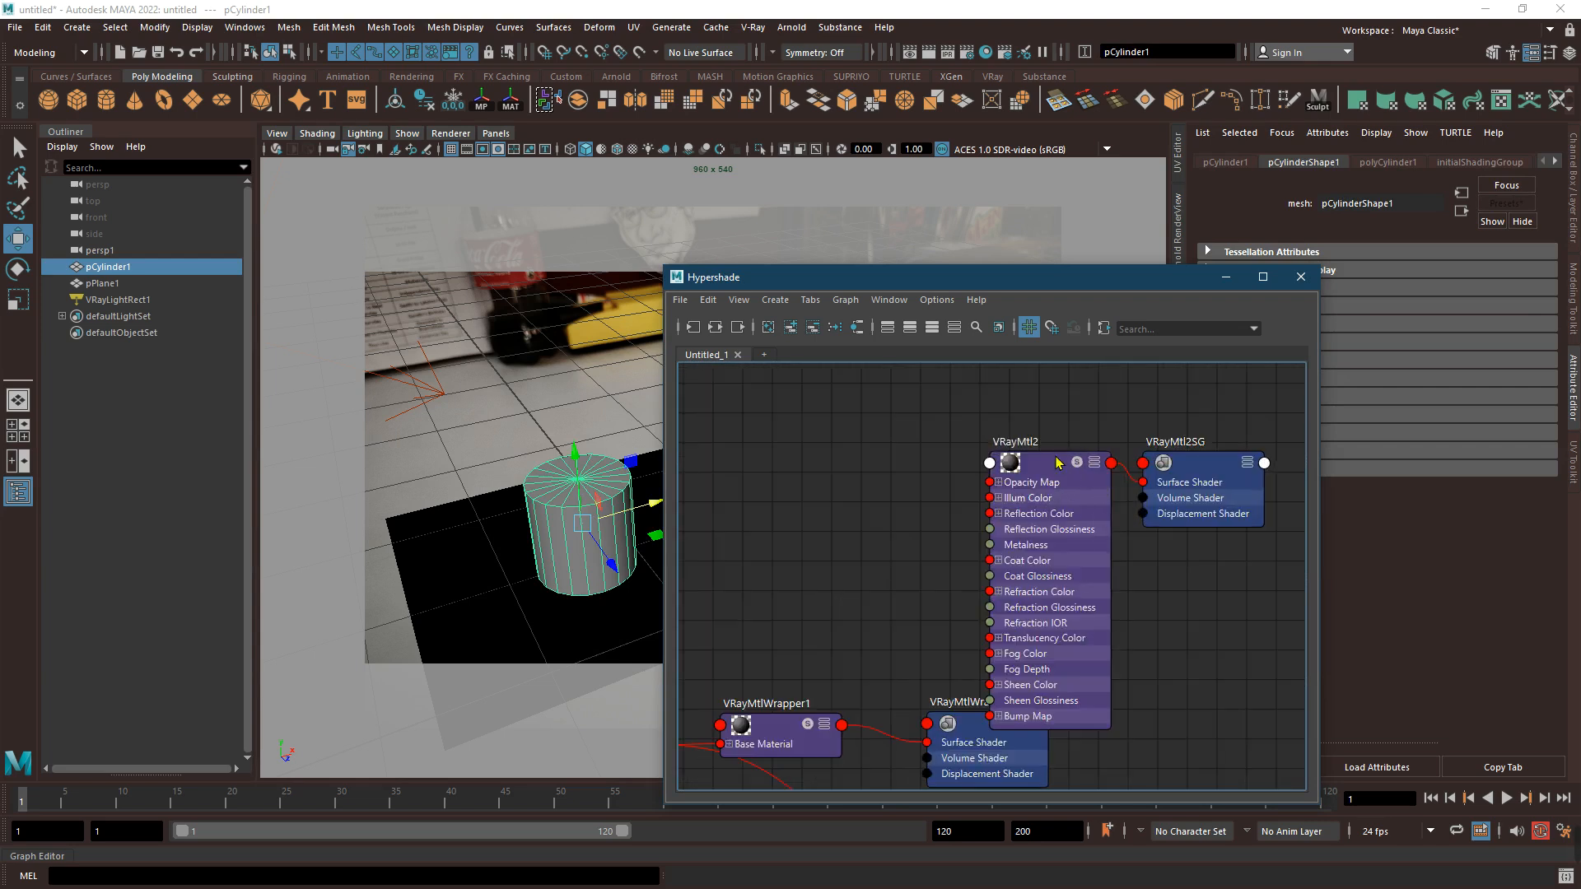
{"action": "left_click", "coordinate": [1074, 492]}
{"action": "left_click_drag", "start_coordinate": [1074, 493], "coordinate": [1145, 389]}
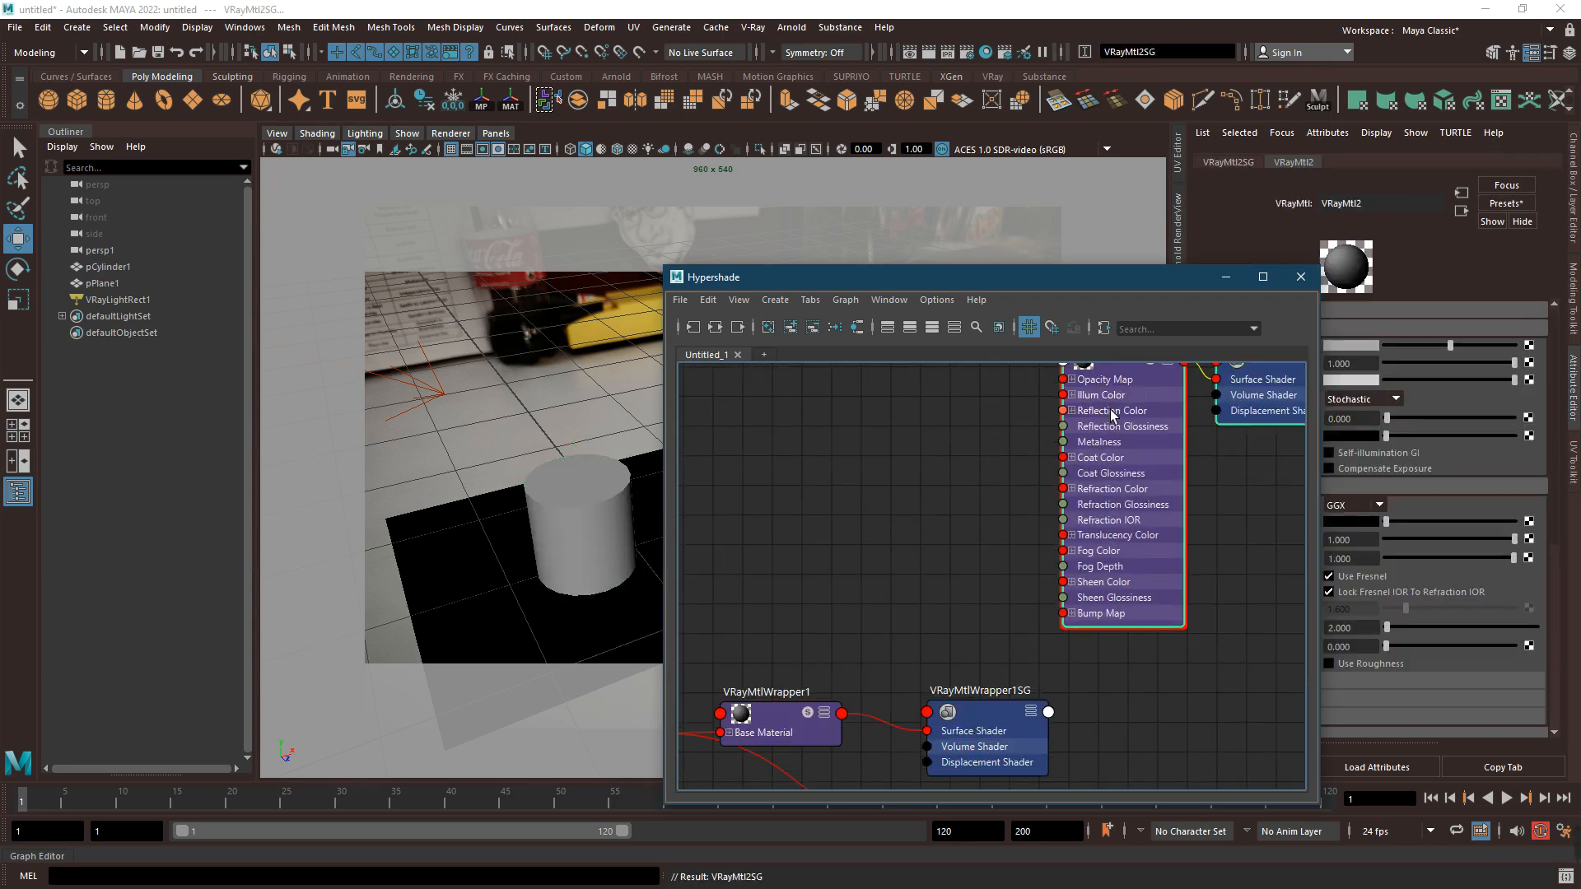
Delete the wrapper's shading group and undo the deletion
{"action": "scroll", "coordinate": [946, 612], "scroll_direction": "down", "scroll_amount": 3}
{"action": "left_click_drag", "start_coordinate": [863, 635], "coordinate": [908, 610]}
{"action": "left_click", "coordinate": [896, 664]}
{"action": "scroll", "coordinate": [921, 619], "scroll_direction": "up", "scroll_amount": 3}
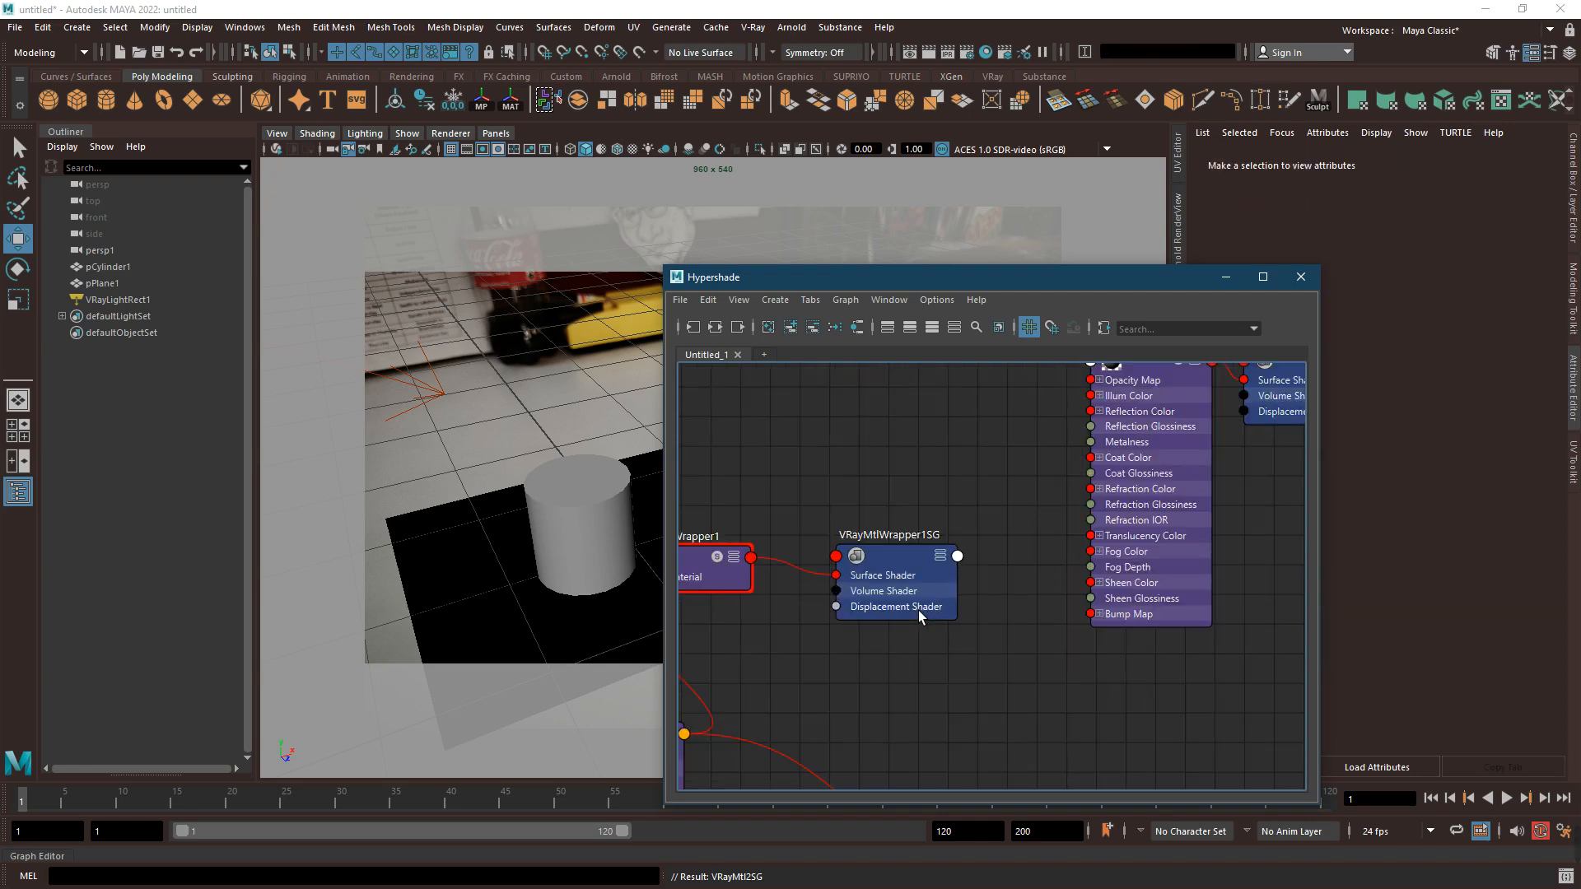
{"action": "left_click", "coordinate": [908, 589]}
{"action": "scroll", "coordinate": [908, 588], "scroll_direction": "down", "scroll_amount": 3}
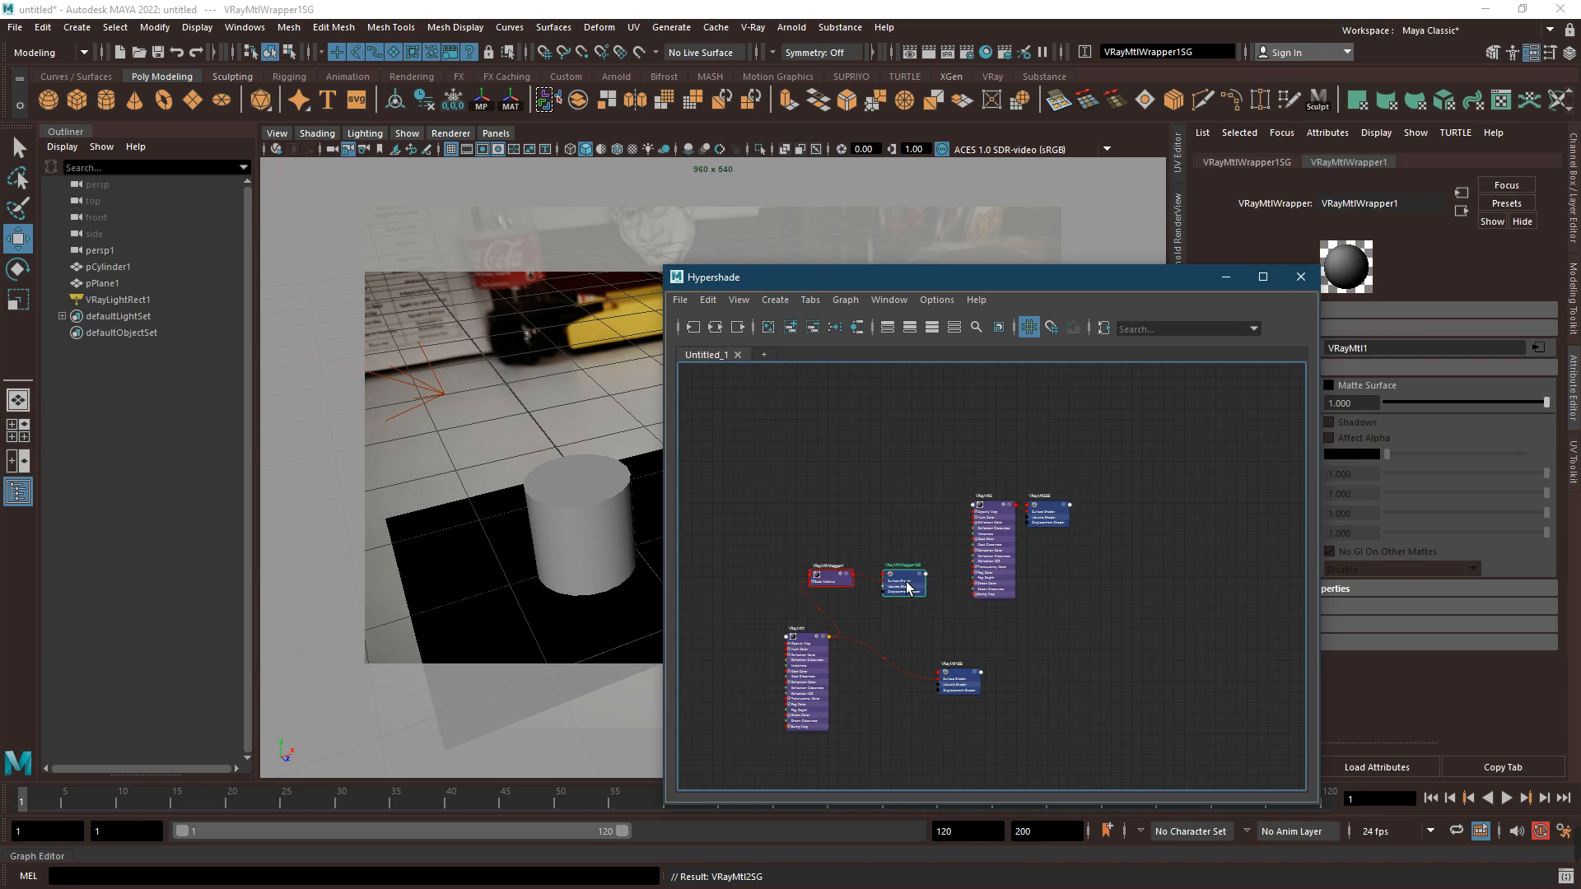
{"action": "key", "text": "Delete"}
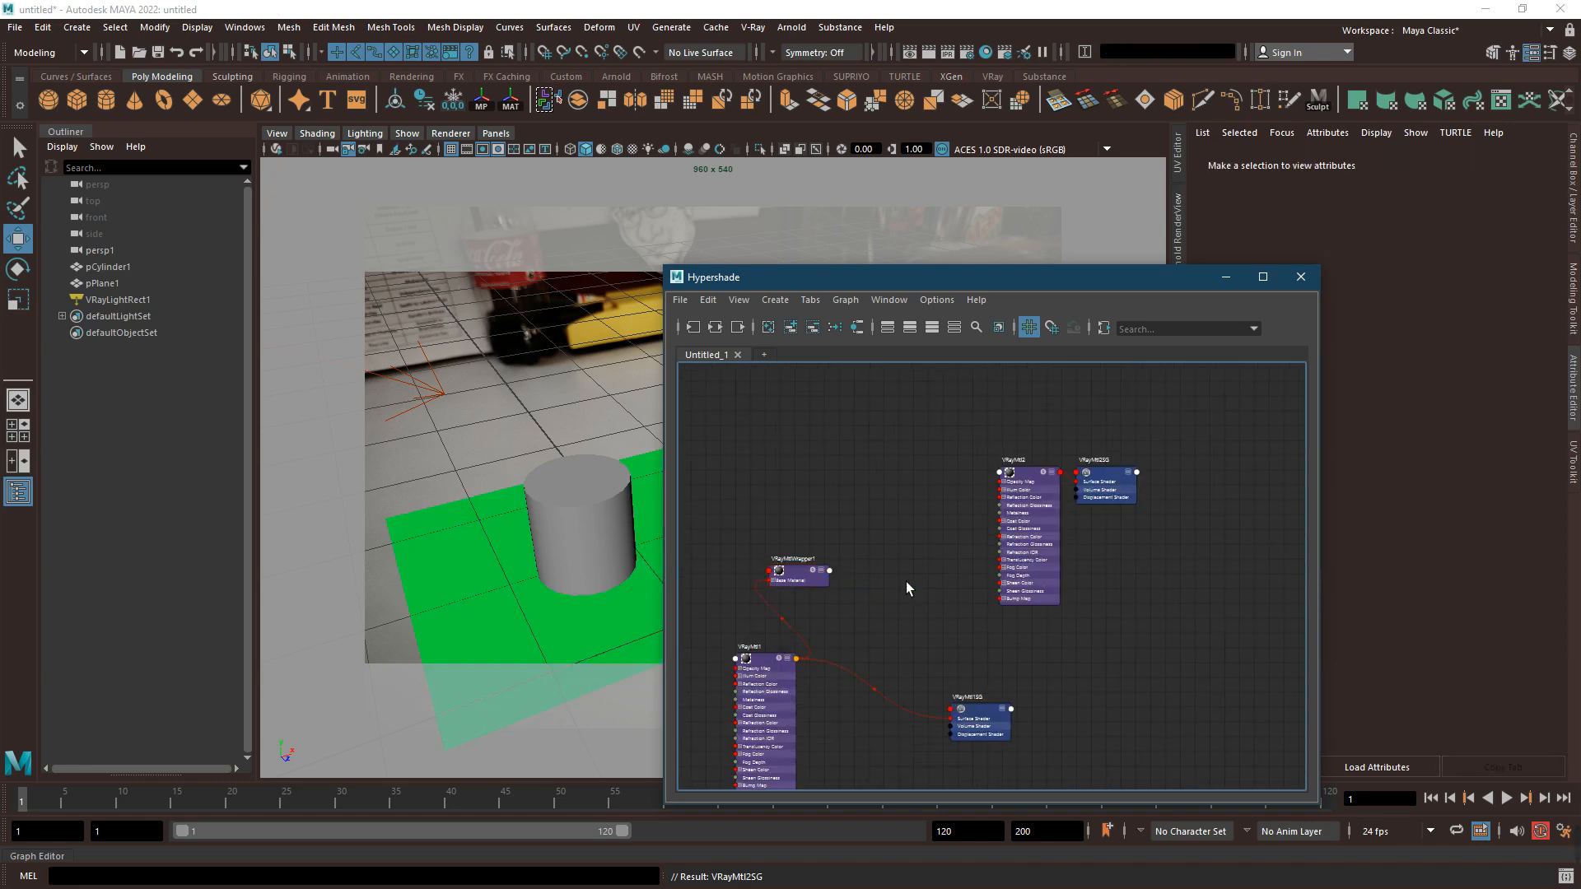
{"action": "key", "text": "ctrl+z"}
{"action": "key", "text": "ctrl+z"}
{"action": "scroll", "coordinate": [848, 606], "scroll_direction": "up", "scroll_amount": 5}
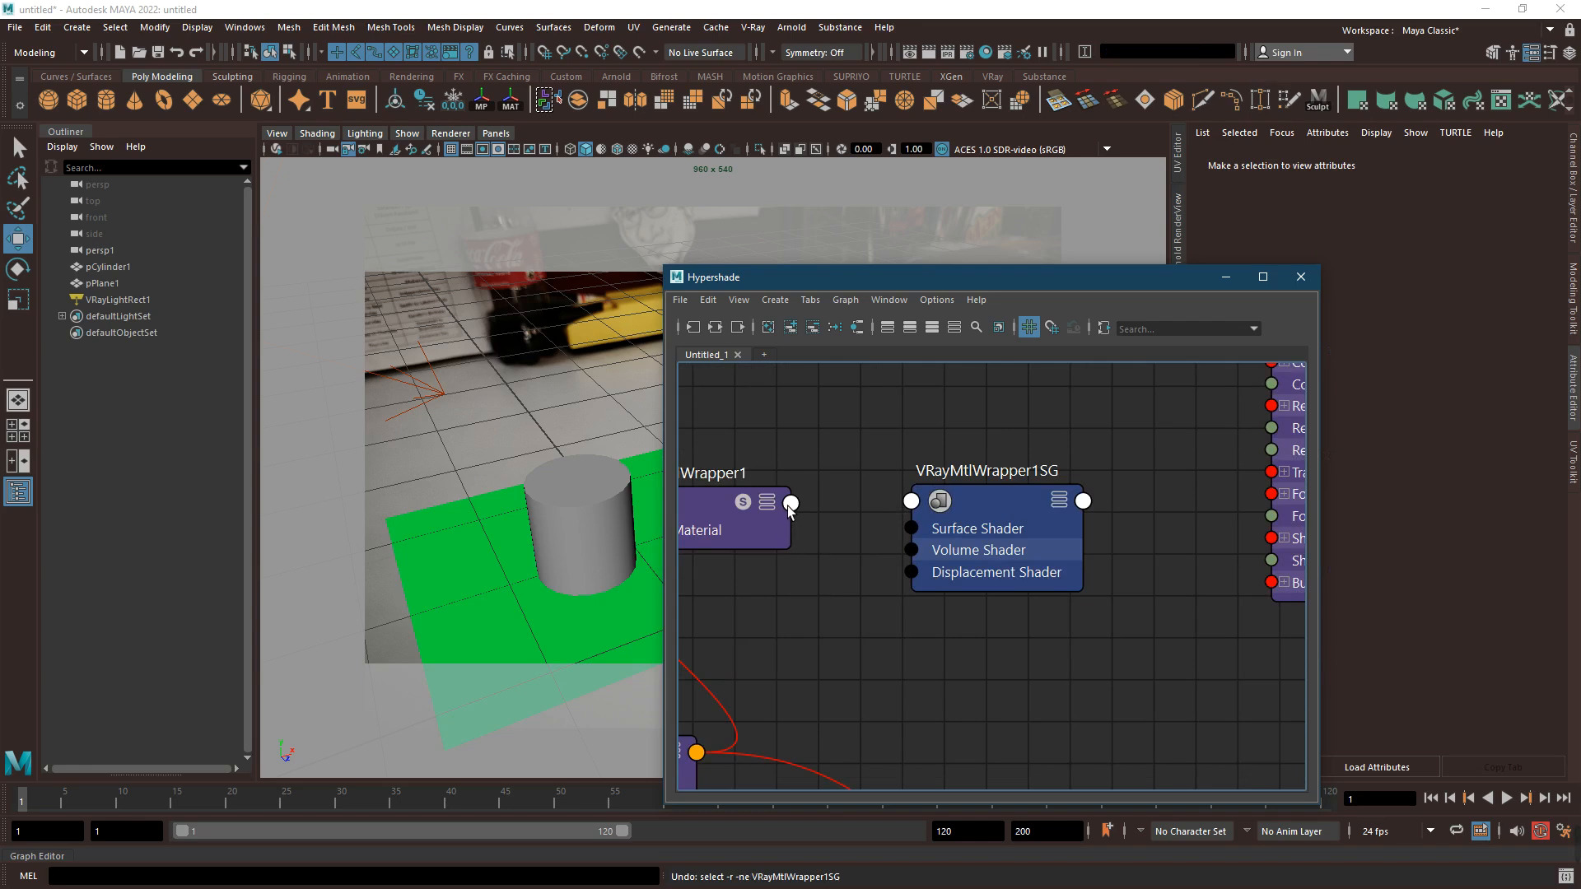
Try to reconnect the wrapper material to its shading group's surface material
{"action": "left_click", "coordinate": [971, 514]}
{"action": "middle_click_drag", "start_coordinate": [742, 504], "coordinate": [1382, 328]}
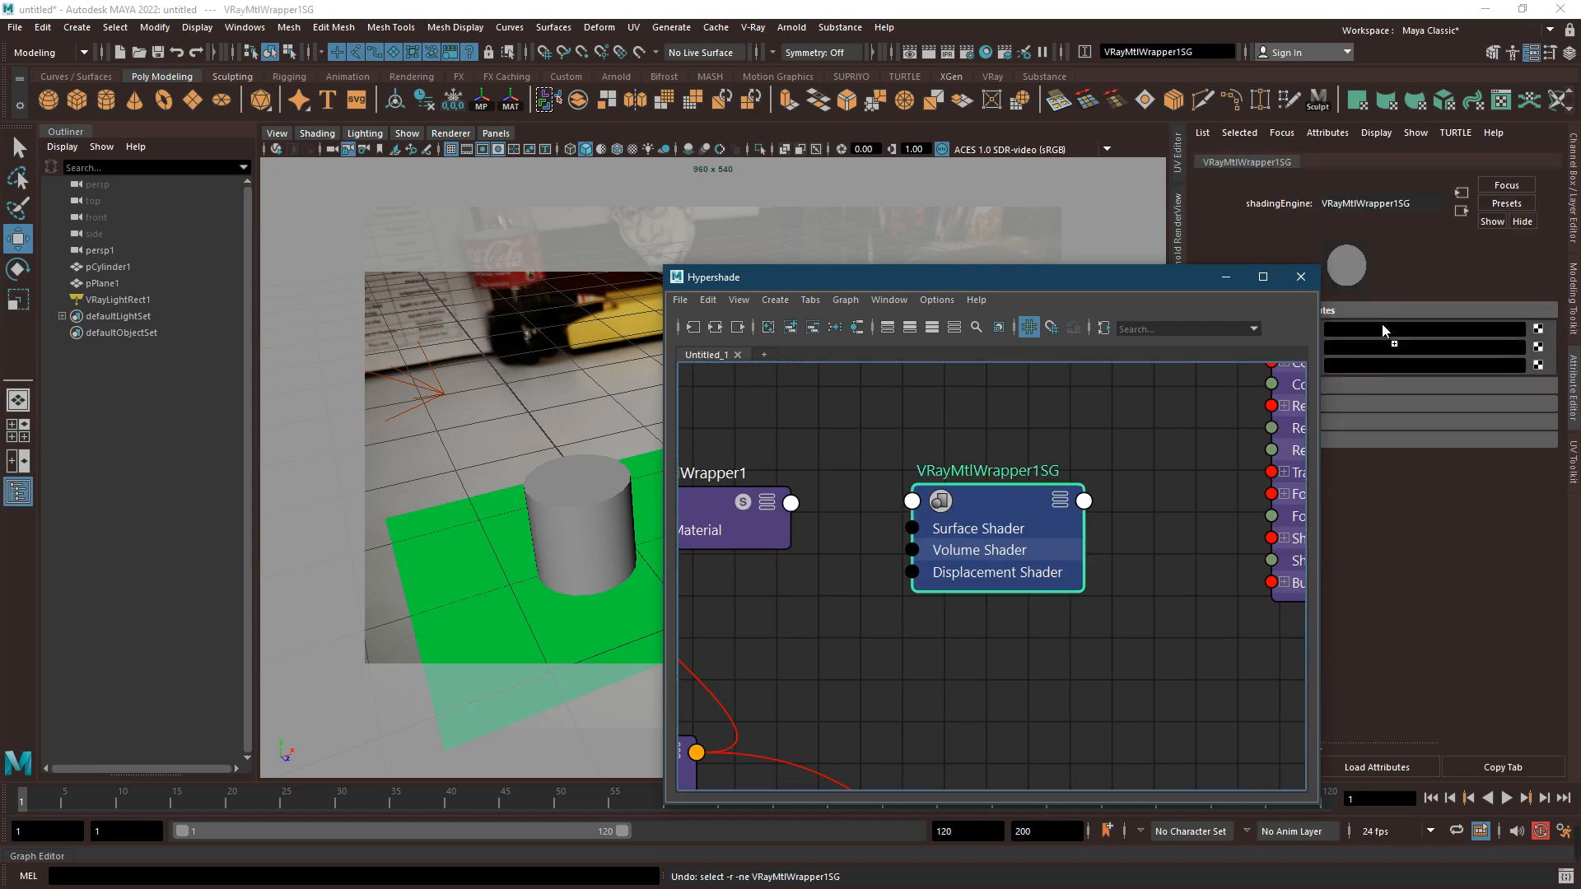
{"action": "left_click", "coordinate": [846, 552]}
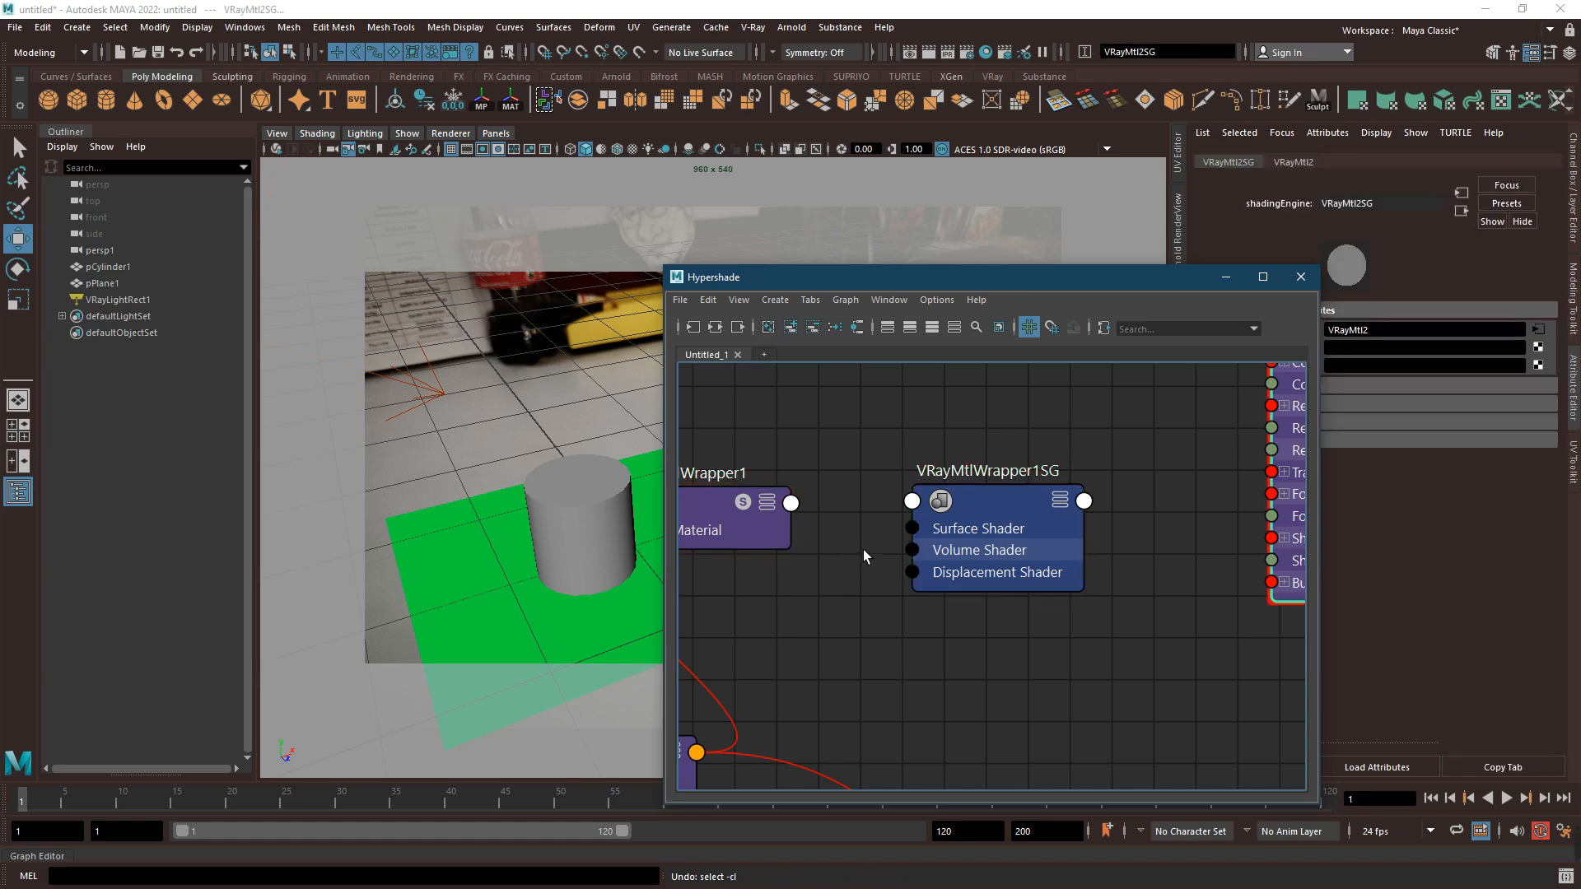
Reassign the VRayMtlWrapper material to the ground plane
{"action": "scroll", "coordinate": [863, 550], "scroll_direction": "down", "scroll_amount": 5}
{"action": "scroll", "coordinate": [806, 553], "scroll_direction": "up", "scroll_amount": 2}
{"action": "middle_click_drag", "start_coordinate": [805, 522], "coordinate": [505, 590]}
Move the wrapper's new shading group above the wrapper node and delete the old, disconnected shading group
{"action": "left_click_drag", "start_coordinate": [932, 535], "coordinate": [941, 608]}
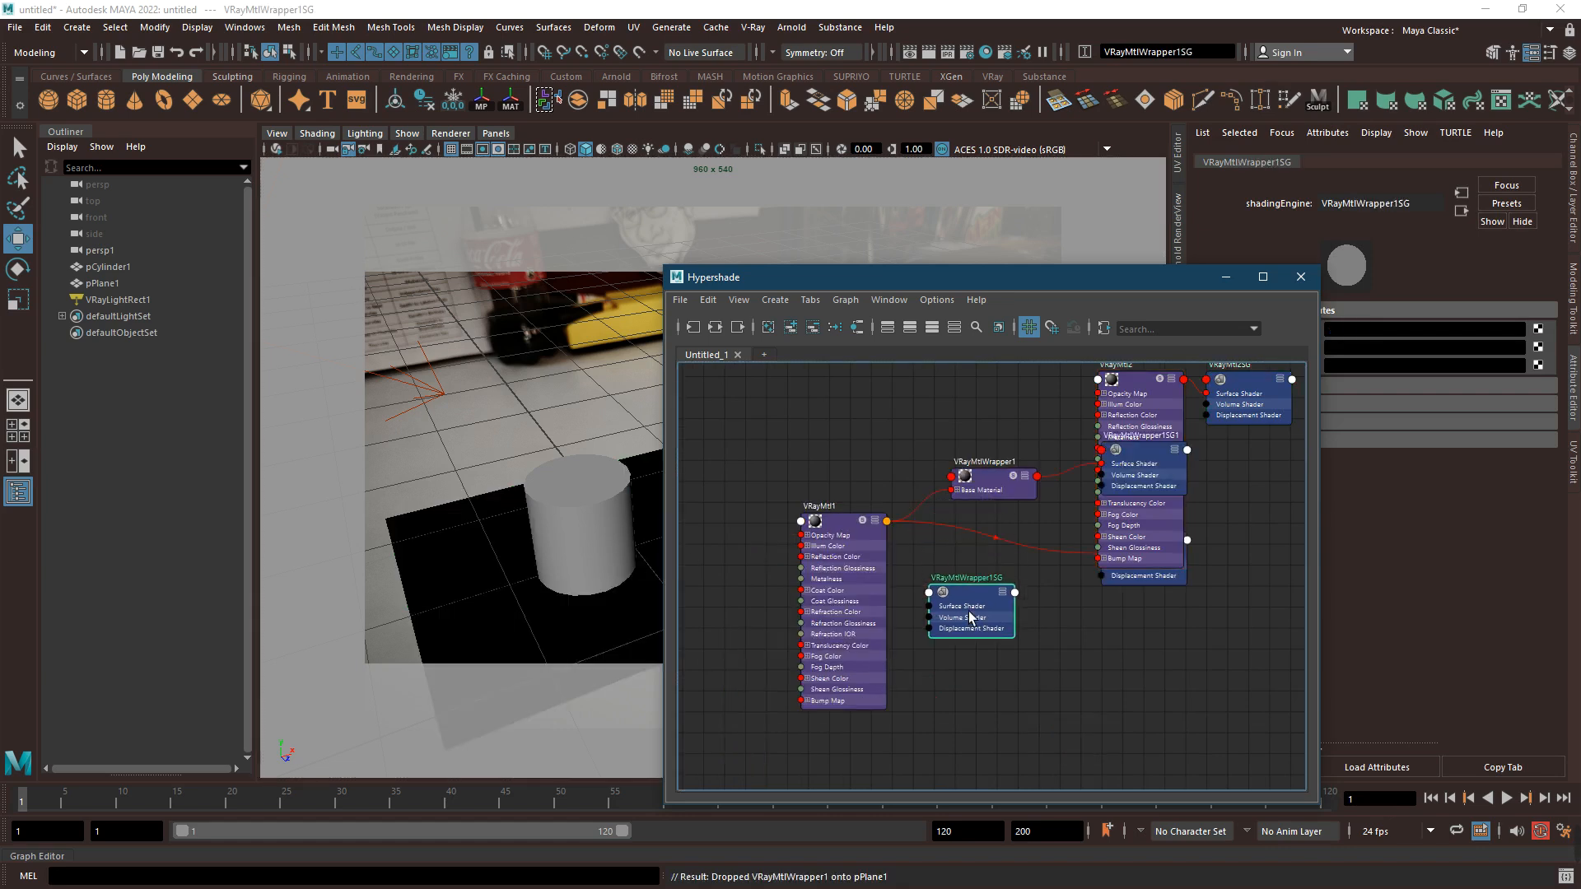
{"action": "scroll", "coordinate": [1000, 597], "scroll_direction": "down", "scroll_amount": 2}
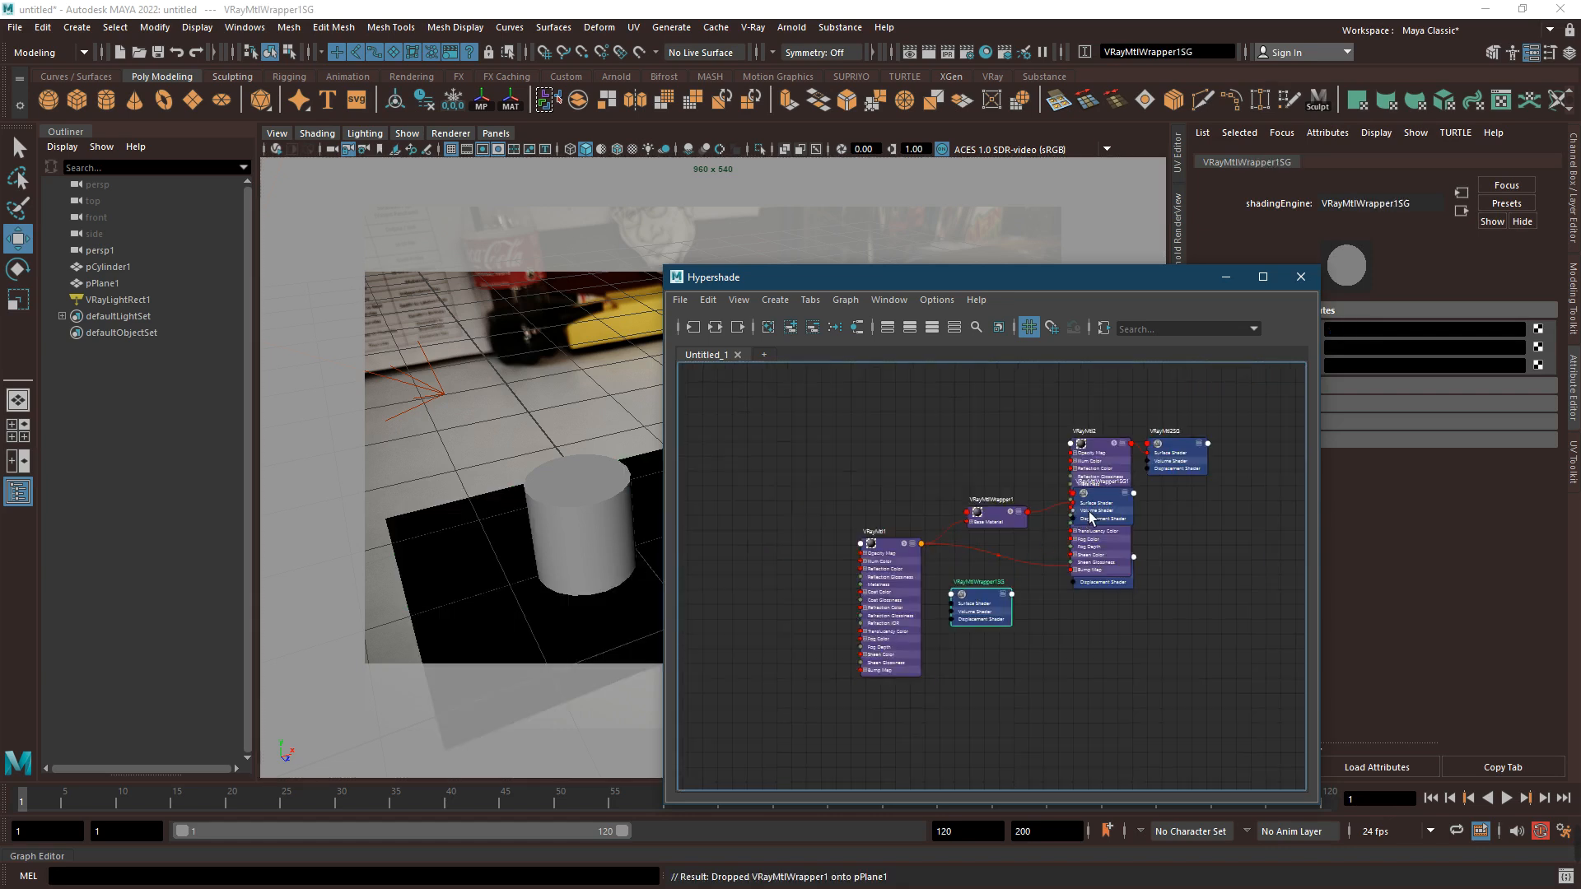
{"action": "left_click_drag", "start_coordinate": [1084, 520], "coordinate": [994, 427]}
{"action": "left_click_drag", "start_coordinate": [1066, 611], "coordinate": [1066, 610]}
{"action": "key", "text": "Delete"}
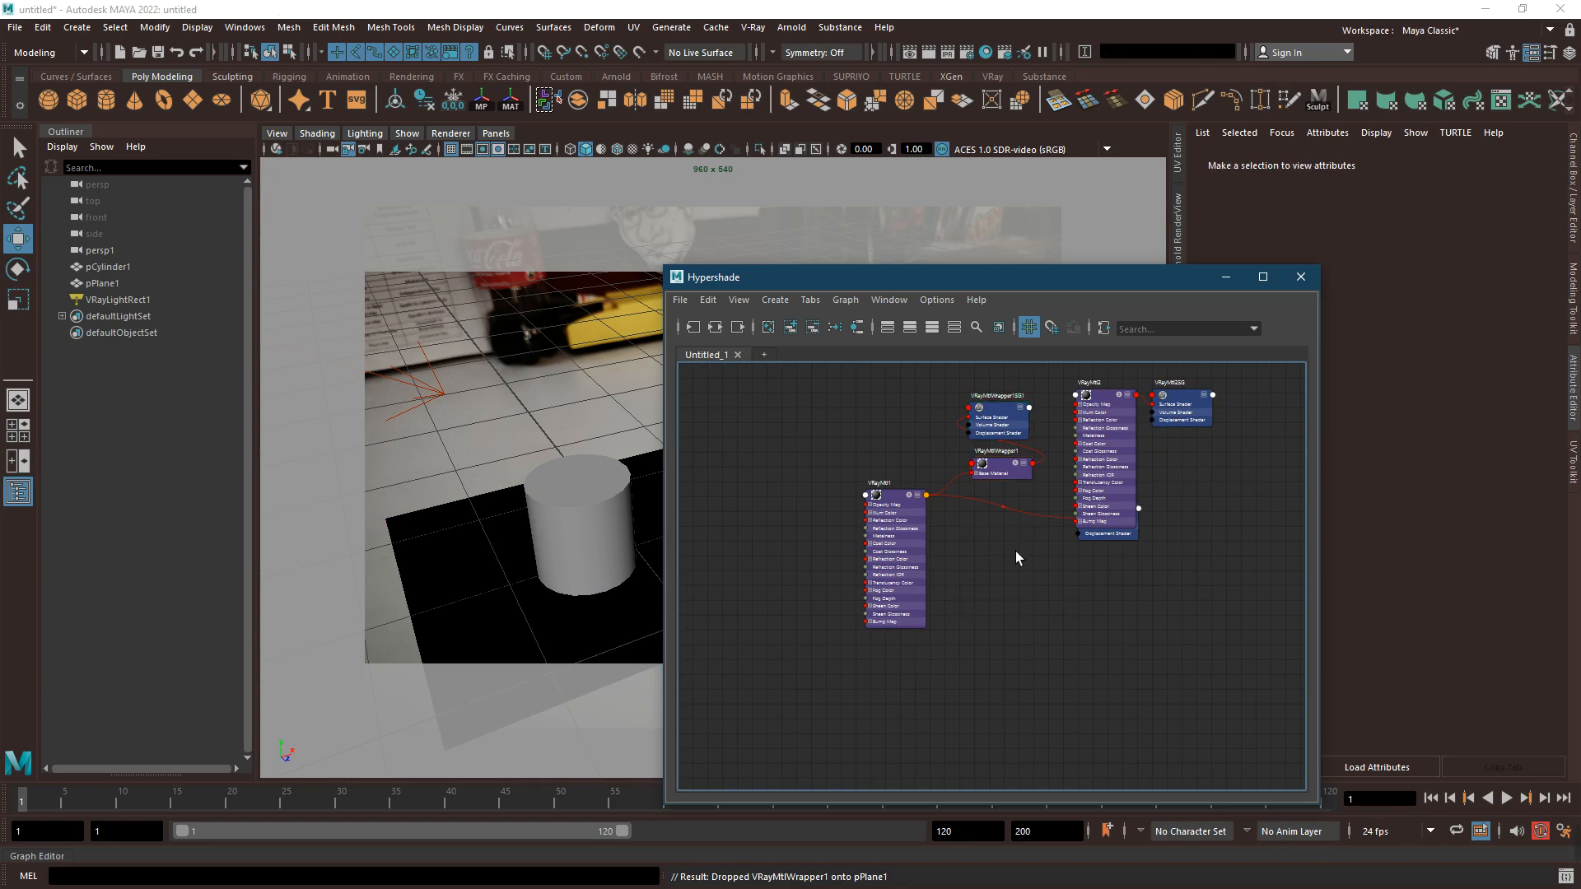
Rearrange the graph so the wrapper node sits beside its shading group with the base VRayMtl node below it
{"action": "left_click", "coordinate": [906, 514]}
{"action": "scroll", "coordinate": [896, 525], "scroll_direction": "up", "scroll_amount": 3}
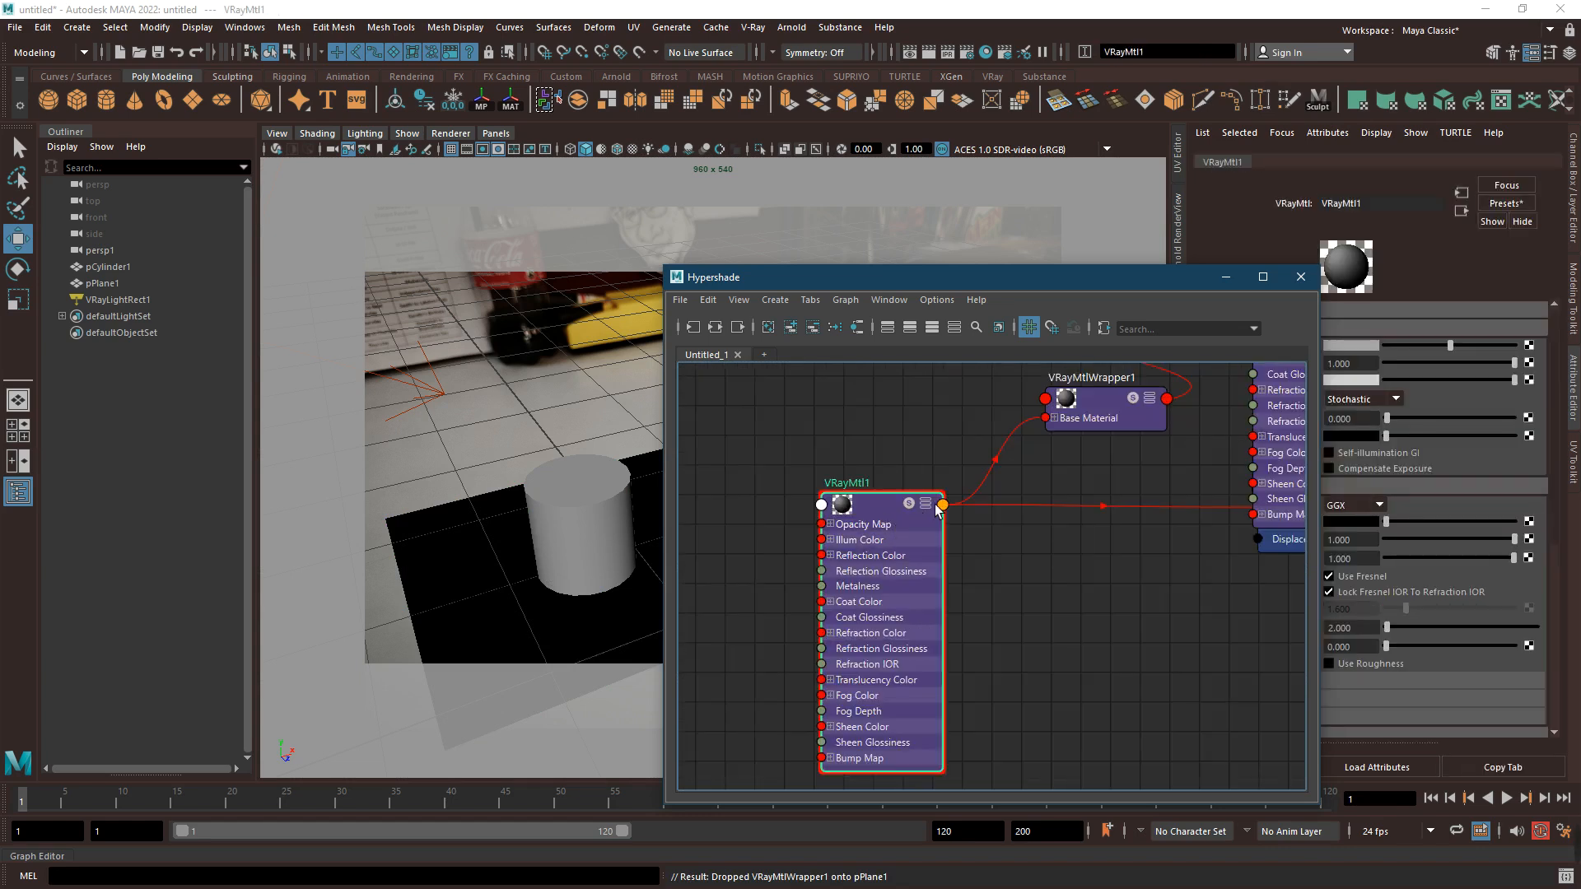
{"action": "scroll", "coordinate": [1115, 506], "scroll_direction": "down", "scroll_amount": 3}
{"action": "left_click_drag", "start_coordinate": [1102, 442], "coordinate": [965, 391]}
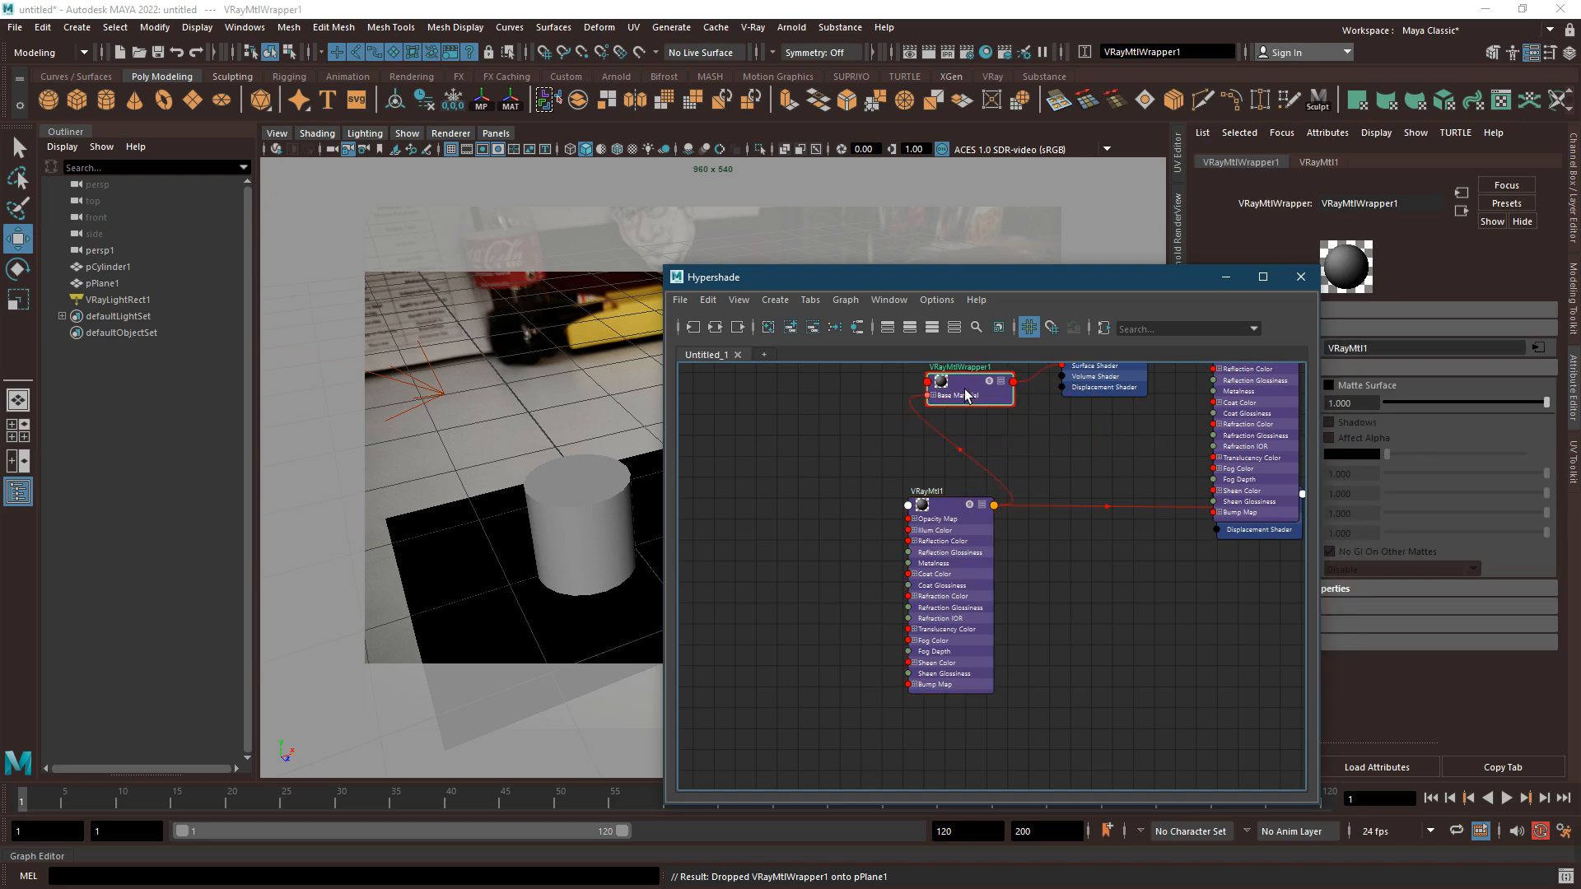
{"action": "middle_click_drag", "start_coordinate": [1049, 449], "coordinate": [1042, 489], "text": "alt"}
{"action": "left_click_drag", "start_coordinate": [935, 504], "coordinate": [935, 474]}
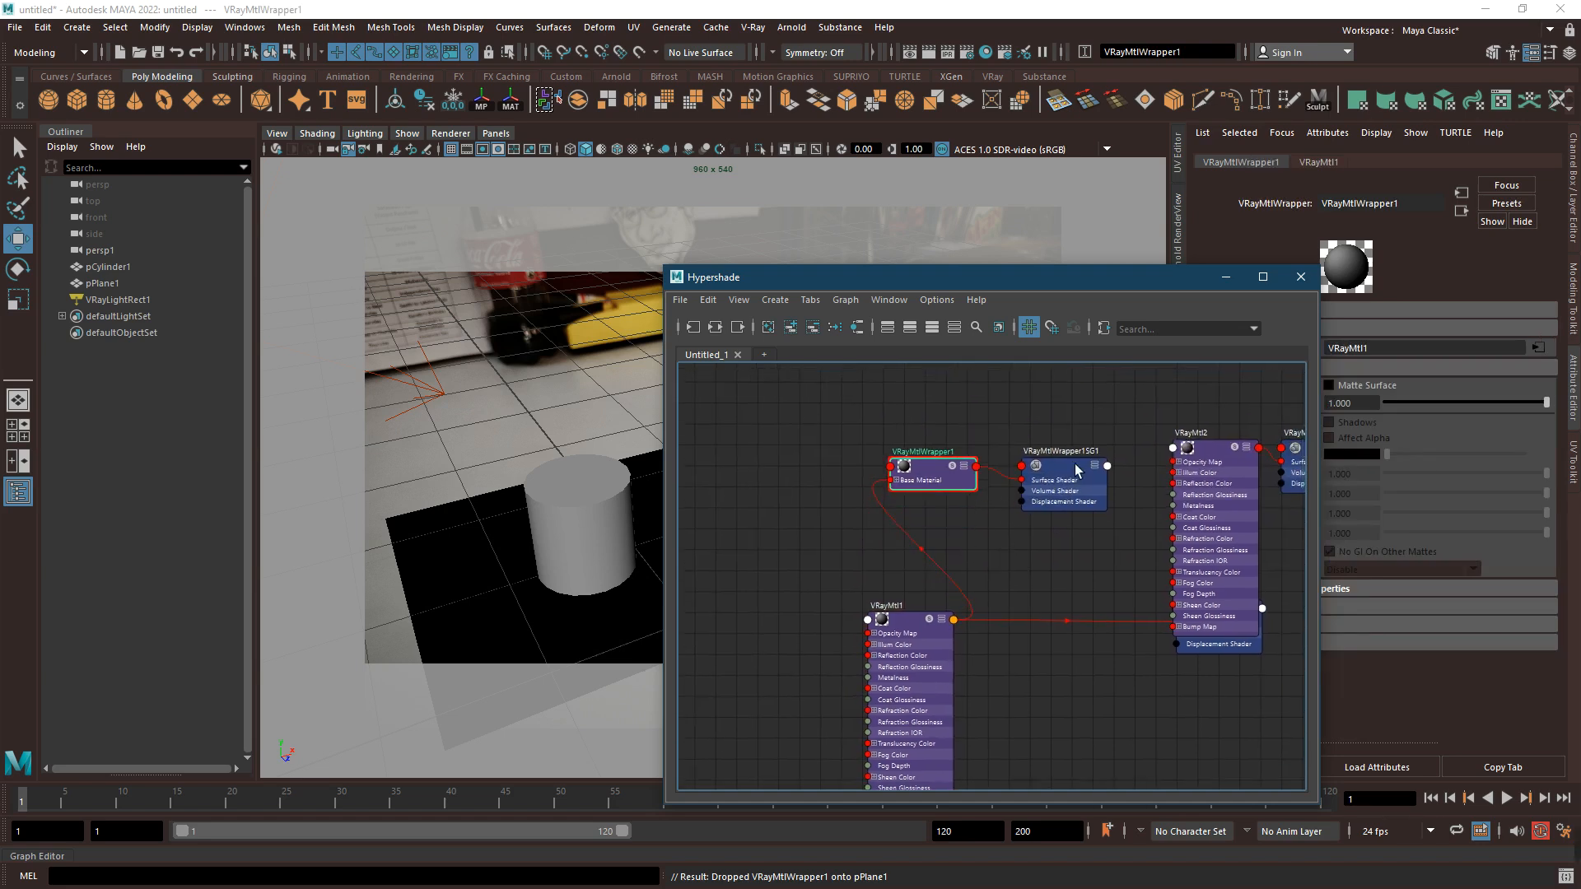
{"action": "left_click_drag", "start_coordinate": [921, 641], "coordinate": [876, 636]}
Move the cylinder's VRayMtl node aside and delete the base VRayMtl's own unneeded shading group
{"action": "scroll", "coordinate": [978, 640], "scroll_direction": "down", "scroll_amount": 3}
{"action": "left_click_drag", "start_coordinate": [1145, 534], "coordinate": [1174, 599]}
{"action": "middle_click_drag", "start_coordinate": [1165, 706], "coordinate": [1125, 607], "text": "alt"}
{"action": "left_click_drag", "start_coordinate": [1089, 533], "coordinate": [960, 715]}
{"action": "key", "text": "Delete"}
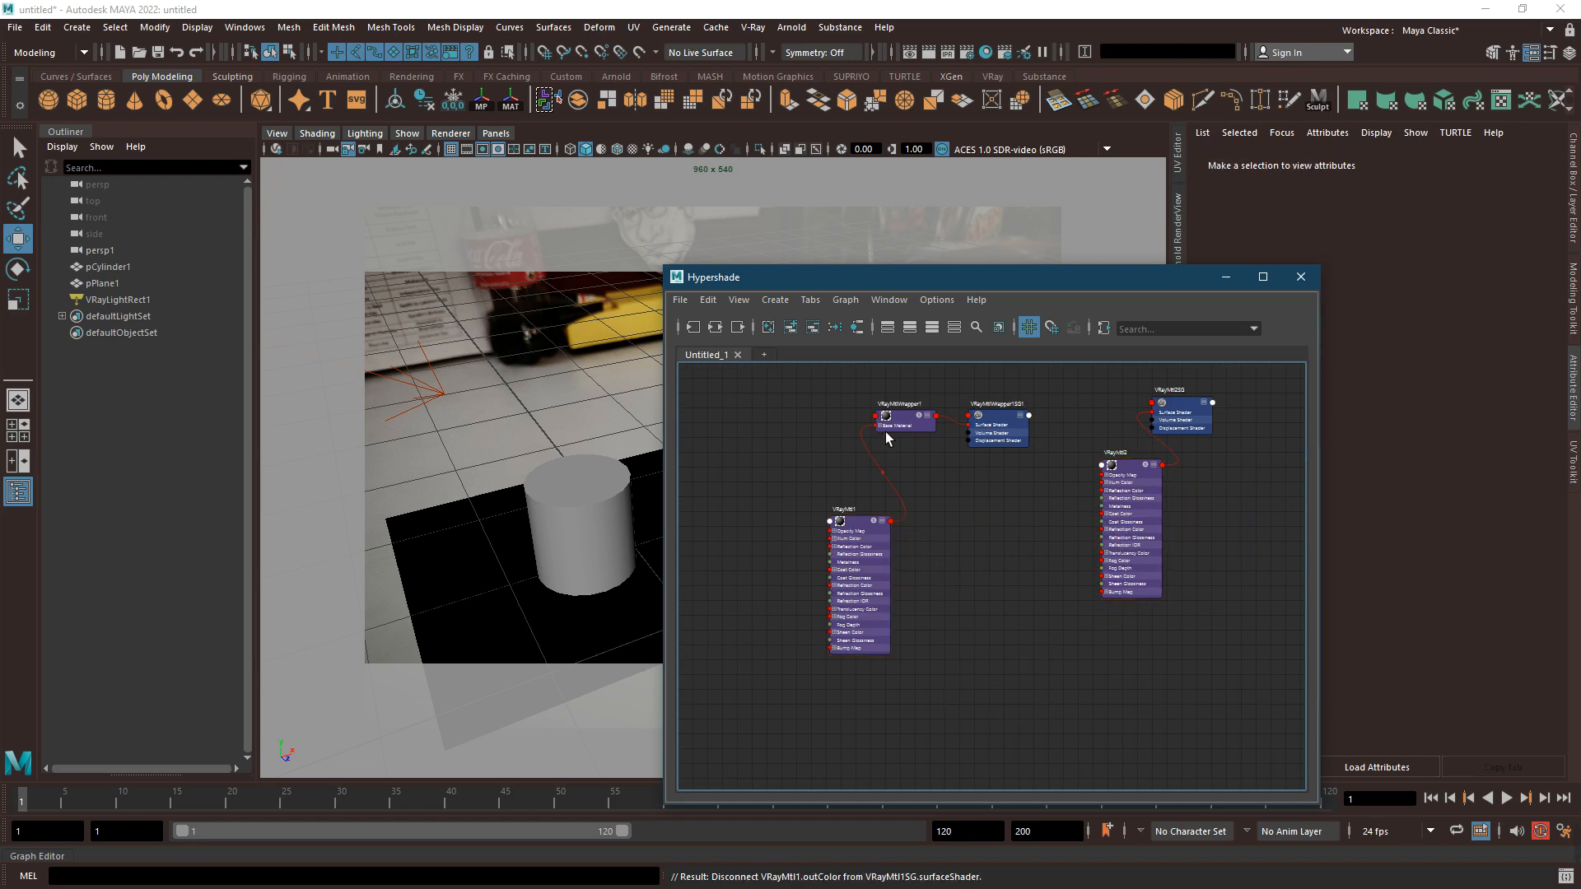
Set the renderer to V-Ray in the render settings and review the VRay, GI and Common settings
{"action": "left_click", "coordinate": [898, 427]}
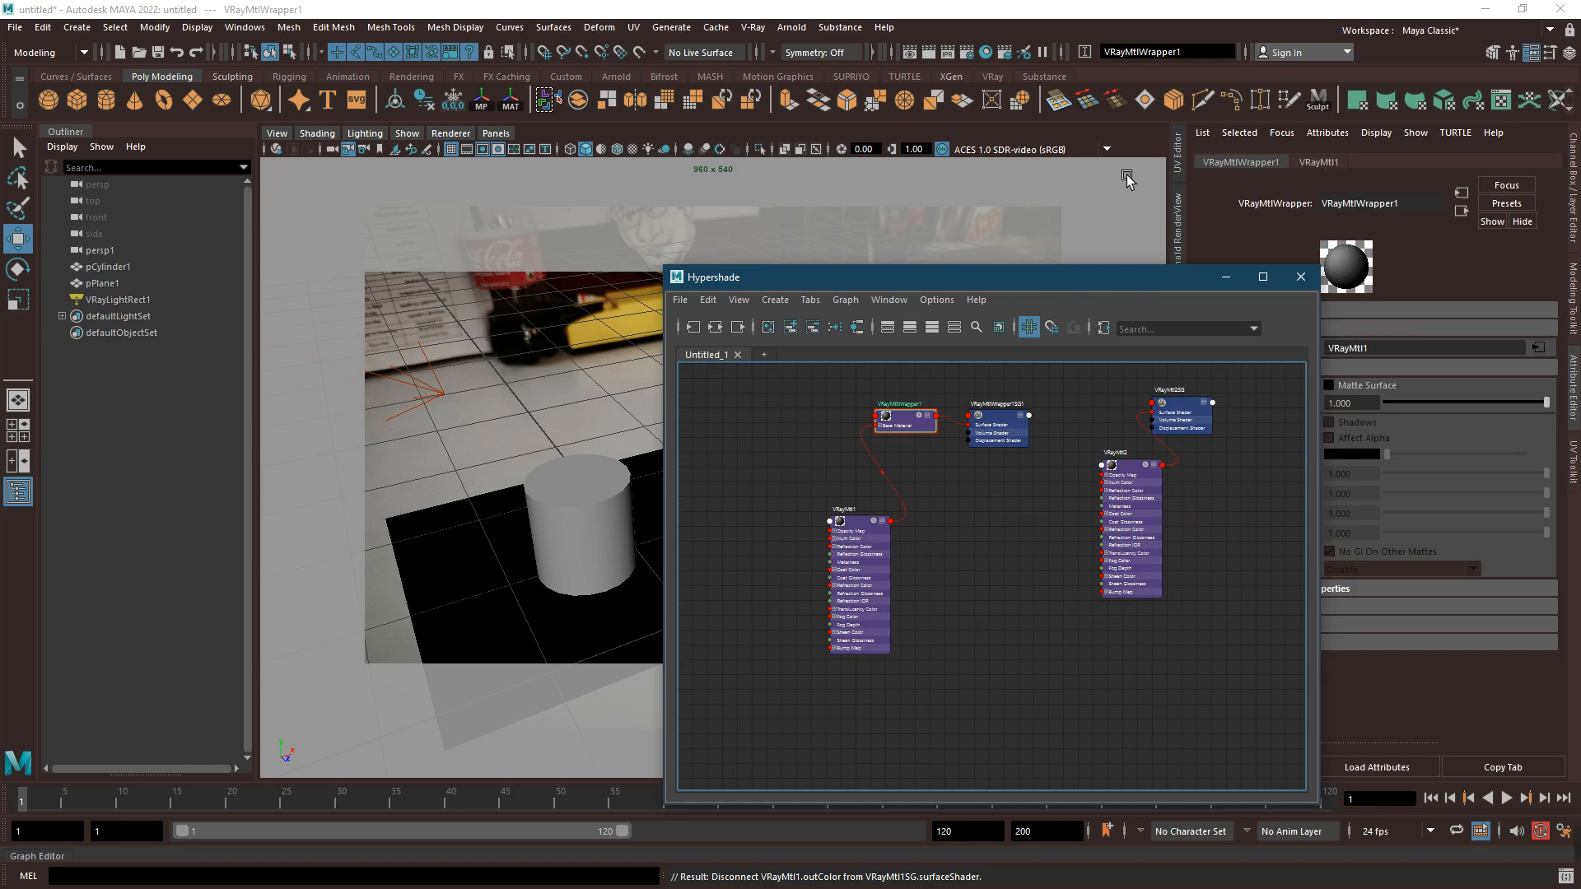
{"action": "left_click", "coordinate": [966, 52]}
{"action": "left_click", "coordinate": [710, 218]}
{"action": "left_click", "coordinate": [728, 265]}
{"action": "left_click", "coordinate": [713, 244]}
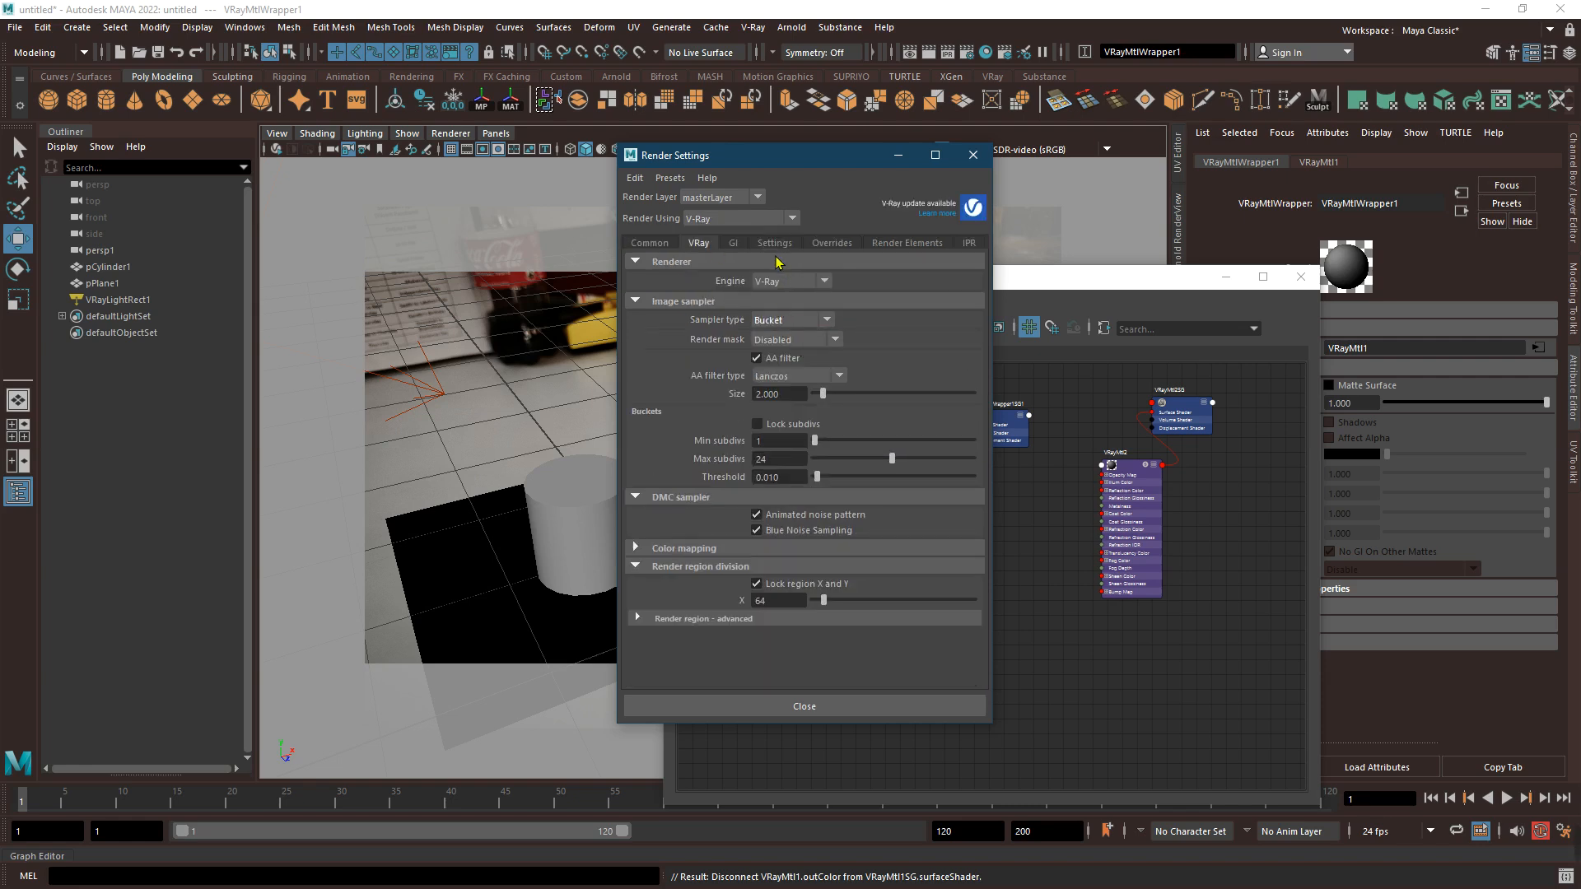
{"action": "left_click", "coordinate": [734, 244]}
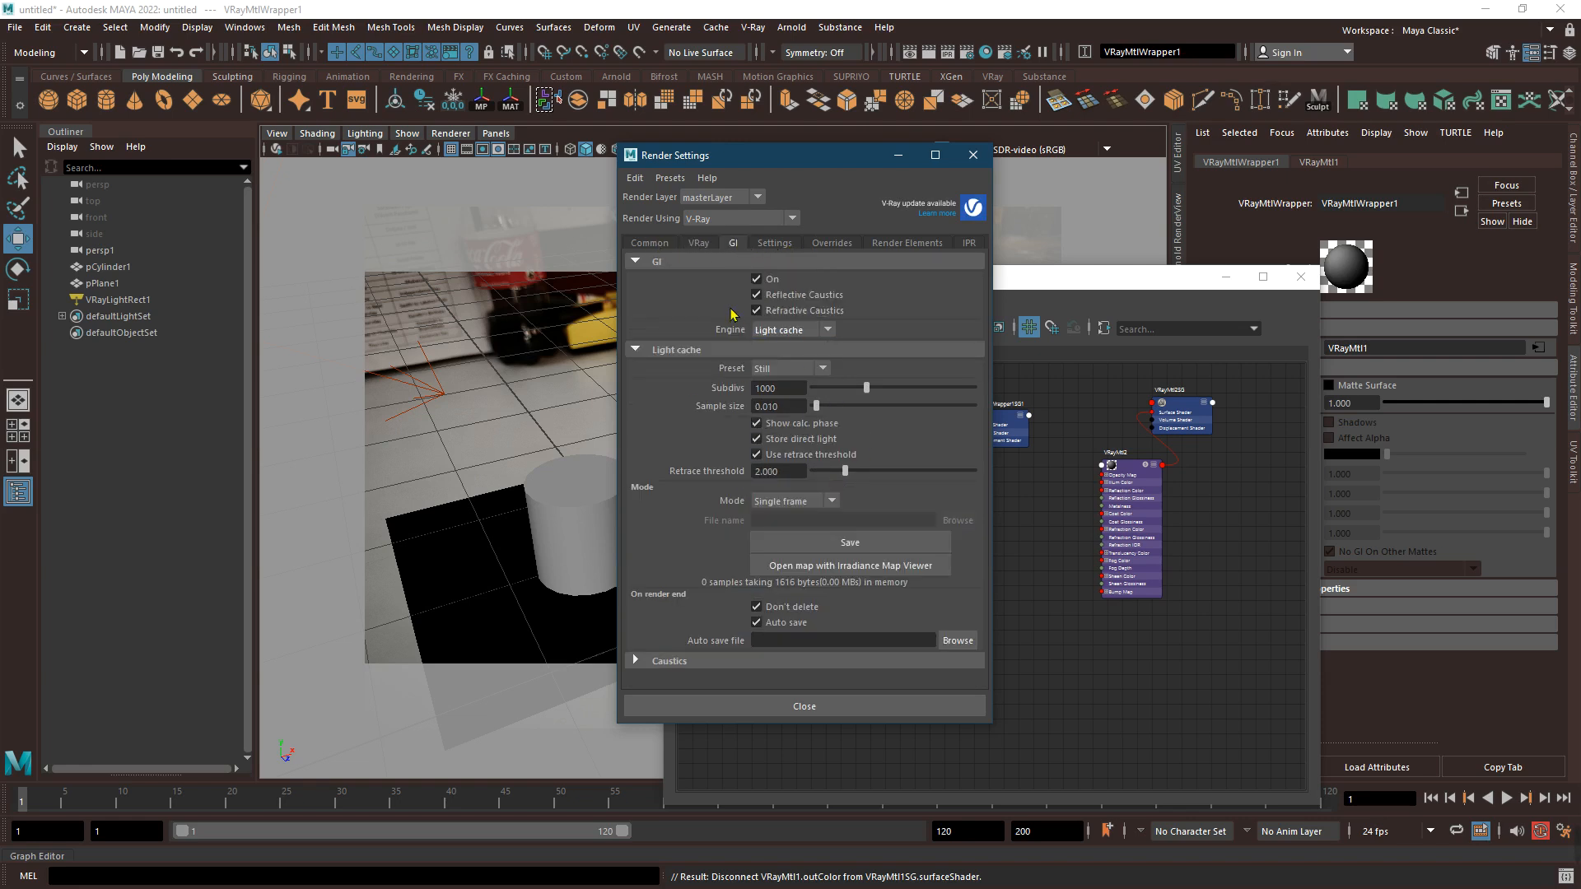
{"action": "left_click", "coordinate": [697, 245]}
{"action": "left_click", "coordinate": [646, 244]}
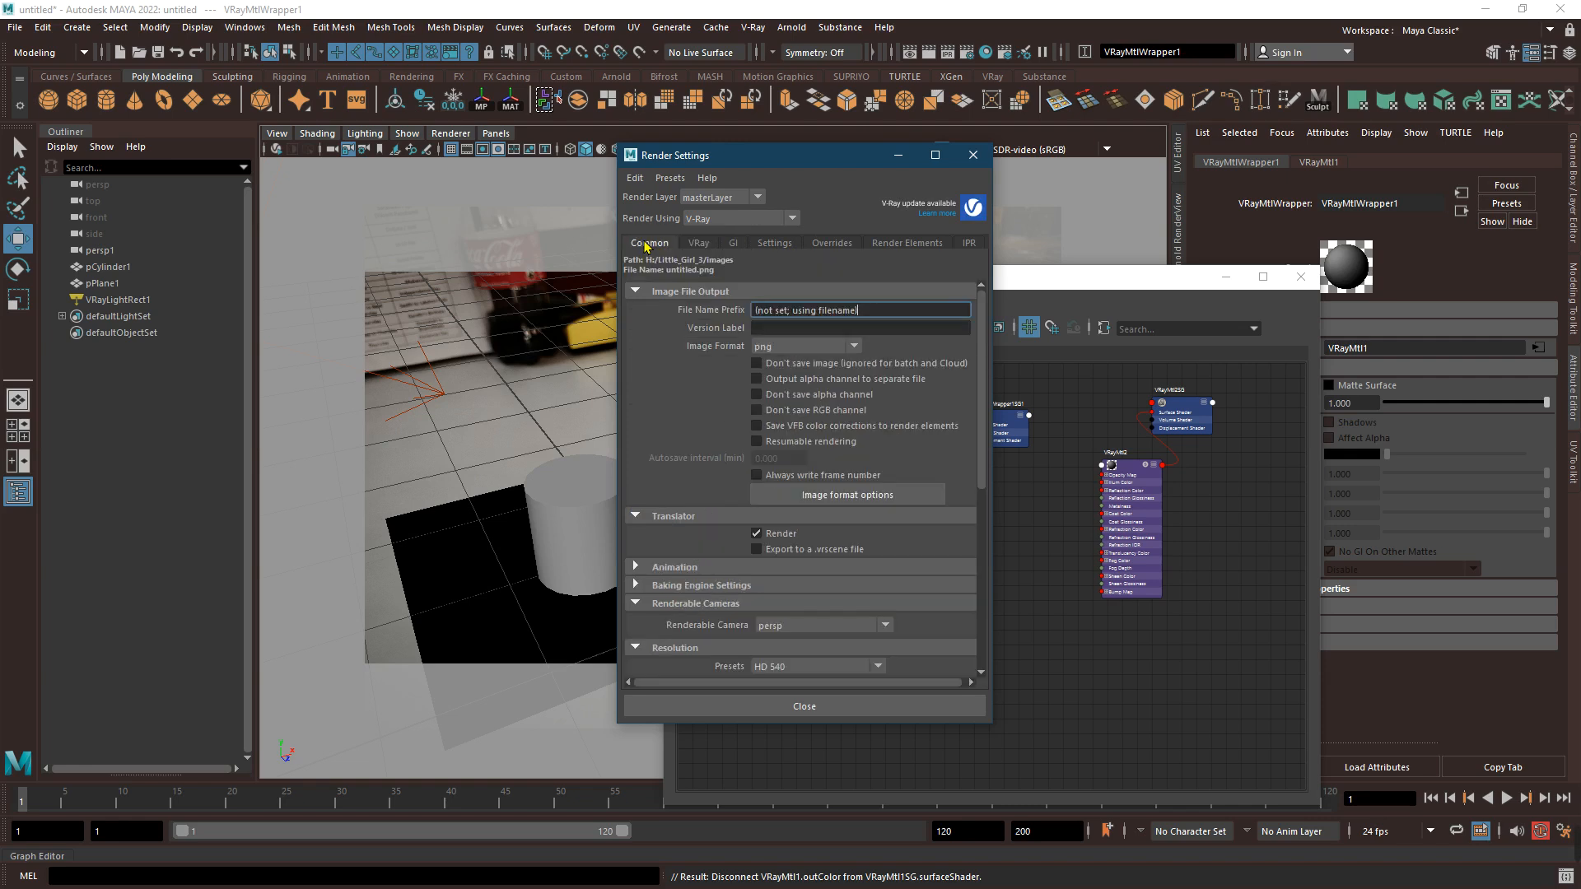
{"action": "left_click", "coordinate": [973, 155]}
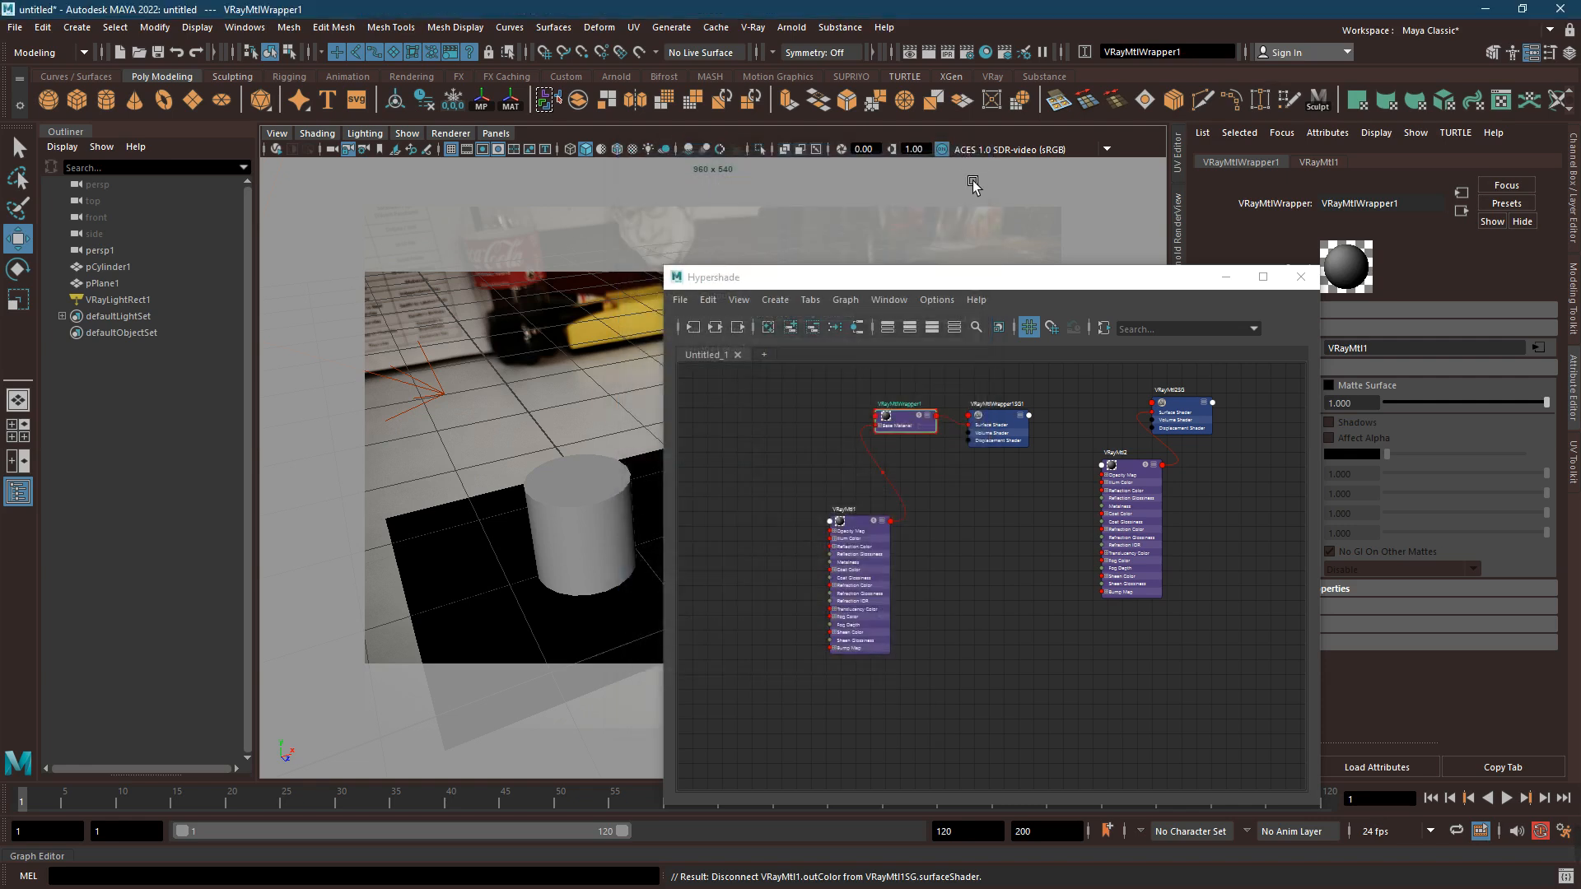
Render the scene to the V-Ray Frame Buffer
{"action": "left_click", "coordinate": [752, 27]}
{"action": "mouse_move", "coordinate": [803, 152]}
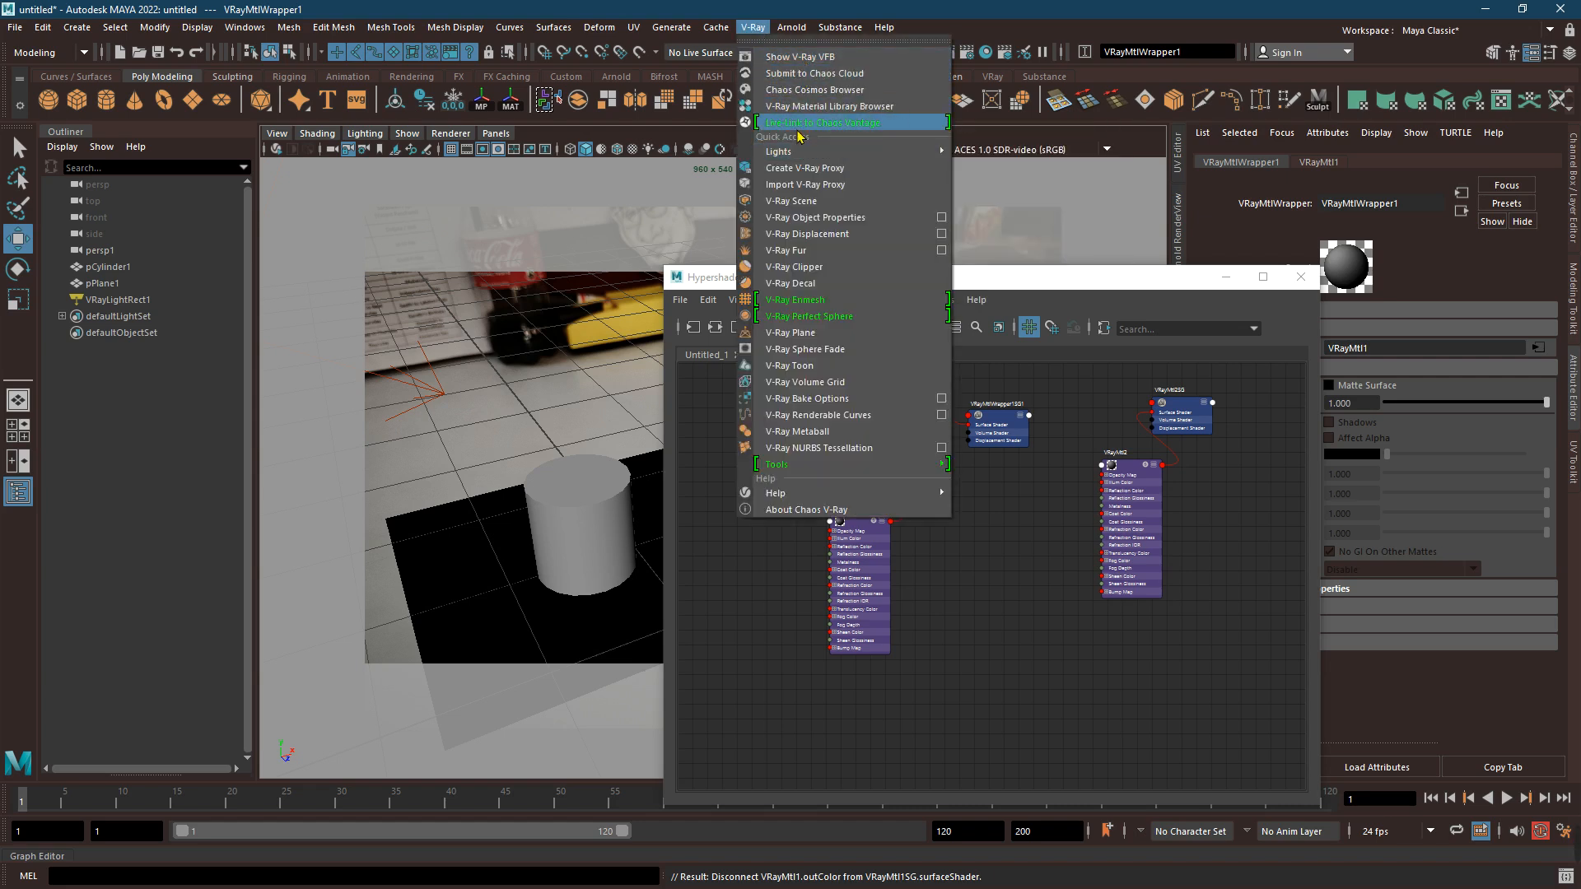
{"action": "left_click", "coordinate": [828, 7]}
{"action": "mouse_move", "coordinate": [846, 283]}
{"action": "left_mouse_down"}
{"action": "mouse_move", "coordinate": [794, 282]}
{"action": "mouse_move", "coordinate": [826, 282]}
{"action": "left_mouse_up"}
{"action": "left_click", "coordinate": [928, 53]}
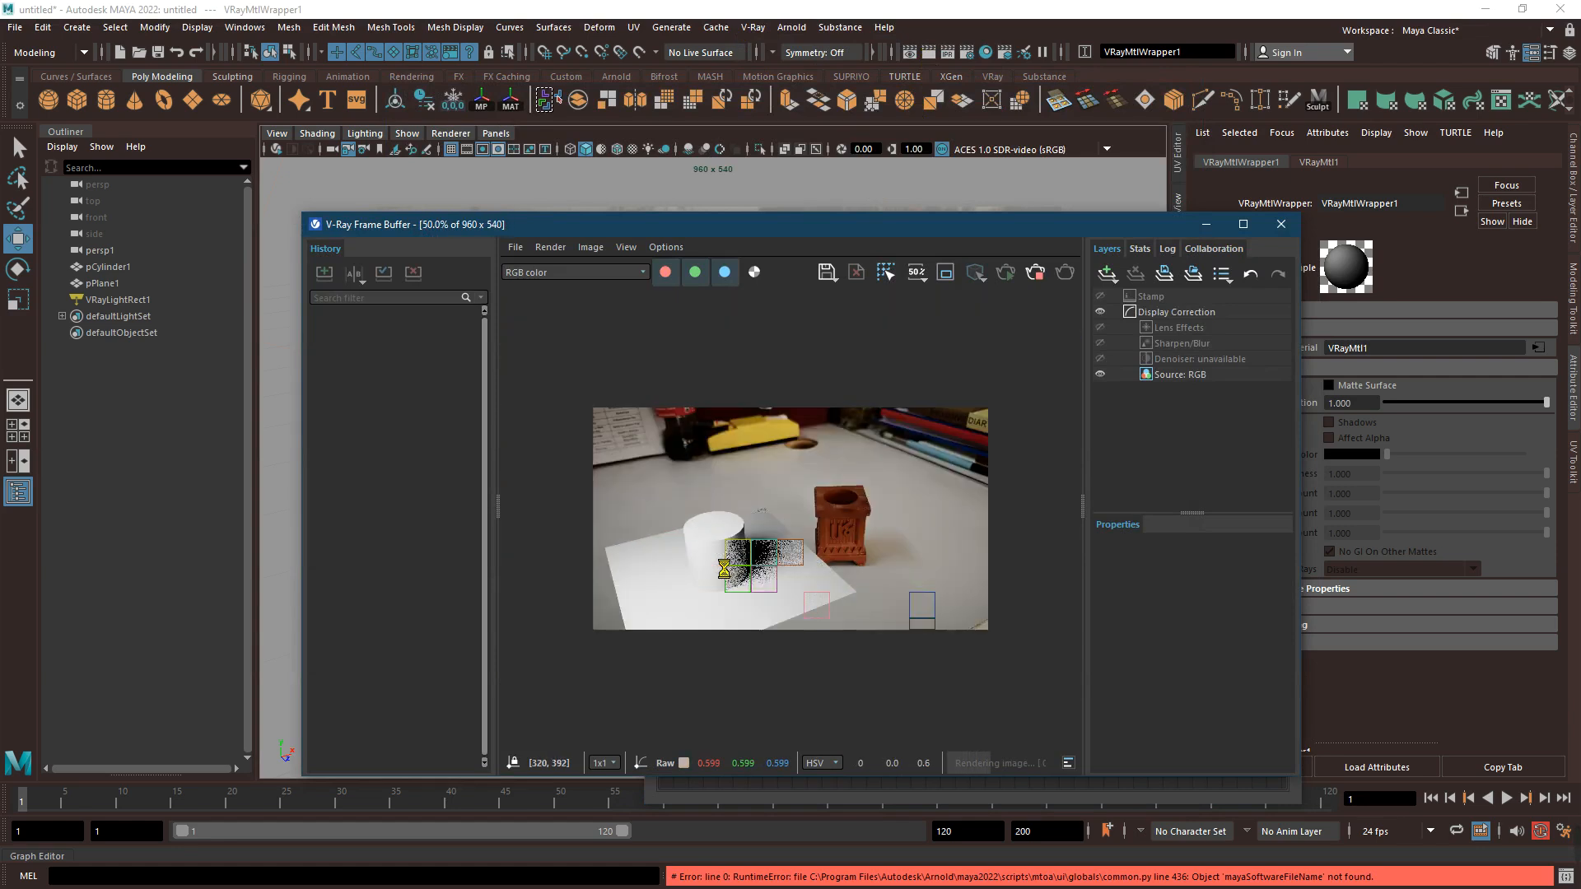
Stop the current render and start interactive rendering through the persp1 camera
{"action": "left_click", "coordinate": [1037, 274]}
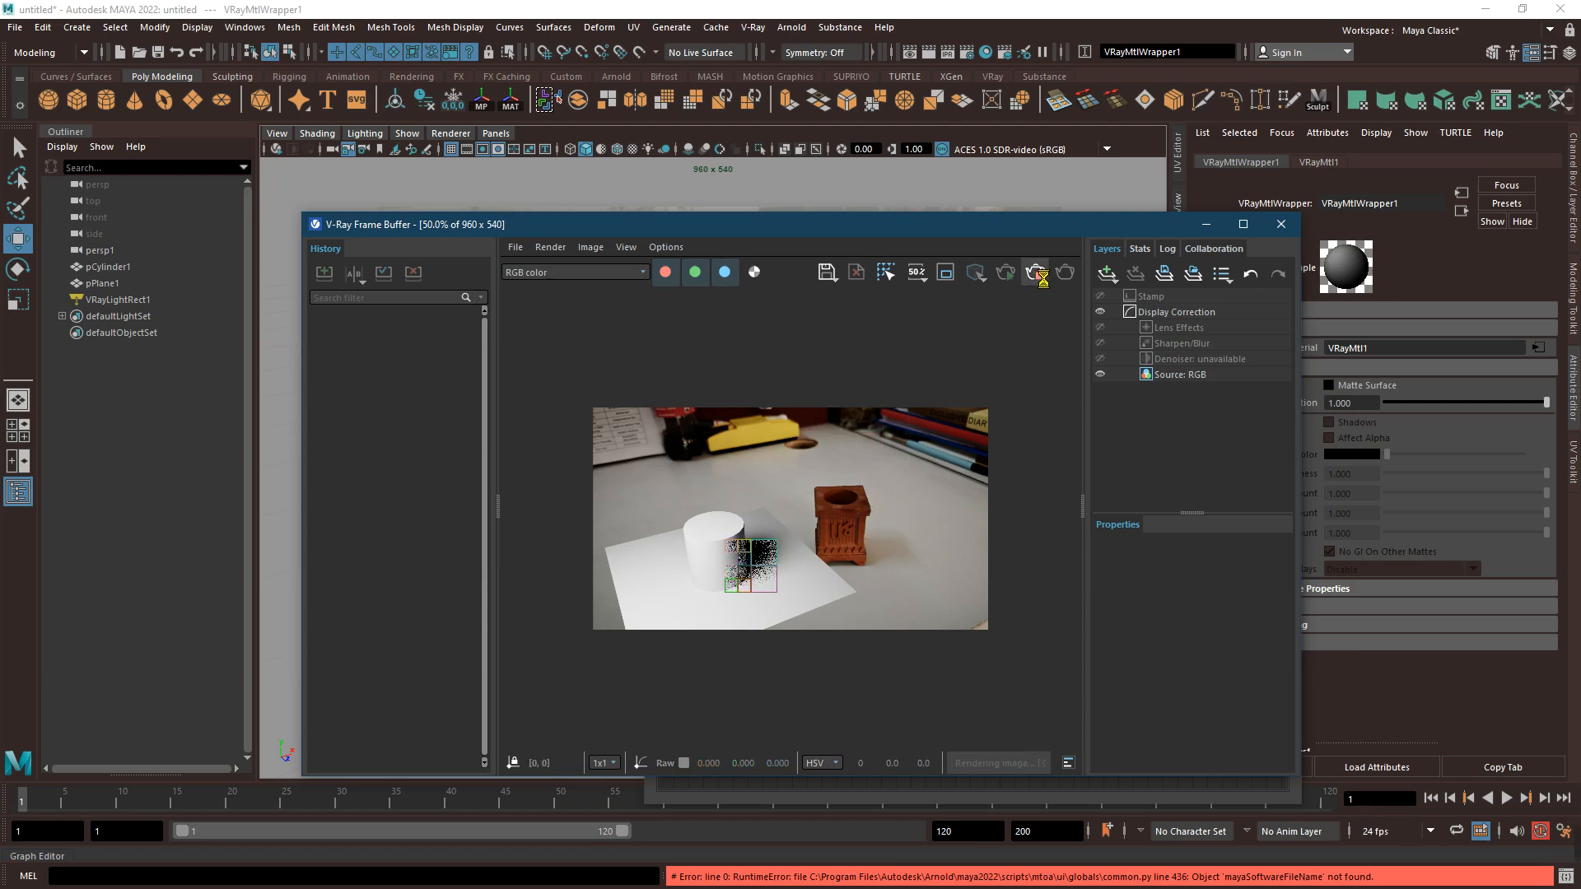
{"action": "left_click", "coordinate": [1012, 284]}
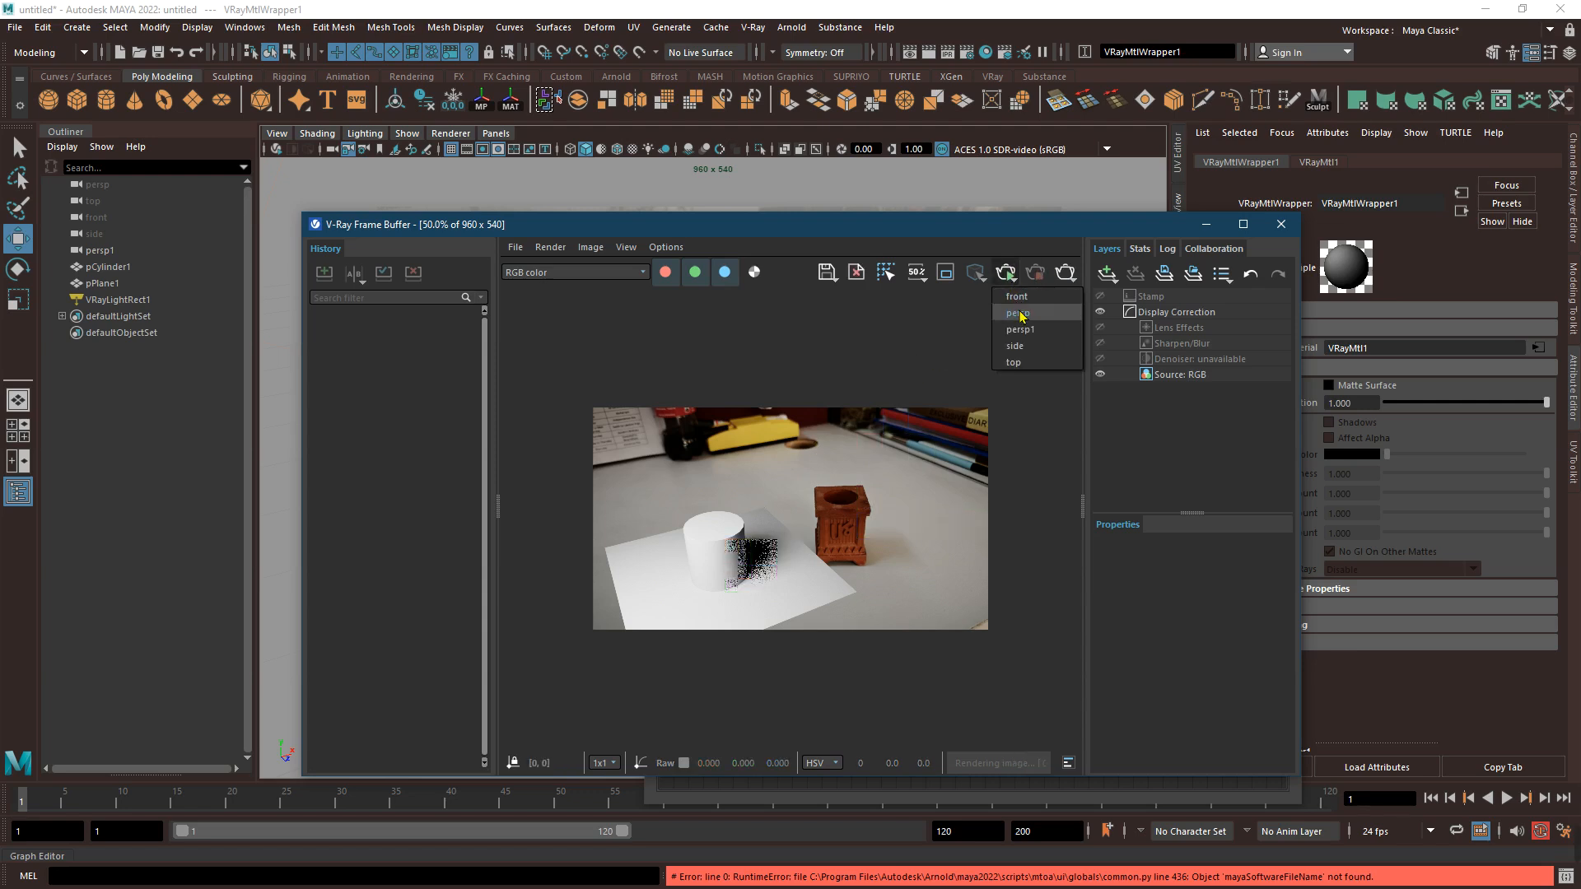
{"action": "left_click", "coordinate": [1039, 335]}
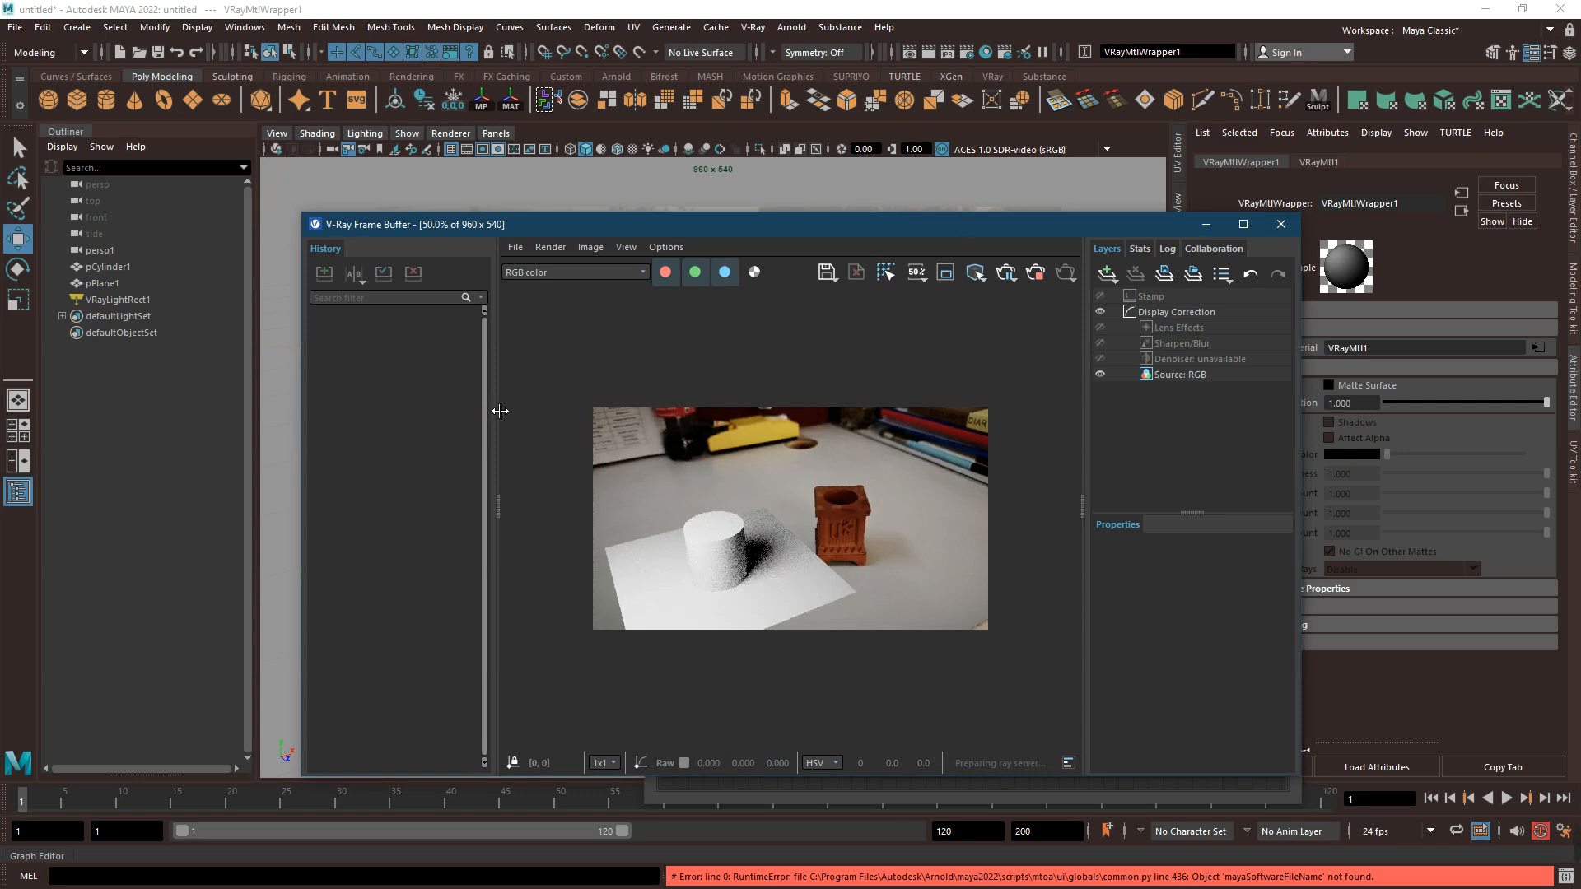
Collapse the frame buffer's History section, narrow its window and move it so the Hypershade nodes are uncovered
{"action": "left_click_drag", "start_coordinate": [500, 411], "coordinate": [305, 404]}
{"action": "left_click_drag", "start_coordinate": [1303, 434], "coordinate": [941, 447]}
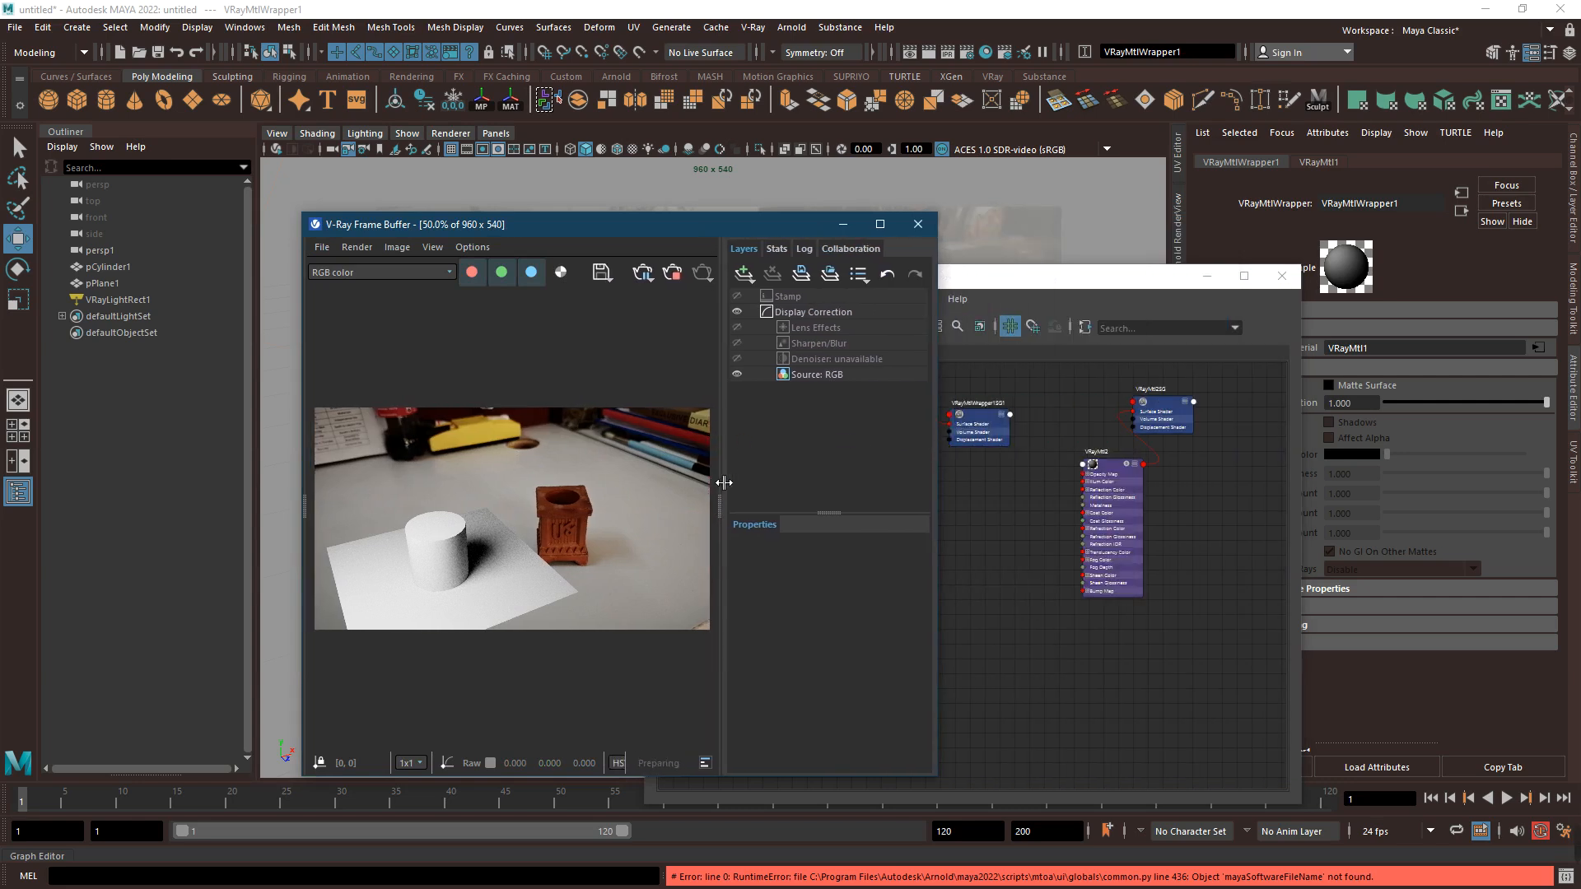
{"action": "left_click_drag", "start_coordinate": [683, 234], "coordinate": [537, 219]}
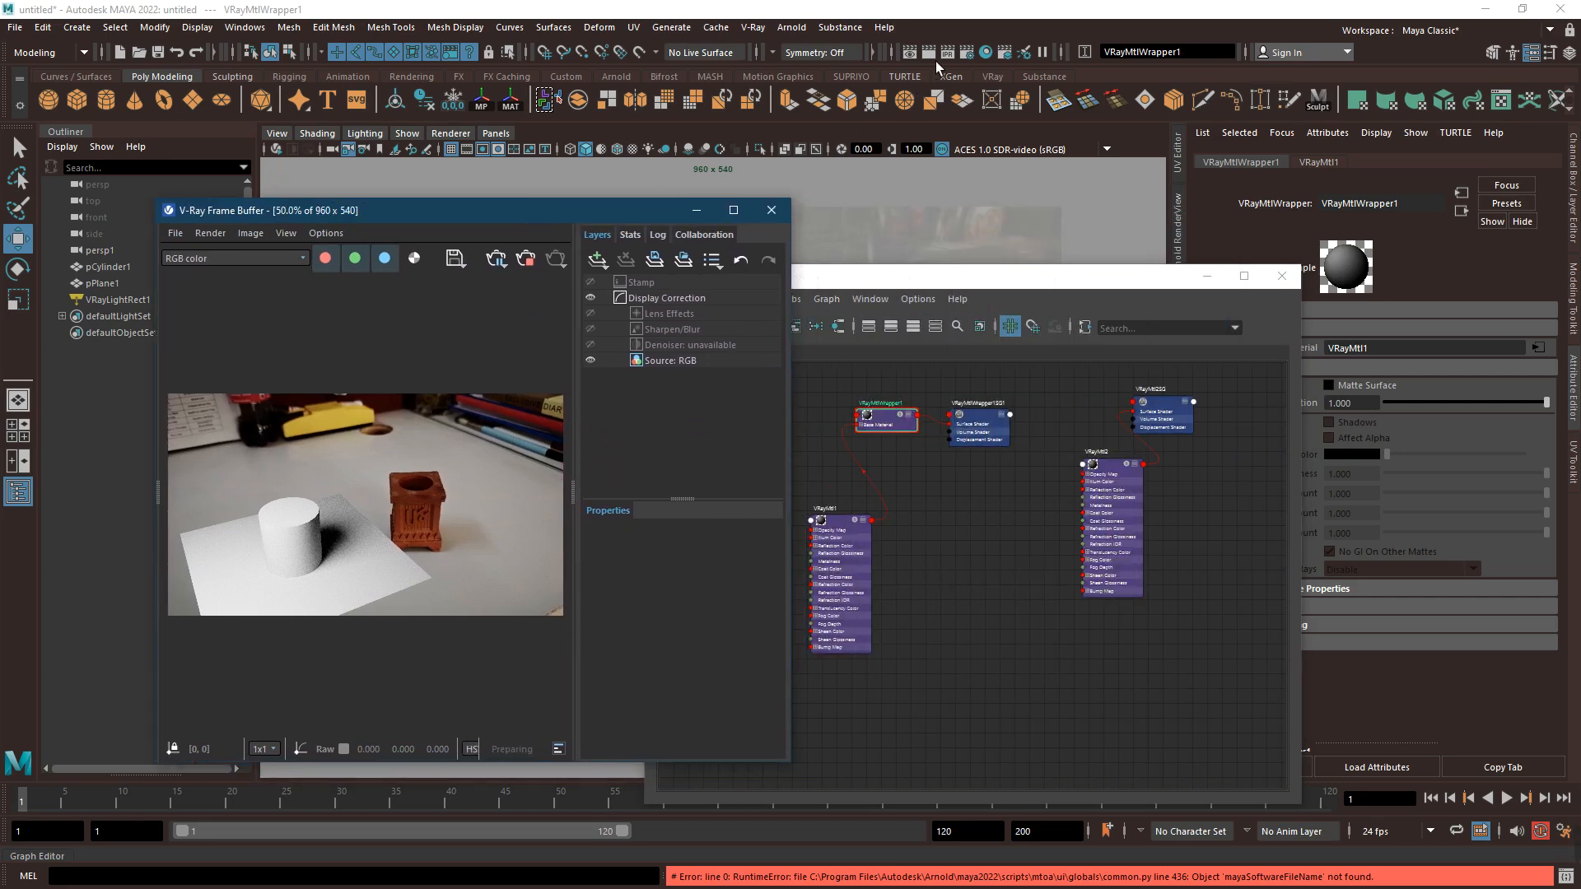
Review the renderable camera and output resolution in the render settings, and close them
{"action": "left_click", "coordinate": [967, 51]}
{"action": "scroll", "coordinate": [786, 488], "scroll_direction": "down", "scroll_amount": 5}
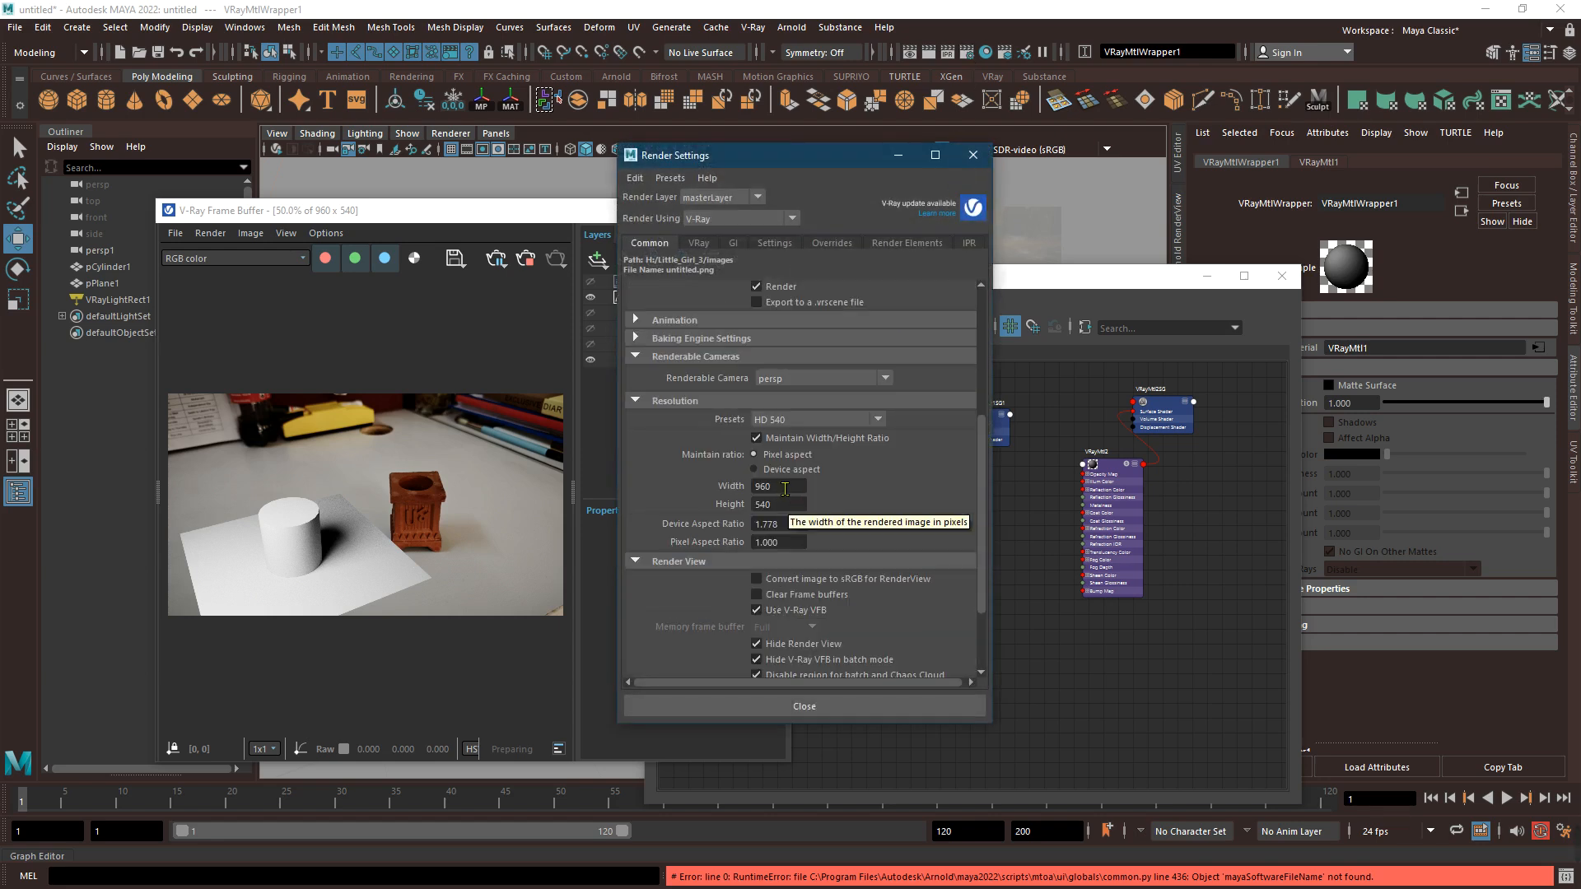
{"action": "left_click", "coordinate": [972, 155]}
{"action": "scroll", "coordinate": [439, 533], "scroll_direction": "down", "scroll_amount": 1}
{"action": "scroll", "coordinate": [439, 533], "scroll_direction": "up", "scroll_amount": 1}
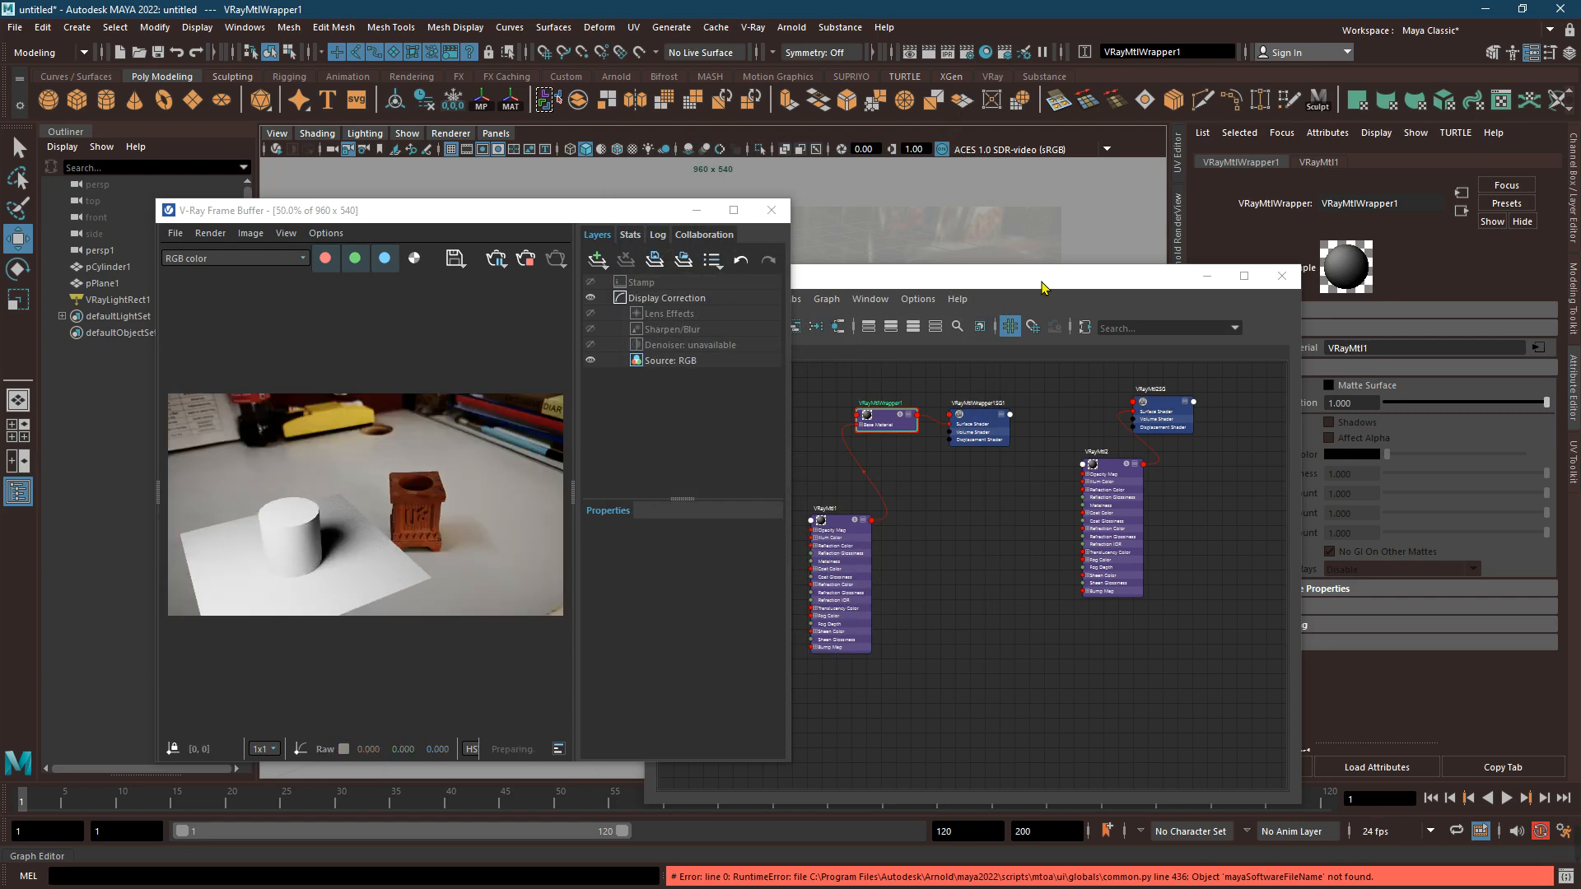
Move the Hypershade window off the viewport, select the image plane and recheck the render resolution
{"action": "left_click_drag", "start_coordinate": [886, 519], "coordinate": [874, 520]}
{"action": "left_click_drag", "start_coordinate": [886, 279], "coordinate": [1065, 342]}
{"action": "left_click", "coordinate": [955, 309]}
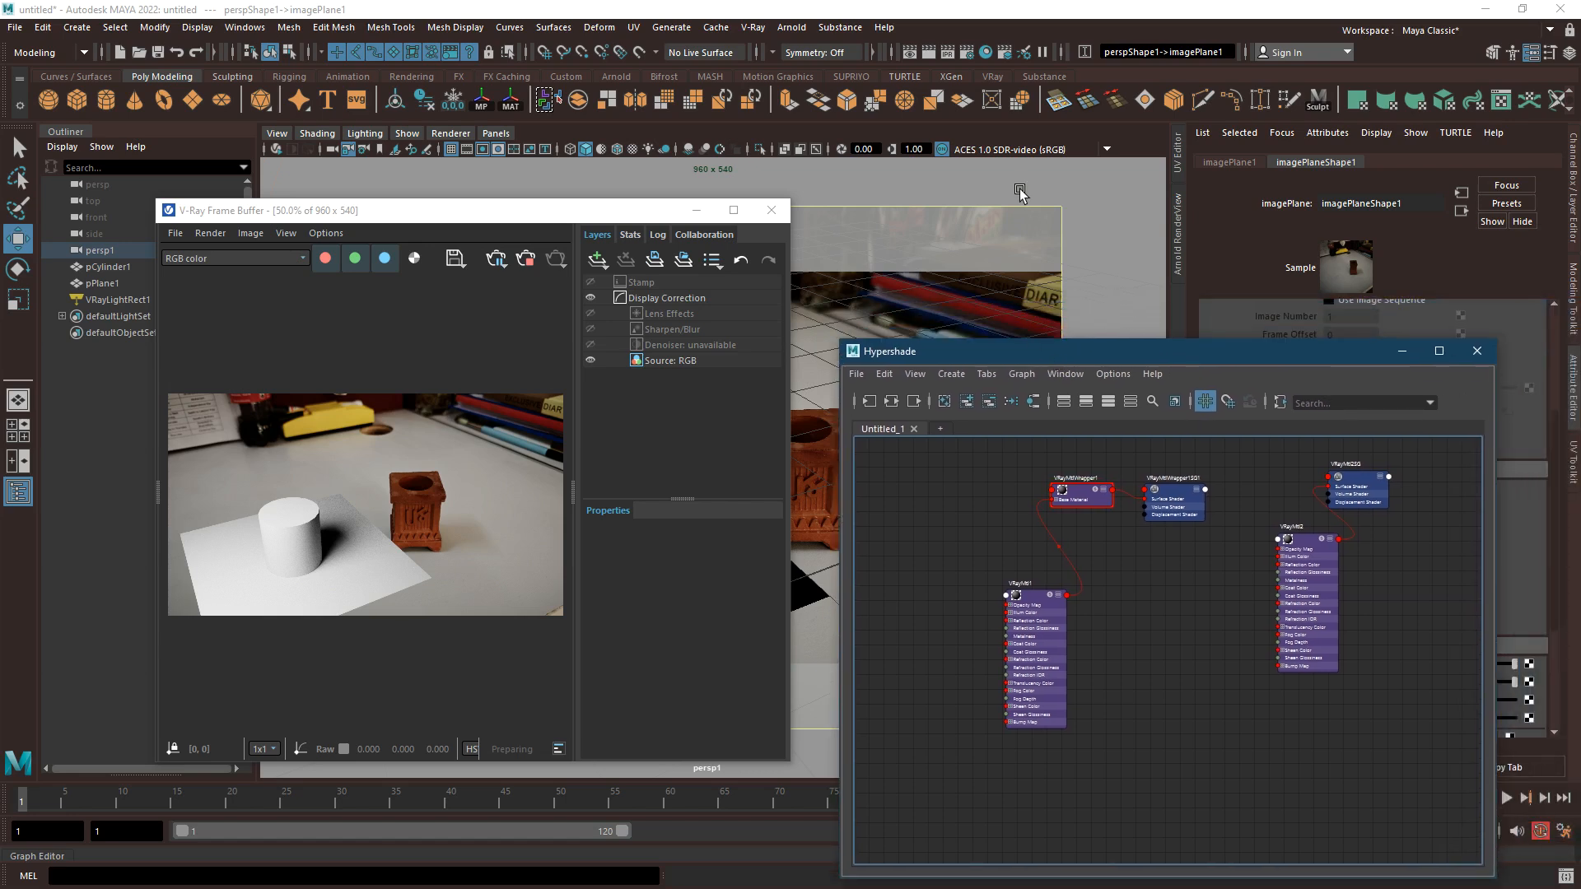
{"action": "left_click", "coordinate": [967, 52]}
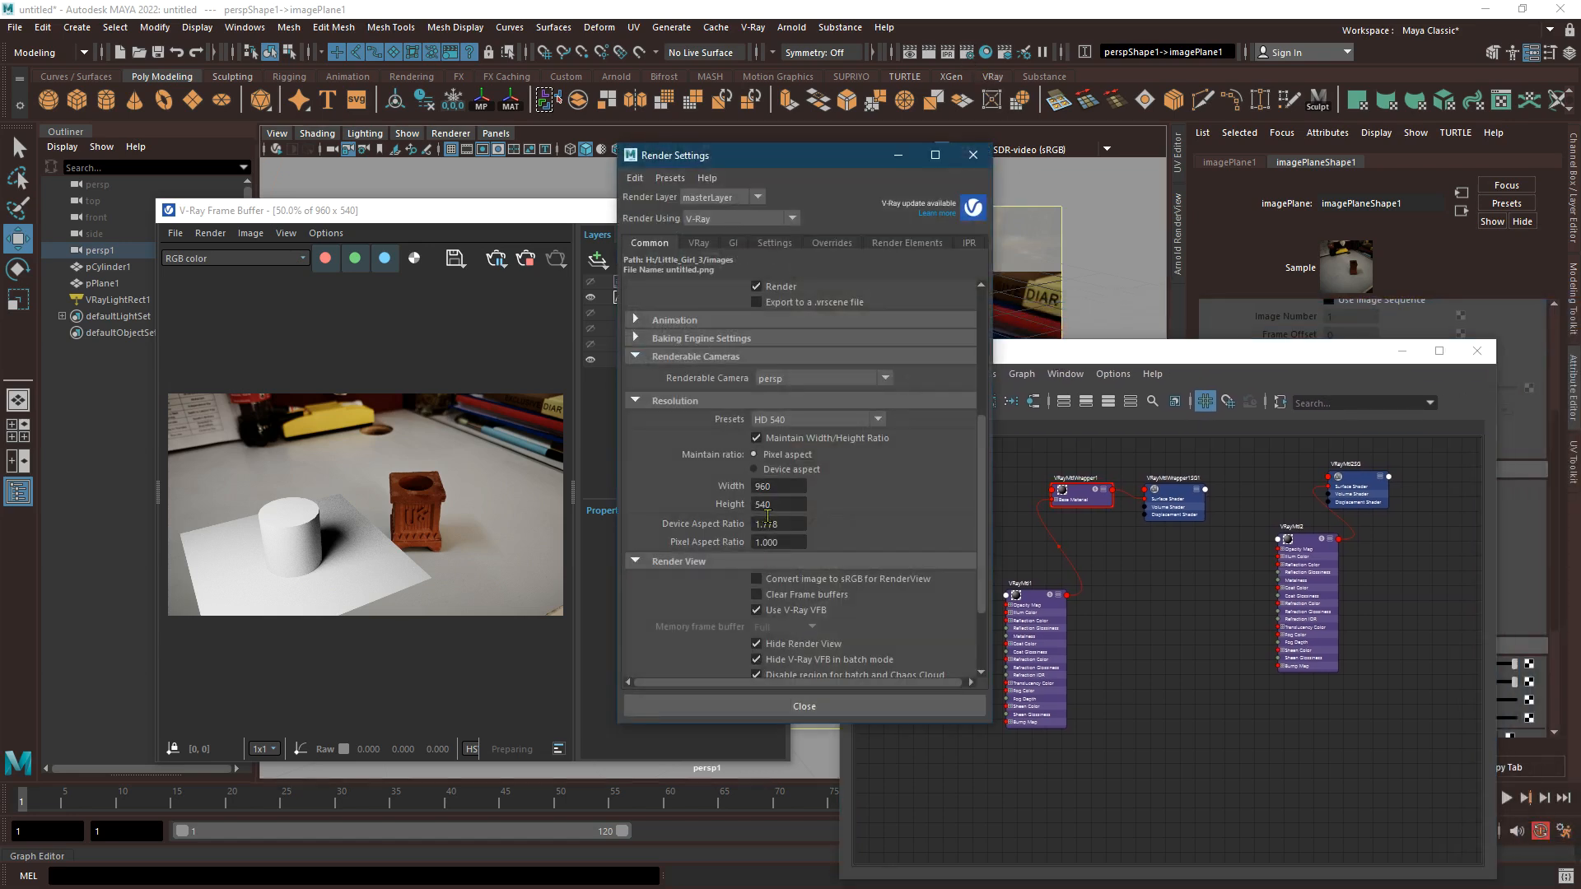
{"action": "left_click", "coordinate": [972, 155]}
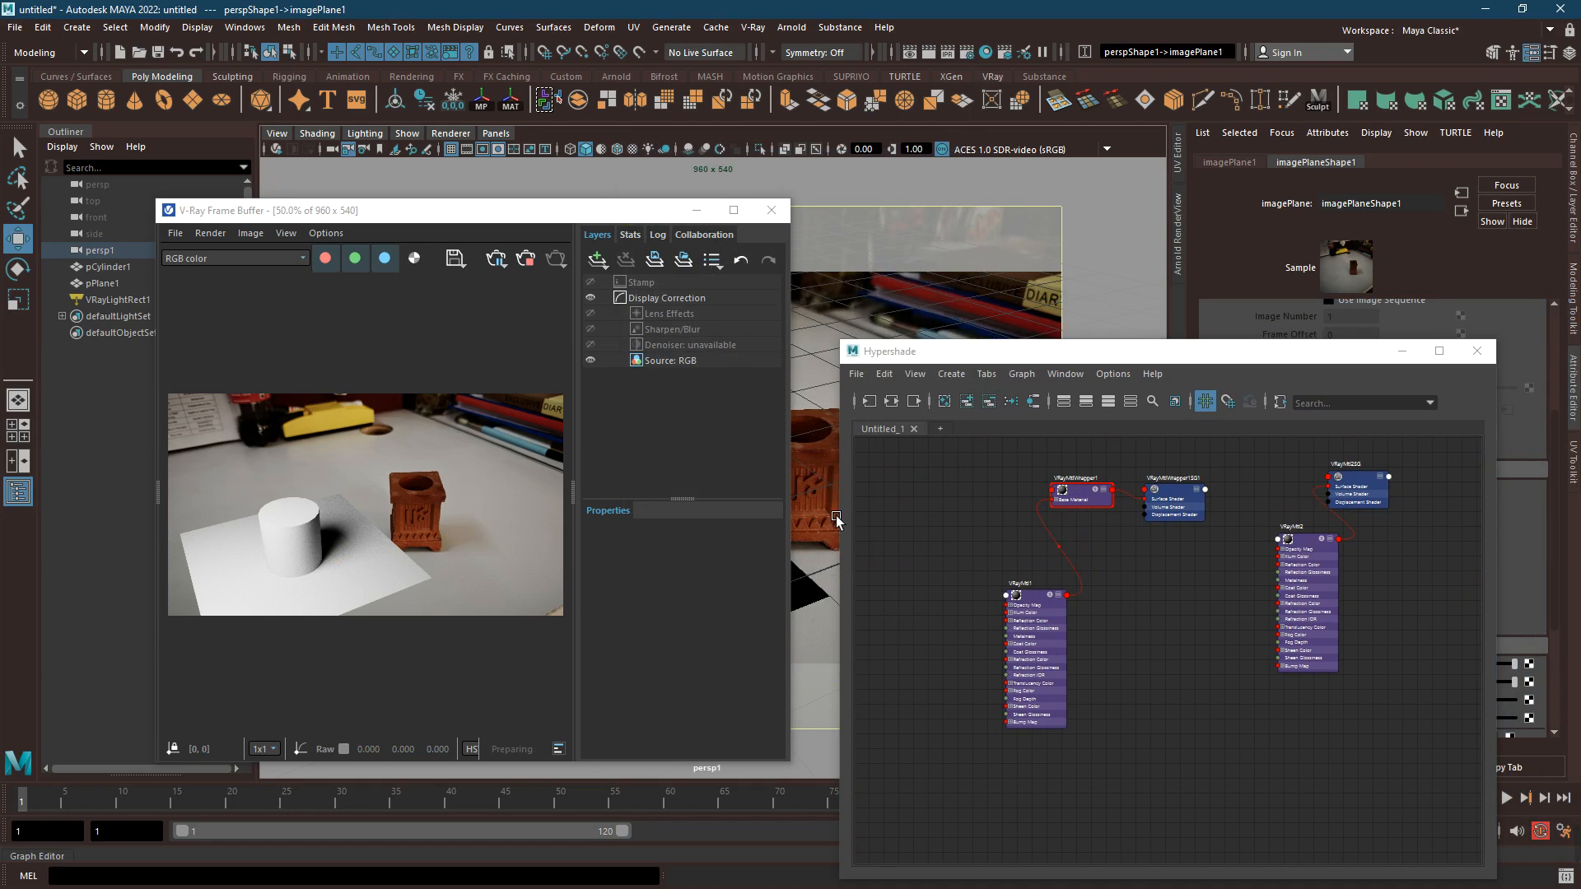
On VRayMtlWrapper1, enable Matte Surface, Shadows and Affect Alpha, and set Alpha Contribution to -1, with the Hypershade minimized
{"action": "left_click", "coordinate": [1082, 505]}
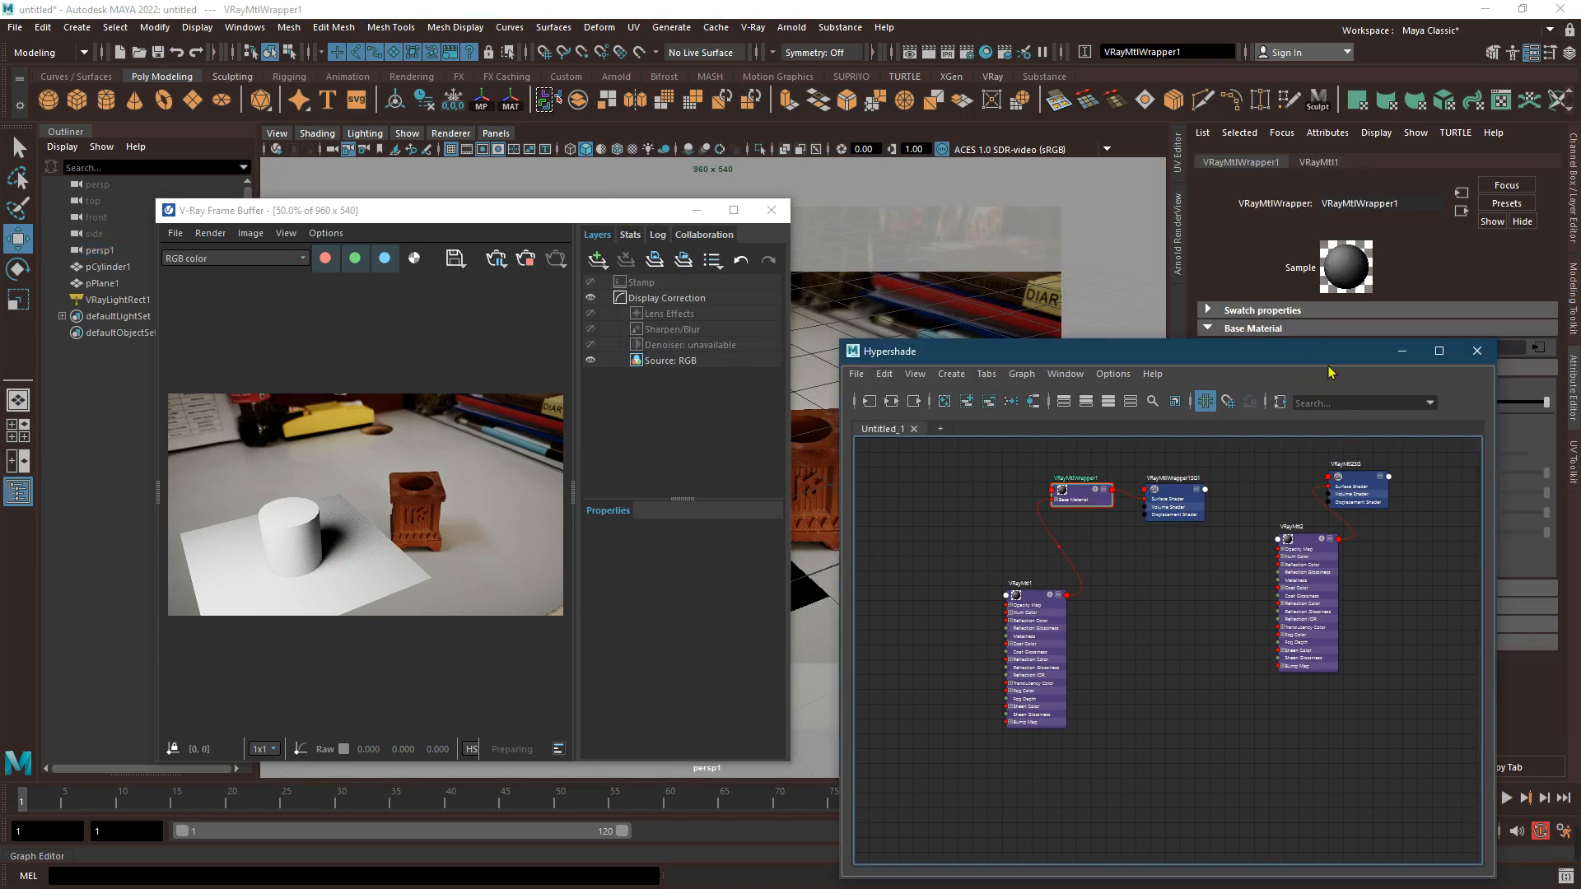
{"action": "left_click", "coordinate": [1403, 353]}
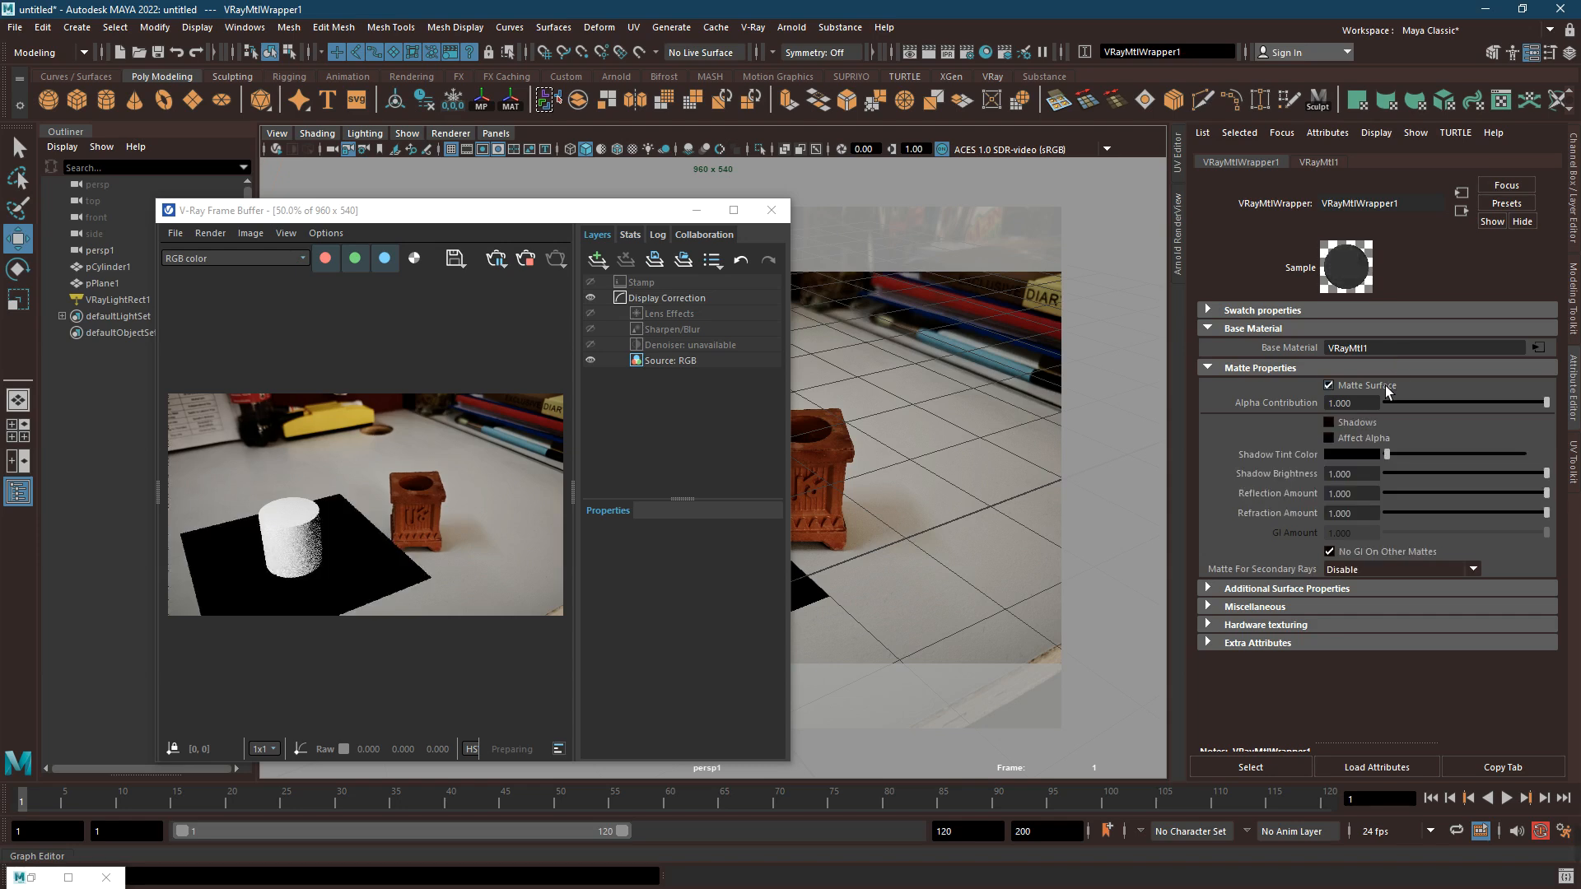
{"action": "left_click", "coordinate": [1371, 421]}
{"action": "left_click", "coordinate": [1373, 438]}
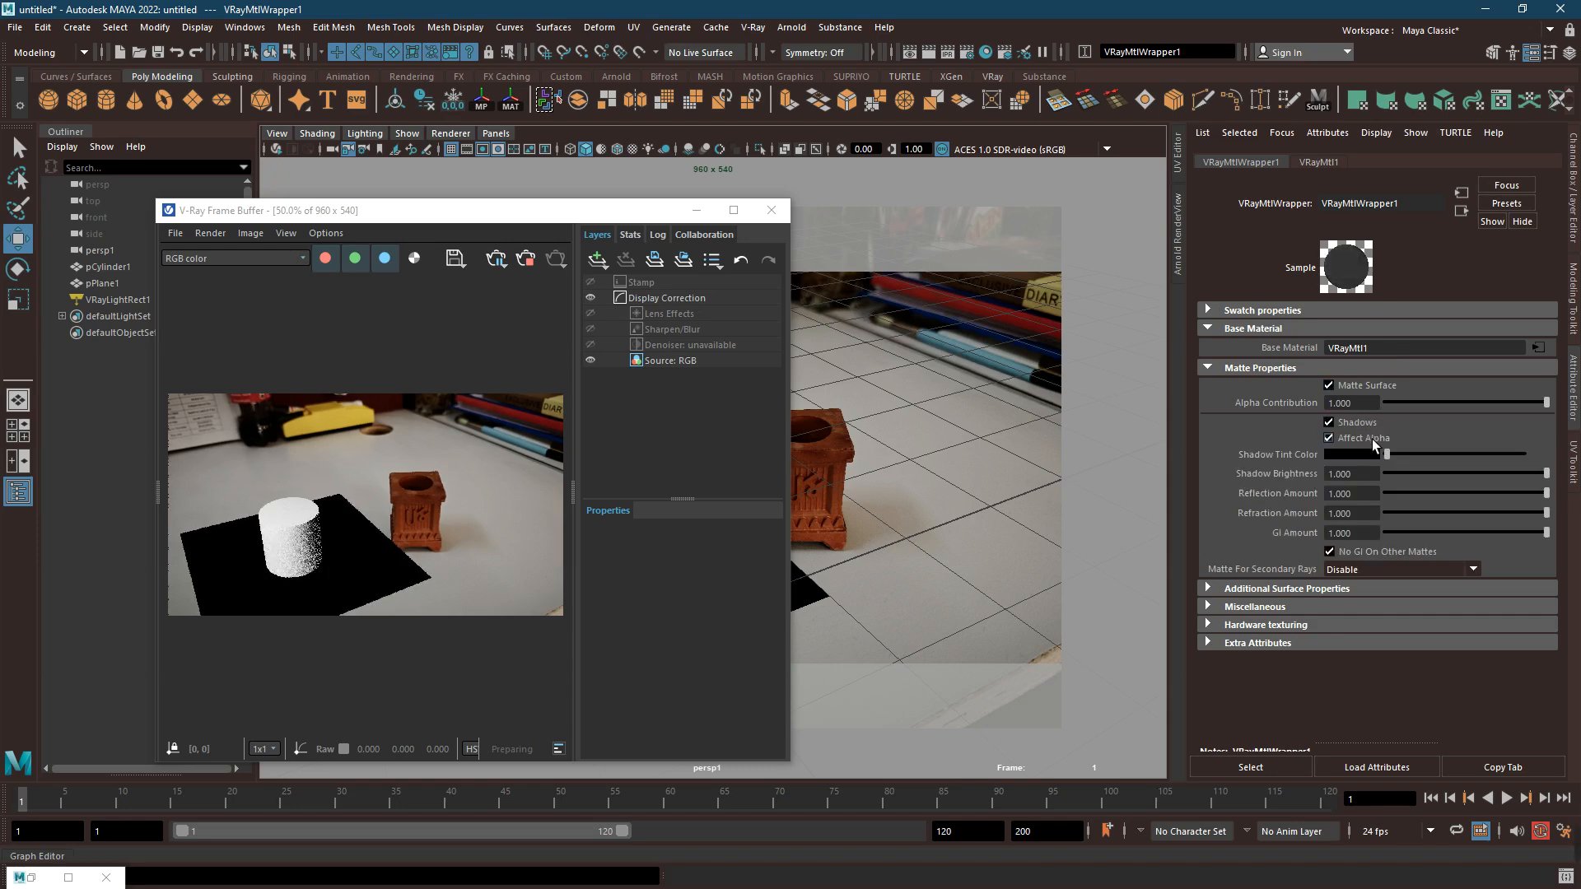
{"action": "left_click_drag", "start_coordinate": [1362, 403], "coordinate": [1310, 404]}
{"action": "type", "text": "-1"}
{"action": "key", "text": "Return"}
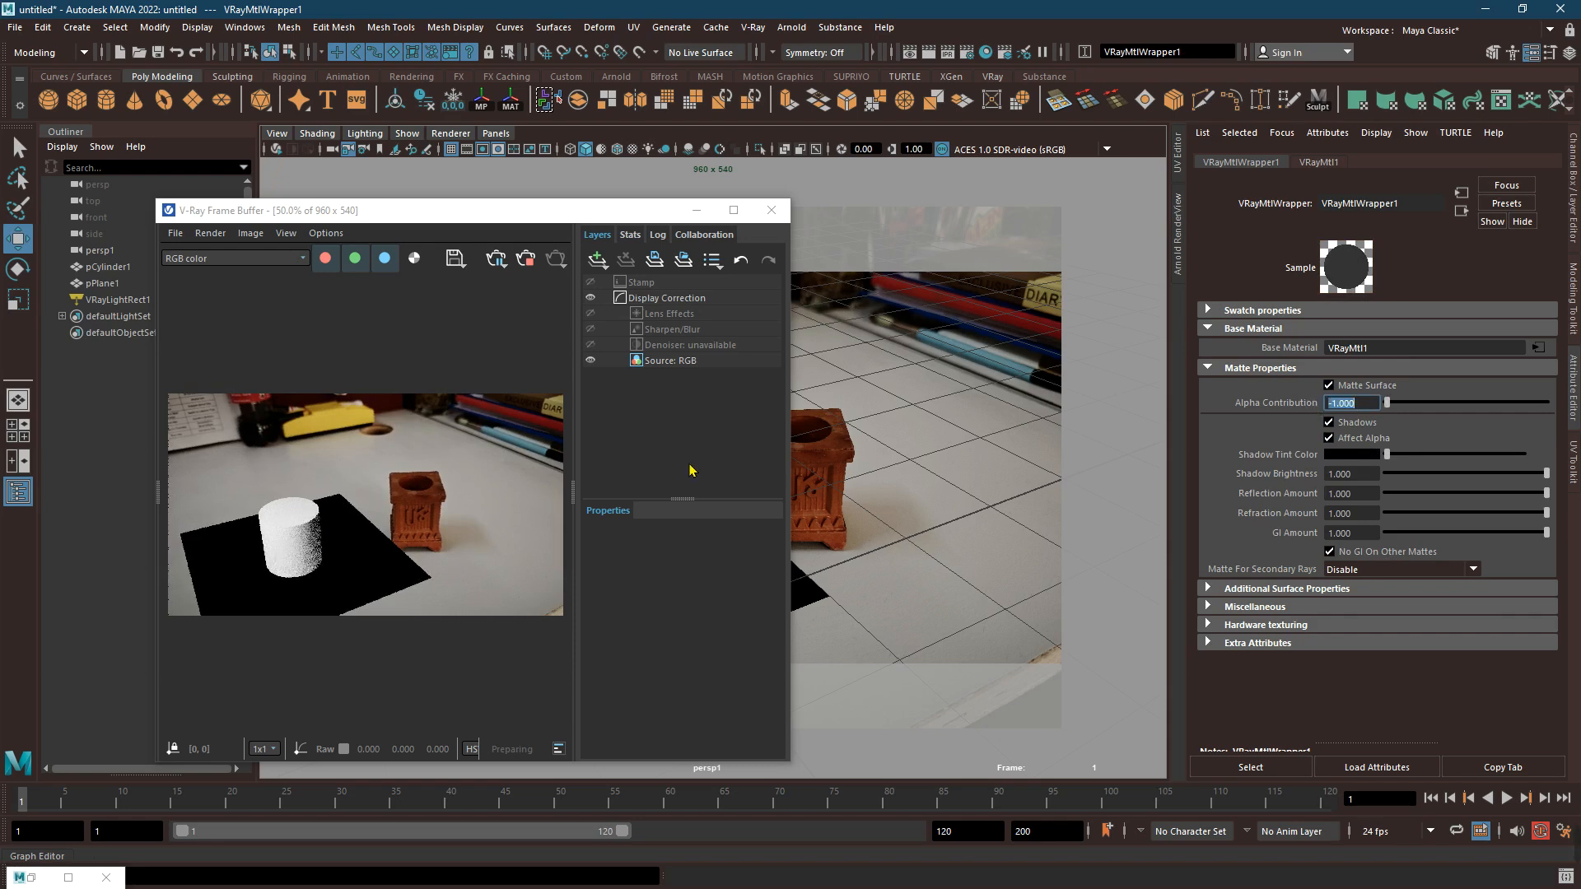
Check the render's alpha channel, return to RGB color and shift the frame buffer to uncover part of the ground plane
{"action": "left_click", "coordinate": [416, 259]}
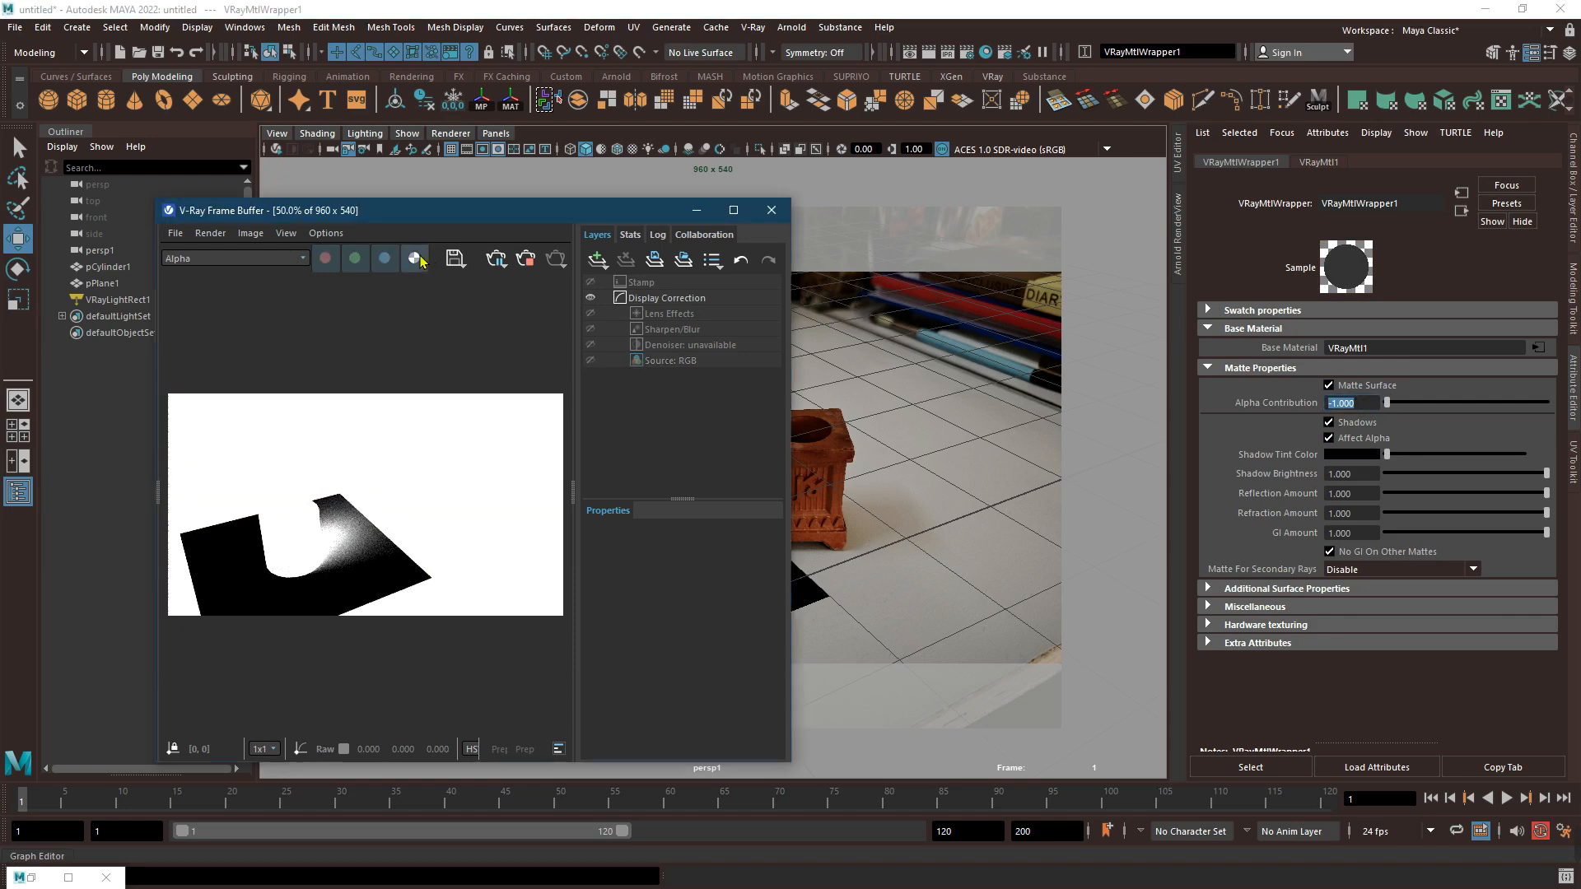
{"action": "left_click", "coordinate": [416, 259]}
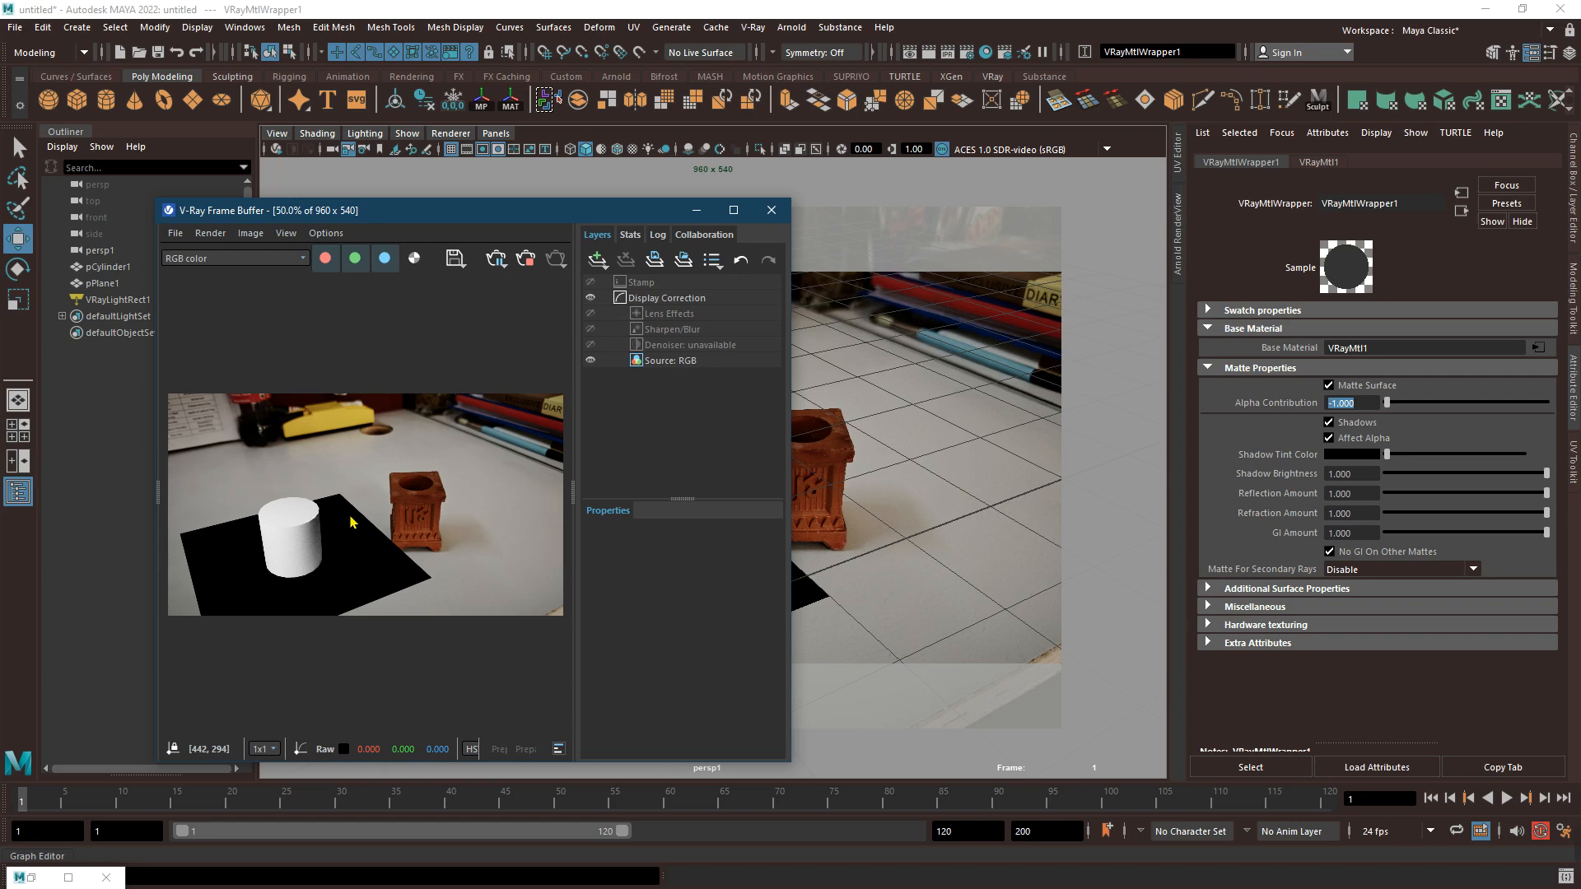
{"action": "left_click_drag", "start_coordinate": [552, 212], "coordinate": [469, 204]}
Select the ground plane and turn off Matte Surface on its wrapper material
{"action": "left_click", "coordinate": [751, 562]}
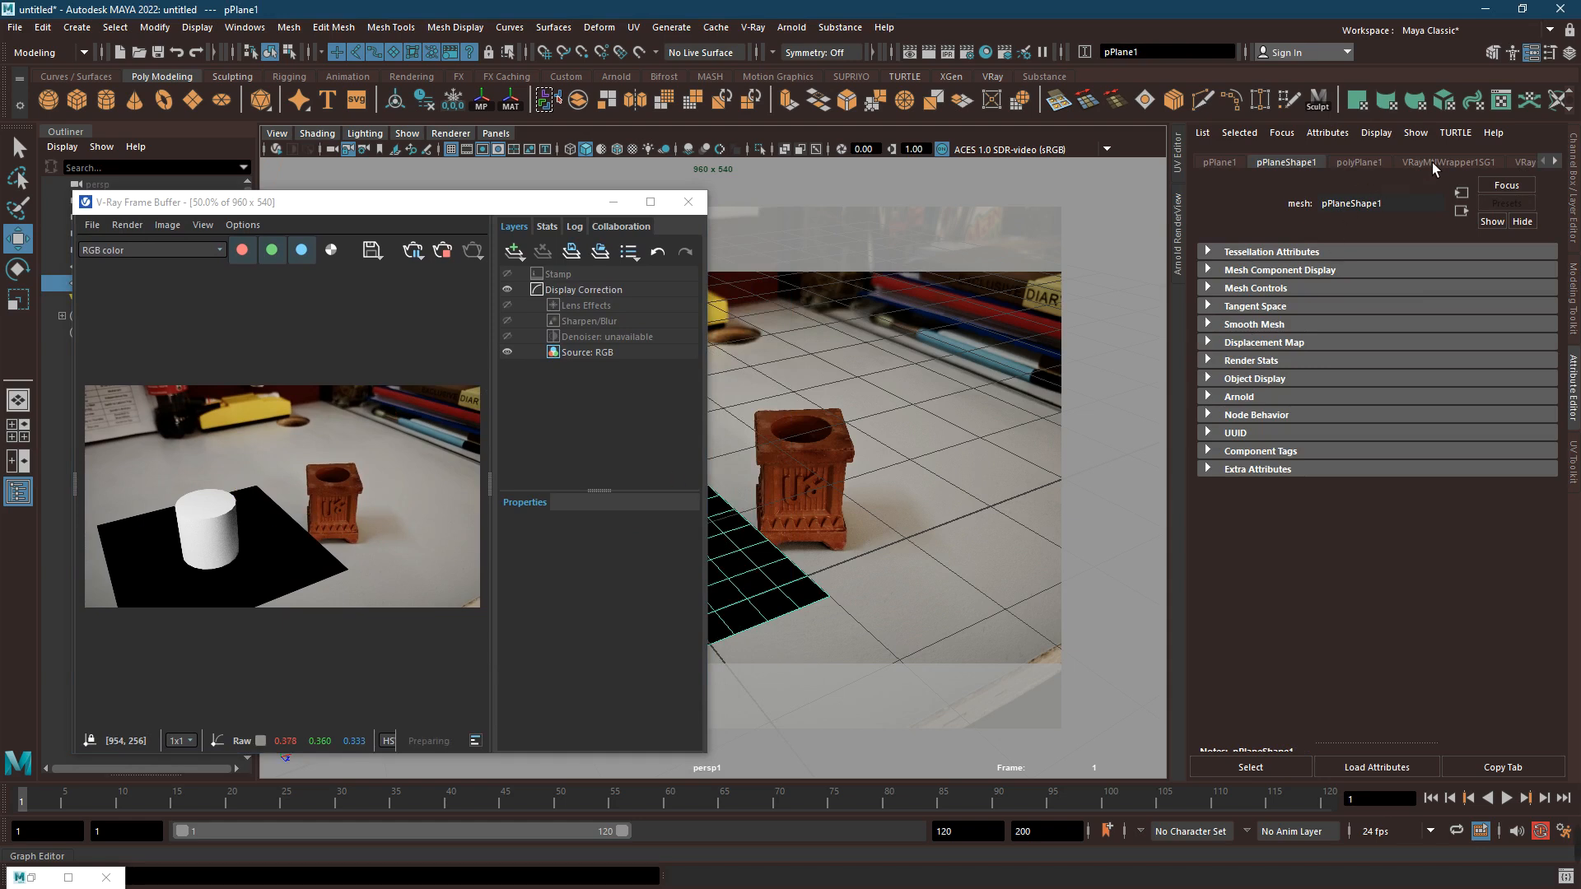
{"action": "left_click", "coordinate": [1466, 162]}
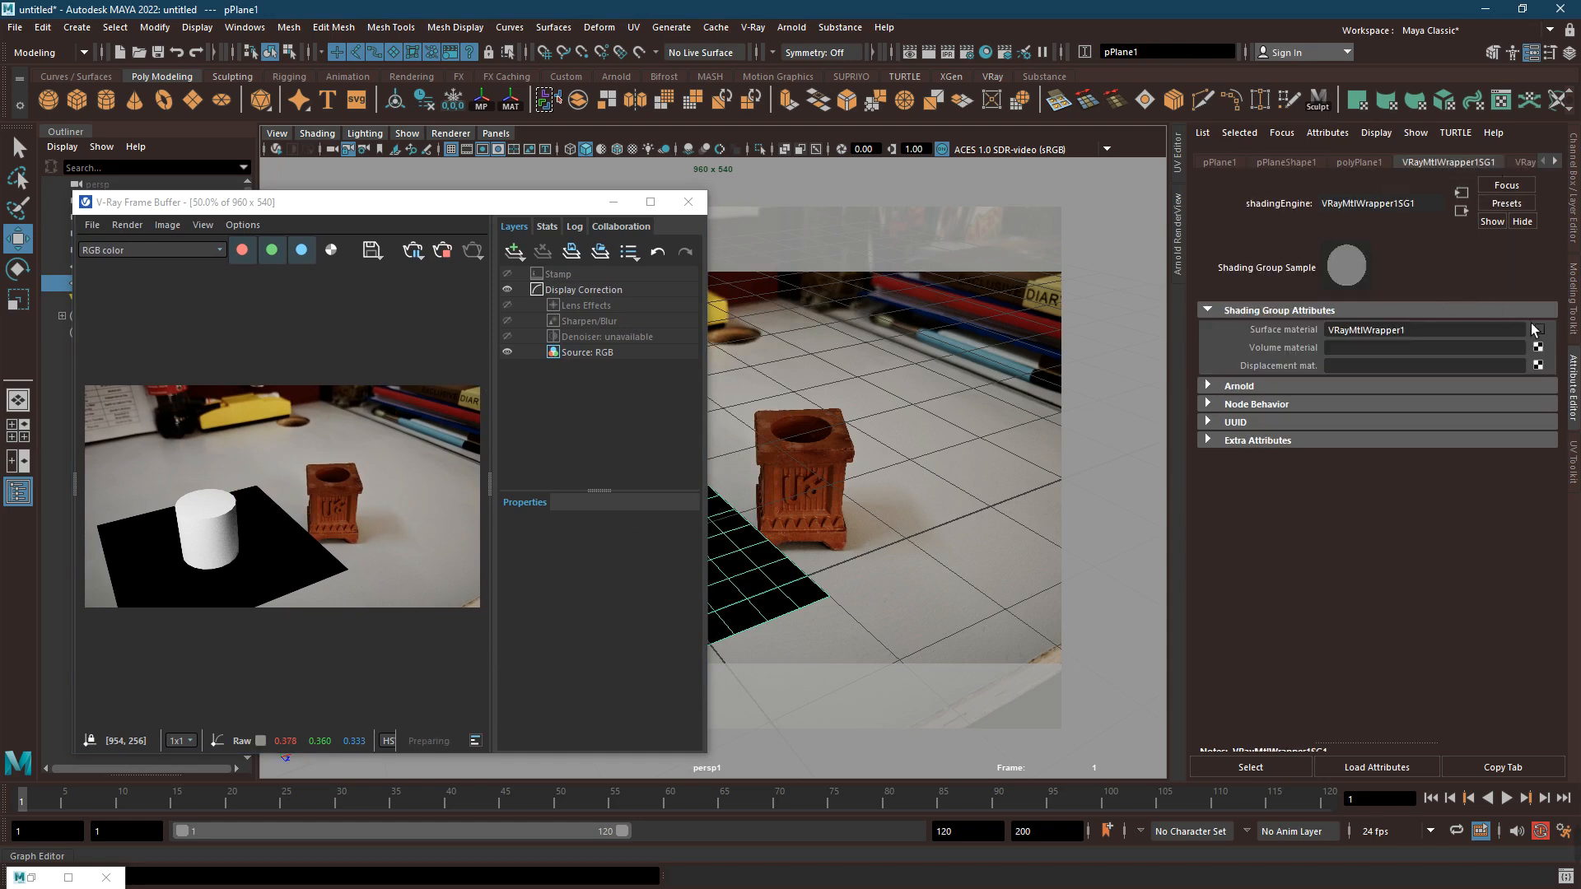
{"action": "left_click", "coordinate": [1527, 162]}
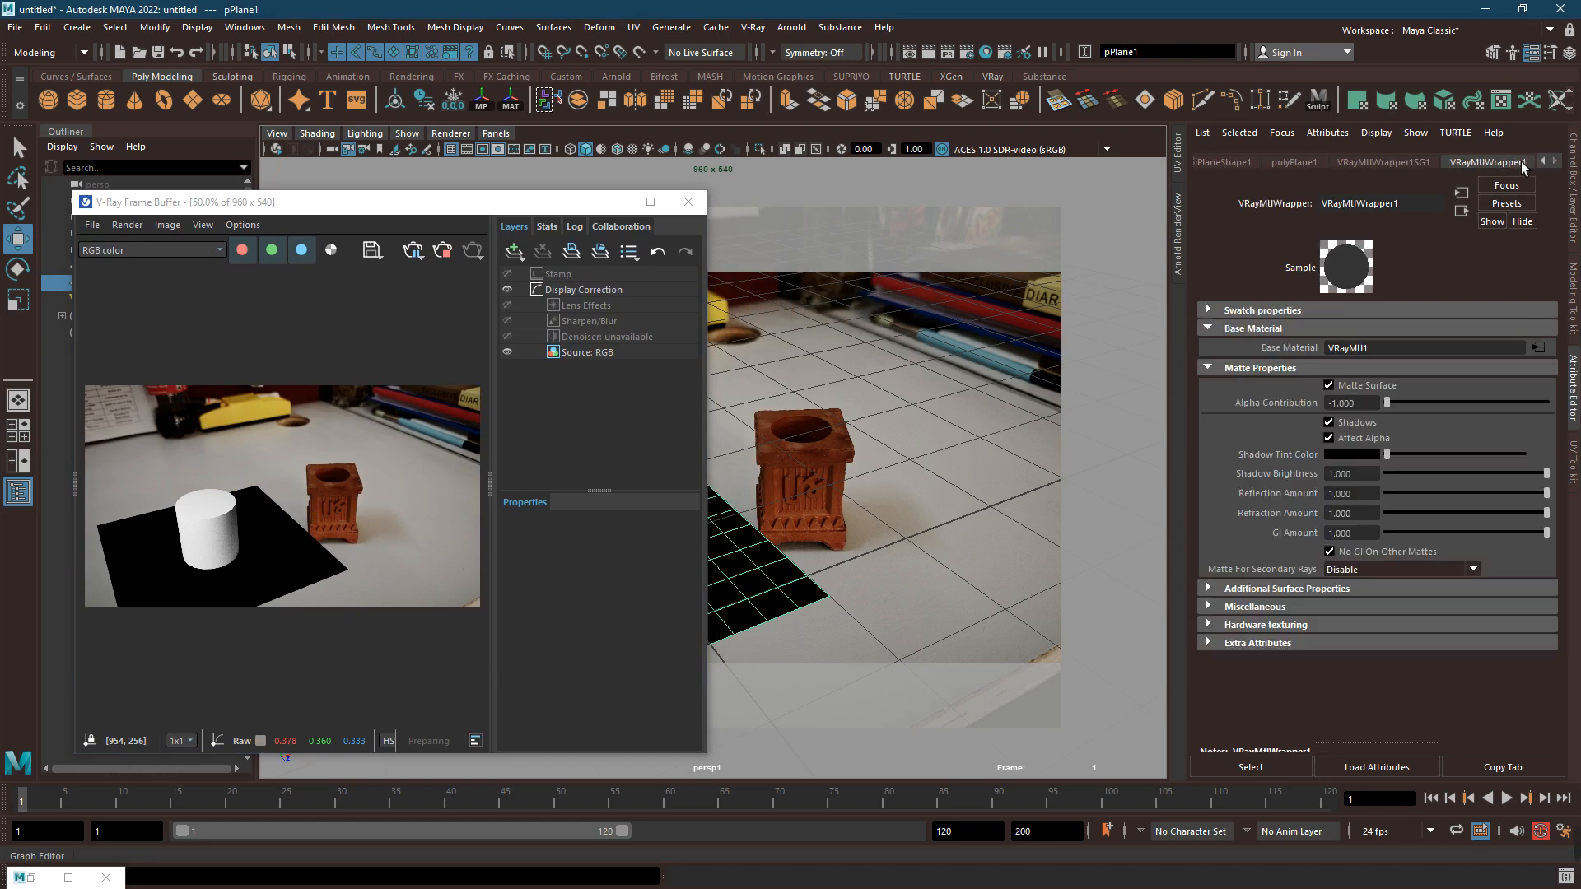
{"action": "left_click", "coordinate": [1363, 387]}
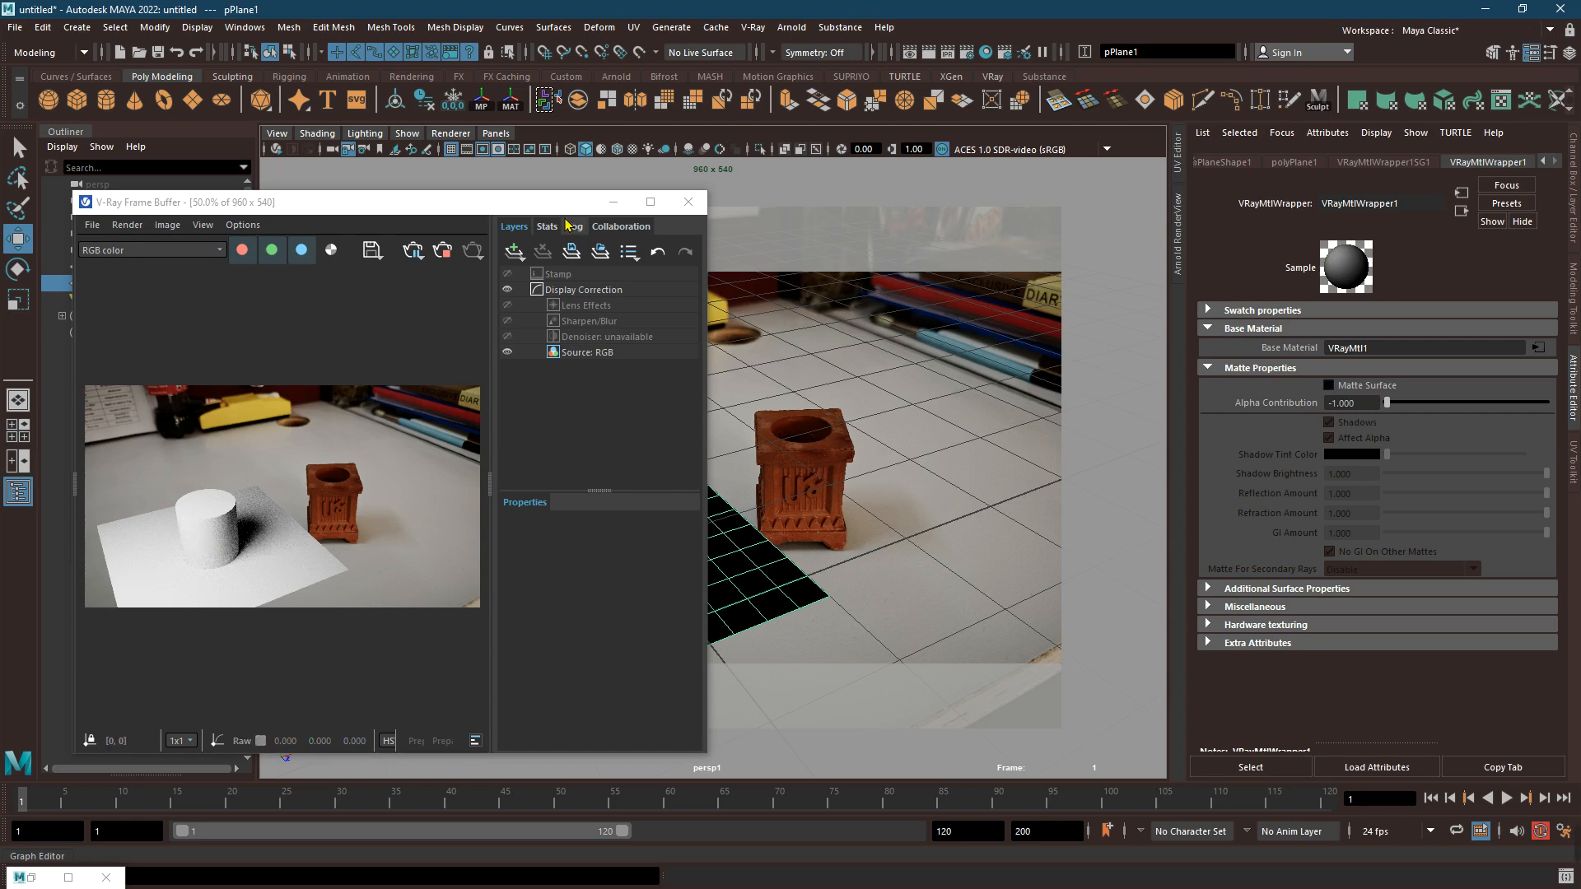
Collapse the frame buffer's layer and properties area and move its window off the cylinder in the viewport
{"action": "left_click", "coordinate": [540, 212]}
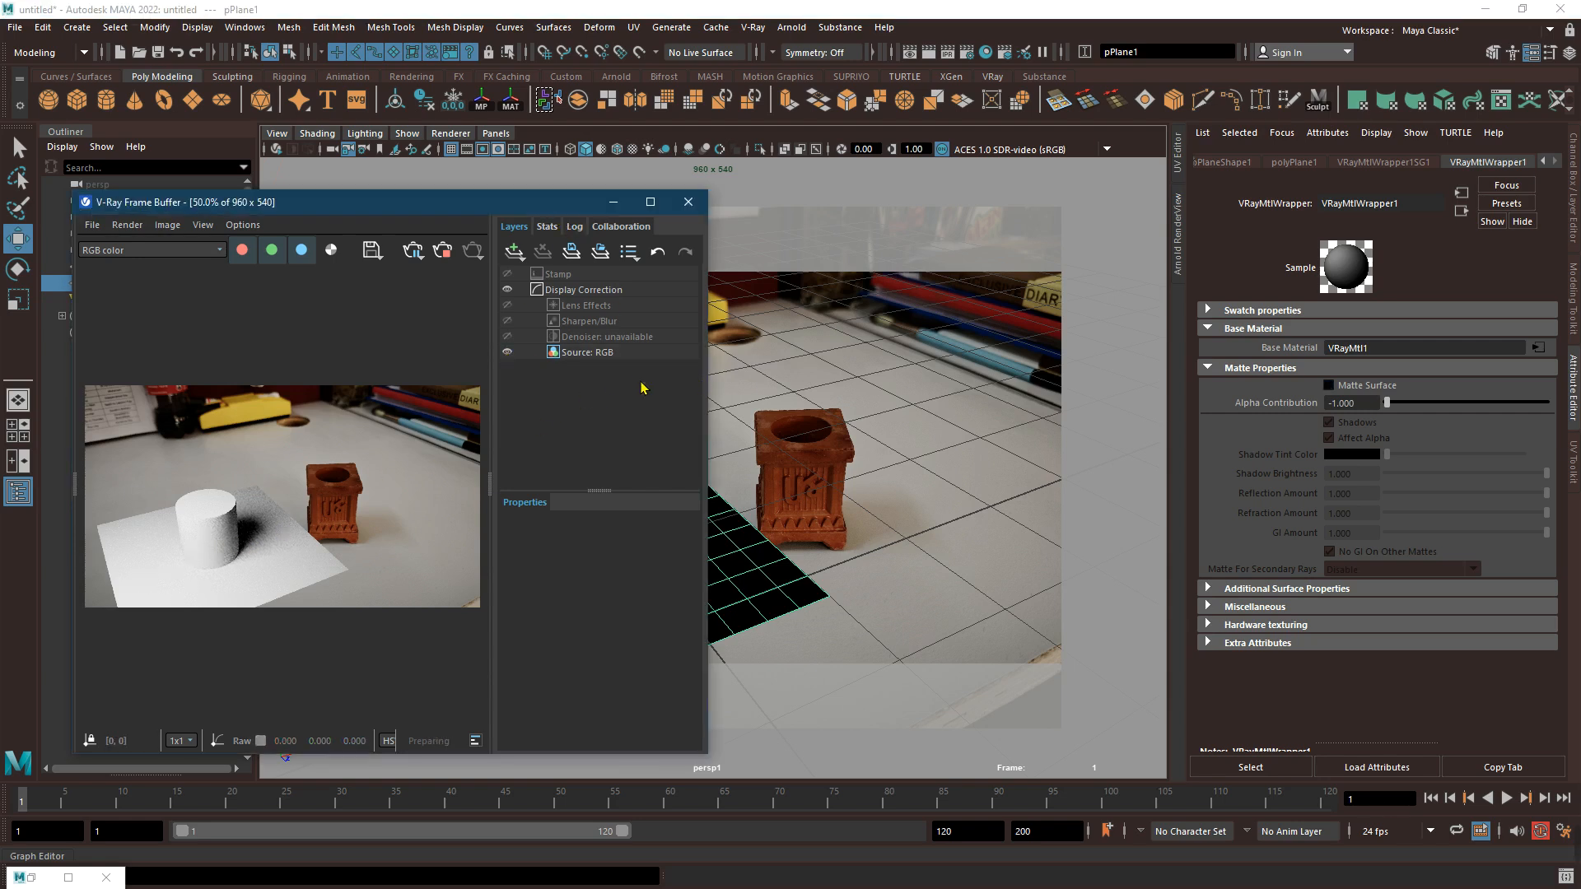
{"action": "left_click_drag", "start_coordinate": [511, 389], "coordinate": [586, 393]}
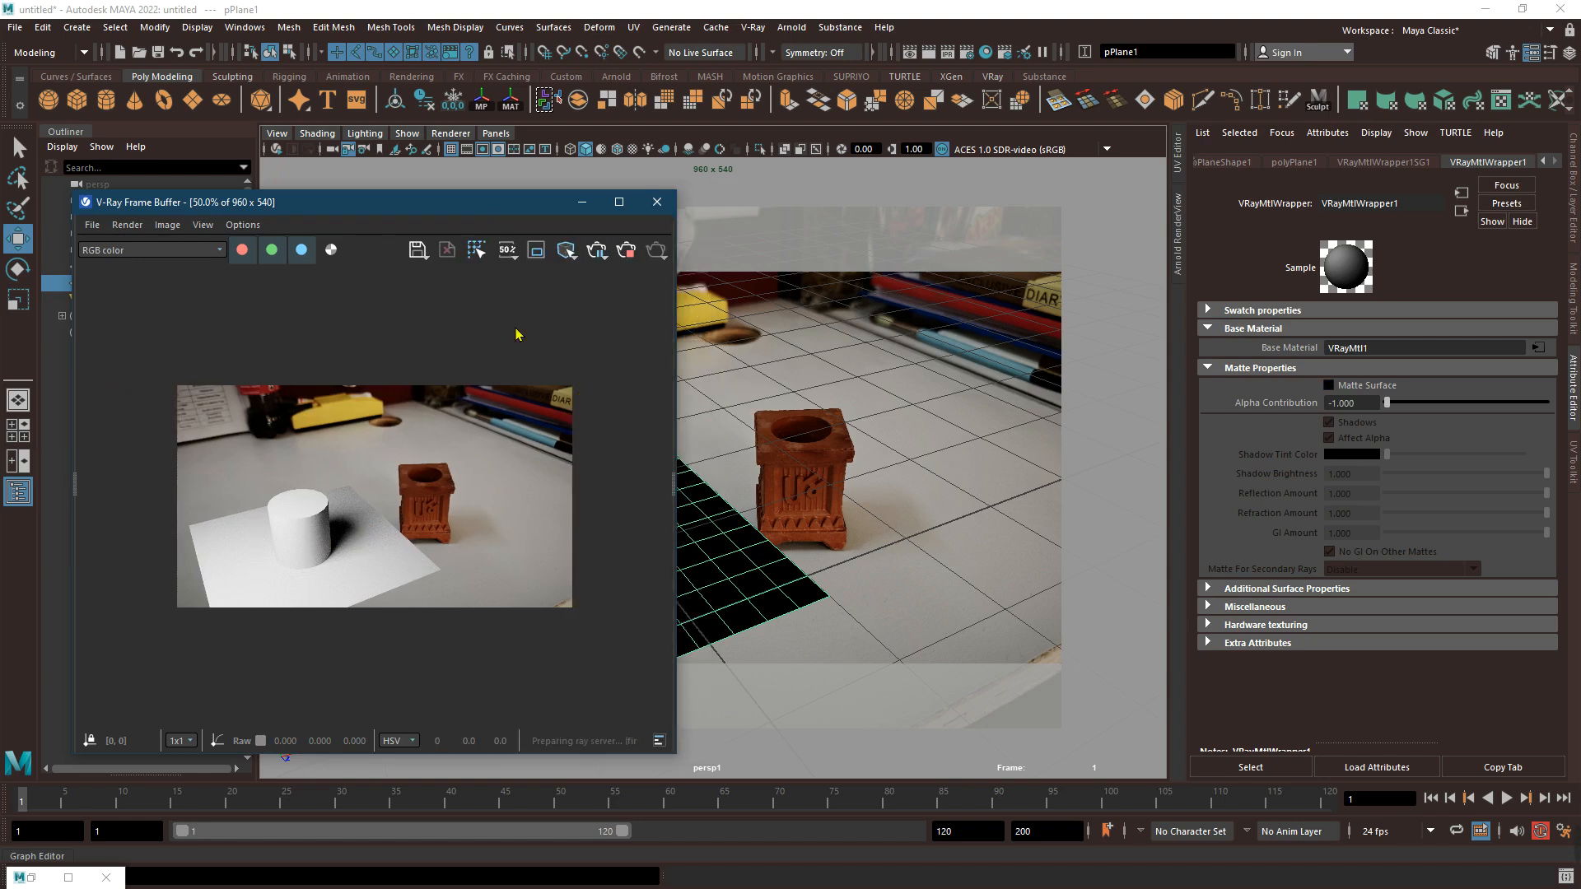
{"action": "left_click_drag", "start_coordinate": [461, 208], "coordinate": [1225, 171]}
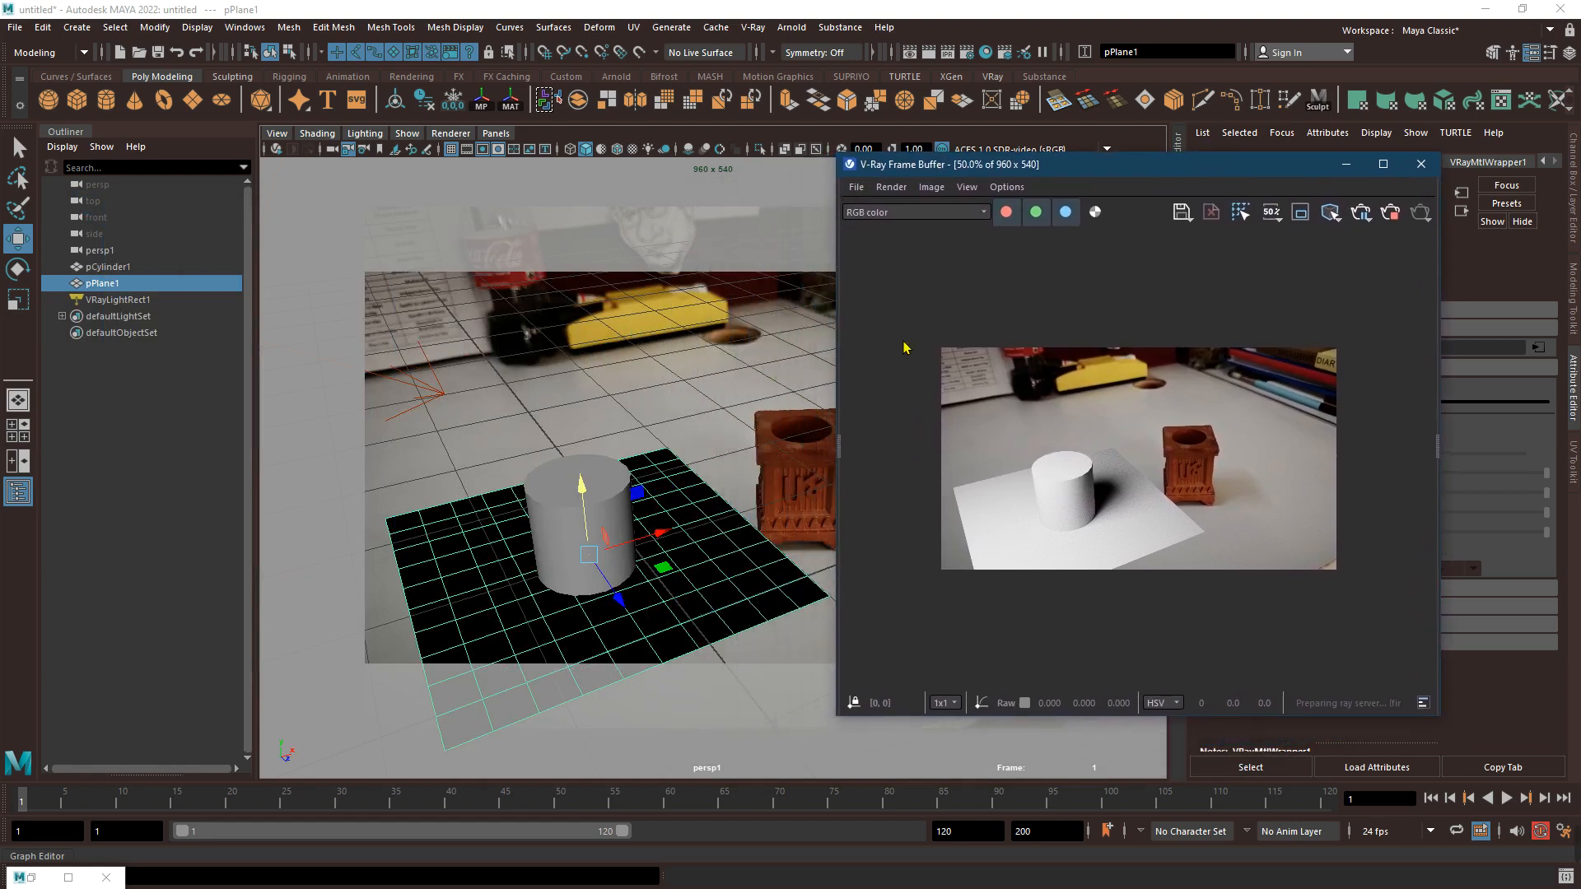
Switch the viewport to the persp camera, then select the rectangle light and reposition it relative to the cylinder
{"action": "left_click", "coordinate": [497, 135]}
{"action": "left_click", "coordinate": [682, 151]}
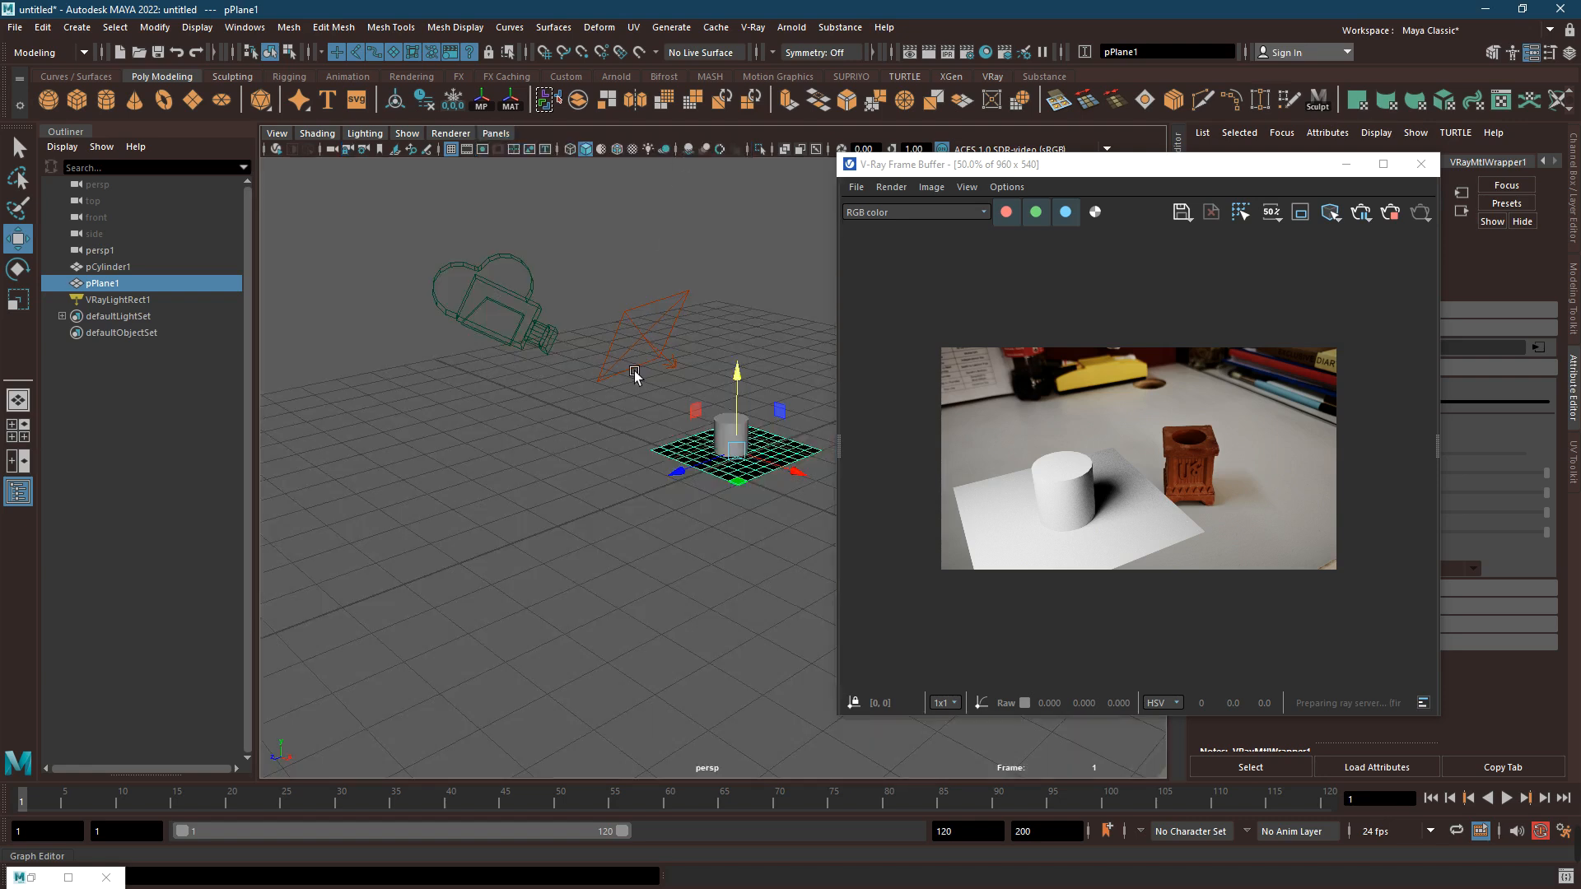
{"action": "mouse_move", "coordinate": [666, 443]}
{"action": "left_mouse_down", "text": "alt"}
{"action": "mouse_move", "coordinate": [648, 479]}
{"action": "mouse_move", "coordinate": [641, 361]}
{"action": "mouse_move", "coordinate": [674, 465]}
{"action": "left_mouse_up", "text": "alt"}
{"action": "left_click", "coordinate": [647, 409]}
{"action": "left_click_drag", "start_coordinate": [603, 518], "coordinate": [623, 435]}
{"action": "key", "text": "e"}
Move the frame buffer clear of the light, then reposition the rectangle light and tilt it down toward the cylinder
{"action": "left_click_drag", "start_coordinate": [1101, 163], "coordinate": [385, 216]}
{"action": "scroll", "coordinate": [889, 428], "scroll_direction": "down", "scroll_amount": 5}
{"action": "left_click_drag", "start_coordinate": [889, 428], "coordinate": [838, 313], "text": "alt"}
{"action": "left_click_drag", "start_coordinate": [857, 383], "coordinate": [920, 326], "text": "alt"}
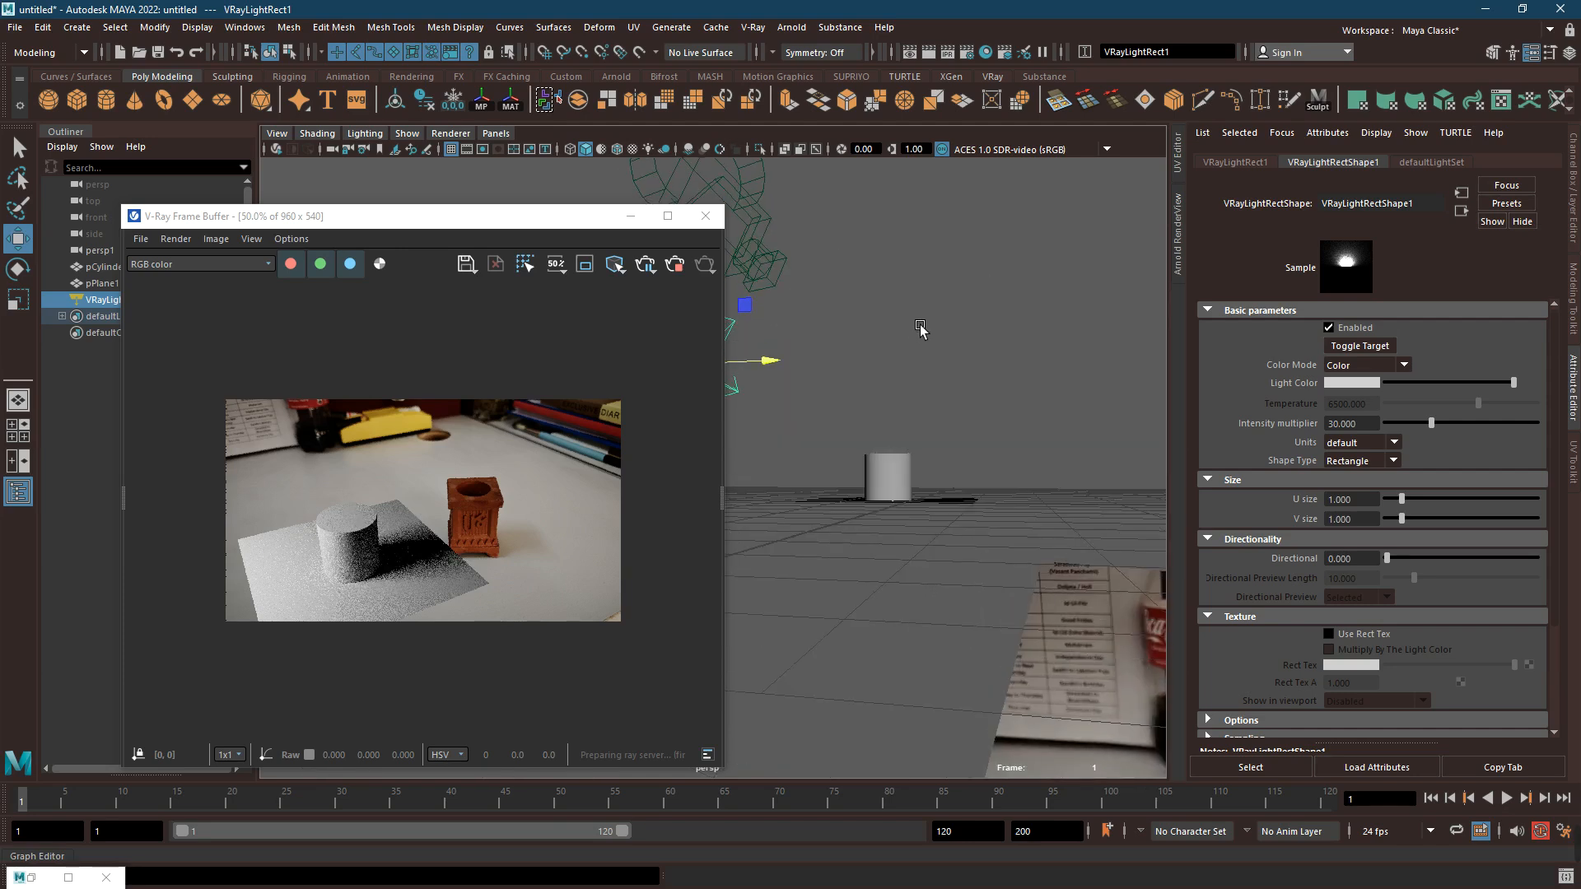
{"action": "middle_click_drag", "start_coordinate": [920, 326], "coordinate": [1012, 405], "text": "alt"}
{"action": "left_click_drag", "start_coordinate": [780, 355], "coordinate": [853, 297]}
{"action": "key", "text": "e"}
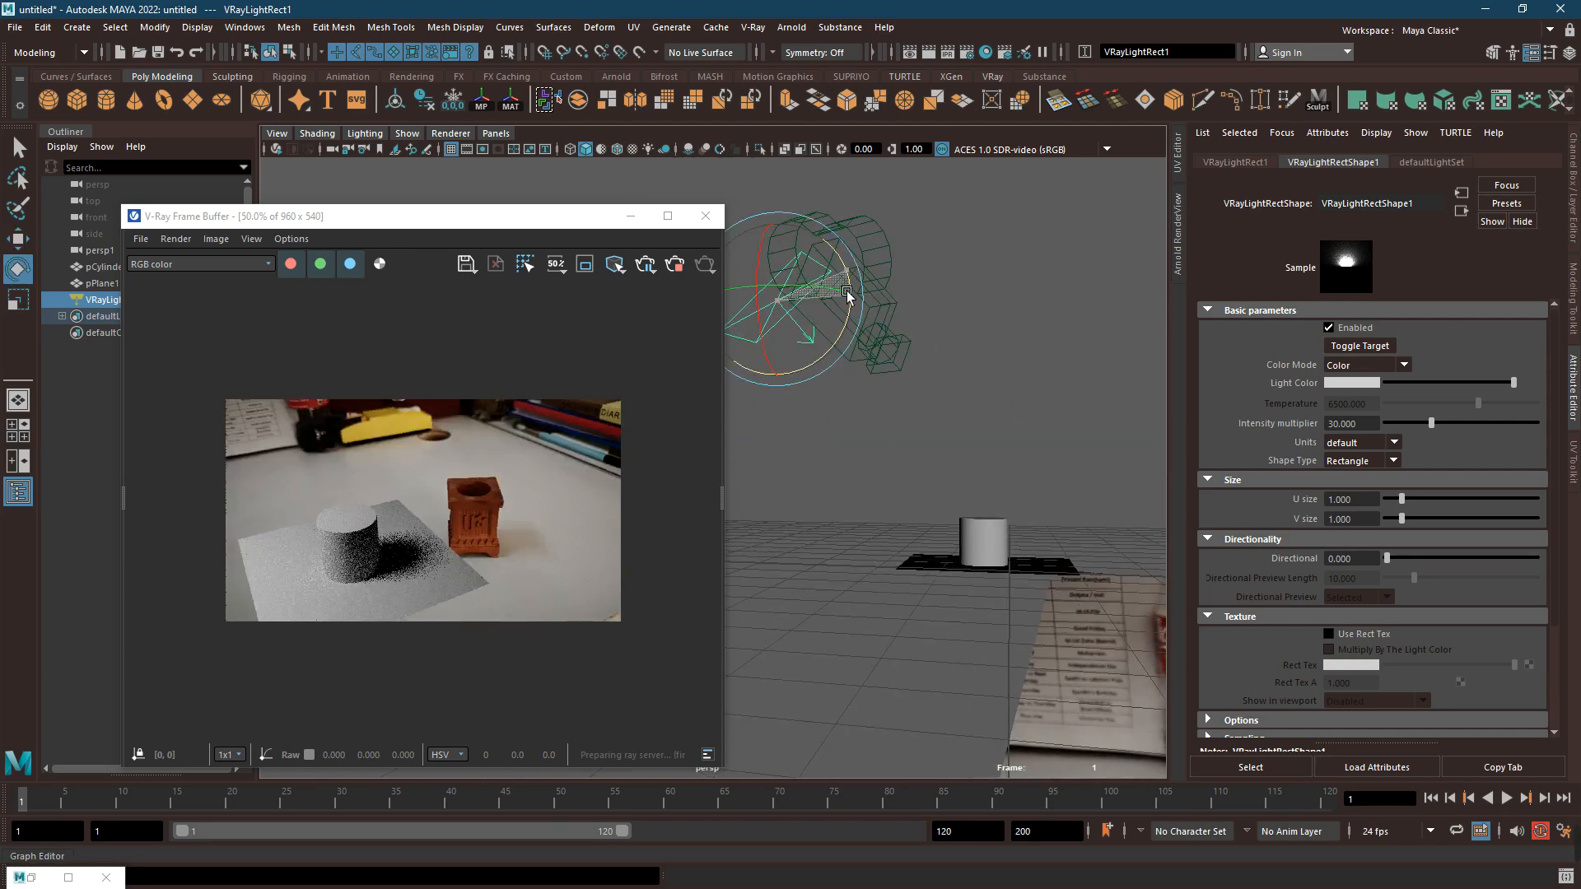
{"action": "left_click_drag", "start_coordinate": [879, 391], "coordinate": [861, 453], "text": "alt"}
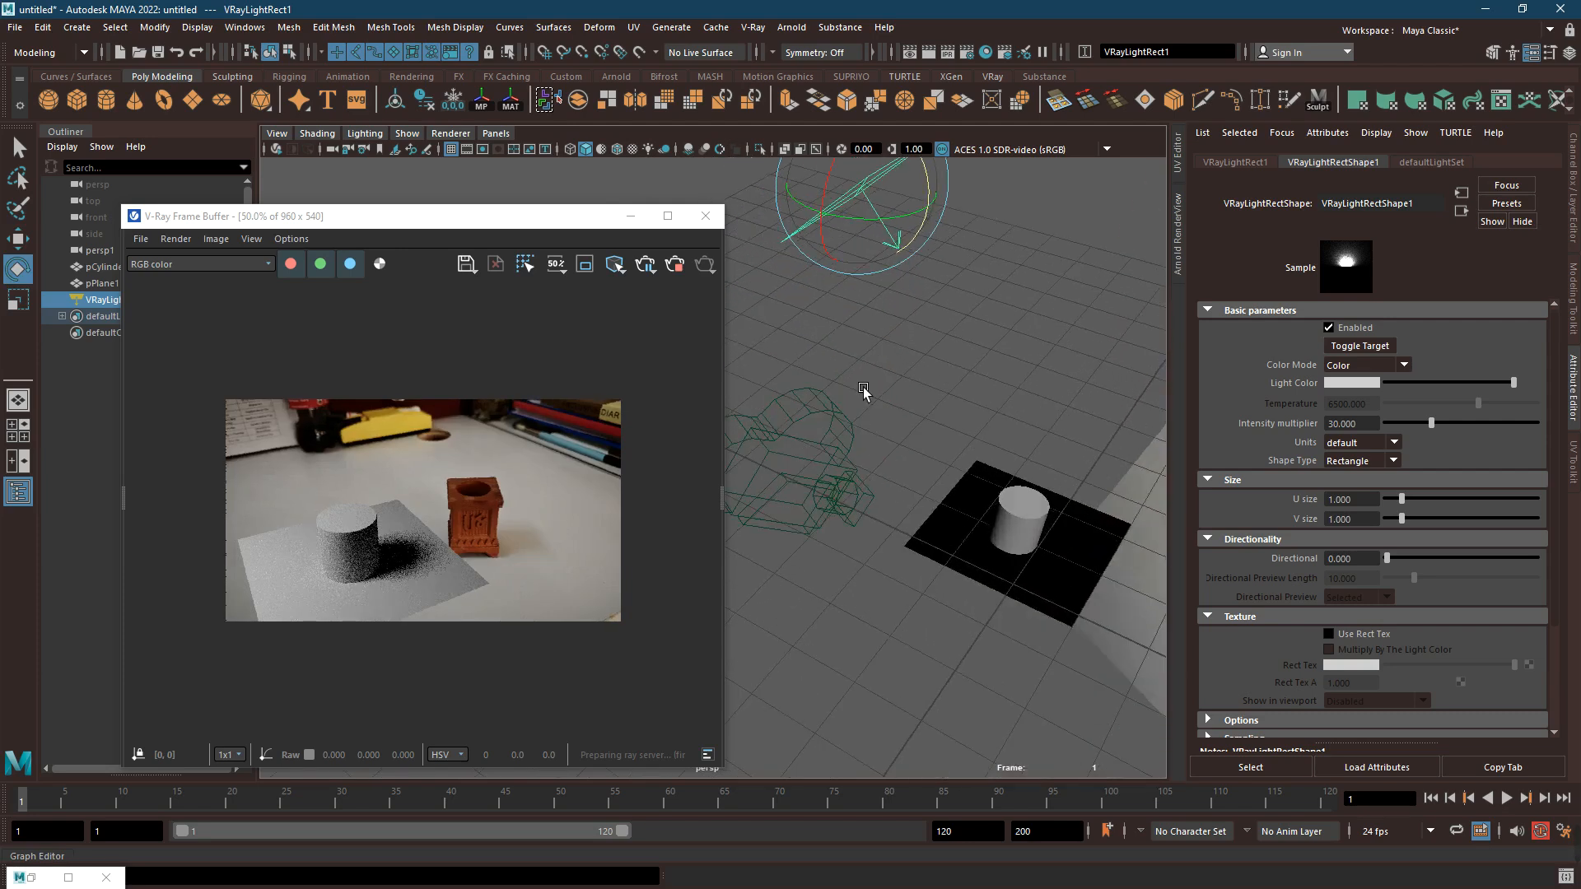
Duplicate the rectangle light and move the copy above the cylinder, away from the original
{"action": "left_click_drag", "start_coordinate": [913, 268], "coordinate": [846, 466], "text": "alt"}
{"action": "key", "text": "w"}
{"action": "key", "text": "ctrl+d"}
{"action": "left_click_drag", "start_coordinate": [804, 402], "coordinate": [977, 653]}
{"action": "key", "text": "e"}
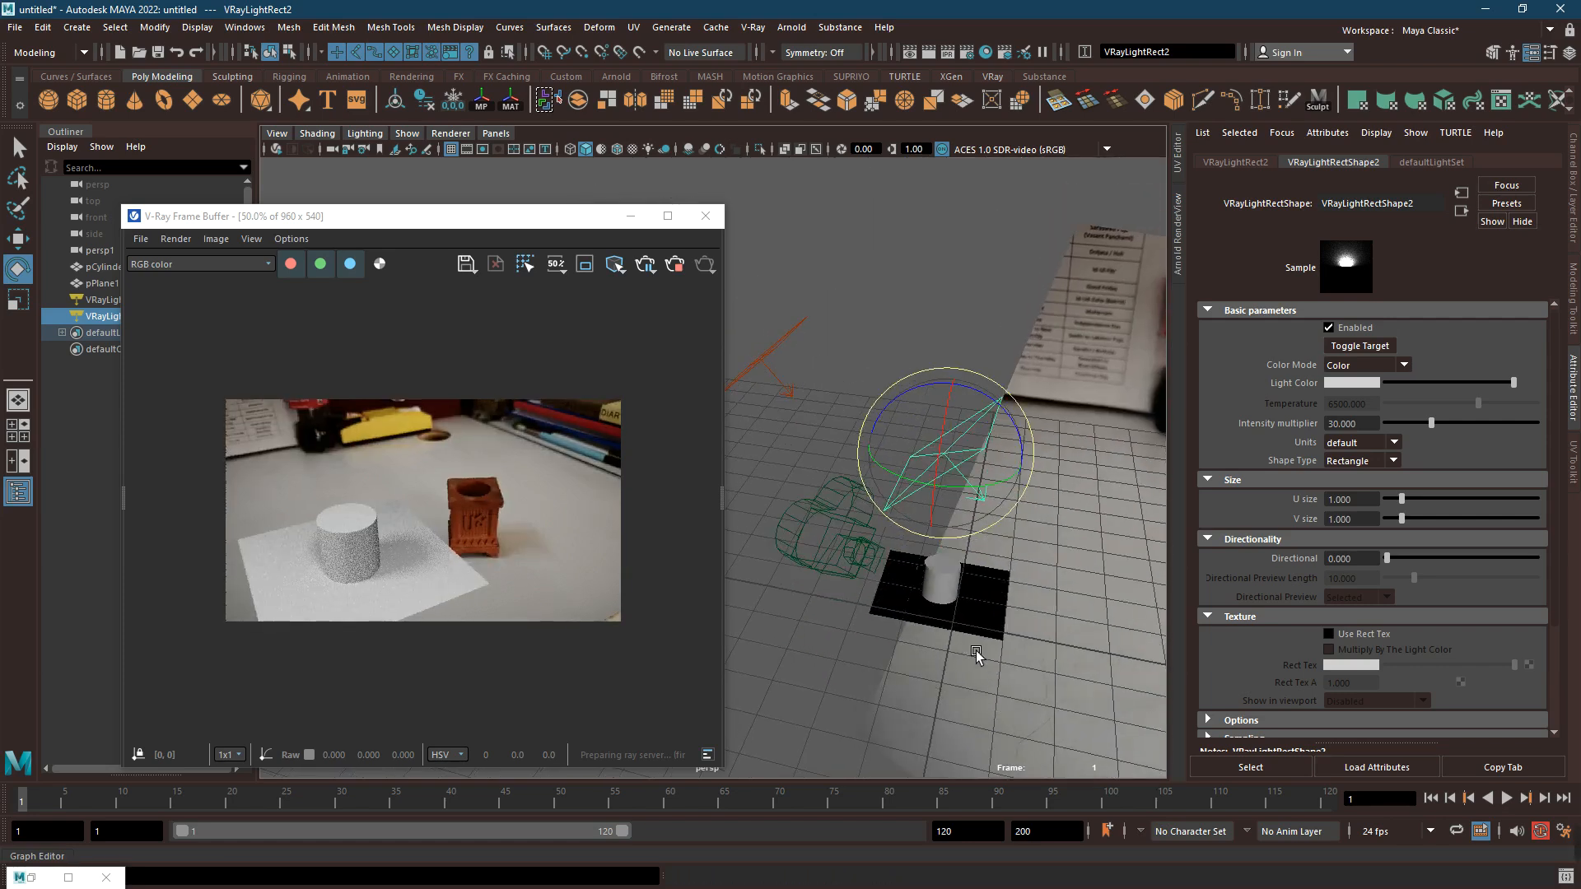
Rotate the duplicated light and place it on the opposite side of the cylinder from the first light
{"action": "left_click_drag", "start_coordinate": [990, 486], "coordinate": [801, 483]}
{"action": "left_click_drag", "start_coordinate": [918, 561], "coordinate": [901, 633], "text": "alt"}
{"action": "left_click_drag", "start_coordinate": [967, 724], "coordinate": [1034, 695], "text": "alt"}
{"action": "key", "text": "w"}
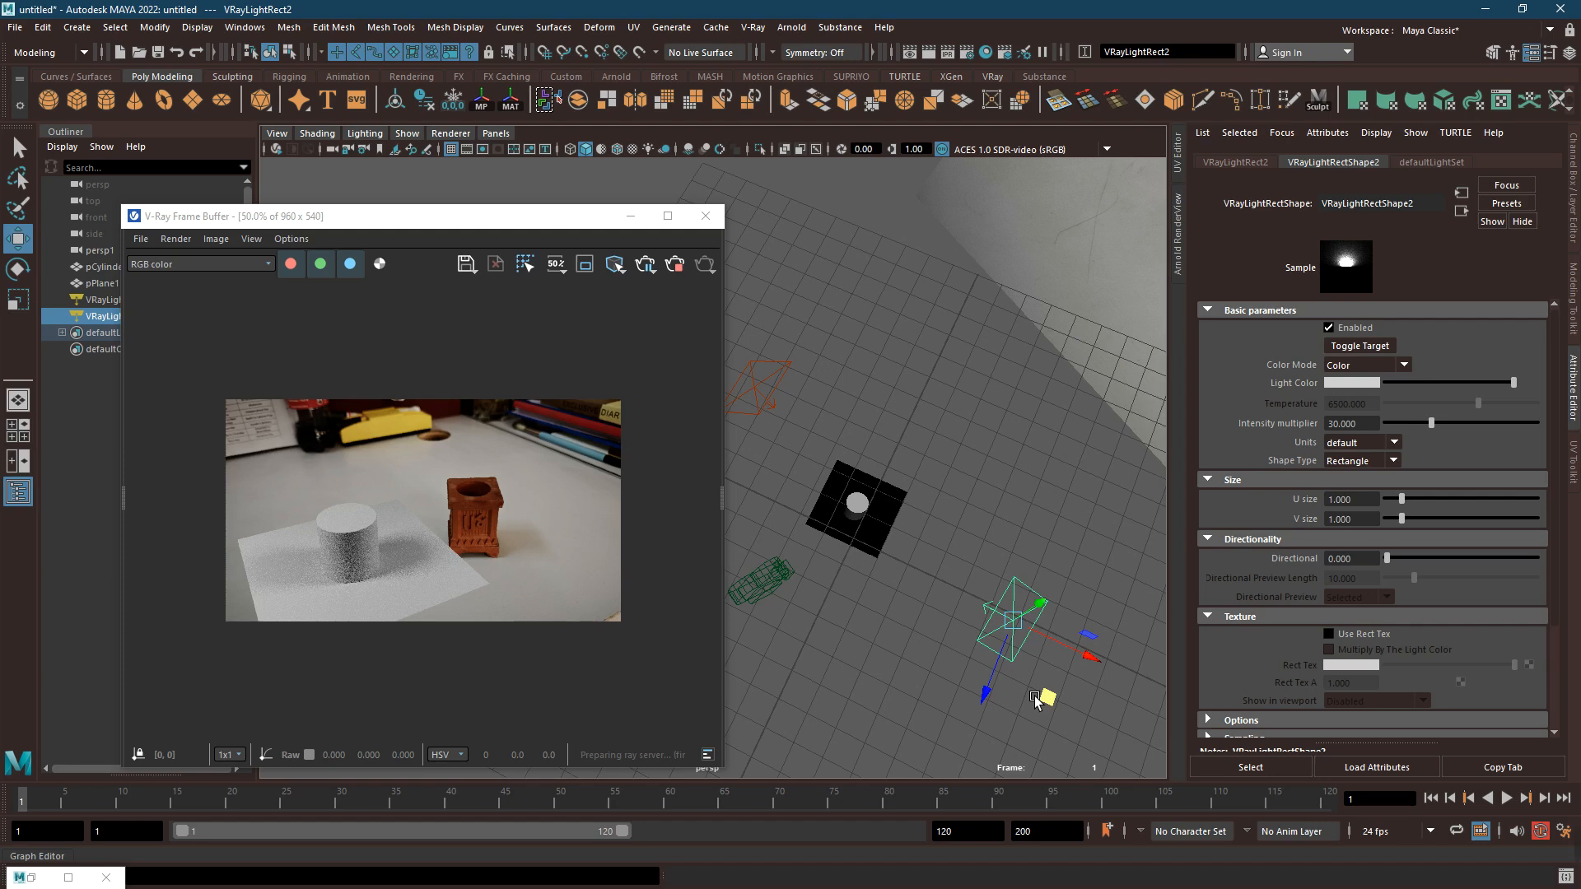
Lower the duplicated light's intensity multiplier to 20.556
{"action": "left_click_drag", "start_coordinate": [883, 680], "coordinate": [901, 627], "text": "alt"}
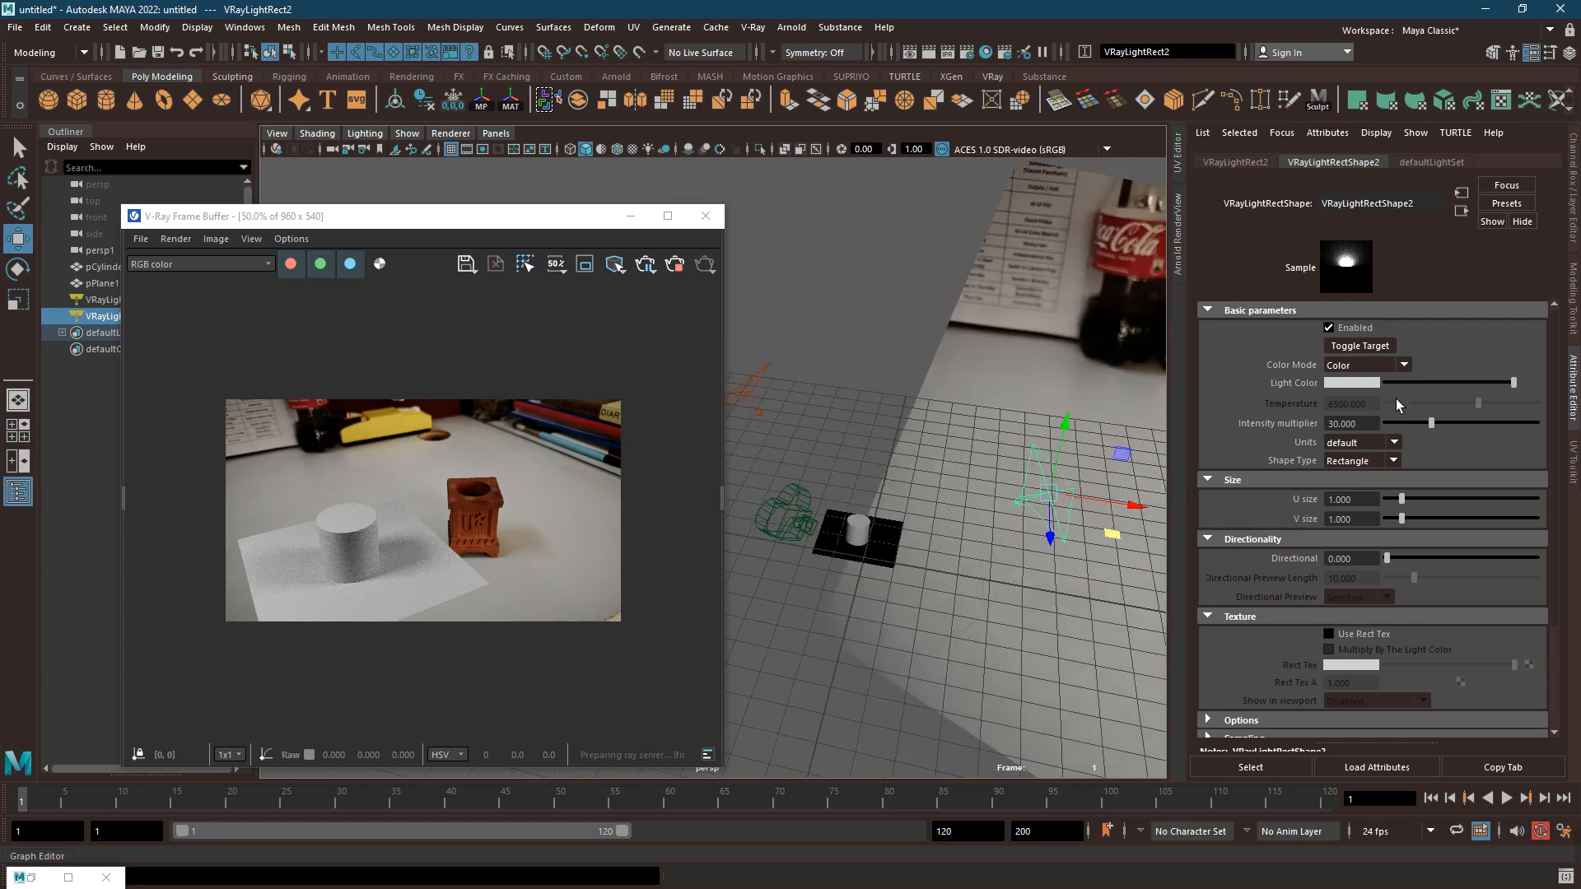
{"action": "left_click_drag", "start_coordinate": [1424, 427], "coordinate": [1417, 426]}
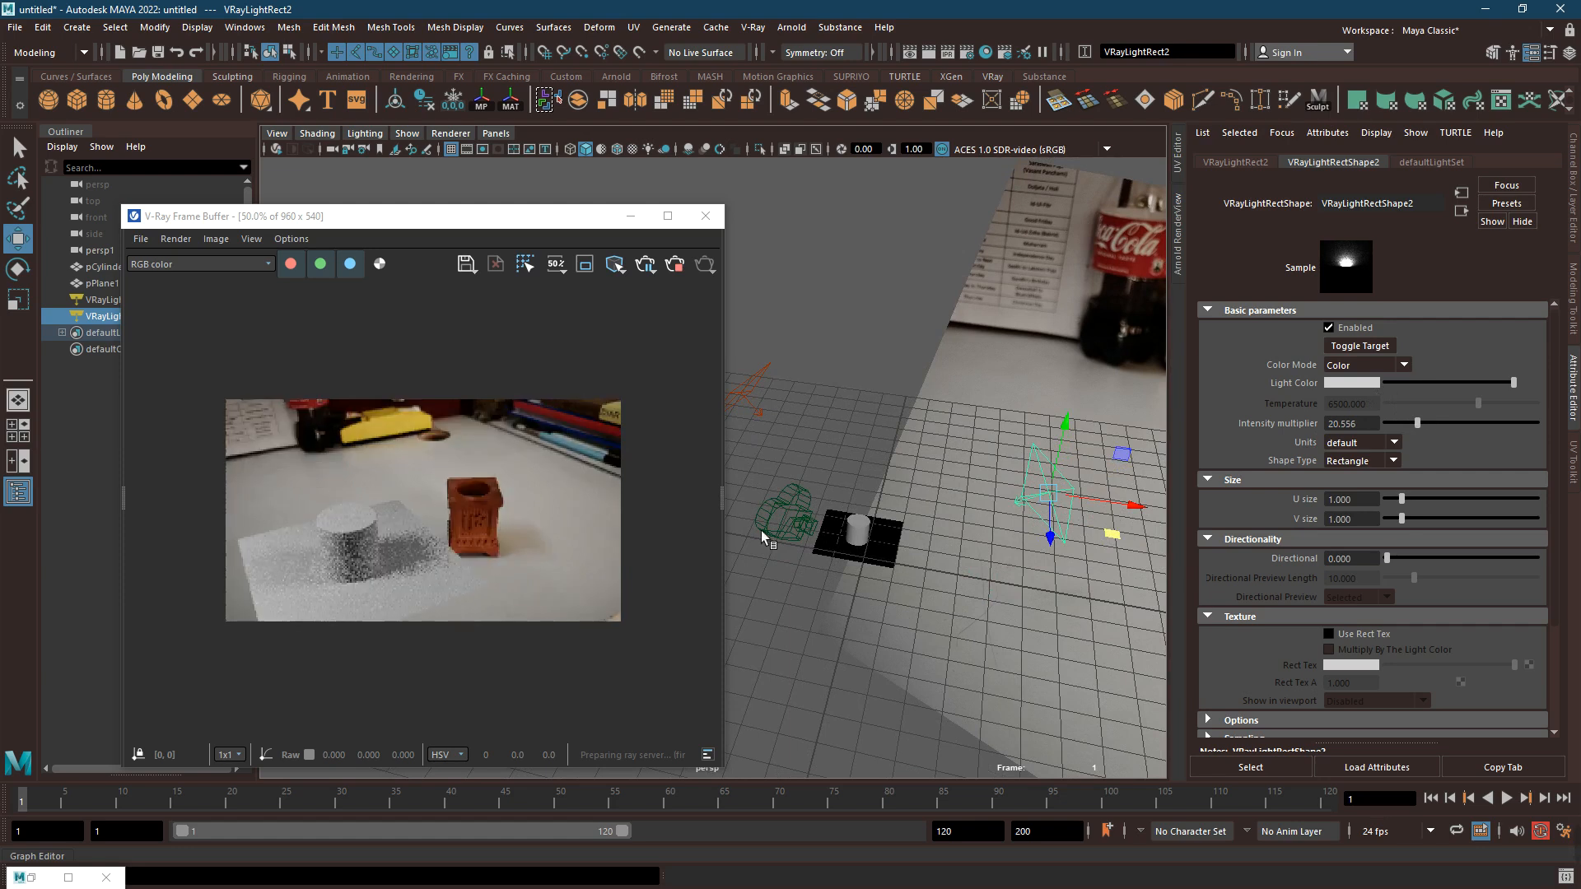
{"action": "left_click_drag", "start_coordinate": [877, 544], "coordinate": [880, 599], "text": "alt"}
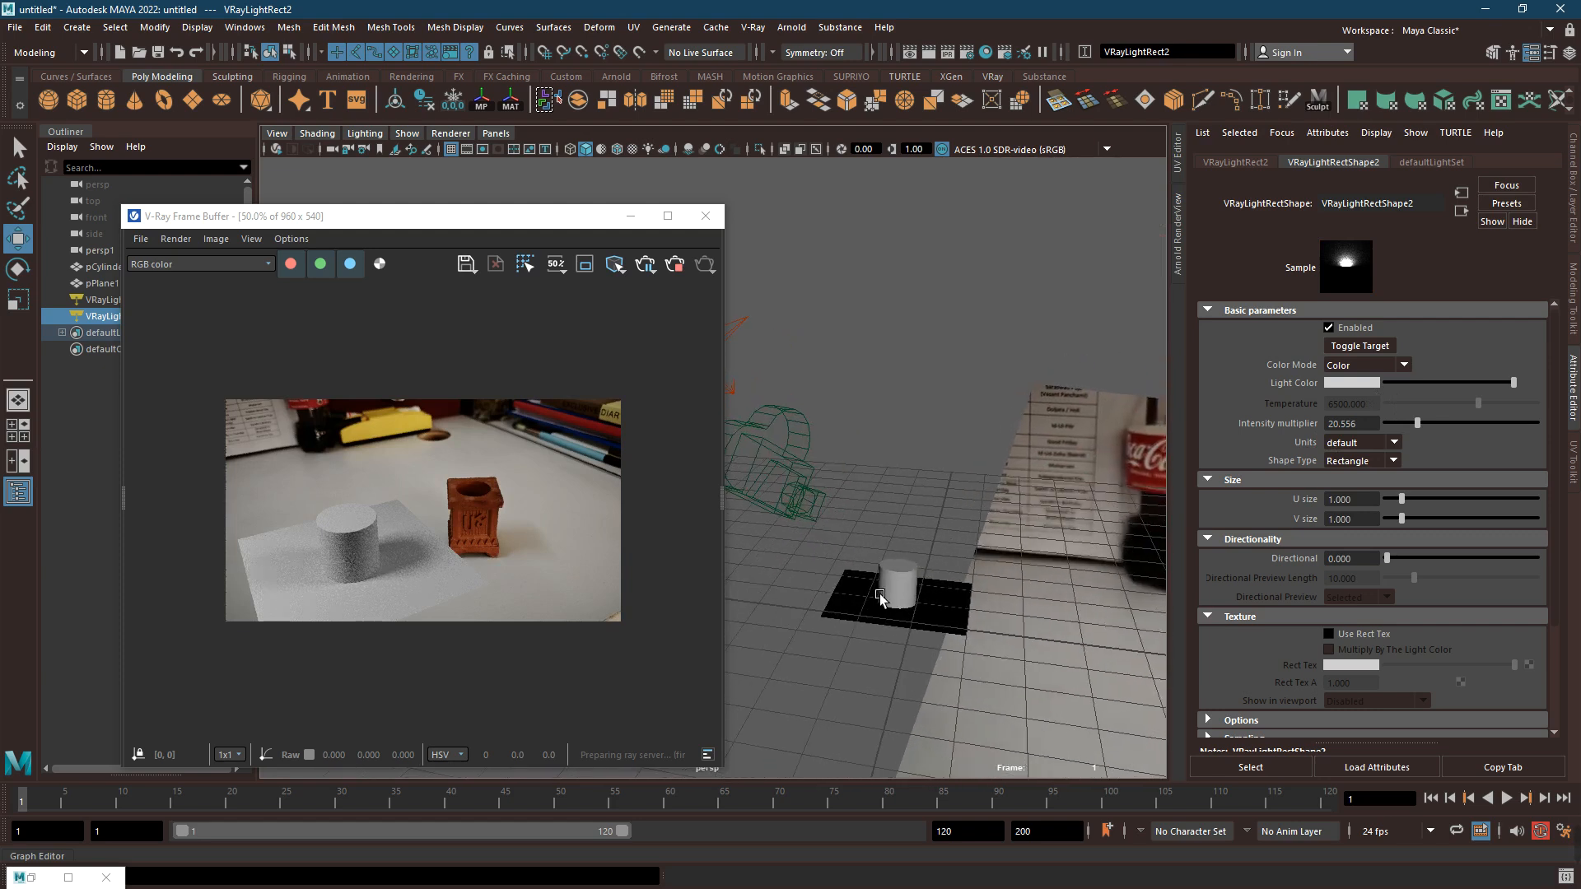
Move the duplicated light around the cylinder and rotate it to adjust the direction of its lighting
{"action": "left_click_drag", "start_coordinate": [905, 677], "coordinate": [935, 586], "text": "alt"}
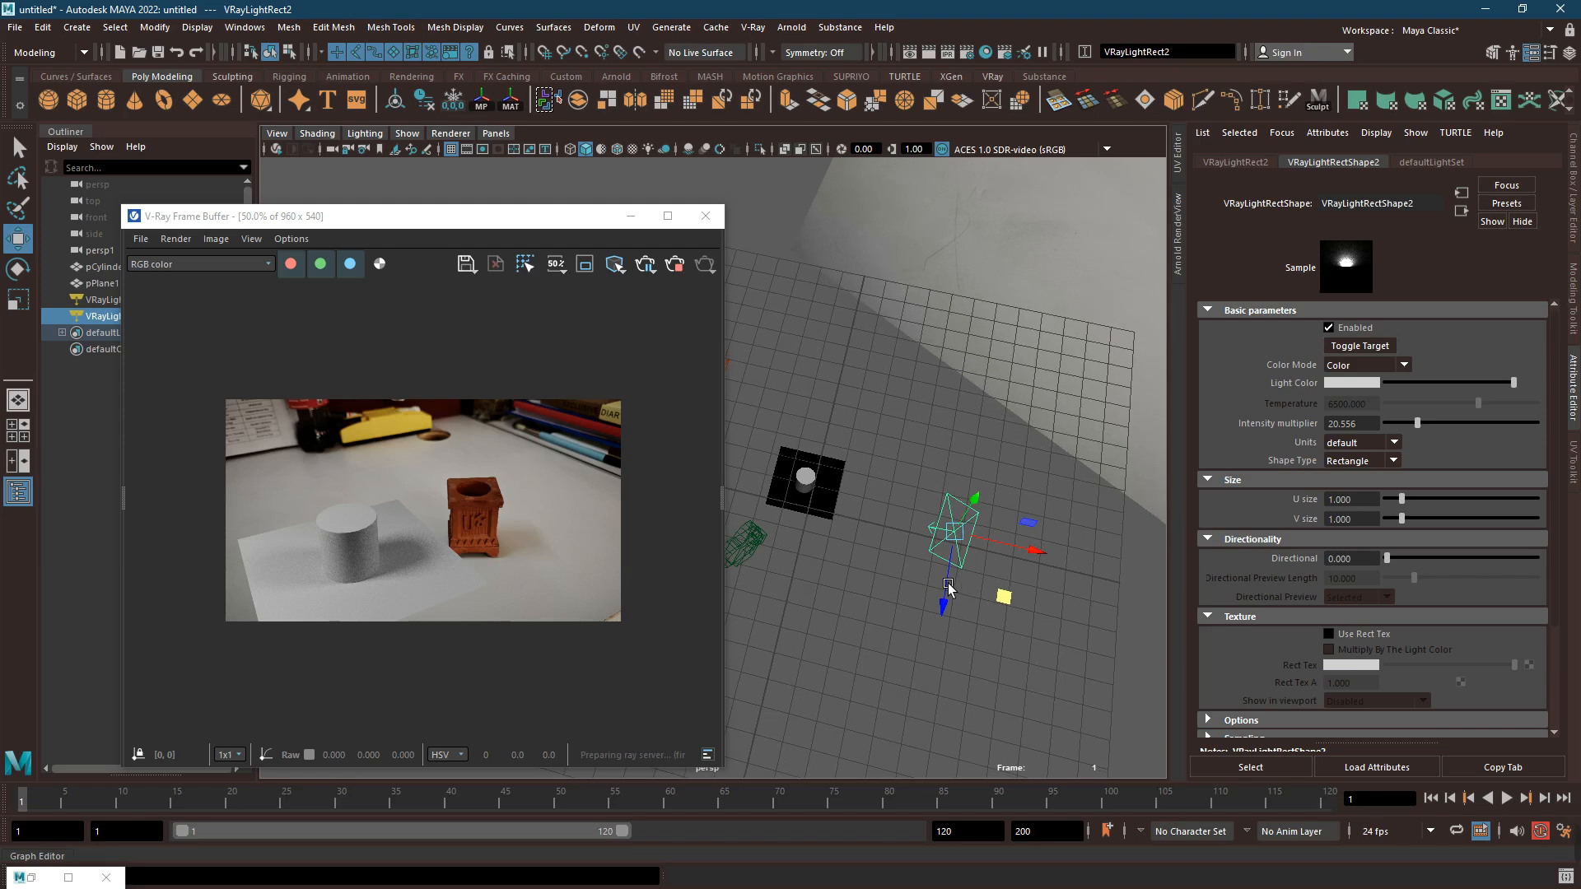
{"action": "middle_click_drag", "start_coordinate": [1003, 602], "coordinate": [967, 639]}
{"action": "key", "text": "e"}
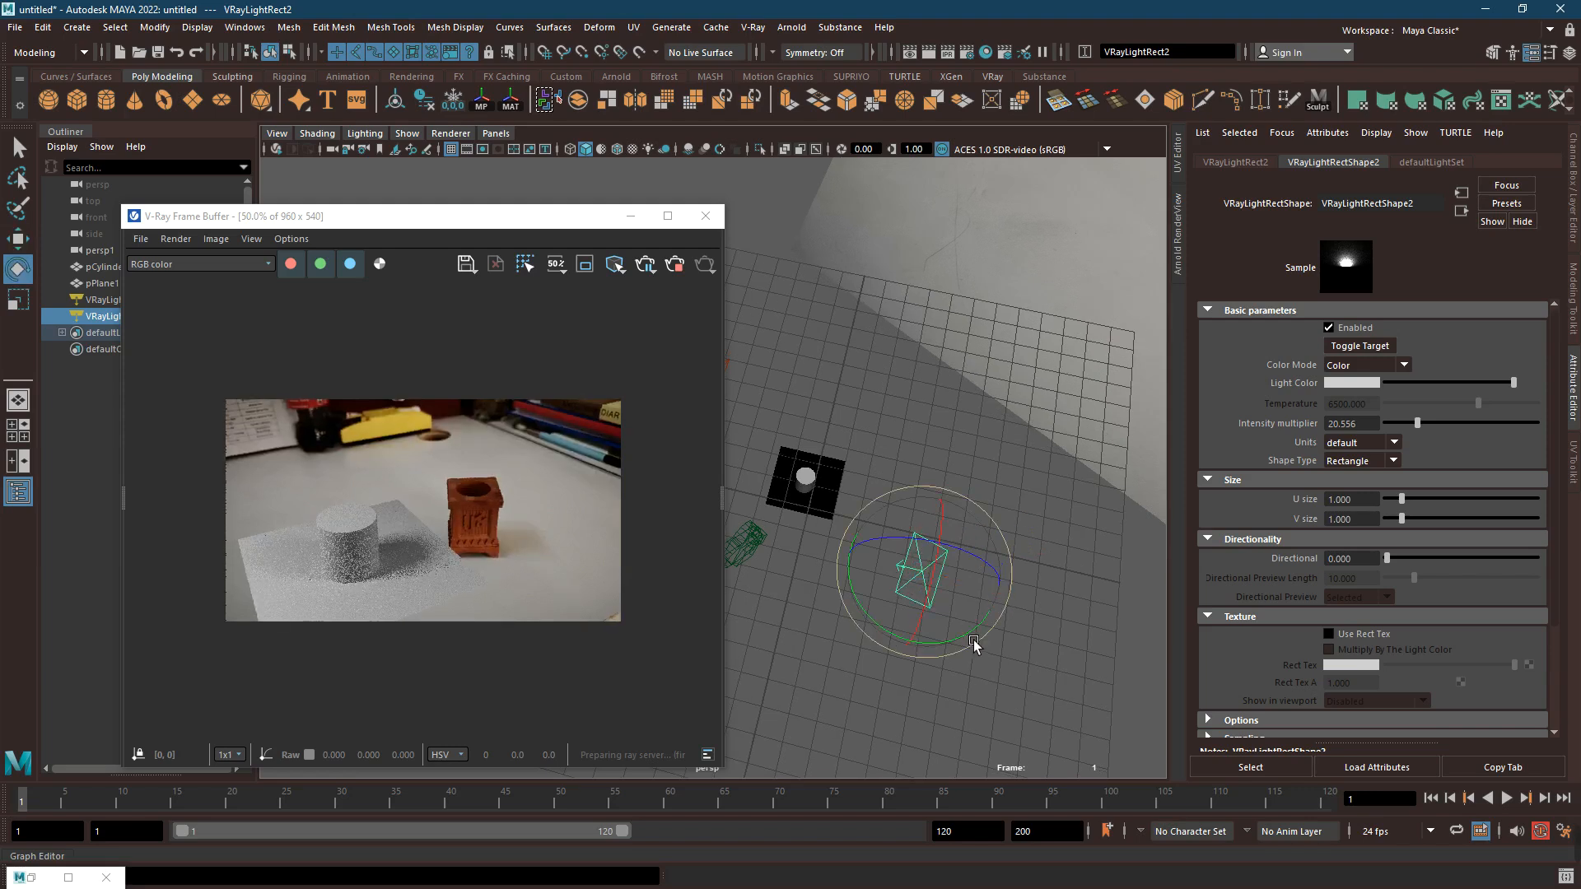
{"action": "left_click_drag", "start_coordinate": [1006, 621], "coordinate": [960, 639]}
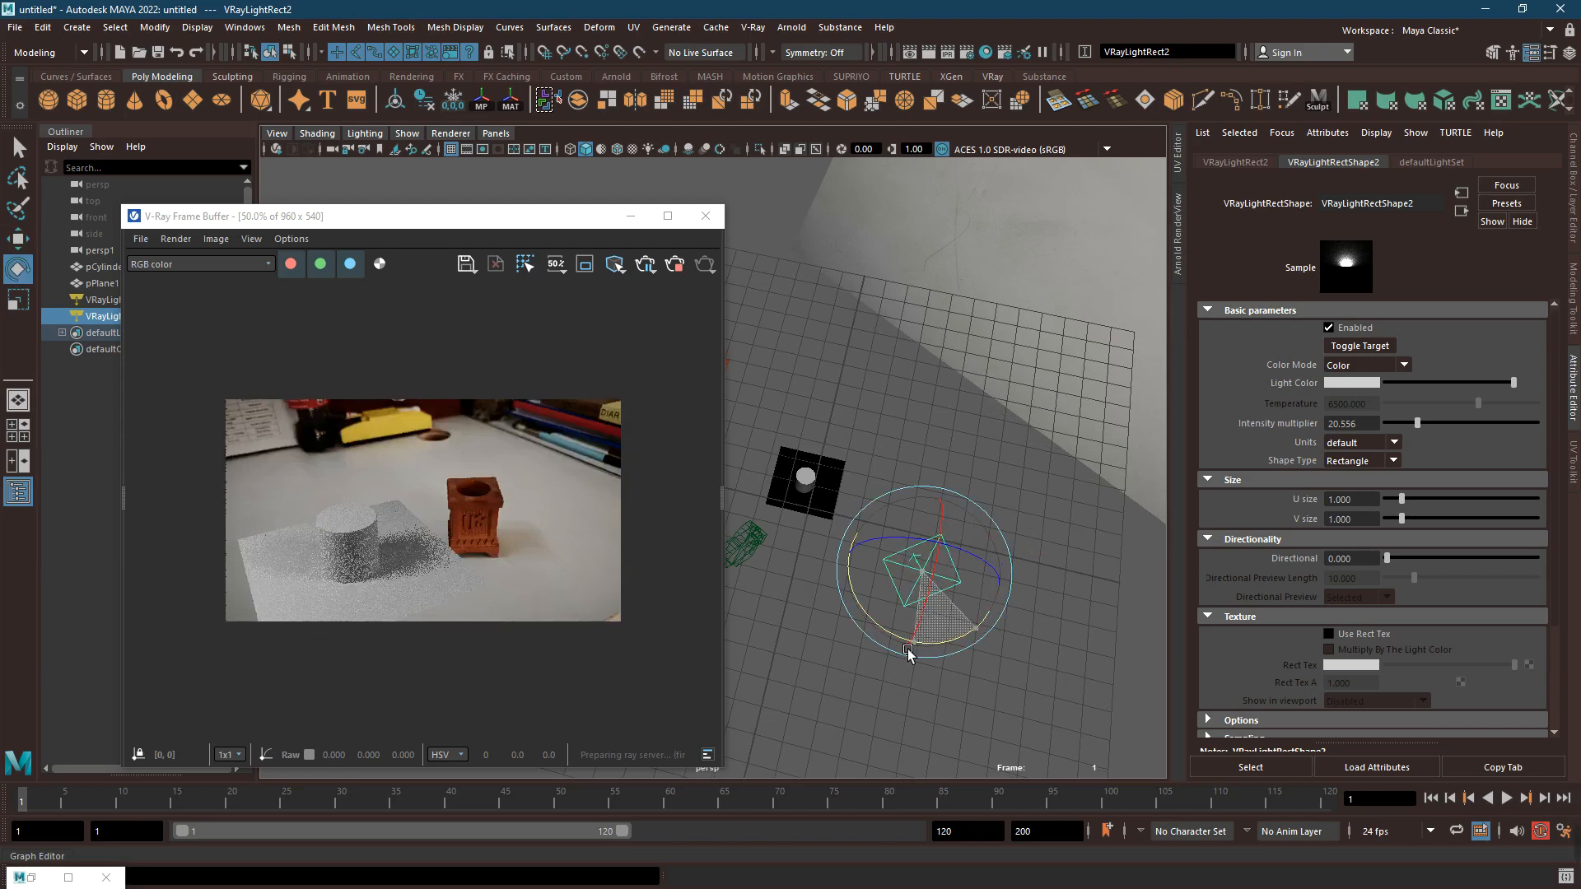
{"action": "left_click_drag", "start_coordinate": [908, 651], "coordinate": [976, 551]}
{"action": "key", "text": "w"}
{"action": "left_click_drag", "start_coordinate": [987, 441], "coordinate": [933, 387]}
Inspect the cylinder's shadow at 100% in the frame buffer, then scale the ground plane up uniformly
{"action": "scroll", "coordinate": [428, 582], "scroll_direction": "up", "scroll_amount": 1}
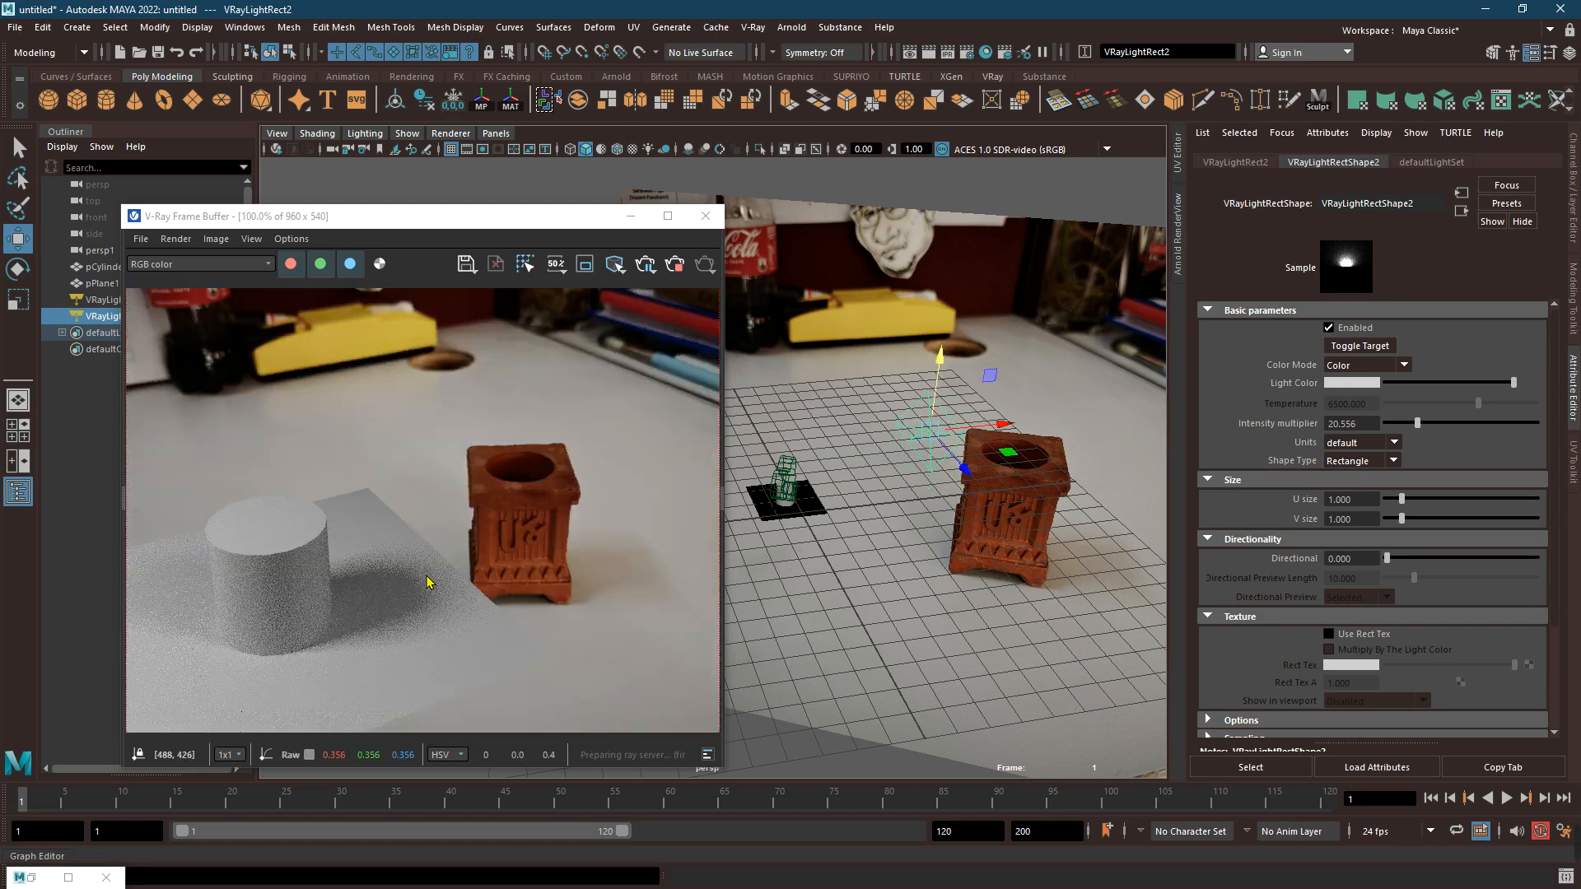
{"action": "middle_click_drag", "start_coordinate": [442, 503], "coordinate": [436, 580]}
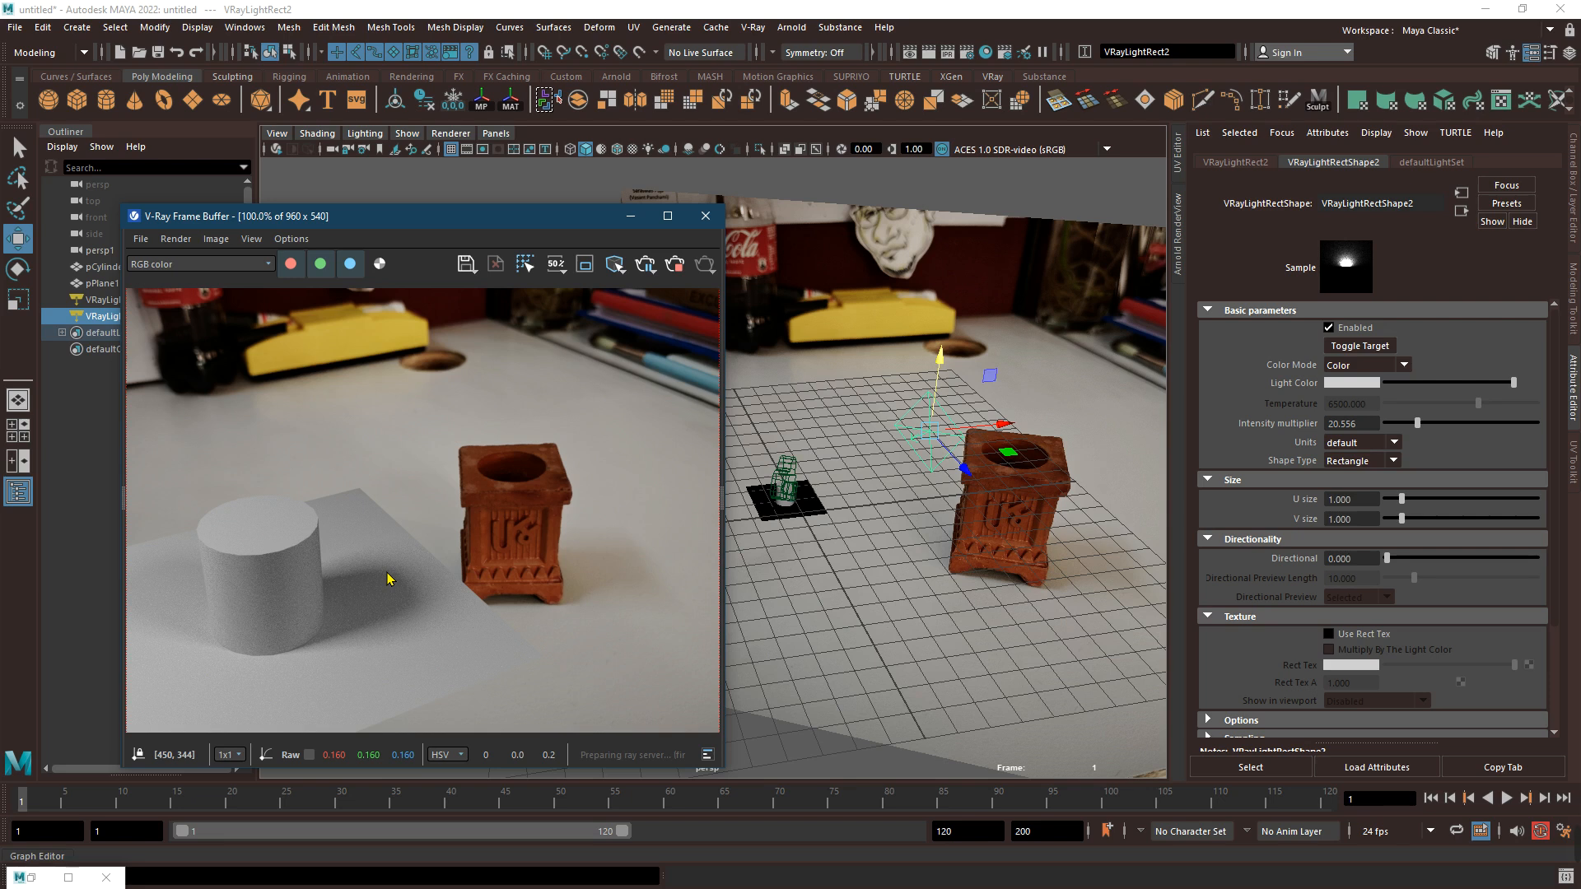
{"action": "left_click", "coordinate": [814, 504]}
{"action": "right_click_drag", "start_coordinate": [810, 504], "coordinate": [1051, 778], "text": "alt"}
{"action": "left_click", "coordinate": [857, 558]}
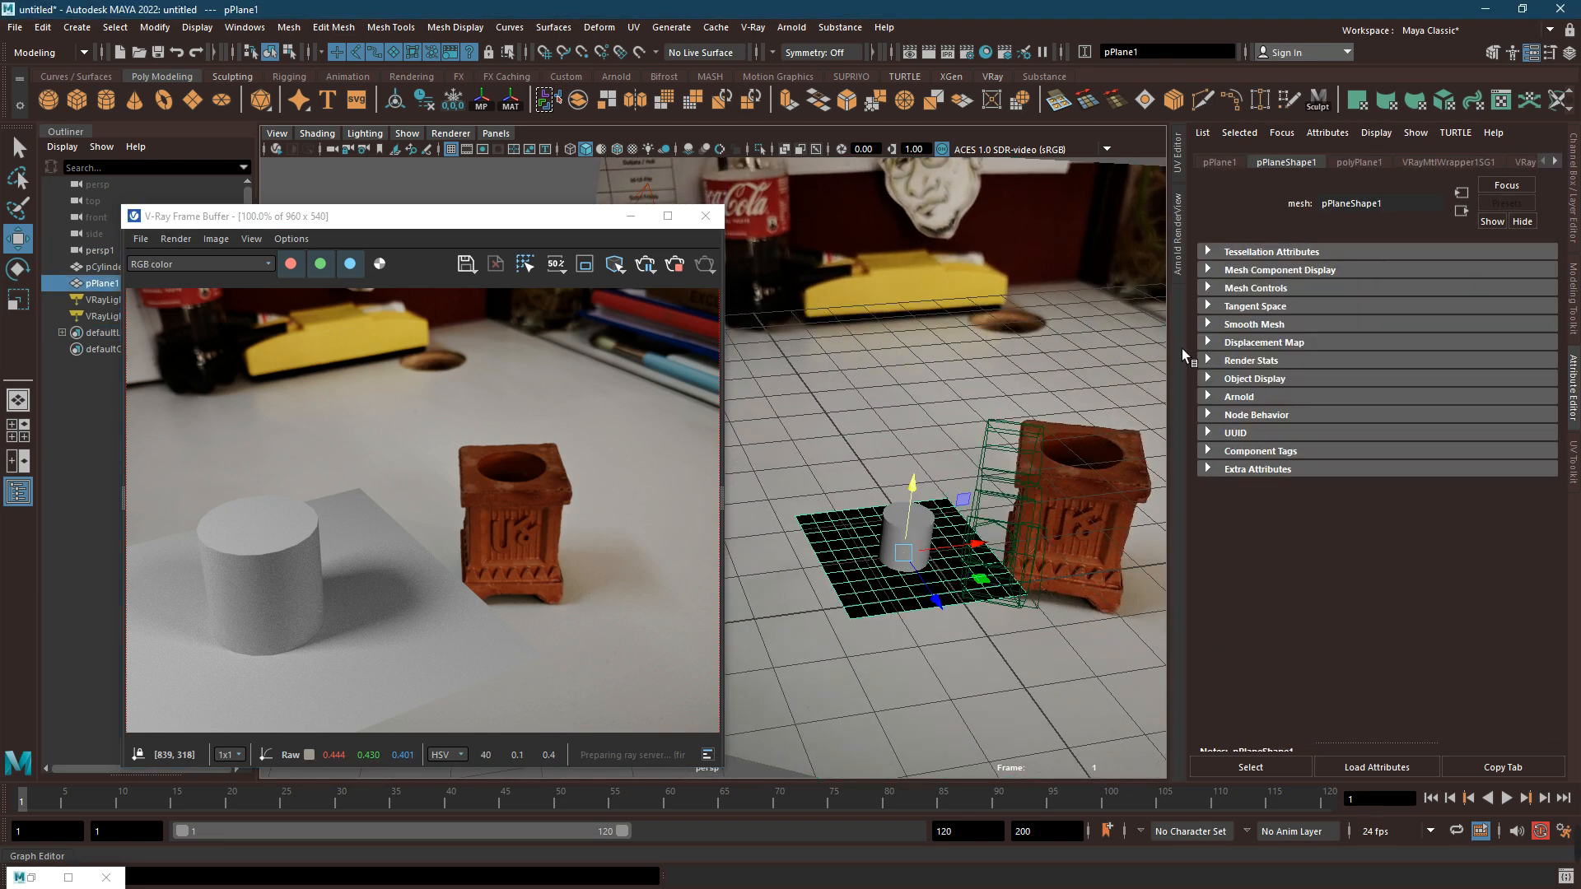
{"action": "key", "text": "e"}
{"action": "key", "text": "r"}
{"action": "left_click_drag", "start_coordinate": [904, 557], "coordinate": [949, 571]}
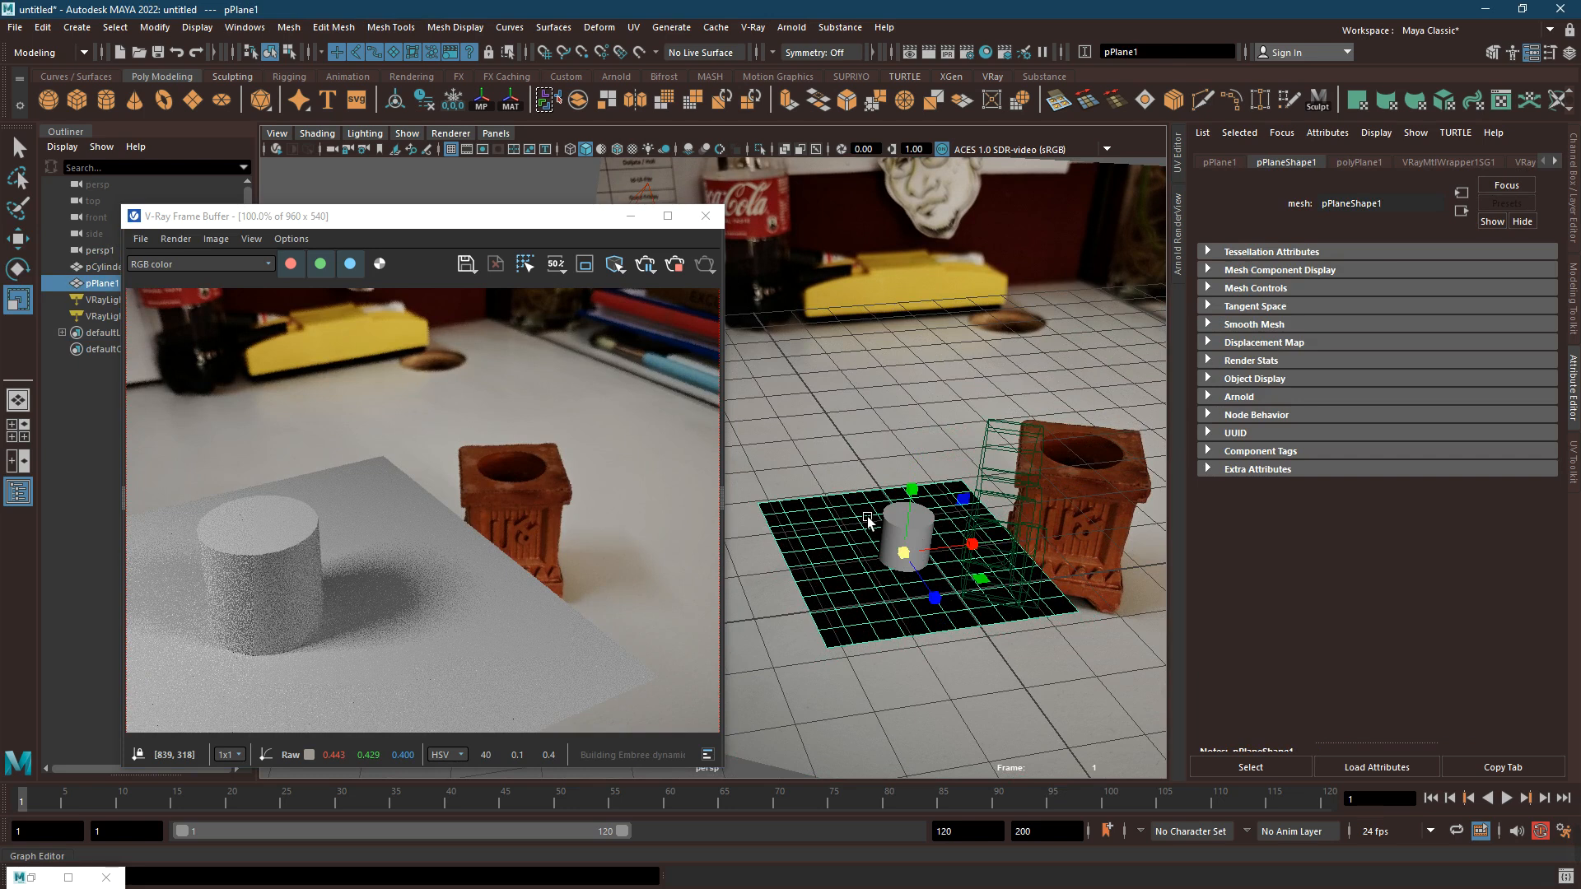
Select the first rectangle light and set its U size and V size to 2
{"action": "scroll", "coordinate": [862, 522], "scroll_direction": "down", "scroll_amount": 1}
{"action": "scroll", "coordinate": [848, 498], "scroll_direction": "down", "scroll_amount": 1}
{"action": "left_click_drag", "start_coordinate": [845, 493], "coordinate": [875, 529], "text": "alt"}
{"action": "left_click", "coordinate": [861, 462]}
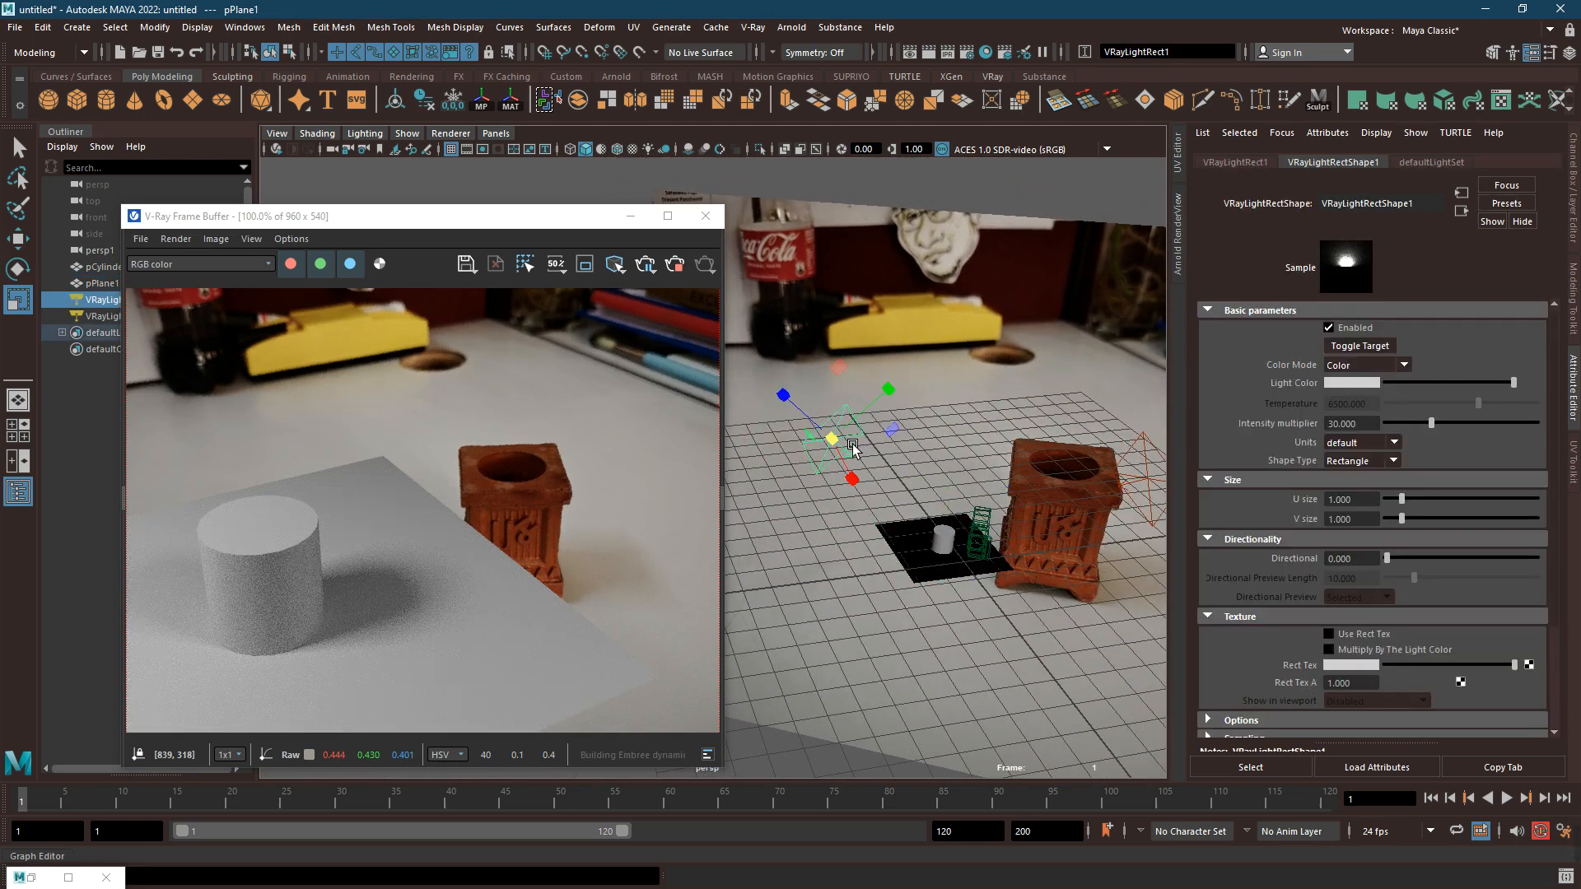
{"action": "left_click_drag", "start_coordinate": [1366, 499], "coordinate": [1290, 503]}
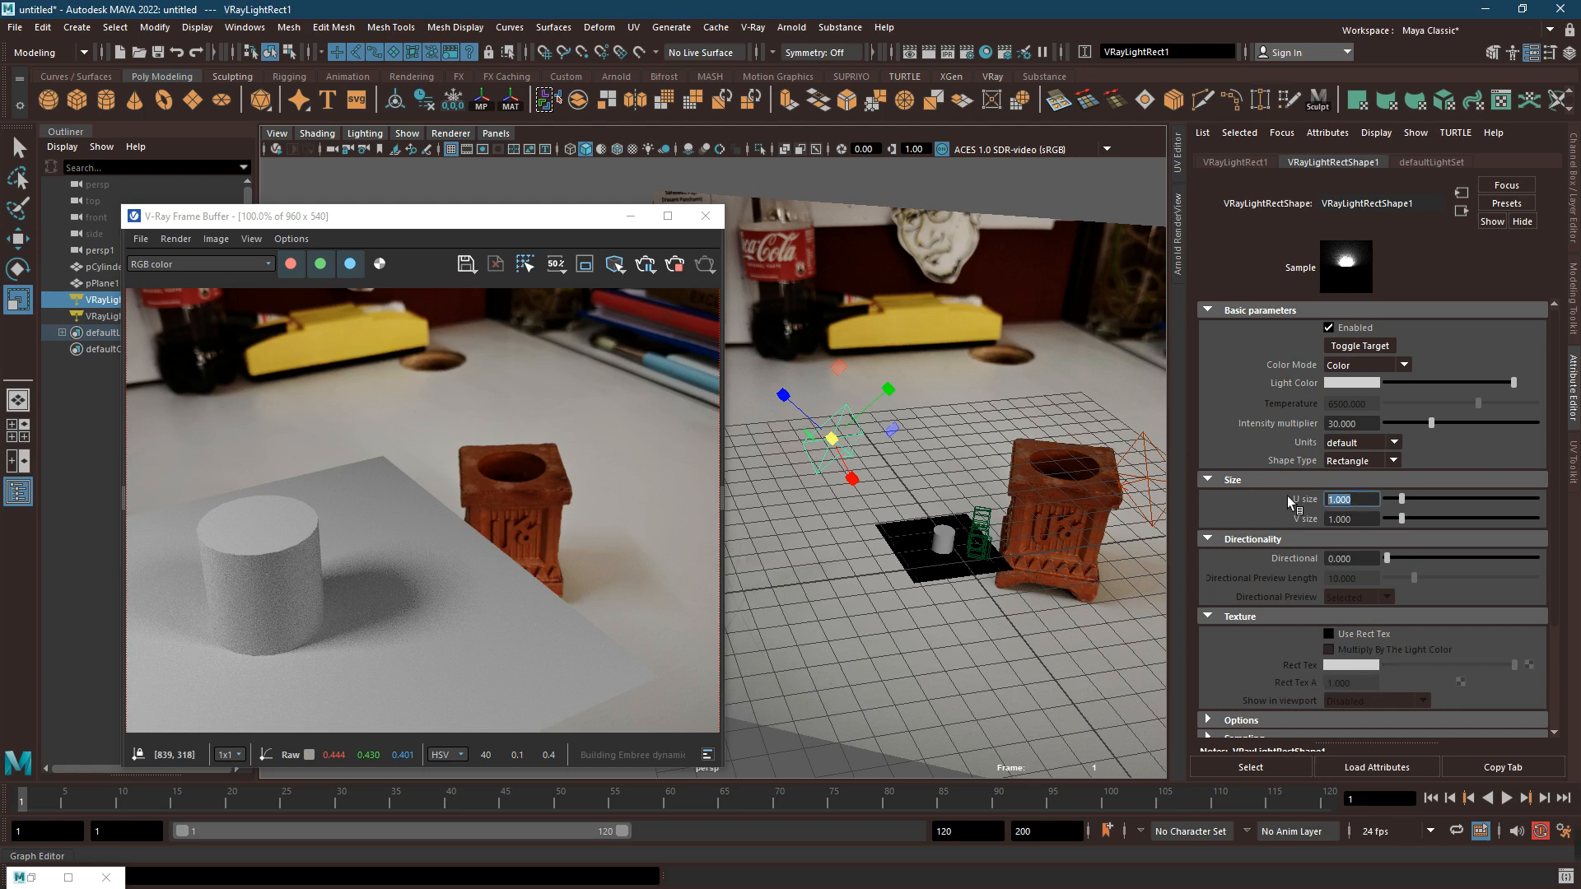
{"action": "type", "text": "2"}
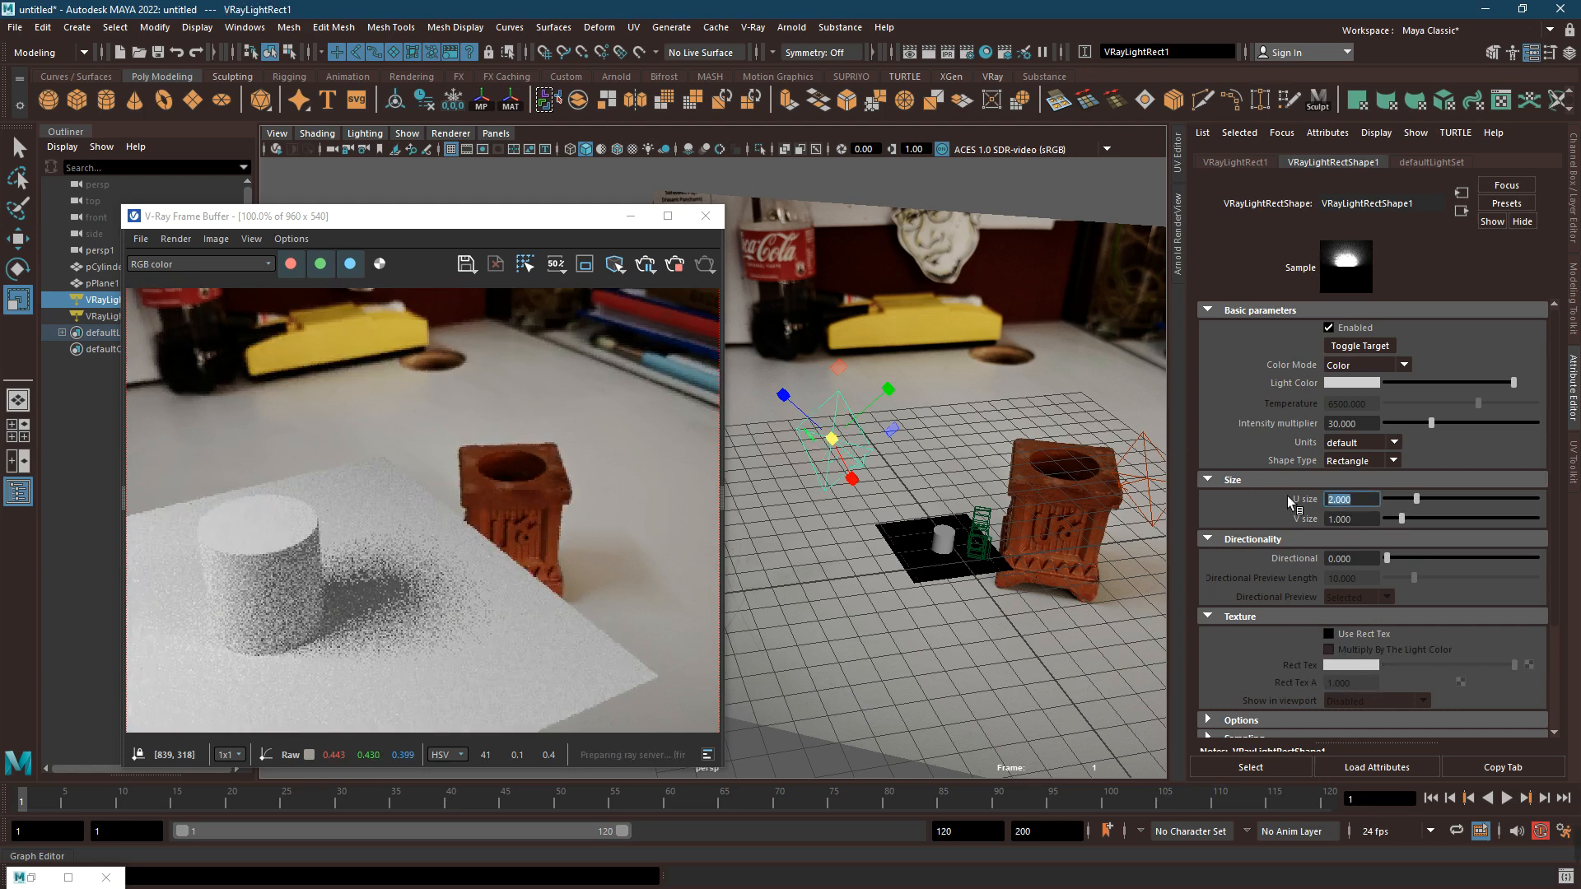
{"action": "key", "text": "Tab"}
{"action": "type", "text": "2"}
{"action": "key", "text": "Return"}
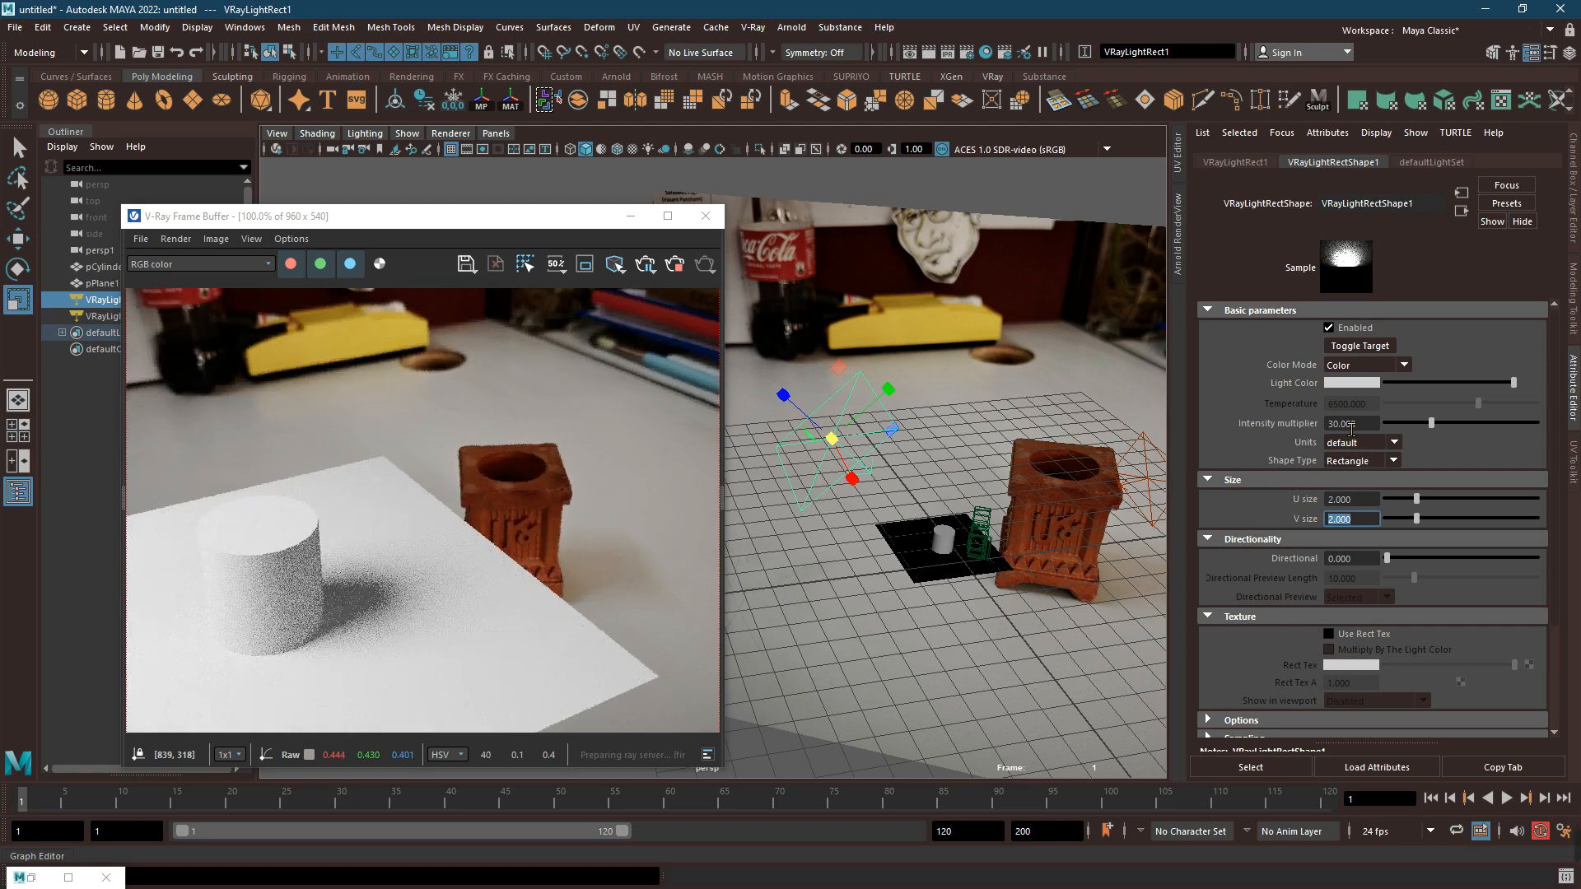
Reduce the selected light's U size and V size to 0.2
{"action": "left_click", "coordinate": [1351, 424]}
{"action": "left_click", "coordinate": [1343, 499]}
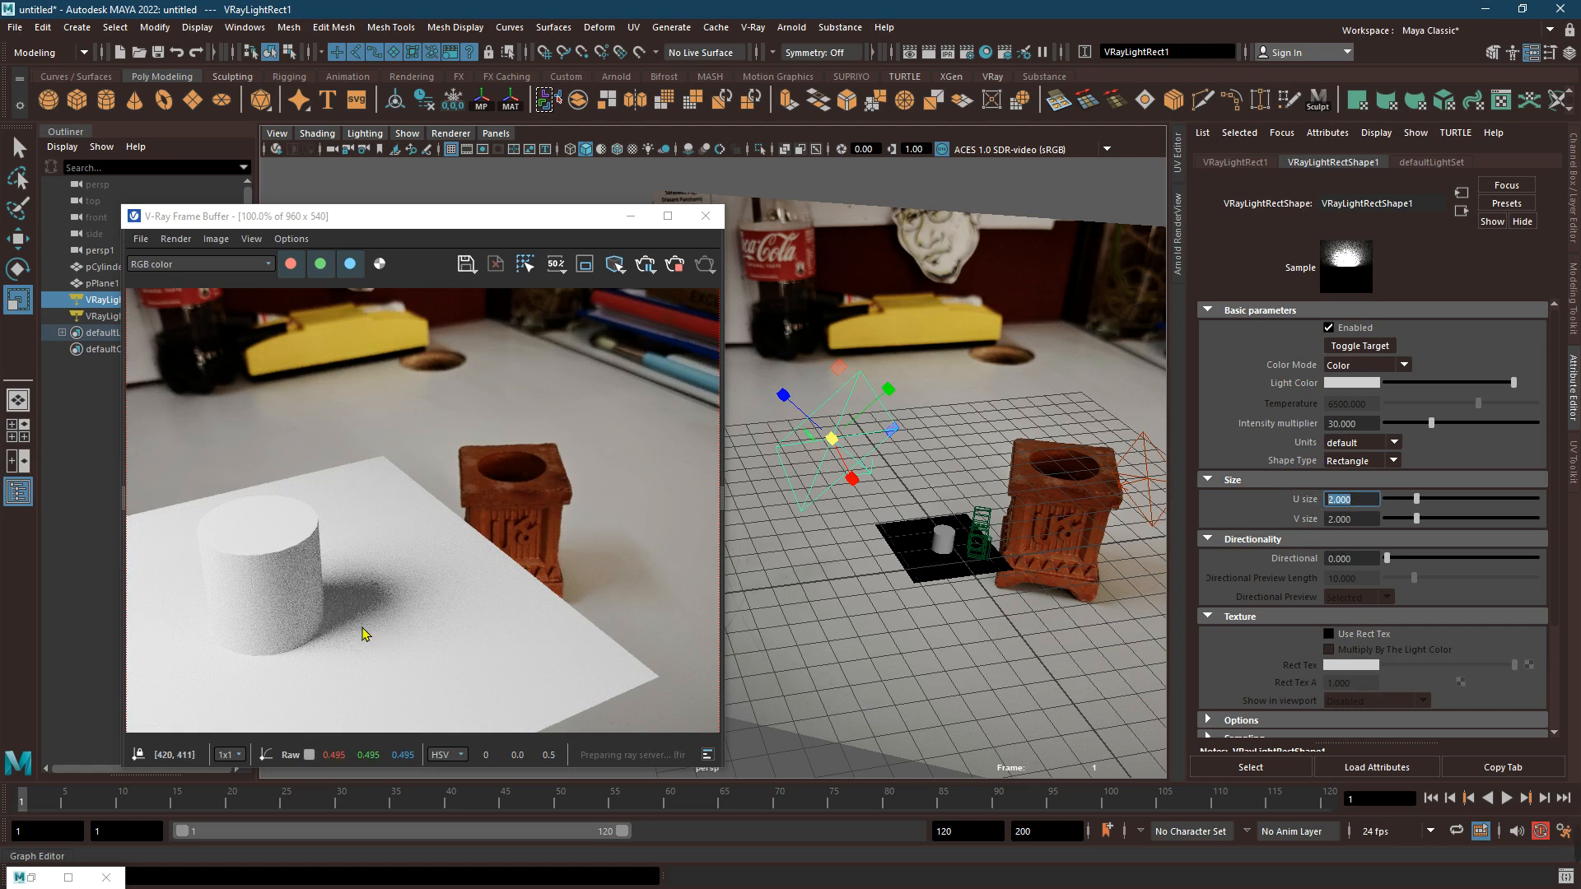
{"action": "type", "text": ".2"}
{"action": "key", "text": "Tab"}
{"action": "type", "text": ".2"}
{"action": "key", "text": "Return"}
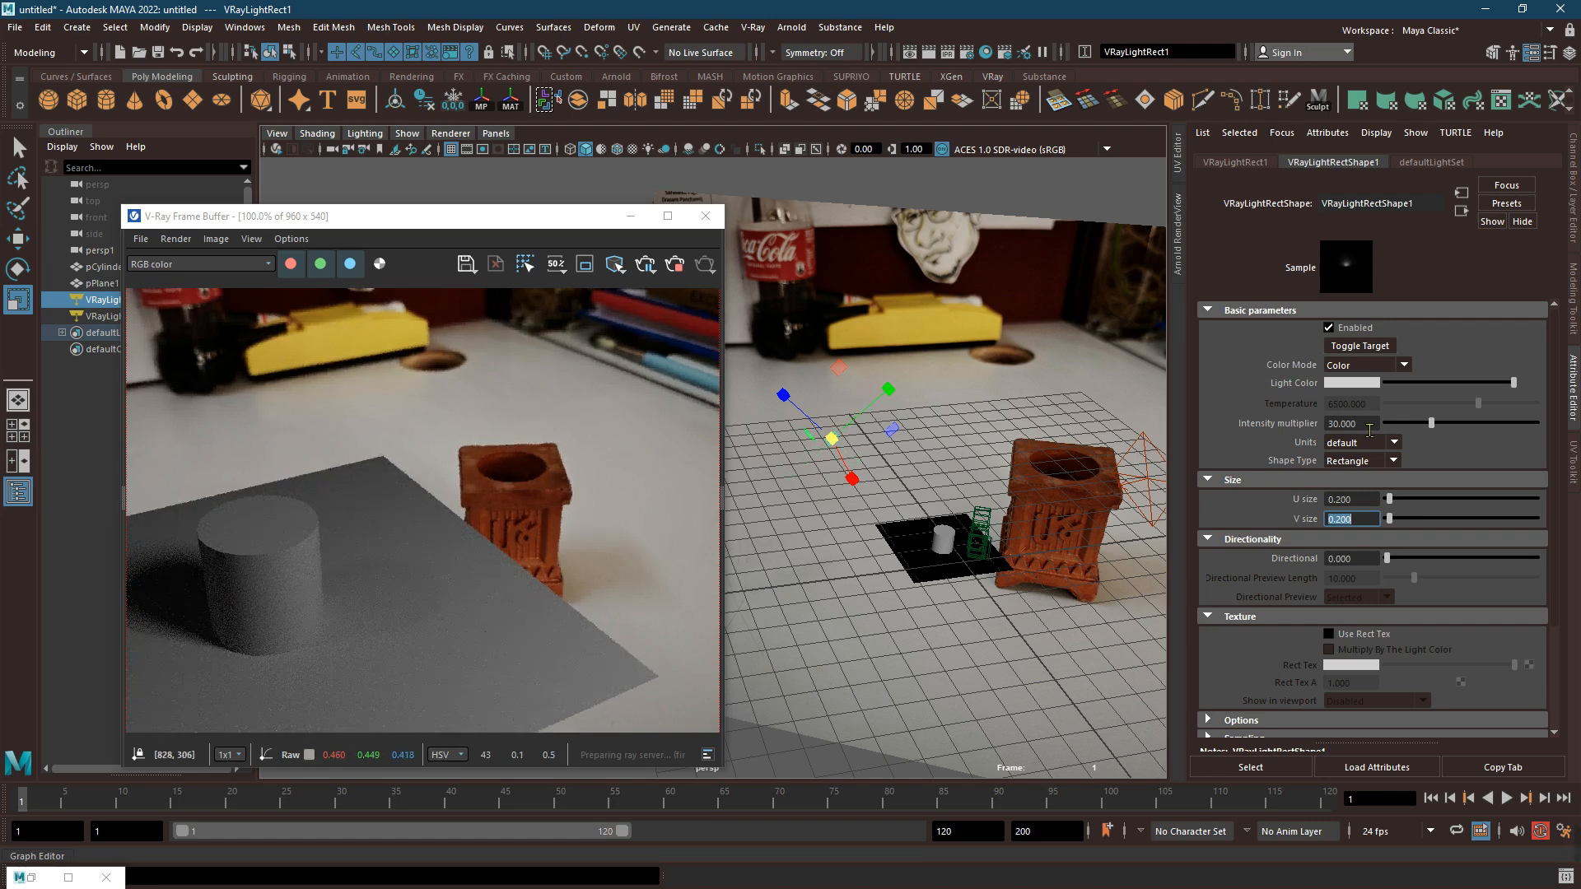
Try raising the light's intensity multiplier to 92.222, and undo that change along with the 0.2 size values
{"action": "double_click", "coordinate": [1372, 425]}
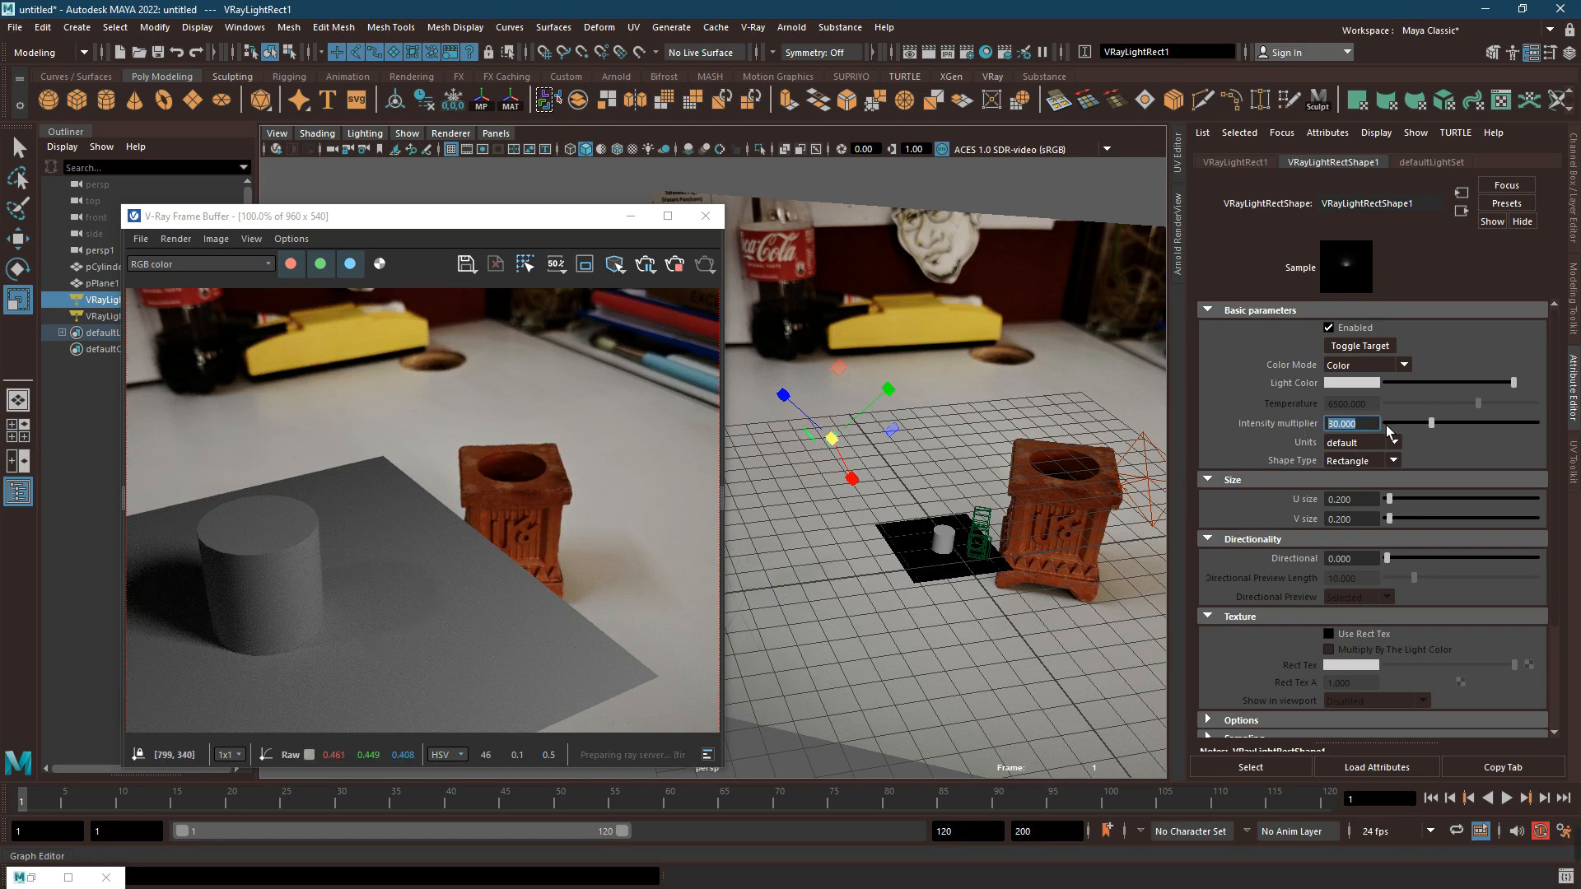
{"action": "left_click_drag", "start_coordinate": [1434, 425], "coordinate": [1524, 425]}
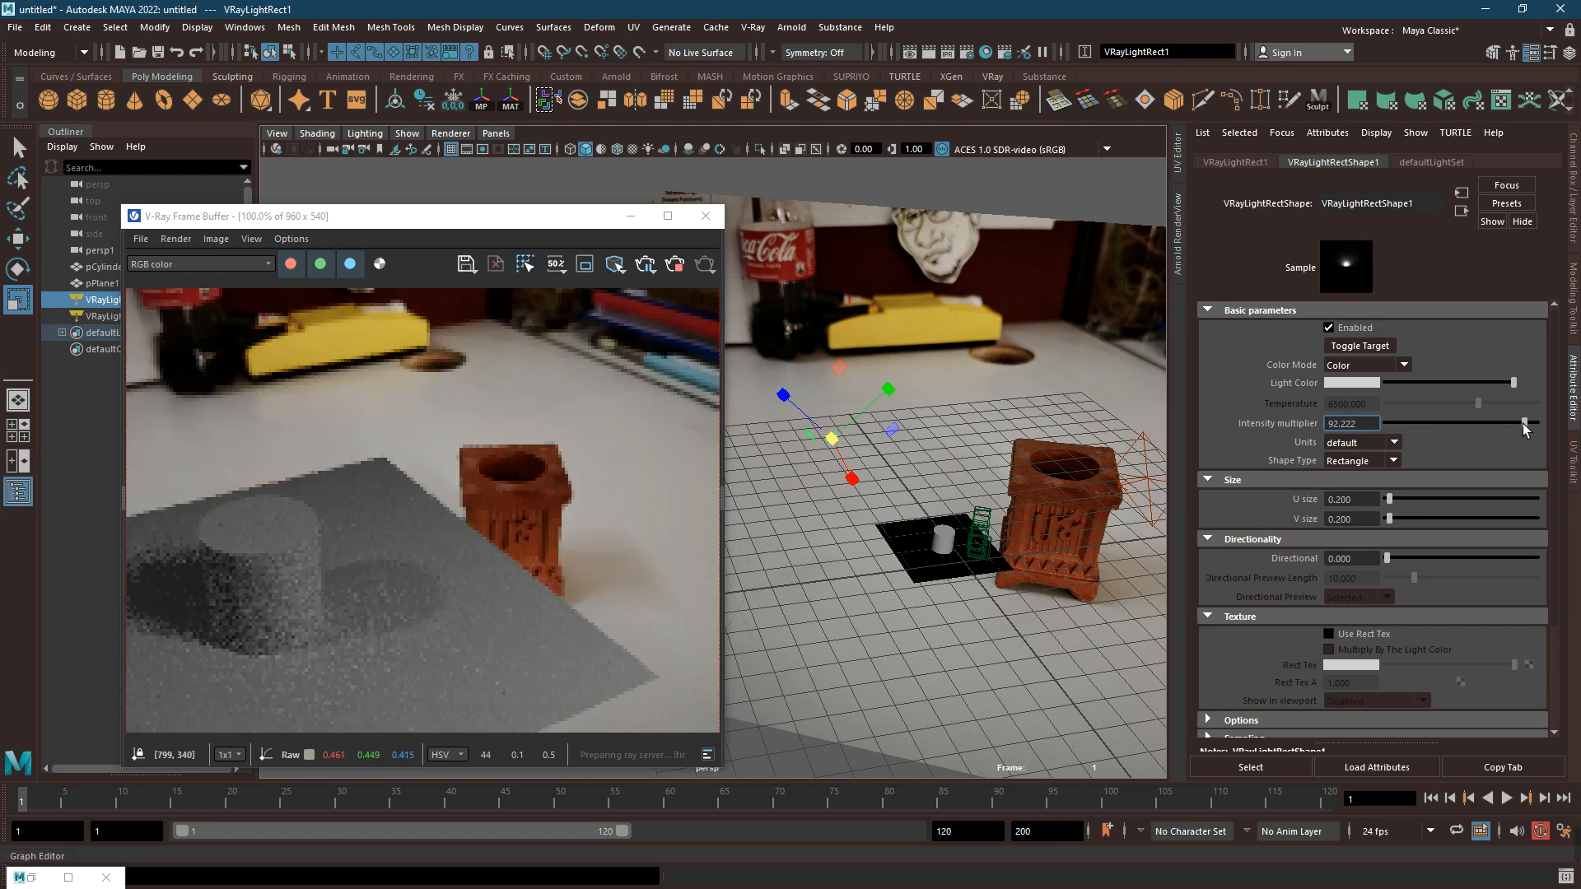
{"action": "key", "text": "ctrl+z"}
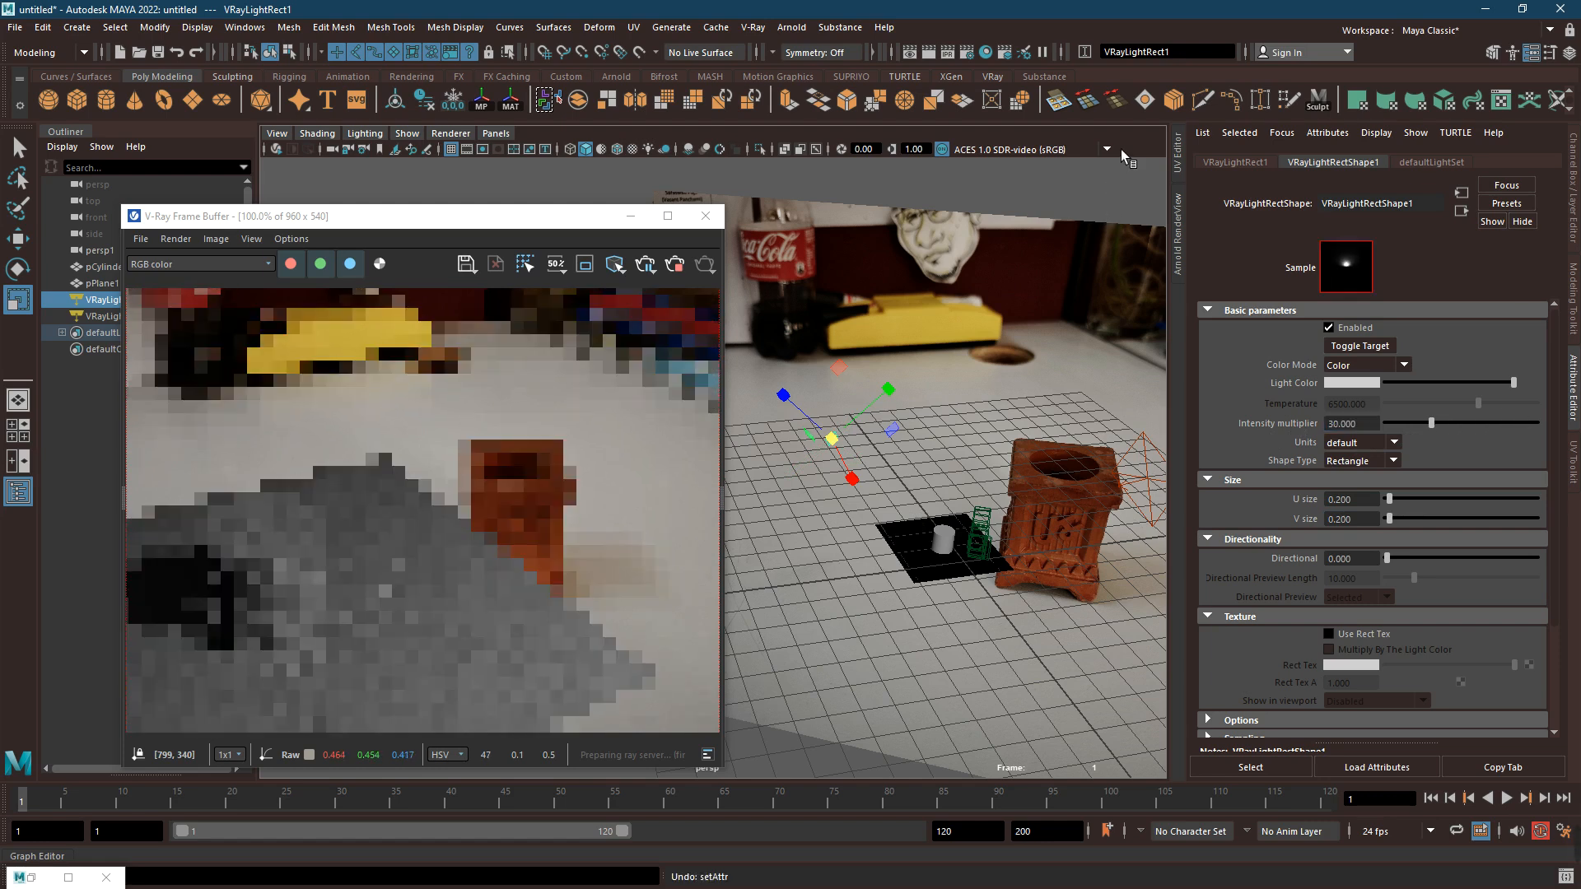
{"action": "key", "text": "ctrl+z"}
{"action": "key", "text": "ctrl+z"}
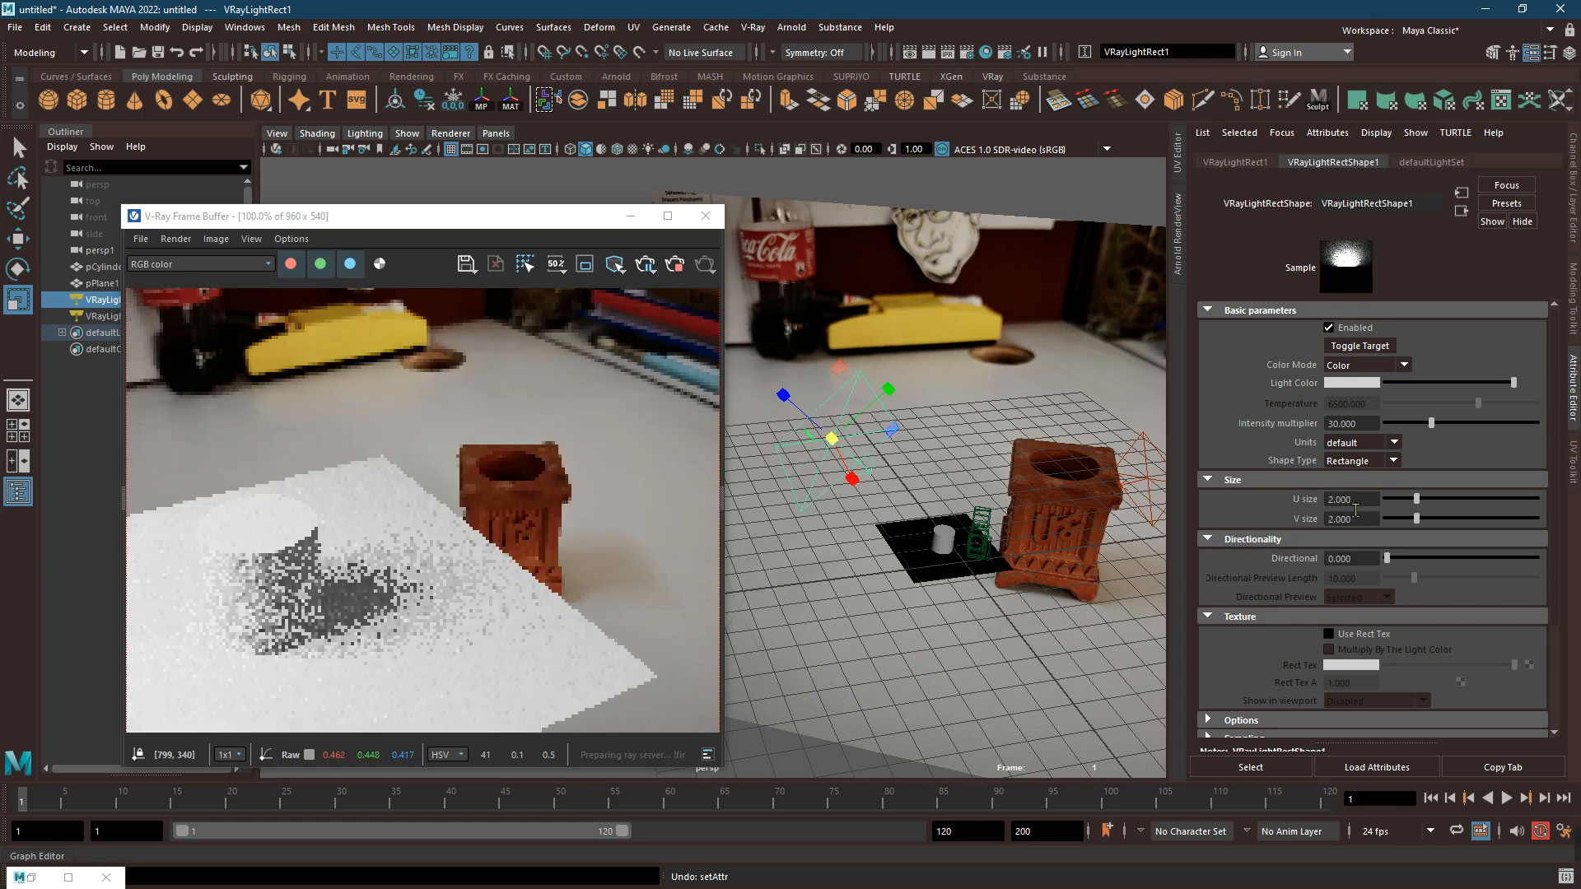
Set the light's U size and V size to 1
{"action": "double_click", "coordinate": [1349, 500]}
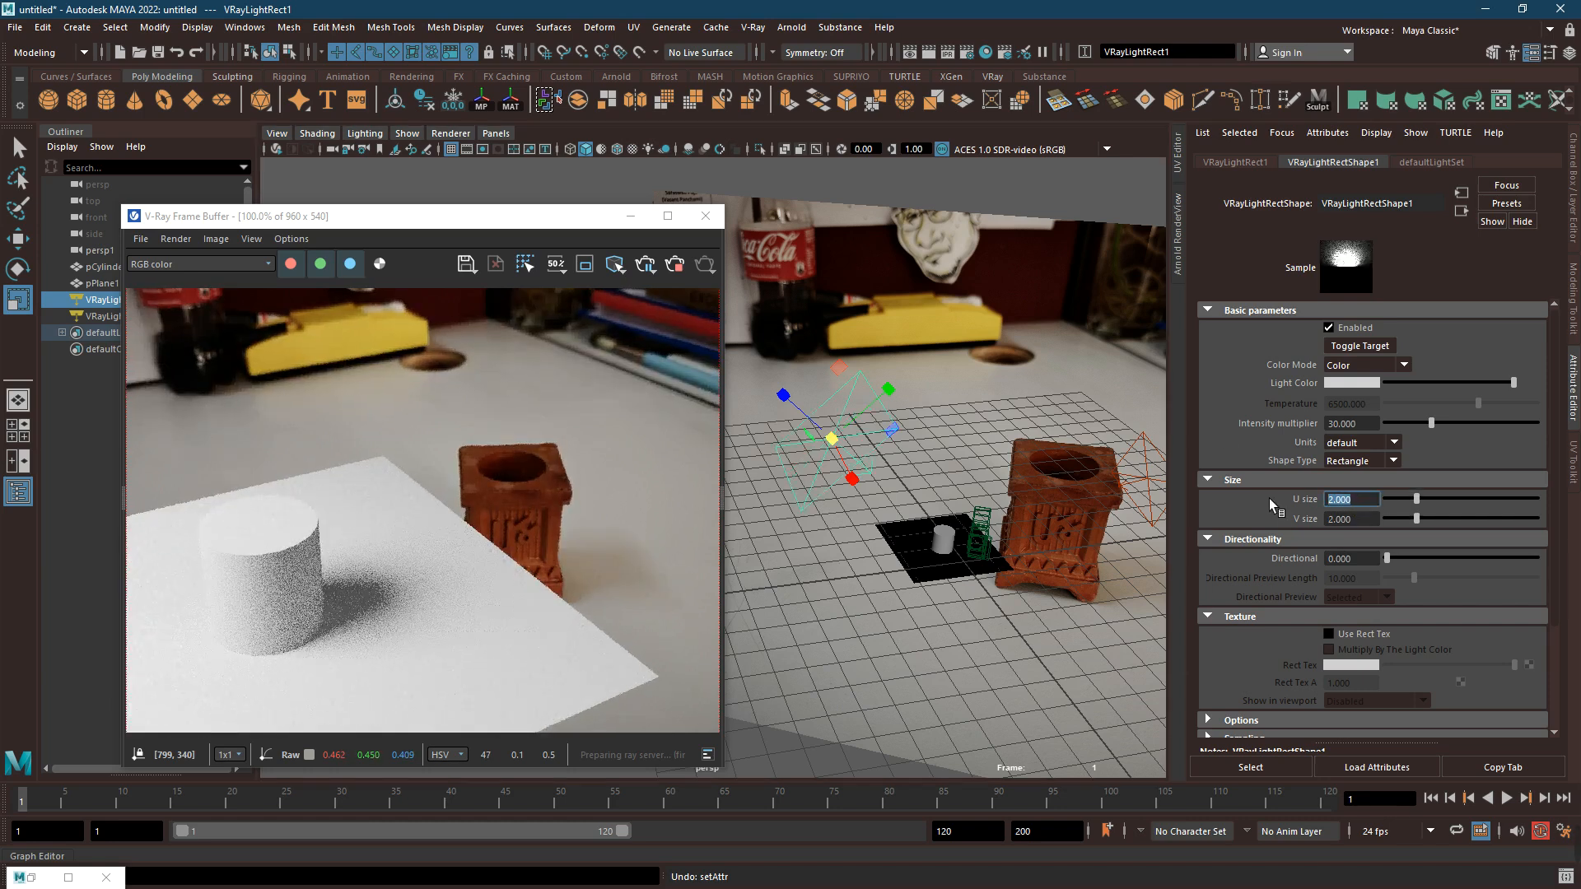
{"action": "type", "text": "1"}
{"action": "key", "text": "Tab"}
{"action": "type", "text": "1"}
{"action": "key", "text": "Tab"}
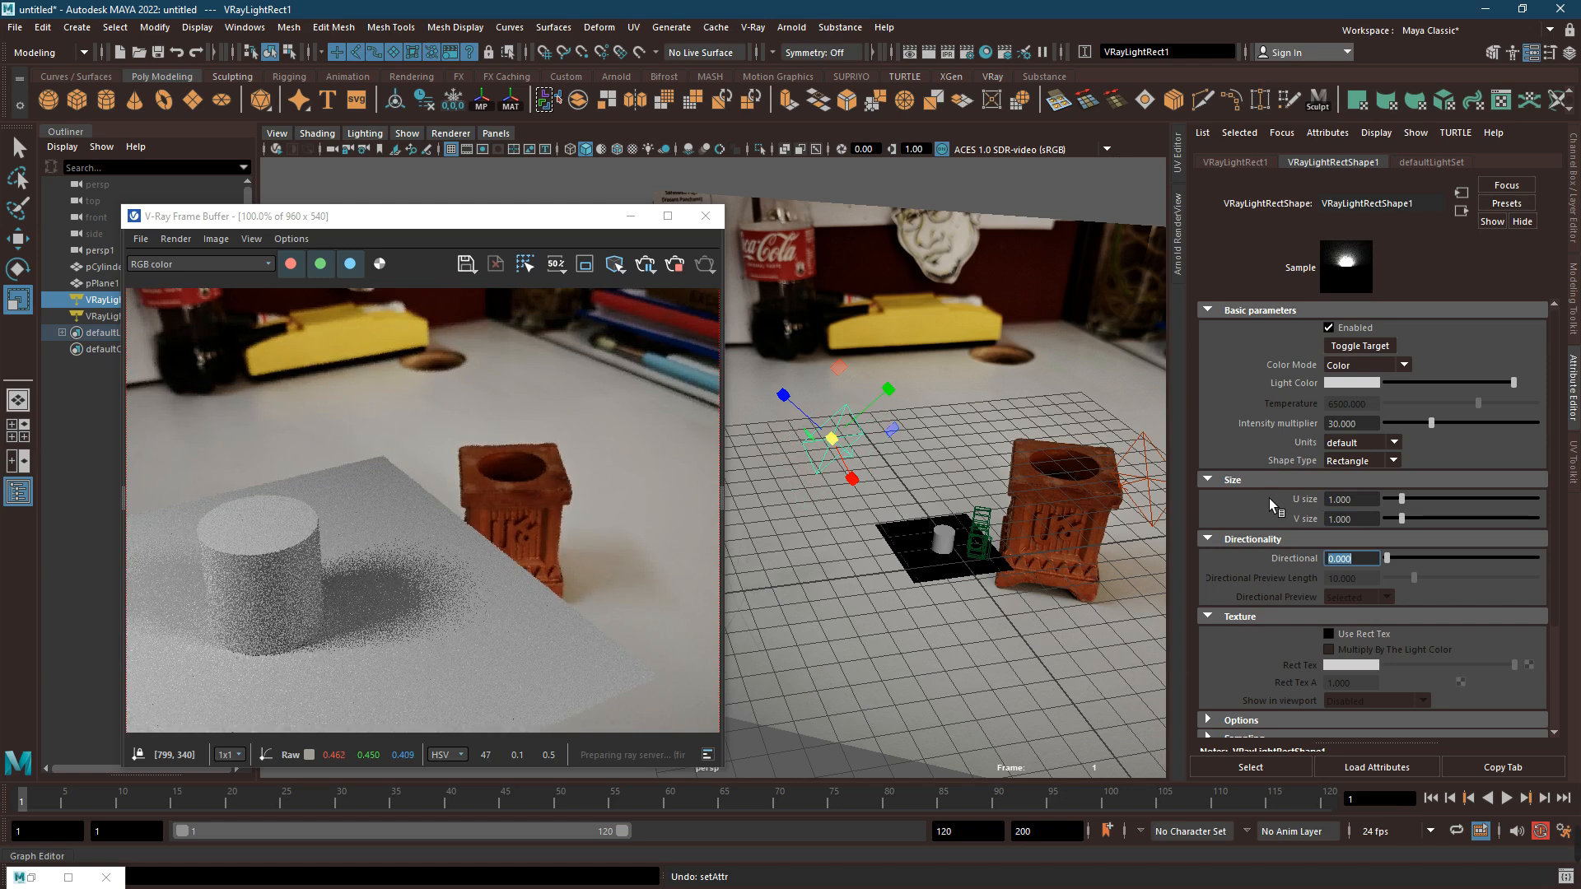
Enable Matte Surface on the ground plane's VRayMtlWrapper1 material and check the shadow in the alpha channel
{"action": "left_click_drag", "start_coordinate": [851, 523], "coordinate": [972, 527], "text": "alt"}
{"action": "left_click", "coordinate": [939, 576]}
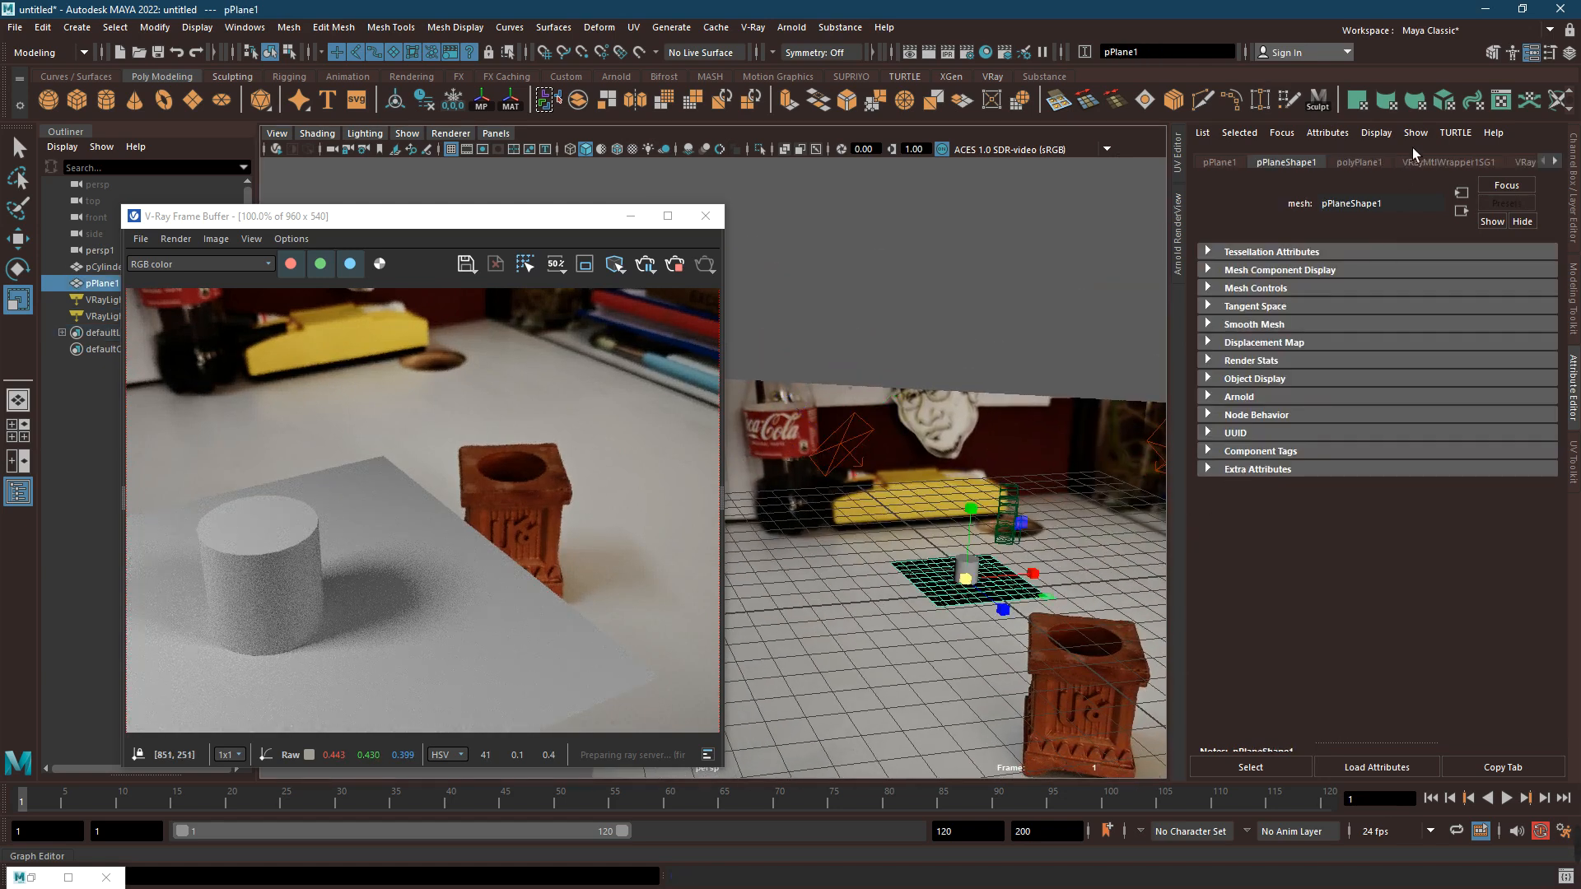
{"action": "left_click", "coordinate": [1432, 163]}
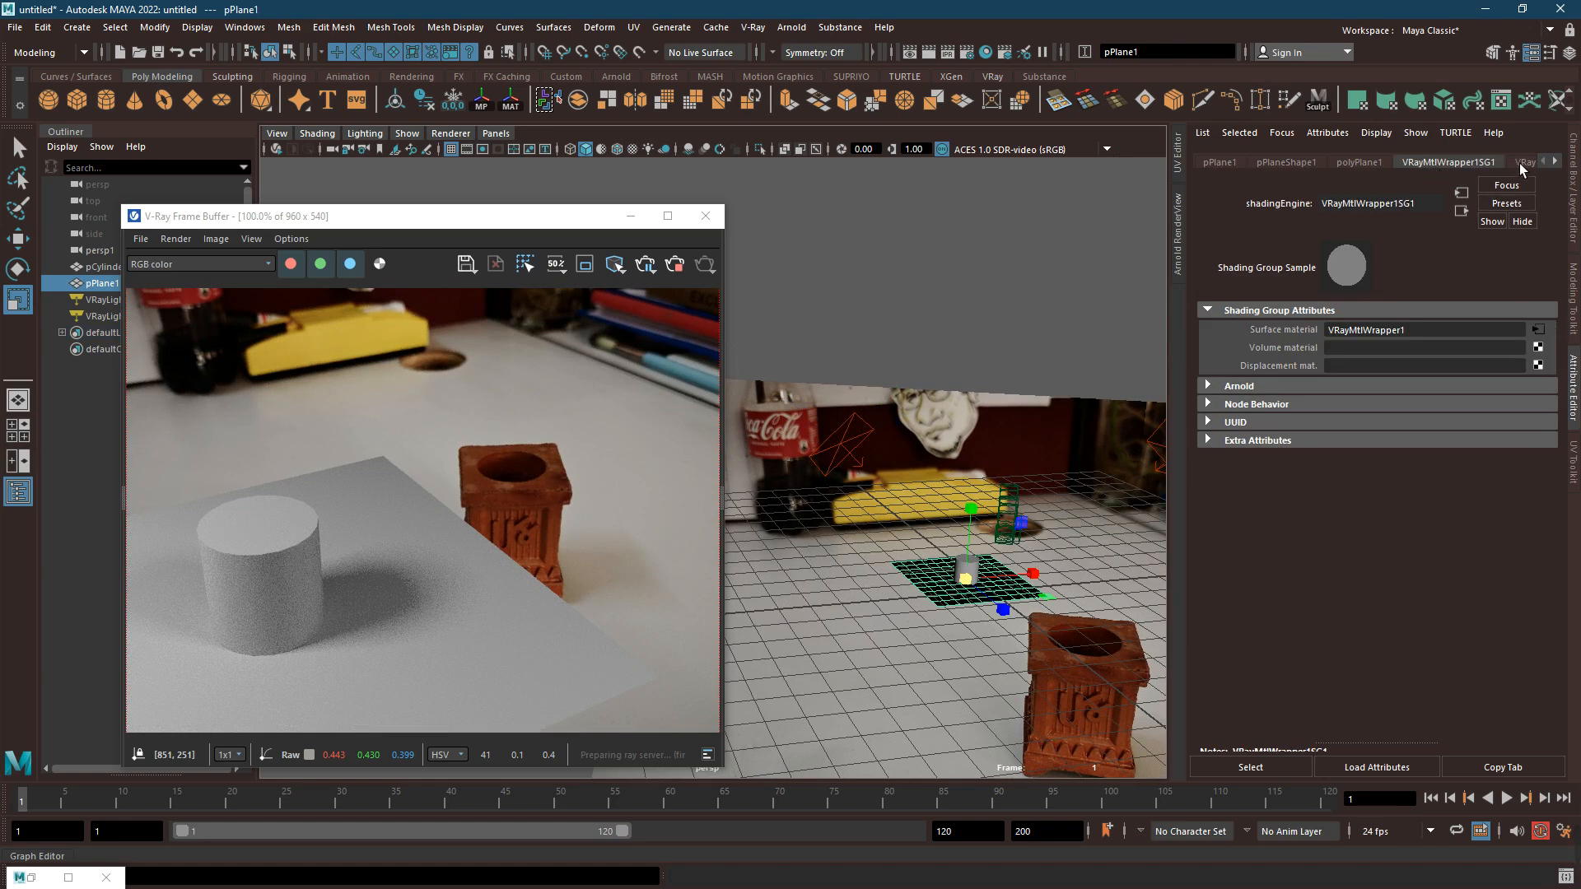
{"action": "left_click", "coordinate": [1520, 163]}
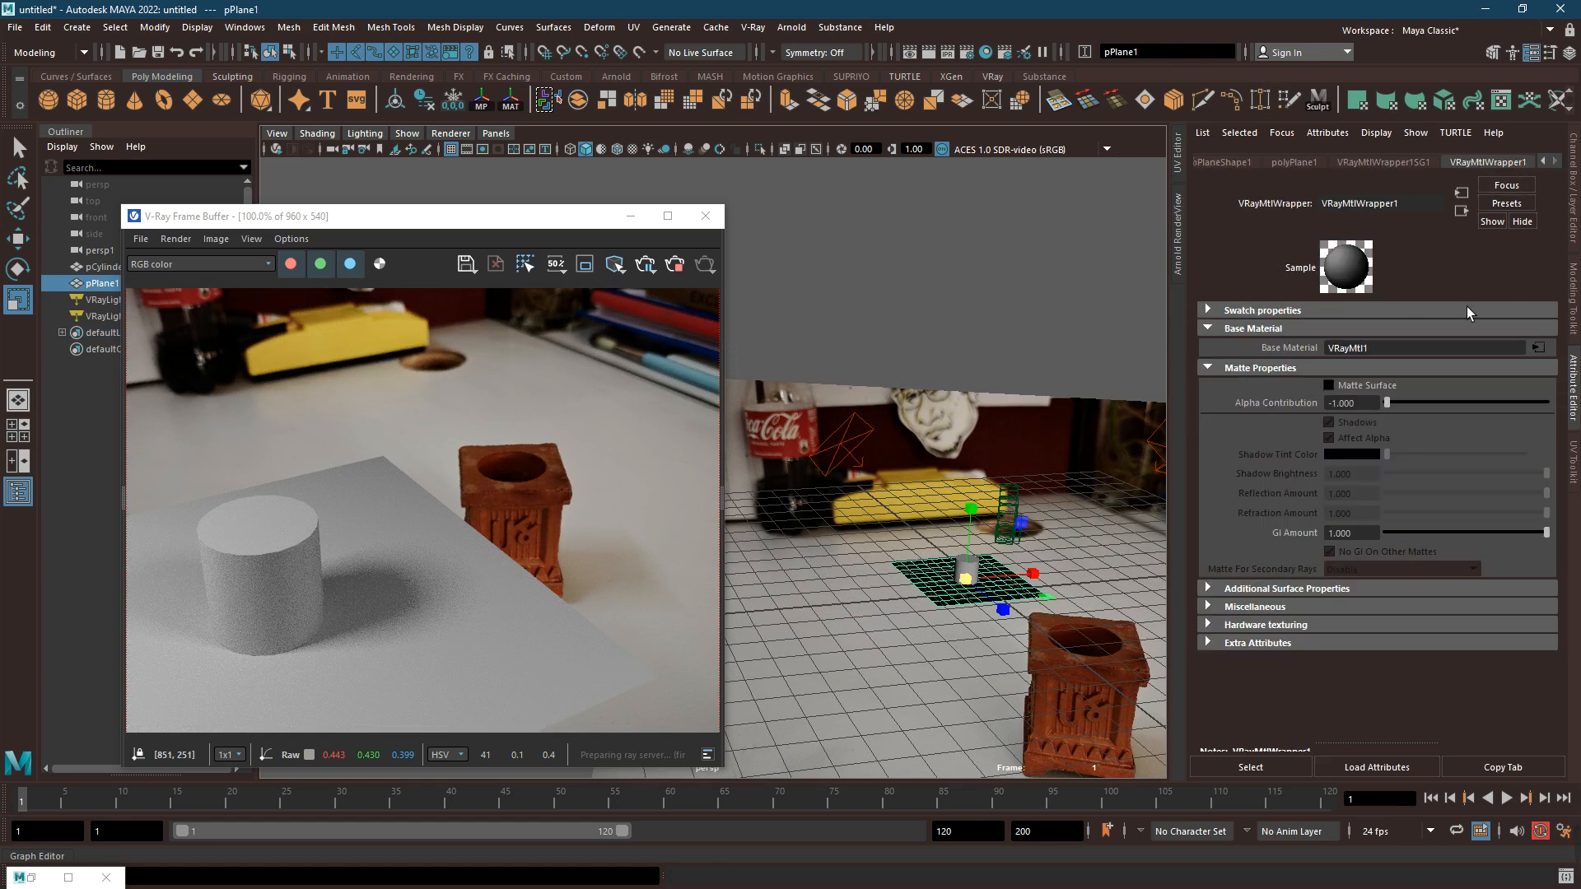
{"action": "left_click", "coordinate": [1359, 384]}
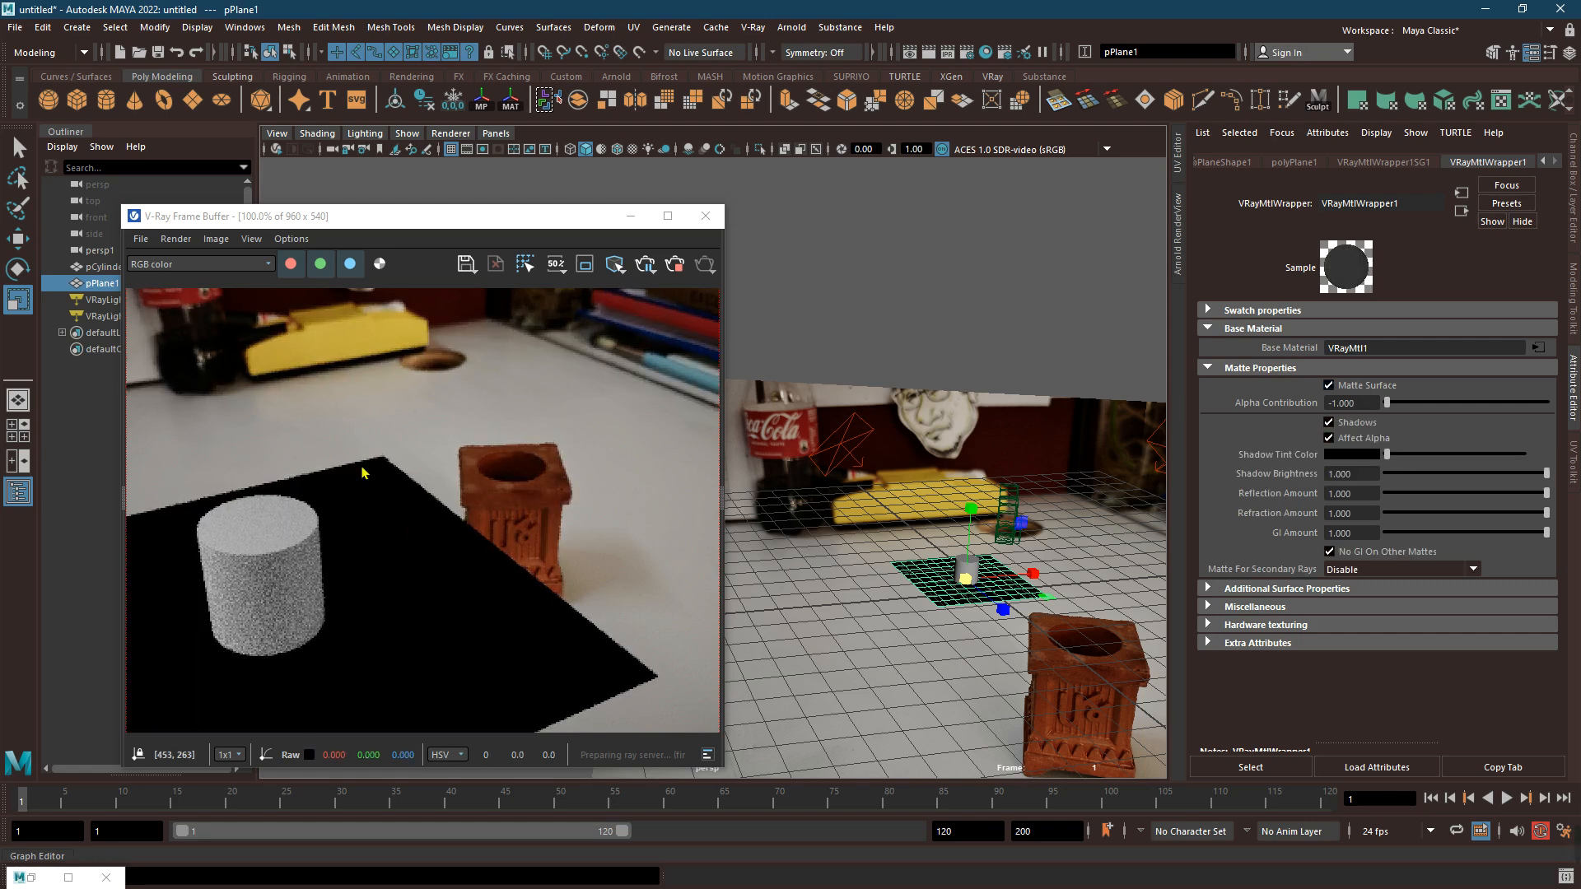
{"action": "left_click", "coordinate": [379, 263]}
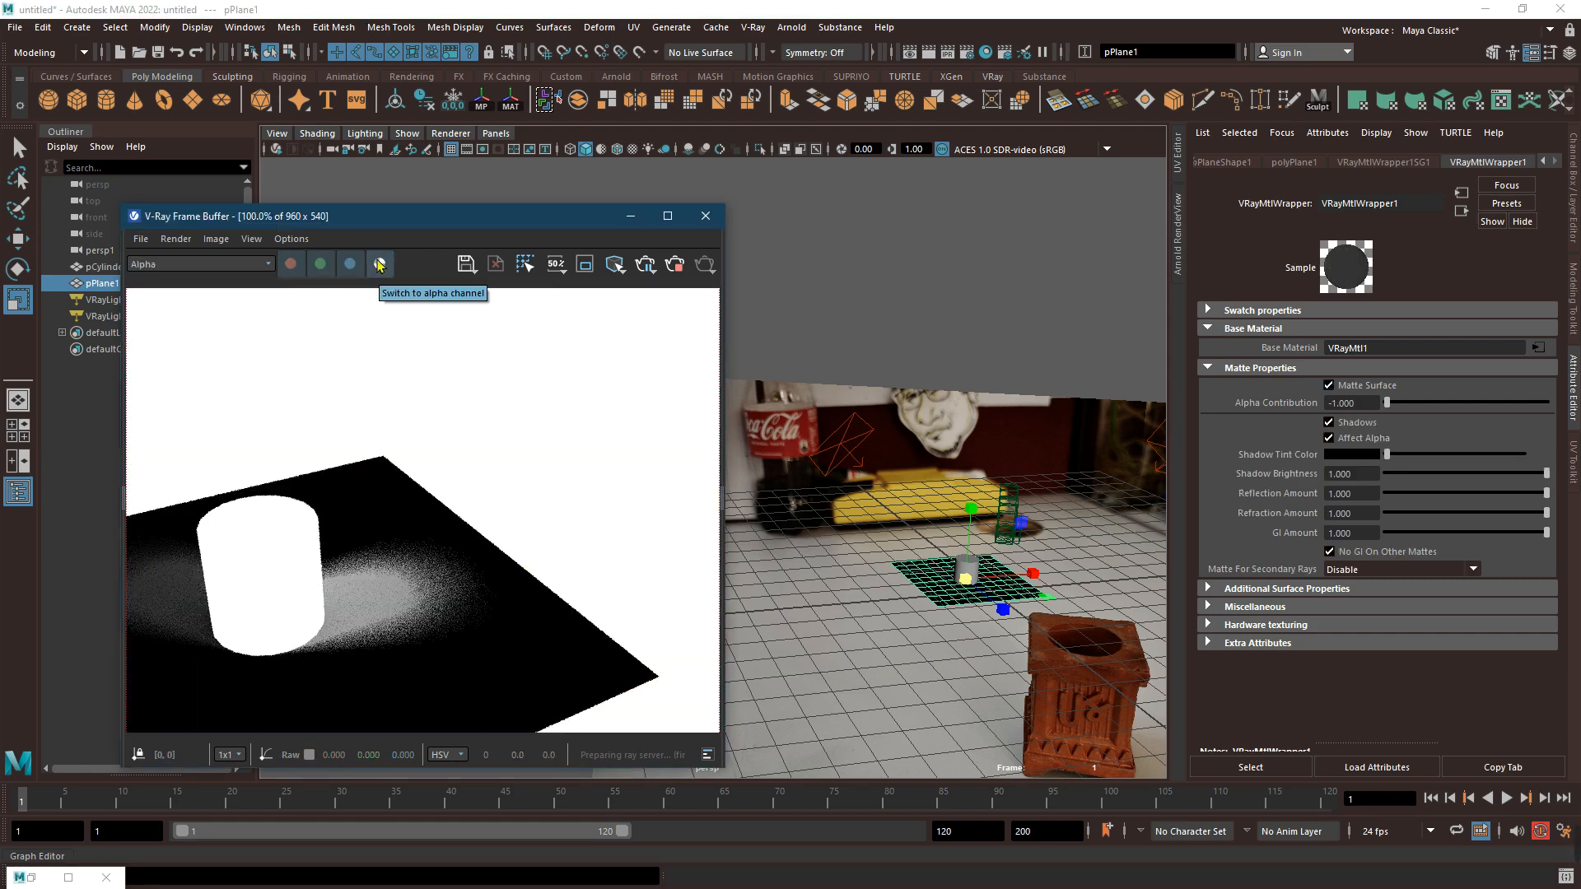
{"action": "left_click", "coordinate": [379, 264]}
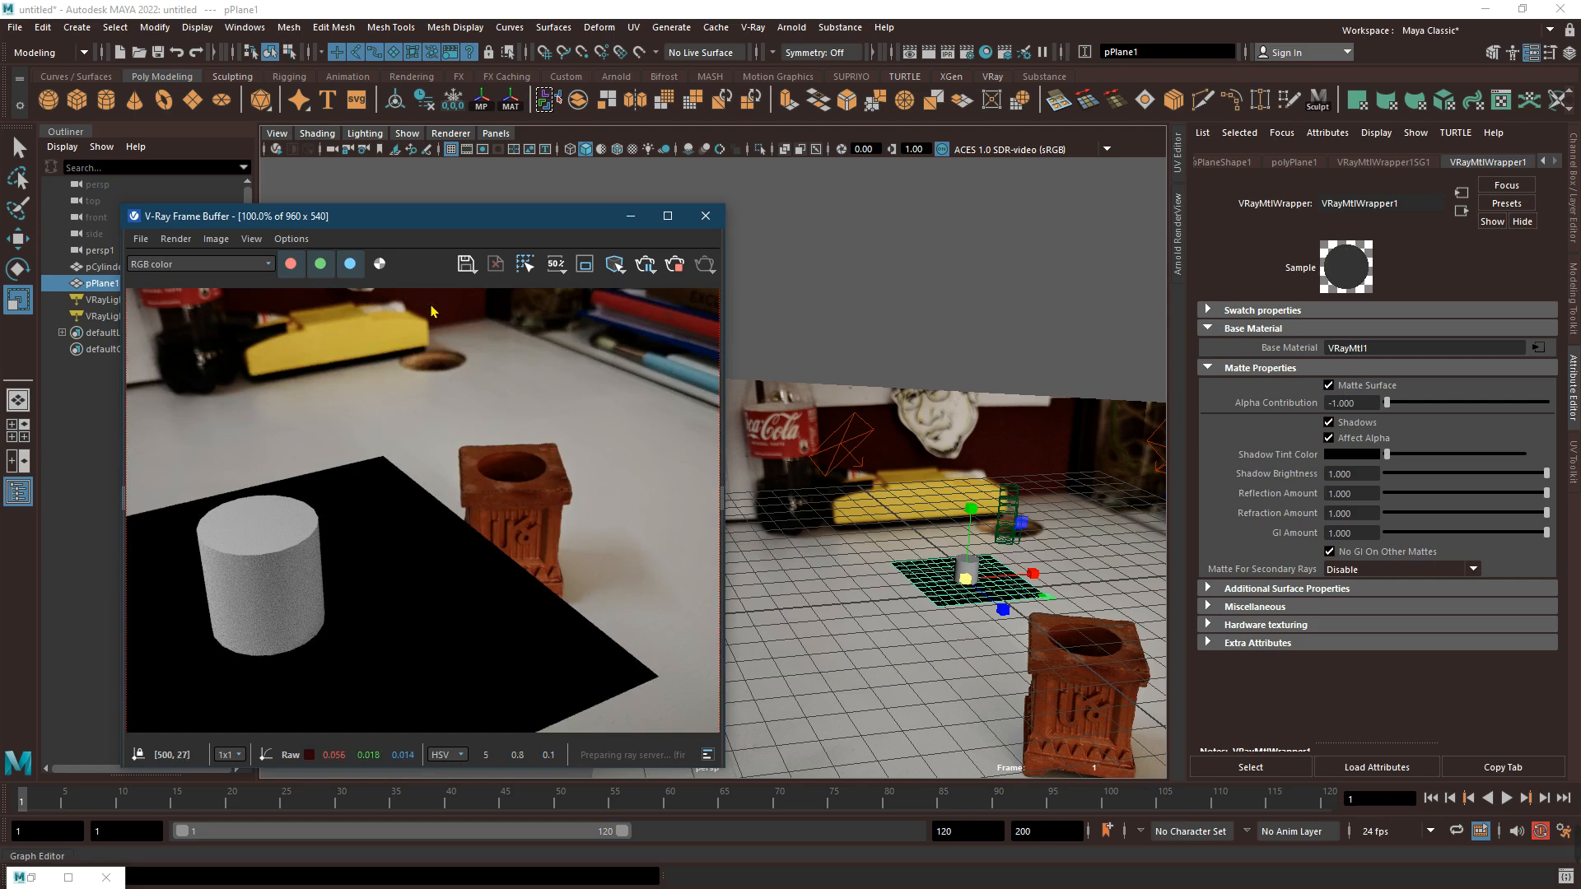
Look through the persp1 camera and set its image plane's Display Mode to None
{"action": "left_click_drag", "start_coordinate": [445, 223], "coordinate": [297, 515]}
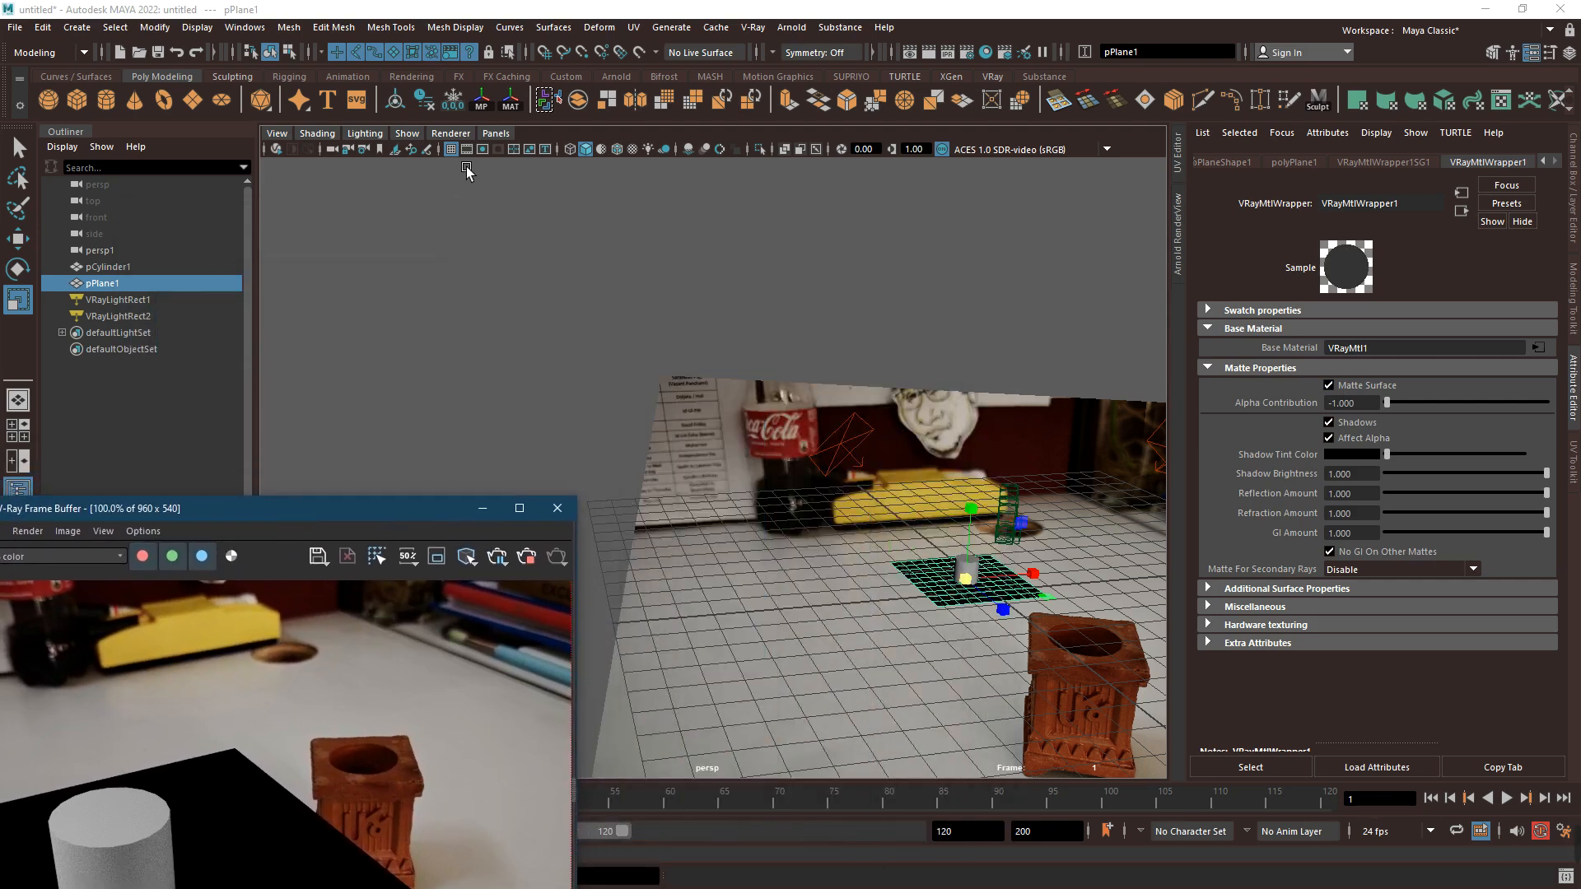
{"action": "left_click", "coordinate": [495, 133]}
{"action": "mouse_move", "coordinate": [554, 152]}
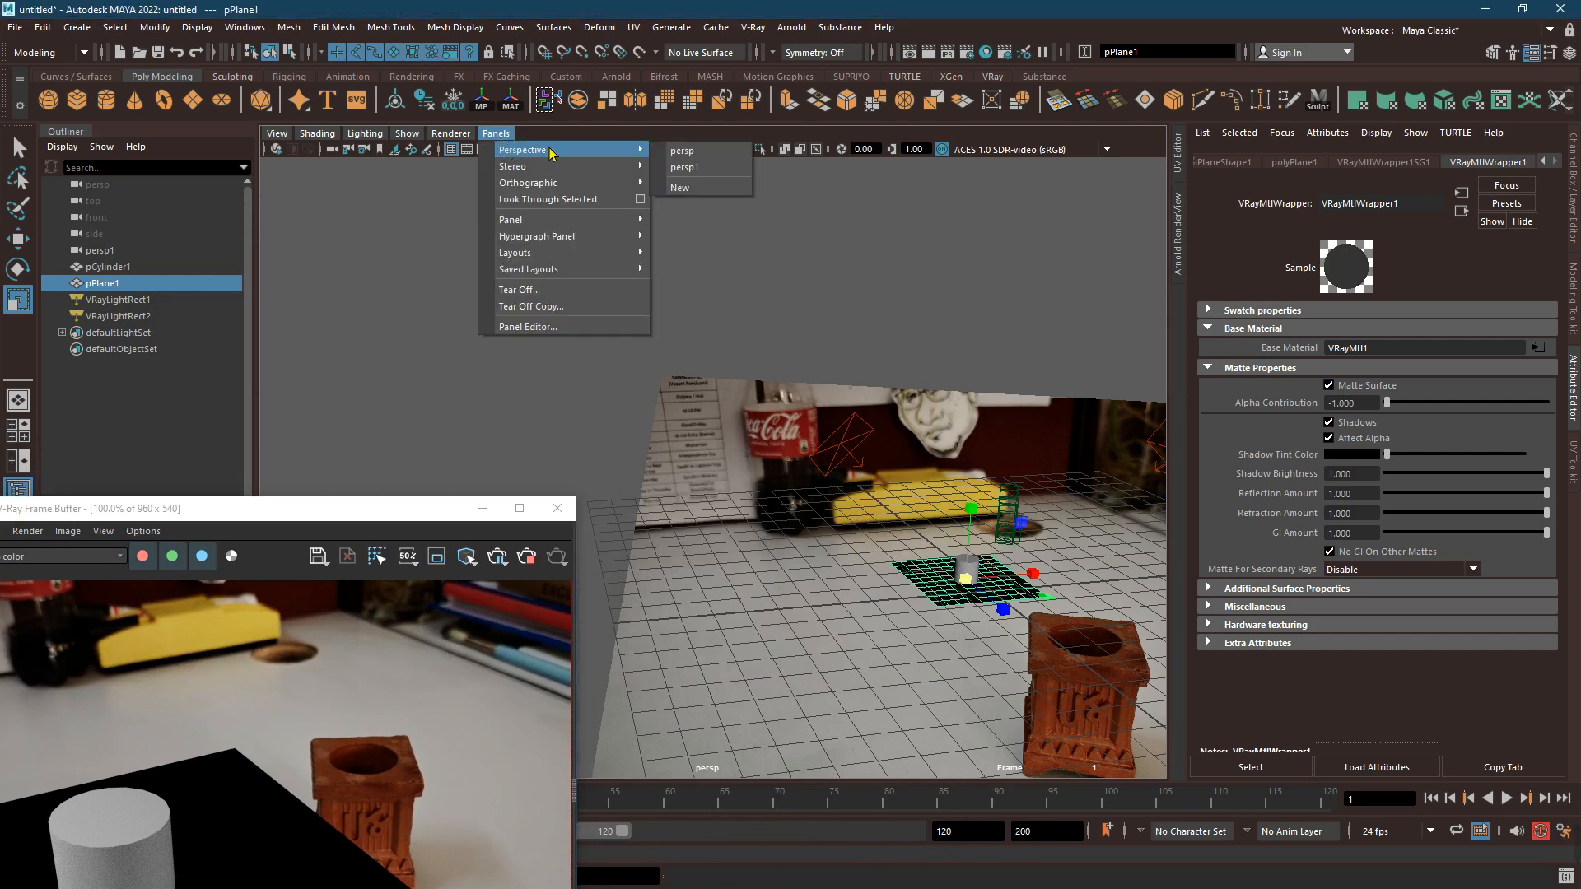
{"action": "left_click", "coordinate": [685, 167]}
{"action": "left_click", "coordinate": [754, 300]}
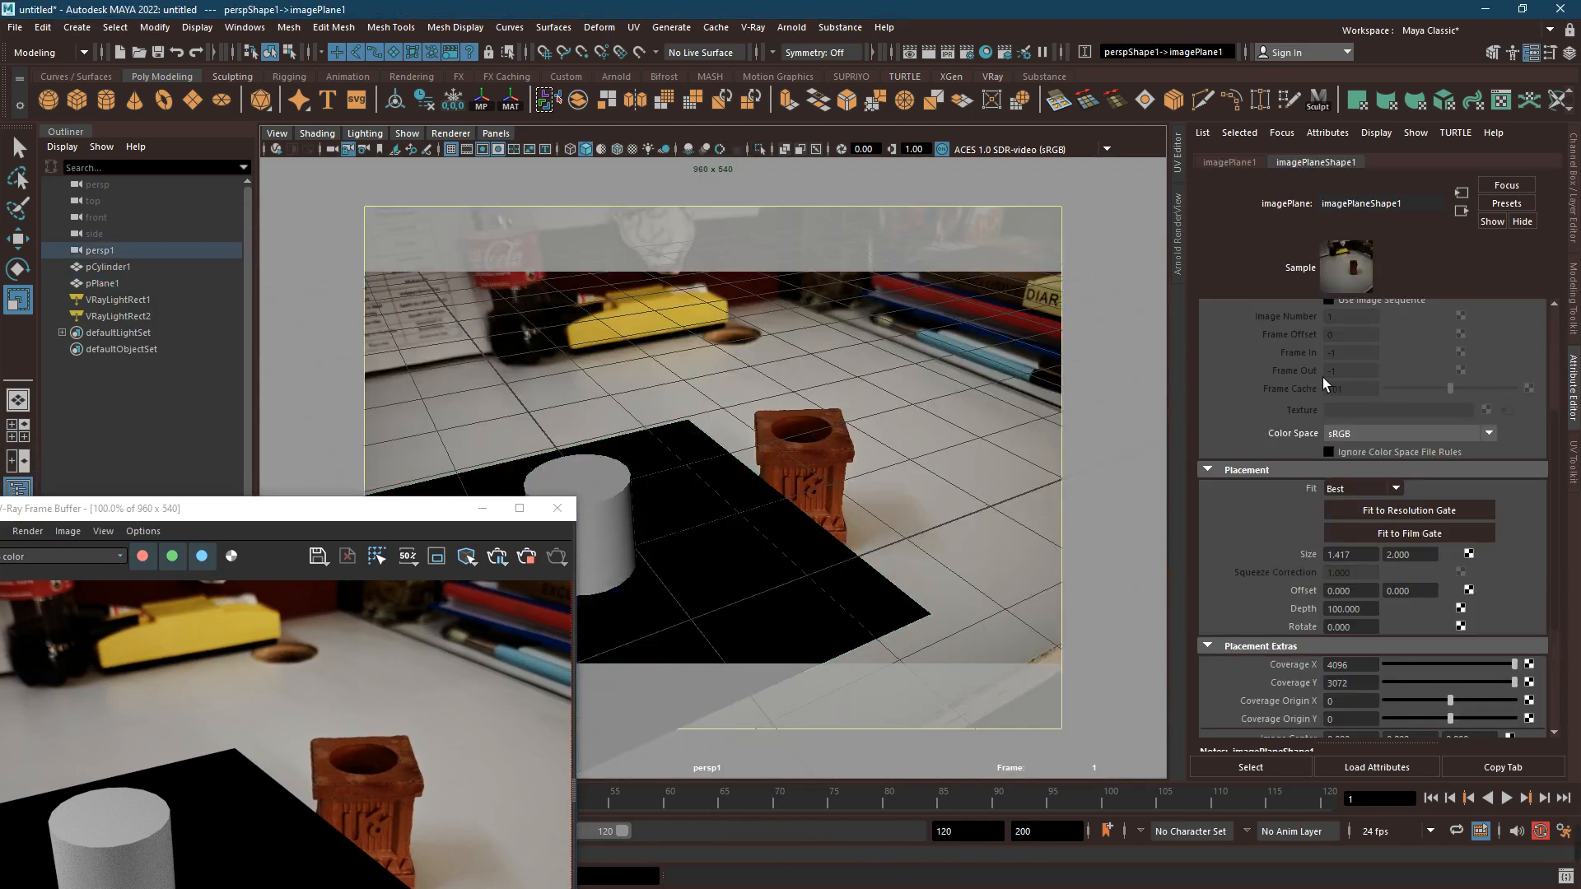
{"action": "scroll", "coordinate": [1377, 420], "scroll_direction": "up", "scroll_amount": 3}
{"action": "left_click", "coordinate": [1377, 365]}
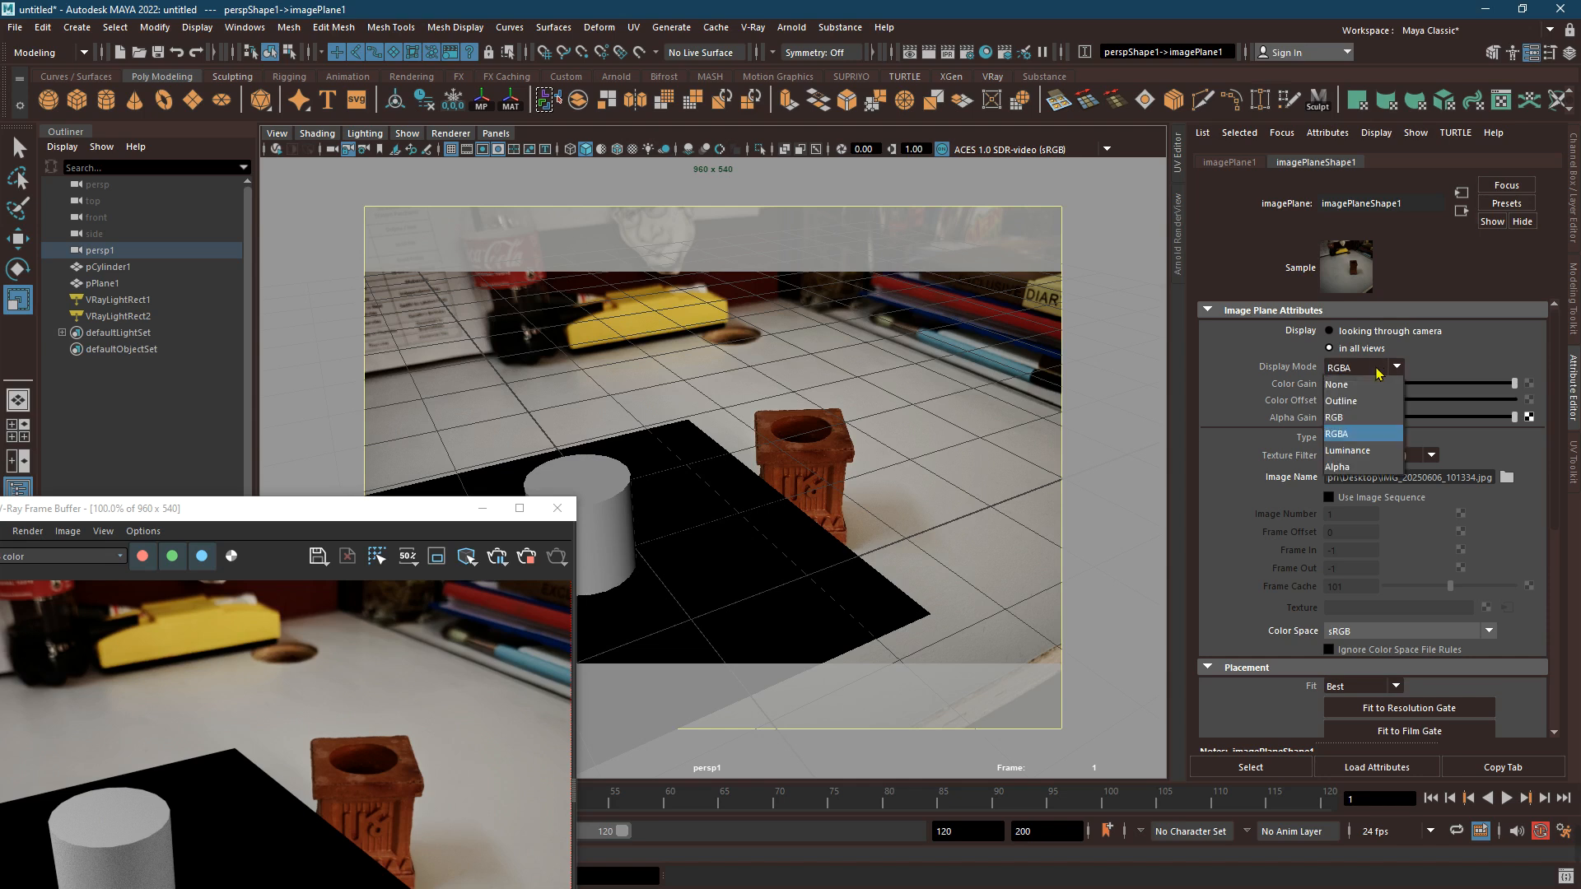
{"action": "left_click", "coordinate": [1351, 369]}
Inspect the matte render in the alpha and RGB channels of the frame buffer, and stop the interactive render
{"action": "left_click_drag", "start_coordinate": [371, 517], "coordinate": [633, 237]}
{"action": "scroll", "coordinate": [483, 466], "scroll_direction": "down", "scroll_amount": 5}
{"action": "scroll", "coordinate": [482, 463], "scroll_direction": "up", "scroll_amount": 4}
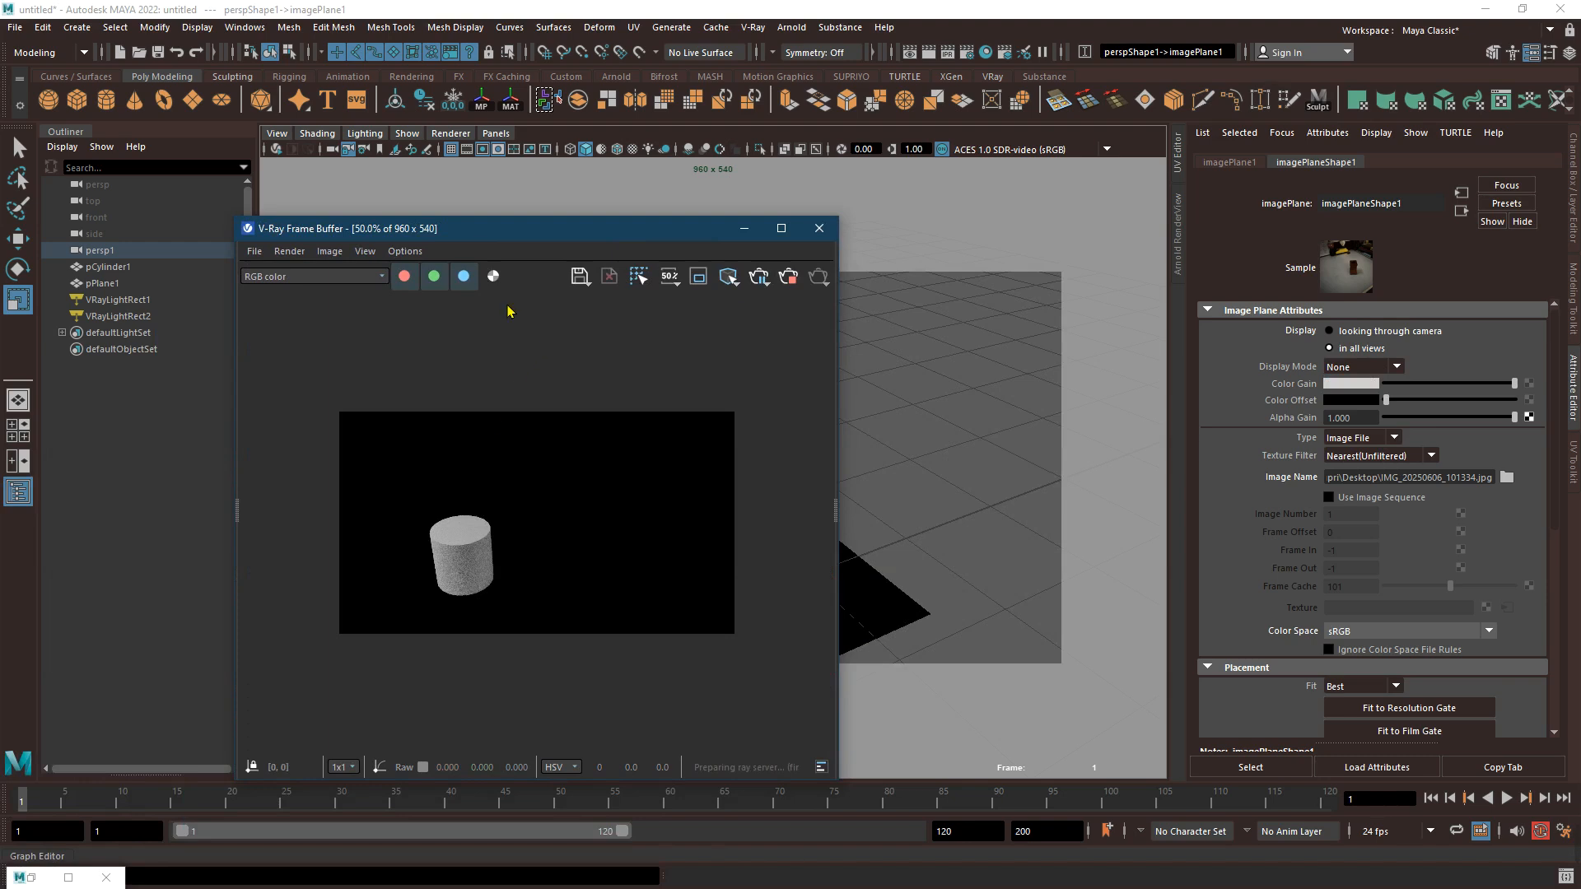
{"action": "left_click", "coordinate": [493, 276]}
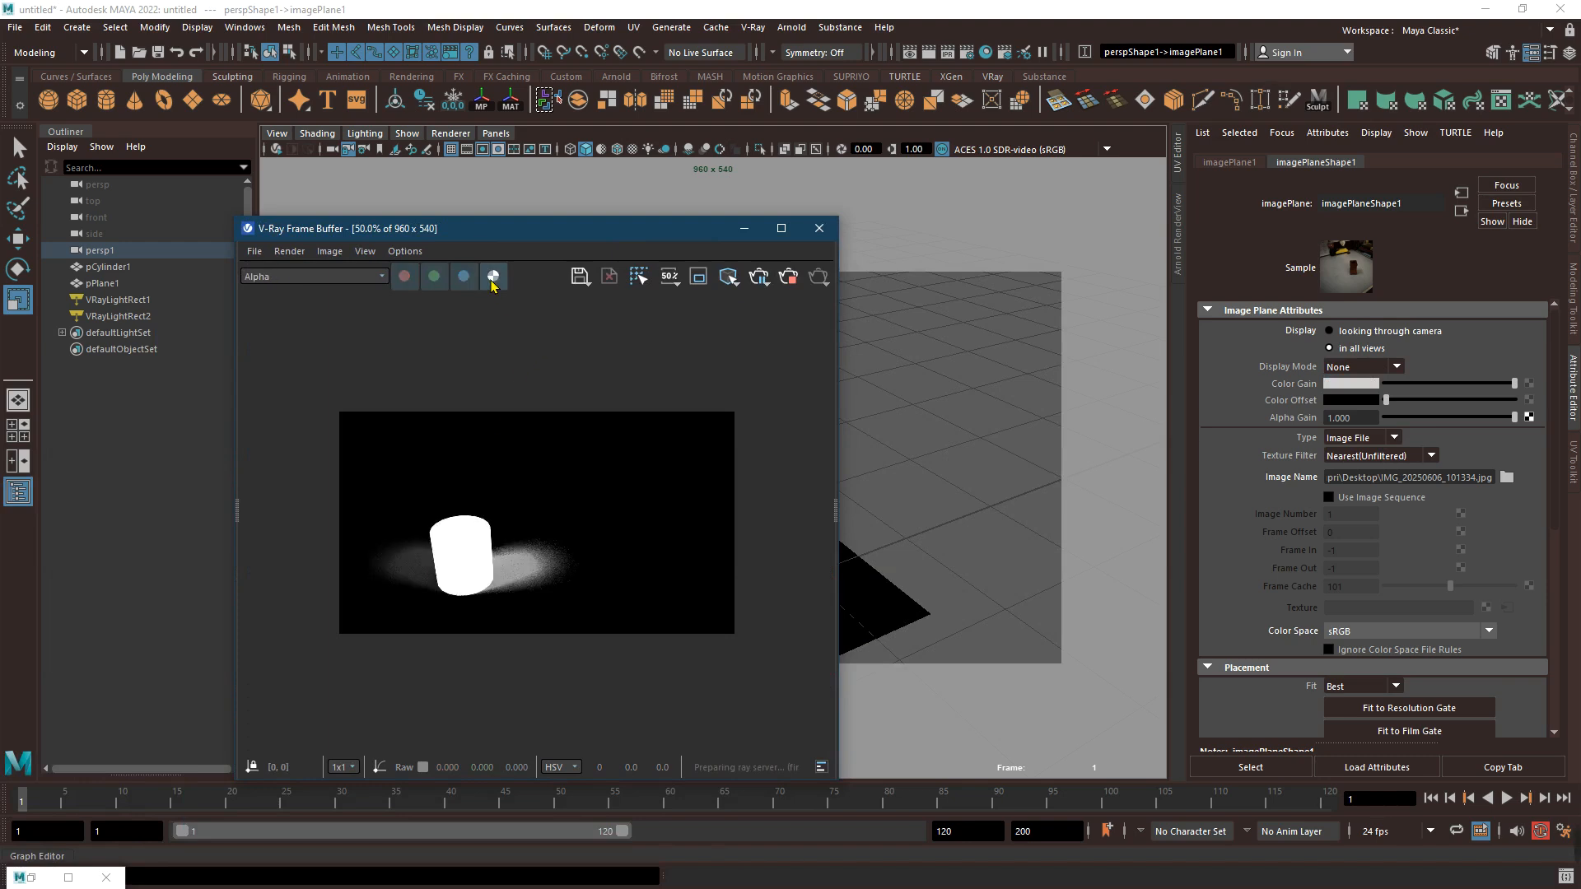
{"action": "left_click", "coordinate": [493, 277]}
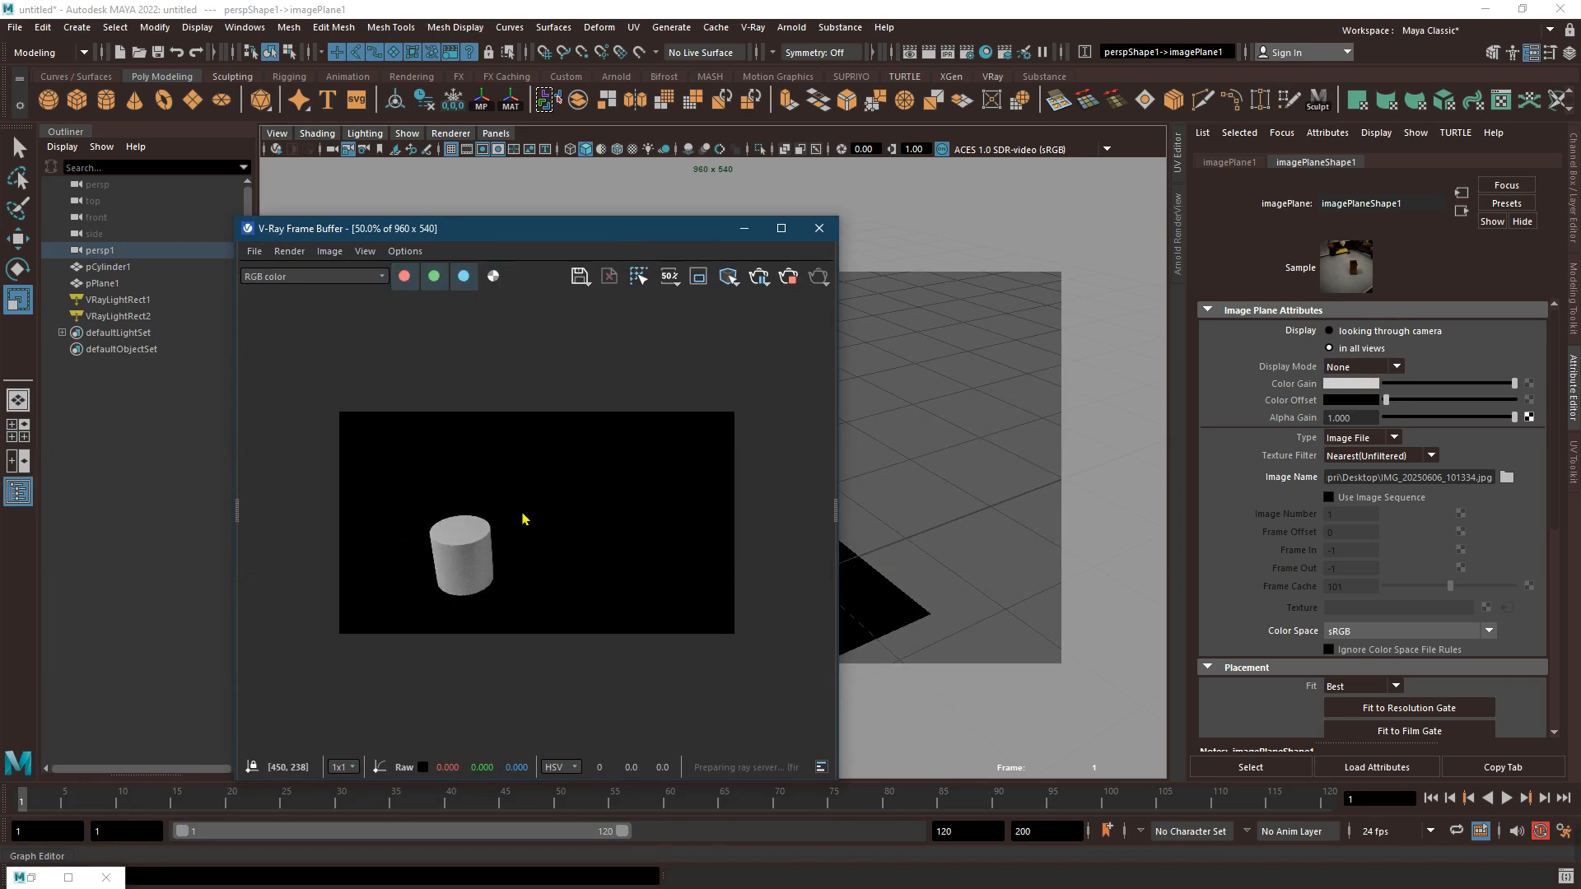
{"action": "scroll", "coordinate": [529, 518], "scroll_direction": "up", "scroll_amount": 2}
{"action": "scroll", "coordinate": [499, 548], "scroll_direction": "down", "scroll_amount": 1}
{"action": "scroll", "coordinate": [494, 547], "scroll_direction": "down", "scroll_amount": 1}
{"action": "scroll", "coordinate": [450, 574], "scroll_direction": "up", "scroll_amount": 1}
{"action": "scroll", "coordinate": [450, 582], "scroll_direction": "down", "scroll_amount": 1}
{"action": "left_click", "coordinate": [787, 279]}
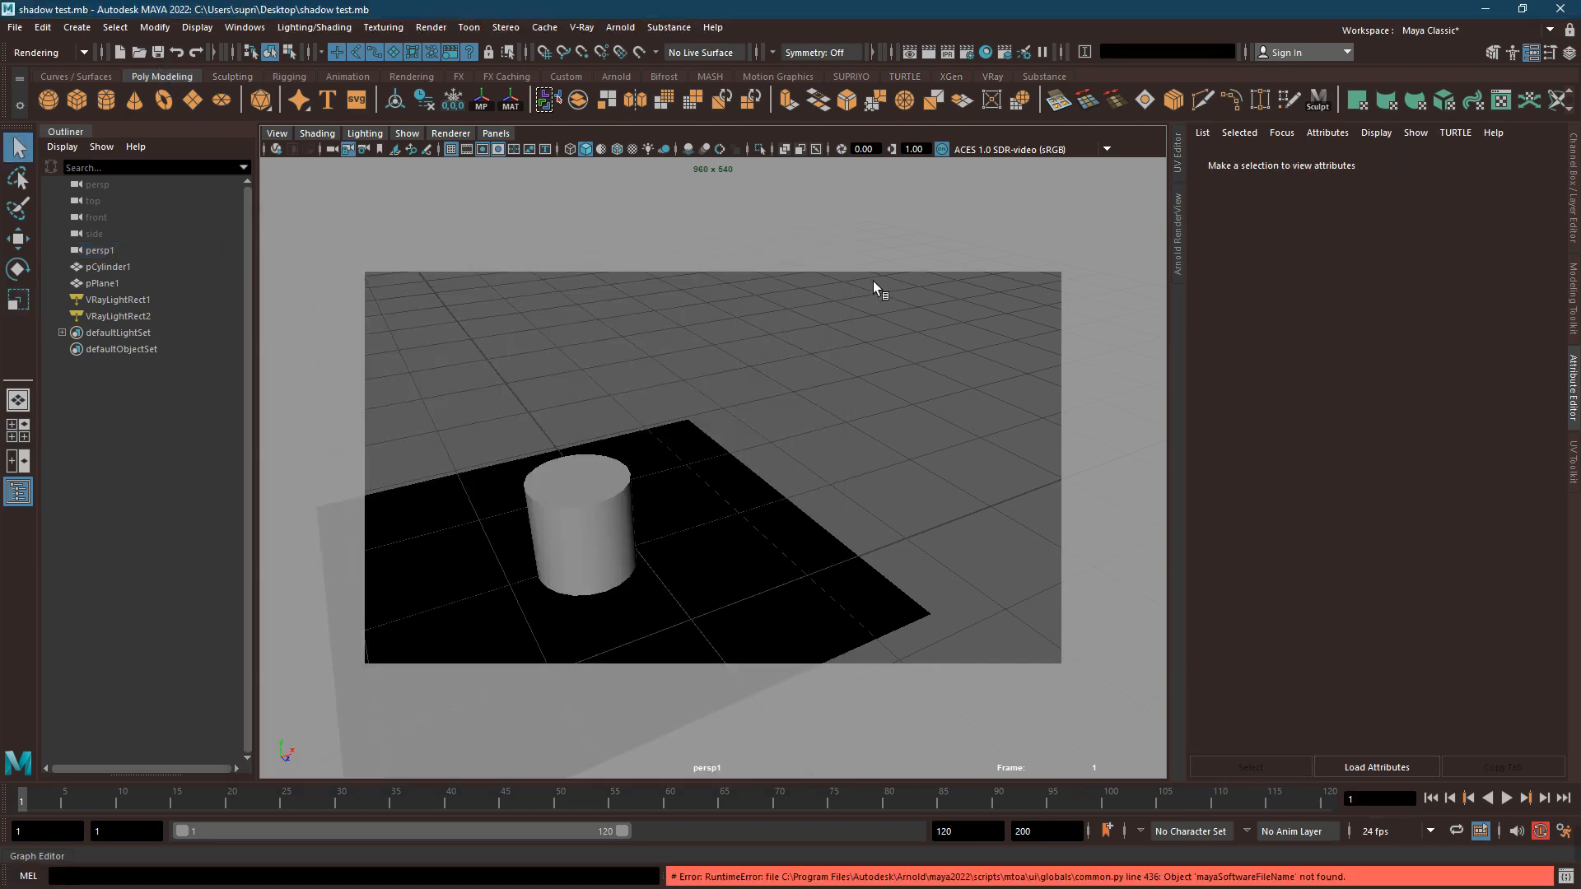
Render the persp1 view, switch to interactive rendering, and show the whole image at 50% in the frame buffer
{"action": "left_click", "coordinate": [928, 53]}
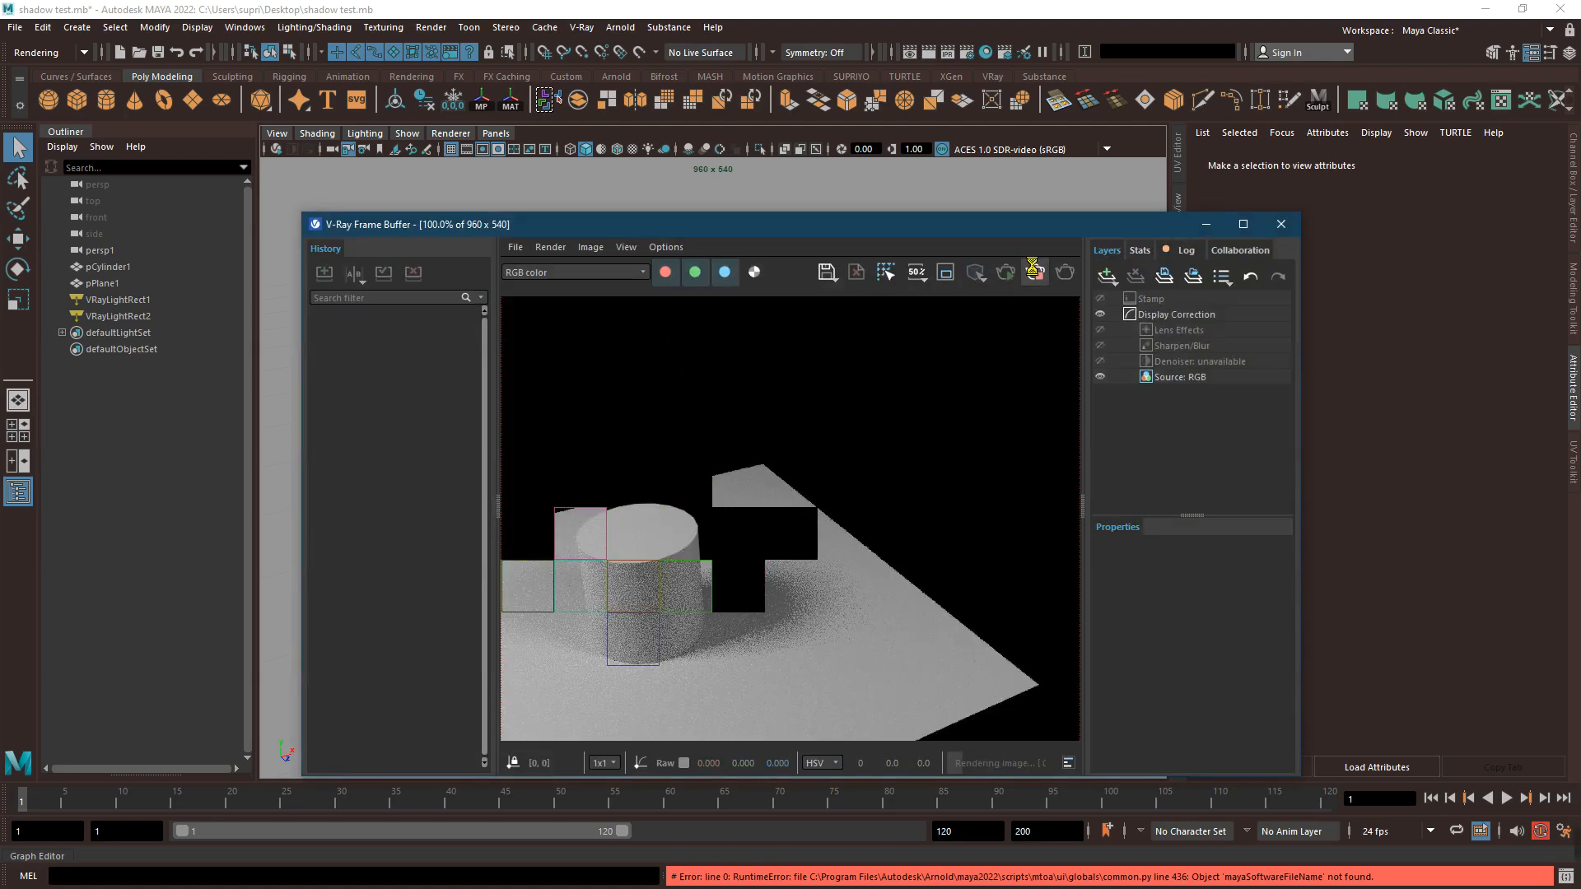
{"action": "left_click", "coordinate": [1007, 273]}
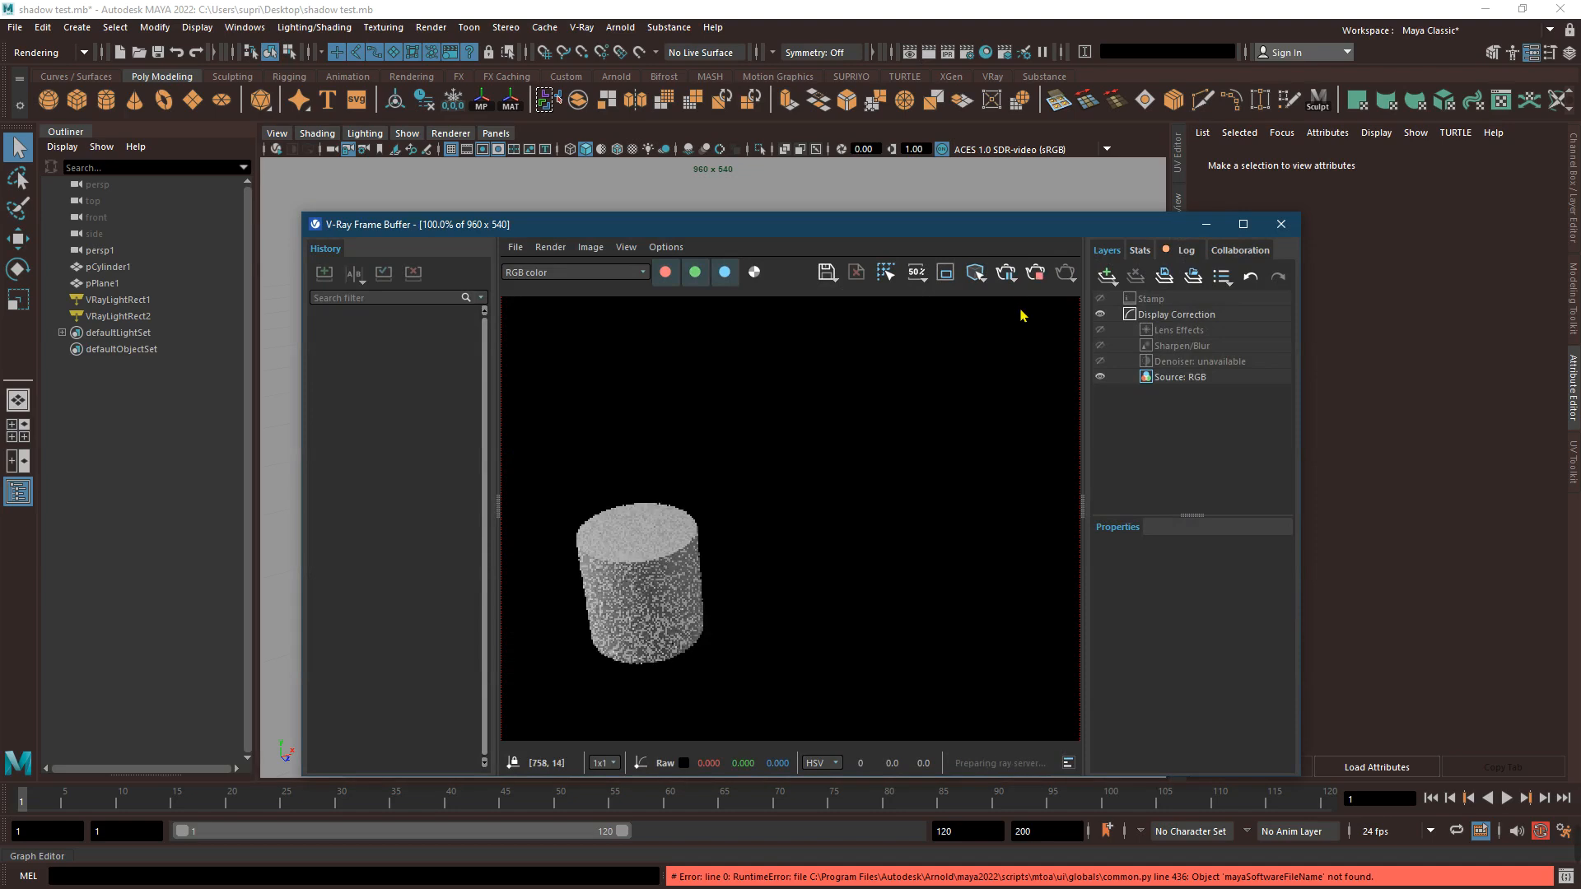
{"action": "left_click", "coordinate": [1013, 282]}
{"action": "left_click", "coordinate": [1018, 331]}
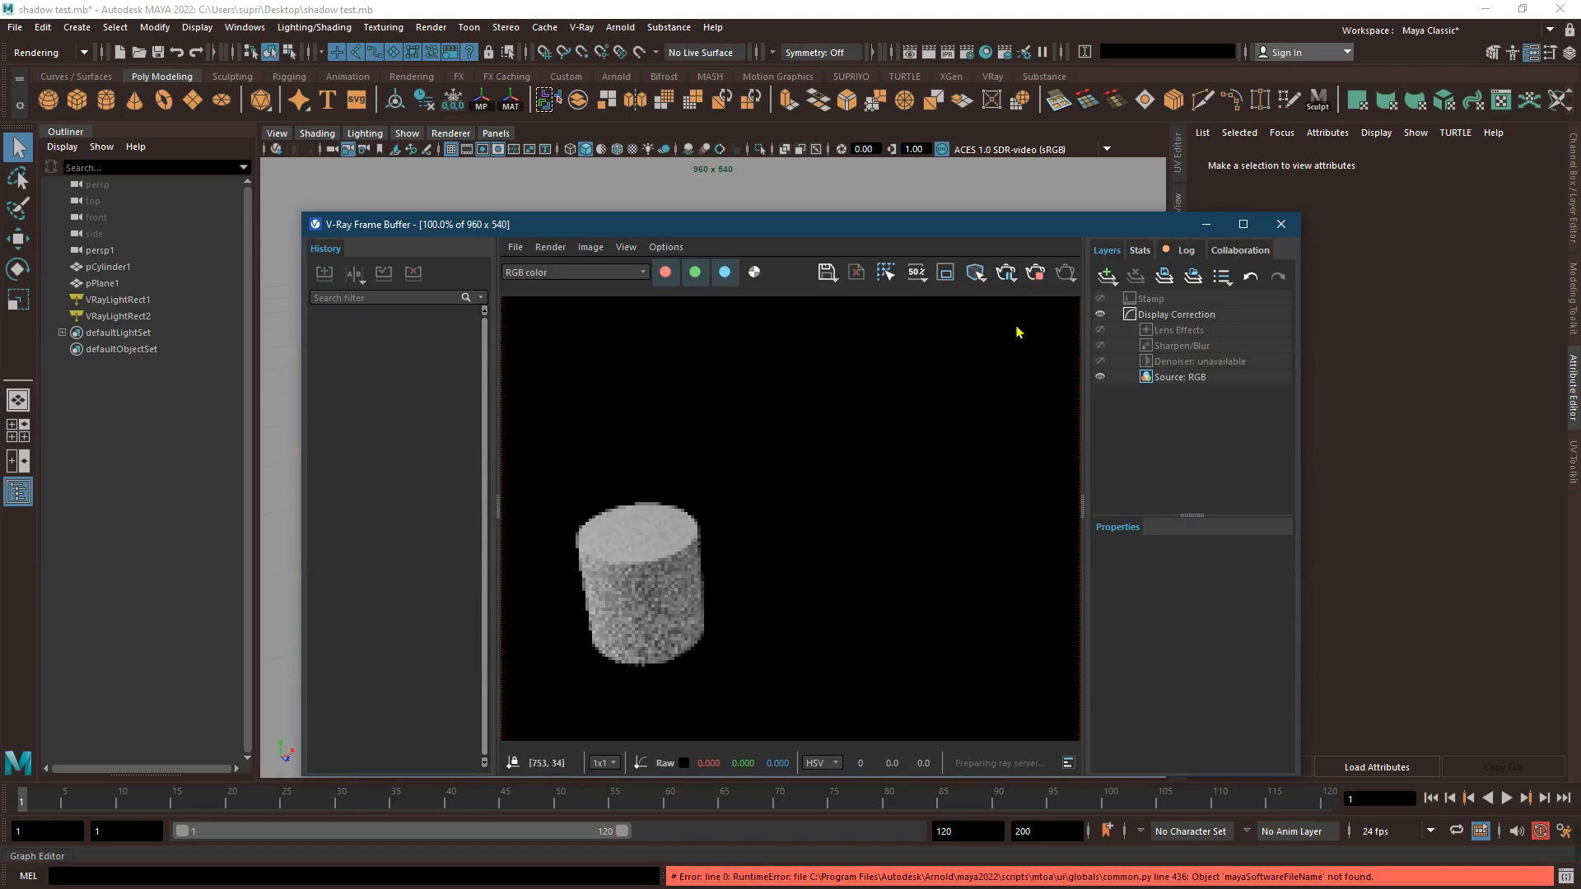
{"action": "scroll", "coordinate": [795, 529], "scroll_direction": "down", "scroll_amount": 4}
{"action": "scroll", "coordinate": [795, 530], "scroll_direction": "up", "scroll_amount": 2}
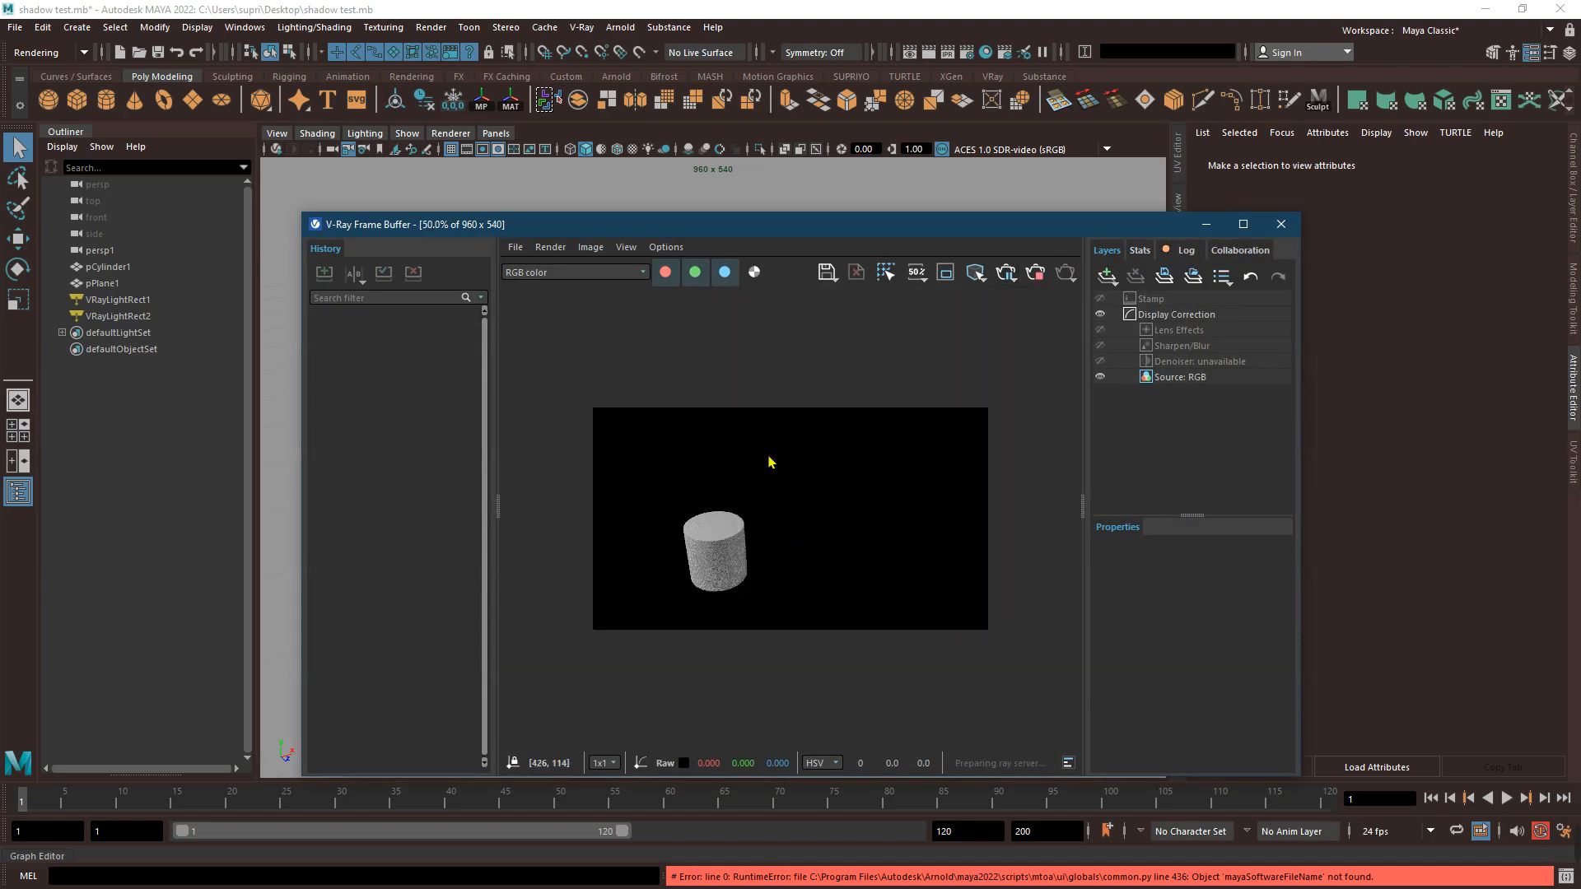
Select the persp1 camera and check the settings of its attached image plane
{"action": "left_click_drag", "start_coordinate": [805, 231], "coordinate": [643, 409]}
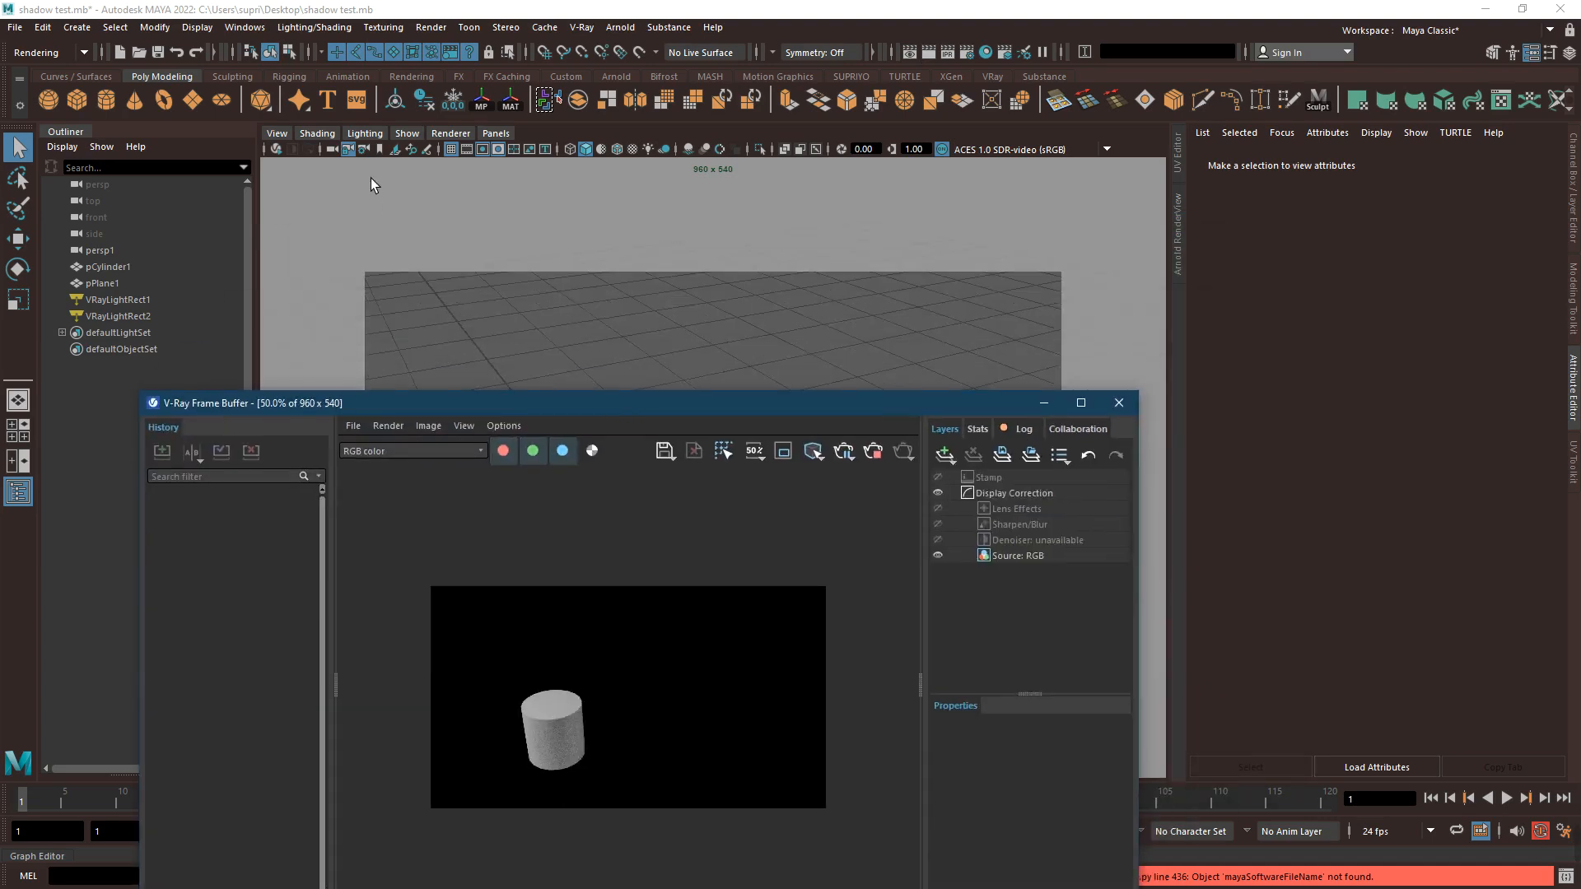
{"action": "left_click", "coordinate": [333, 149]}
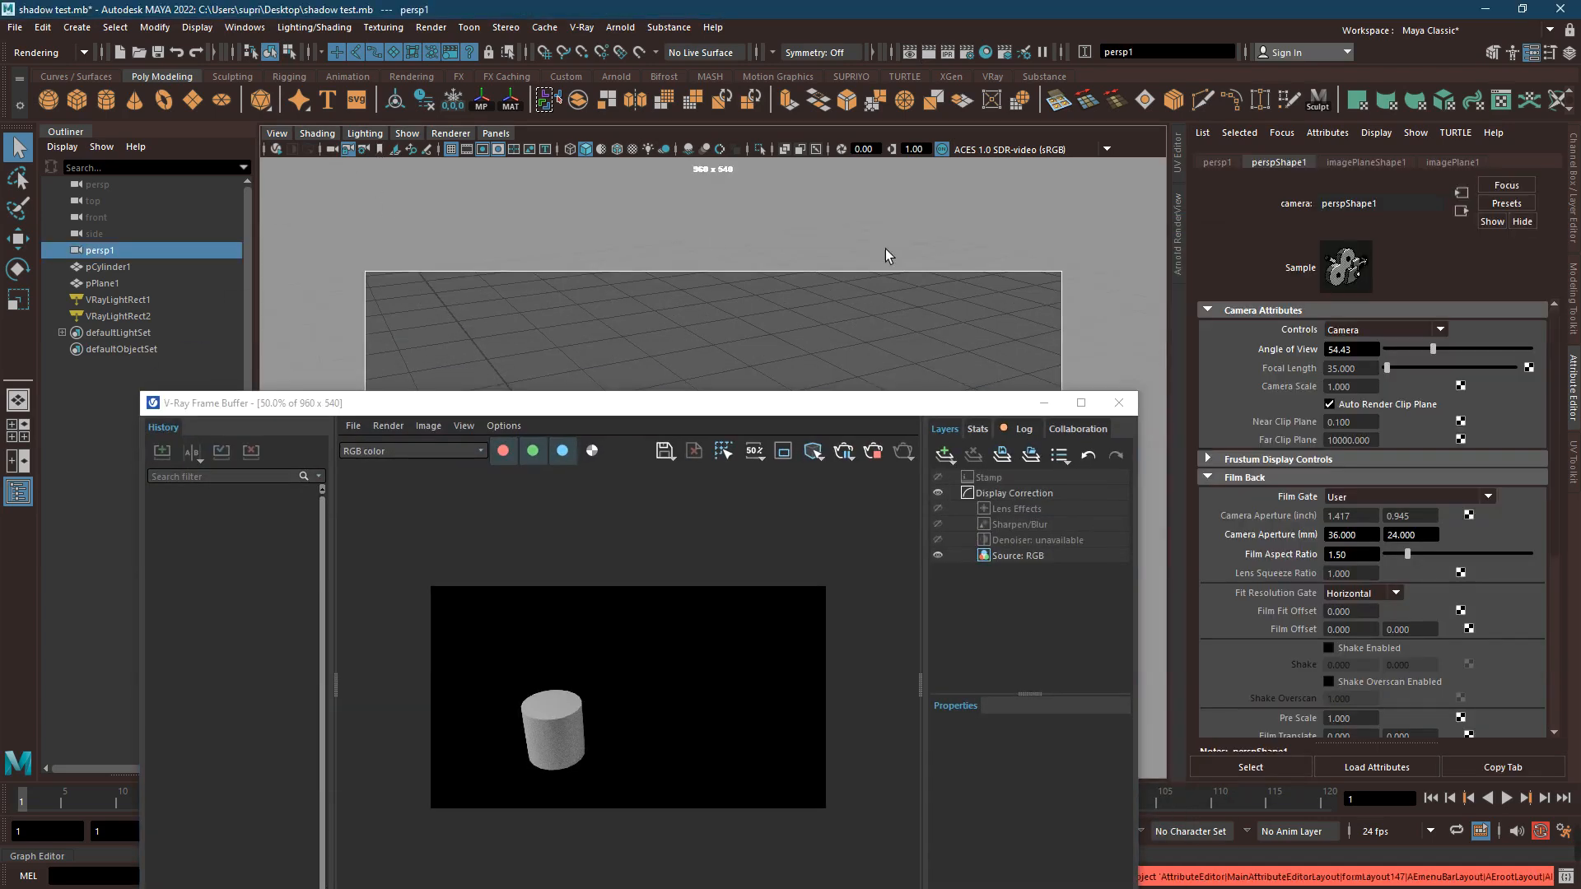
{"action": "left_click", "coordinate": [1340, 163]}
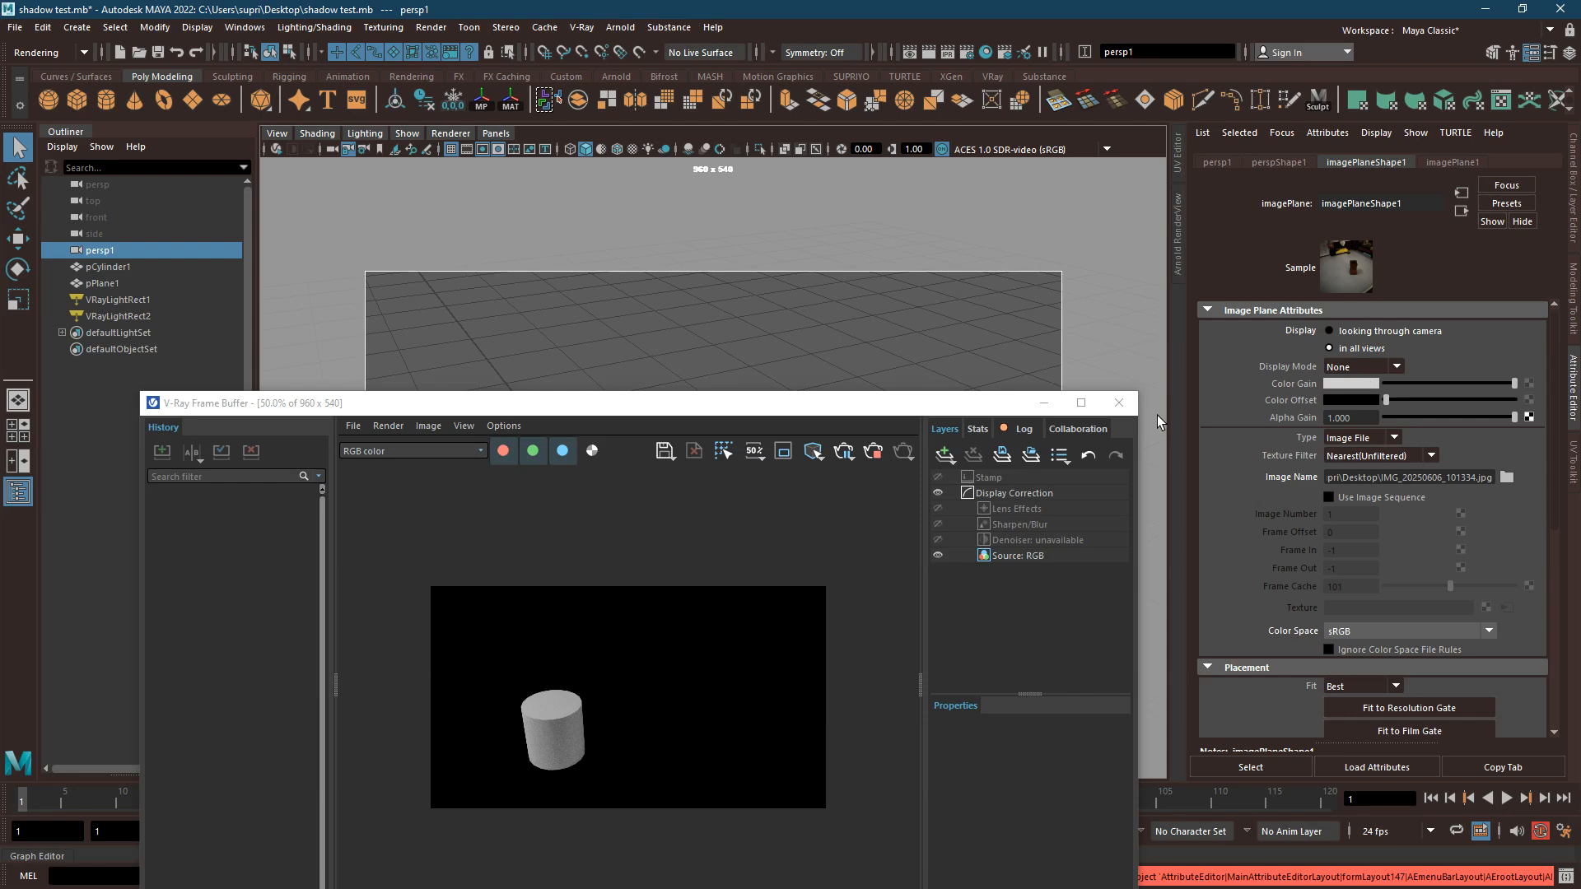
Save the rendered RGB channel from the frame buffer as shadow_test.png in the Desktop folder
{"action": "left_click_drag", "start_coordinate": [809, 404], "coordinate": [823, 266]}
{"action": "left_click", "coordinate": [602, 315]}
{"action": "left_click", "coordinate": [602, 315]}
{"action": "left_click", "coordinate": [366, 289]}
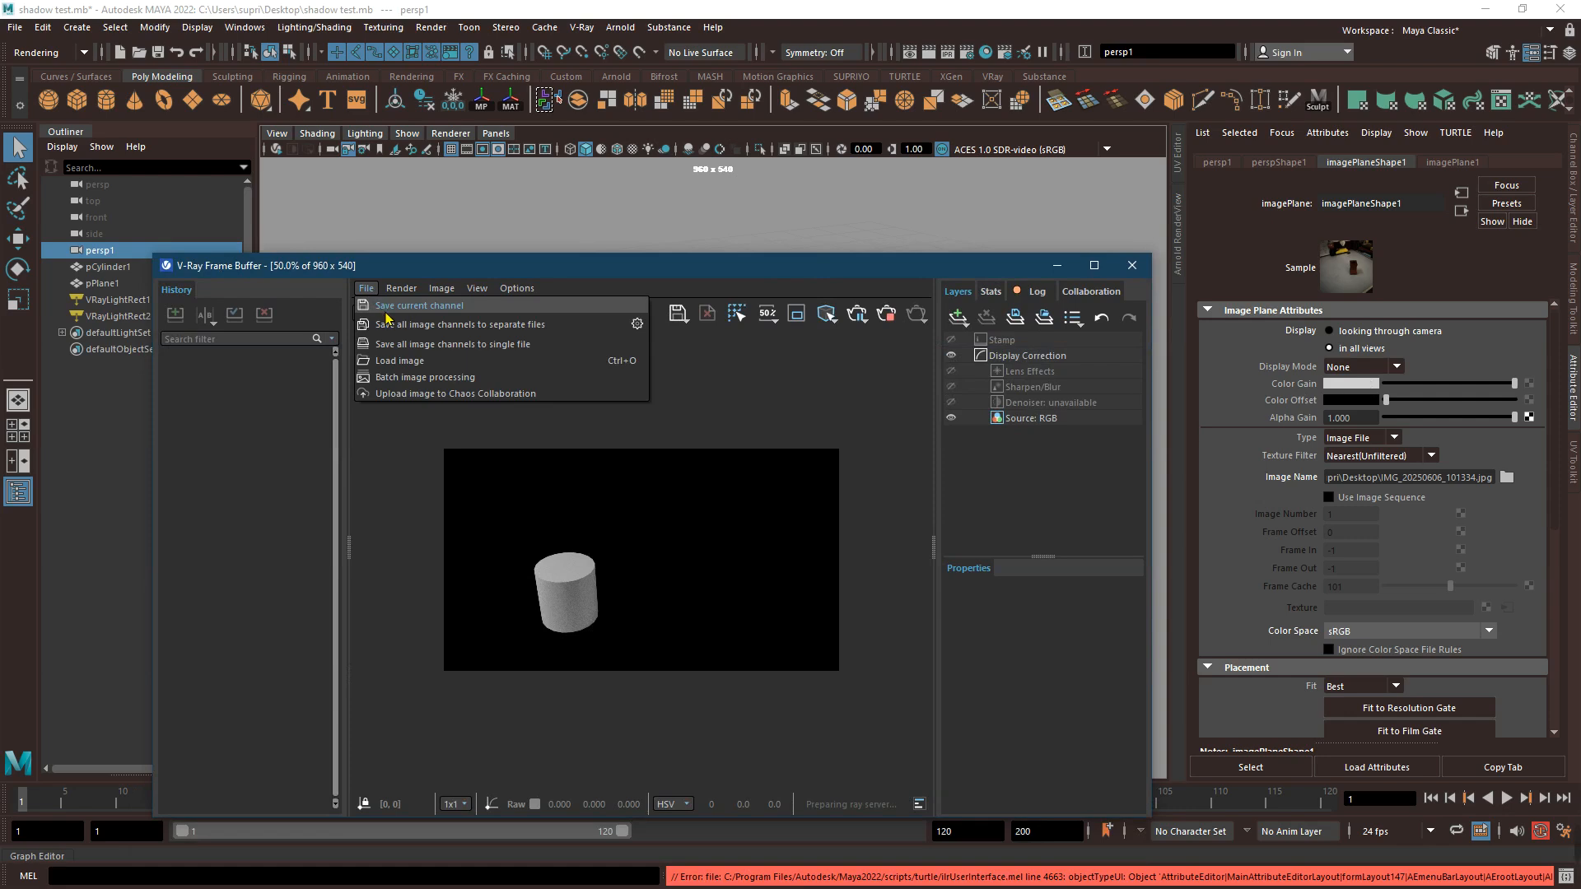
{"action": "left_click", "coordinate": [410, 307]}
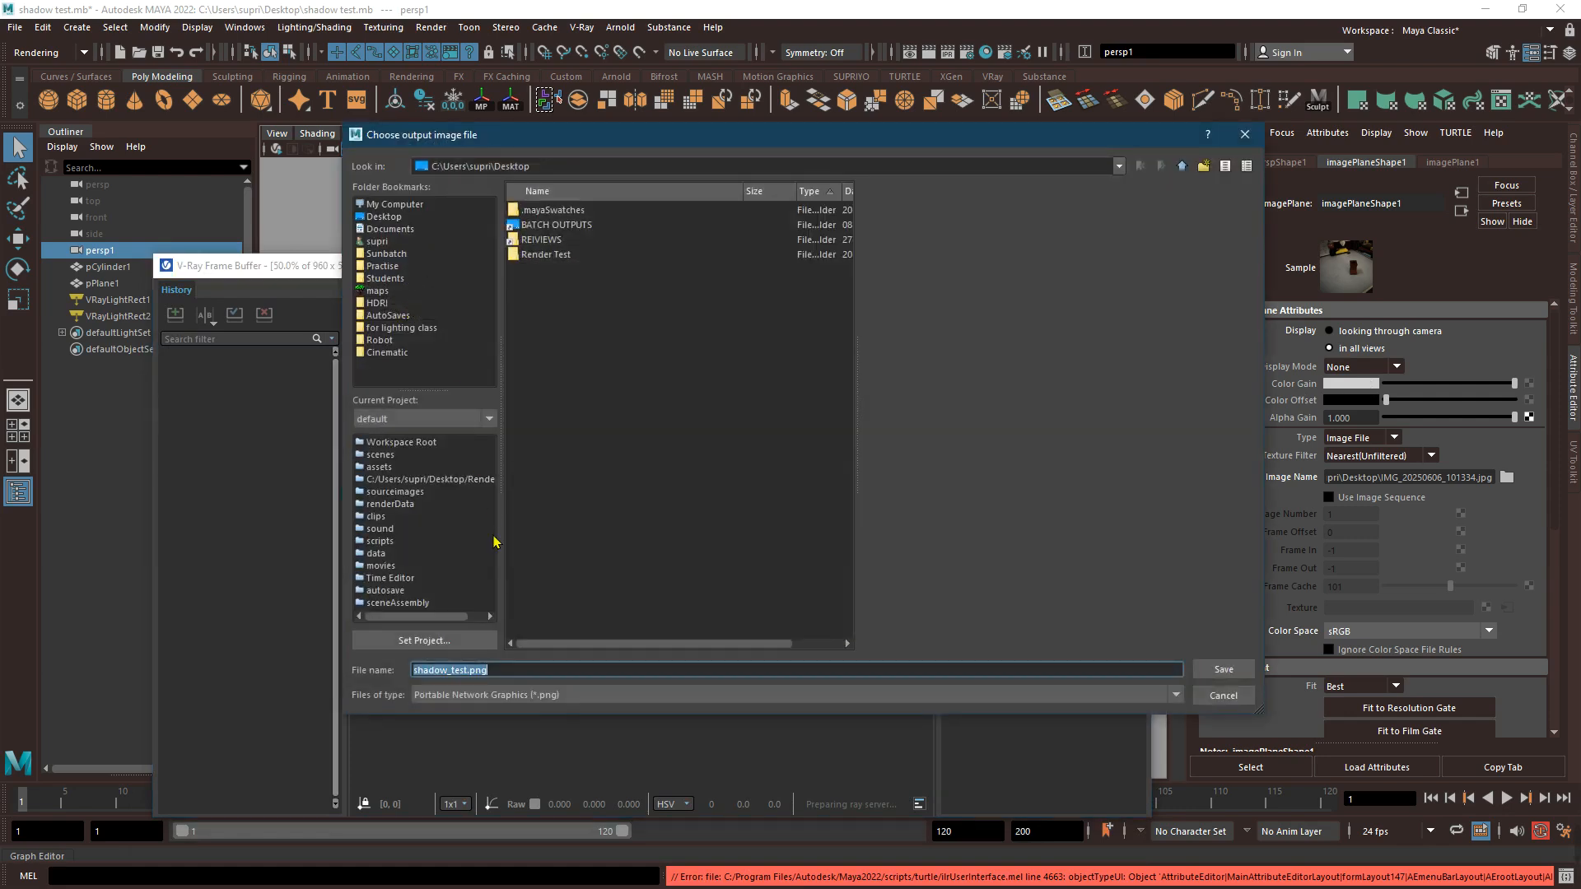
{"action": "left_click", "coordinate": [1219, 671]}
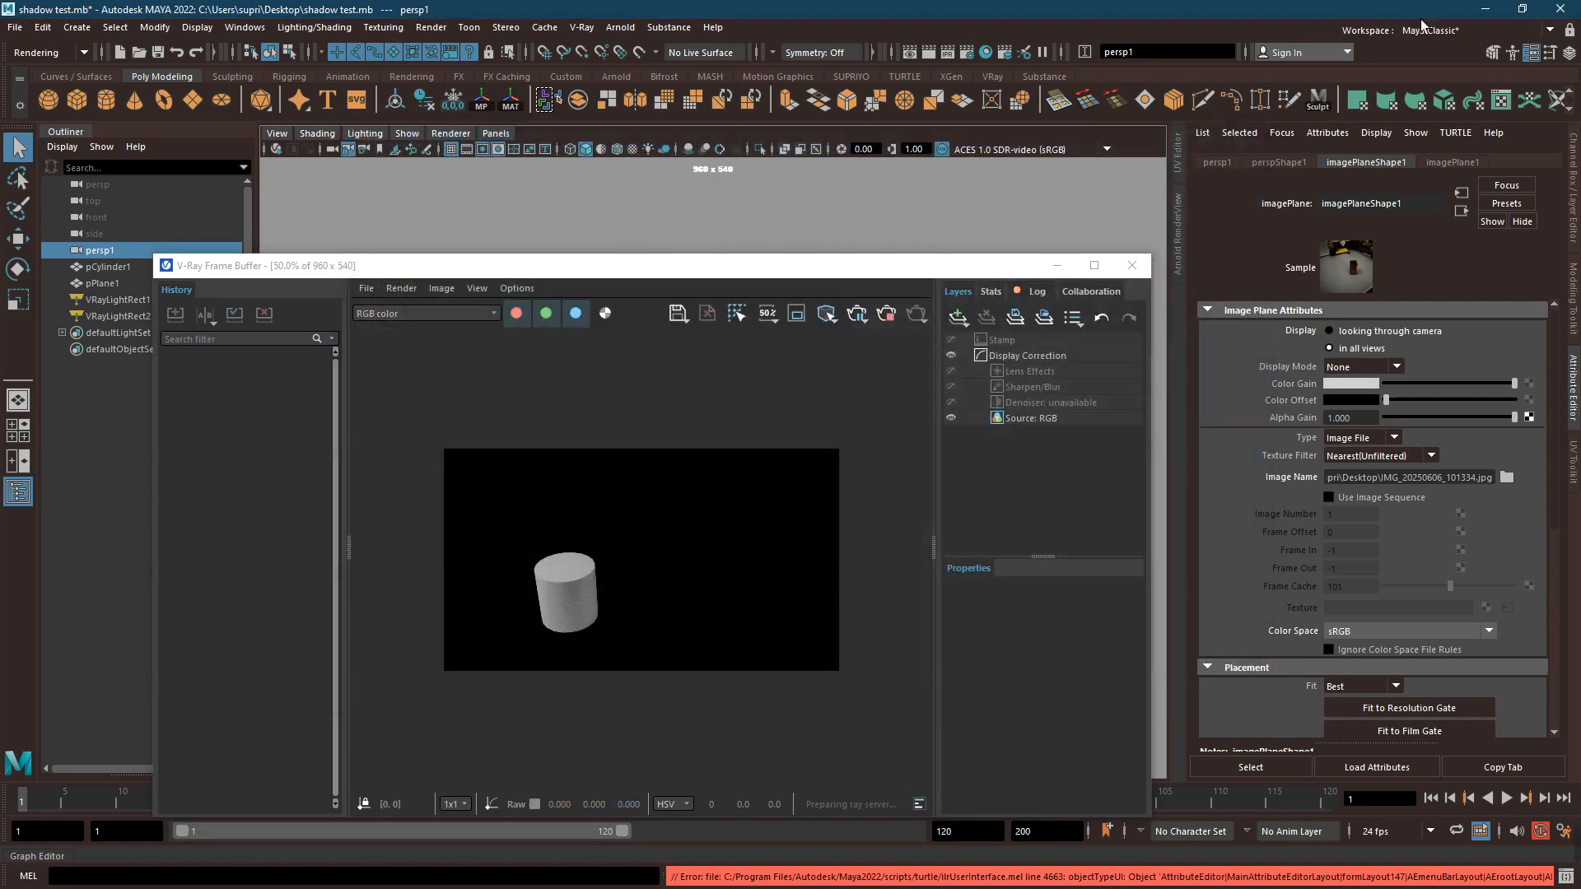
Check the saved shadow_test.png in the image viewer and move its icon to an open area of the desktop
{"action": "left_click", "coordinate": [1485, 10]}
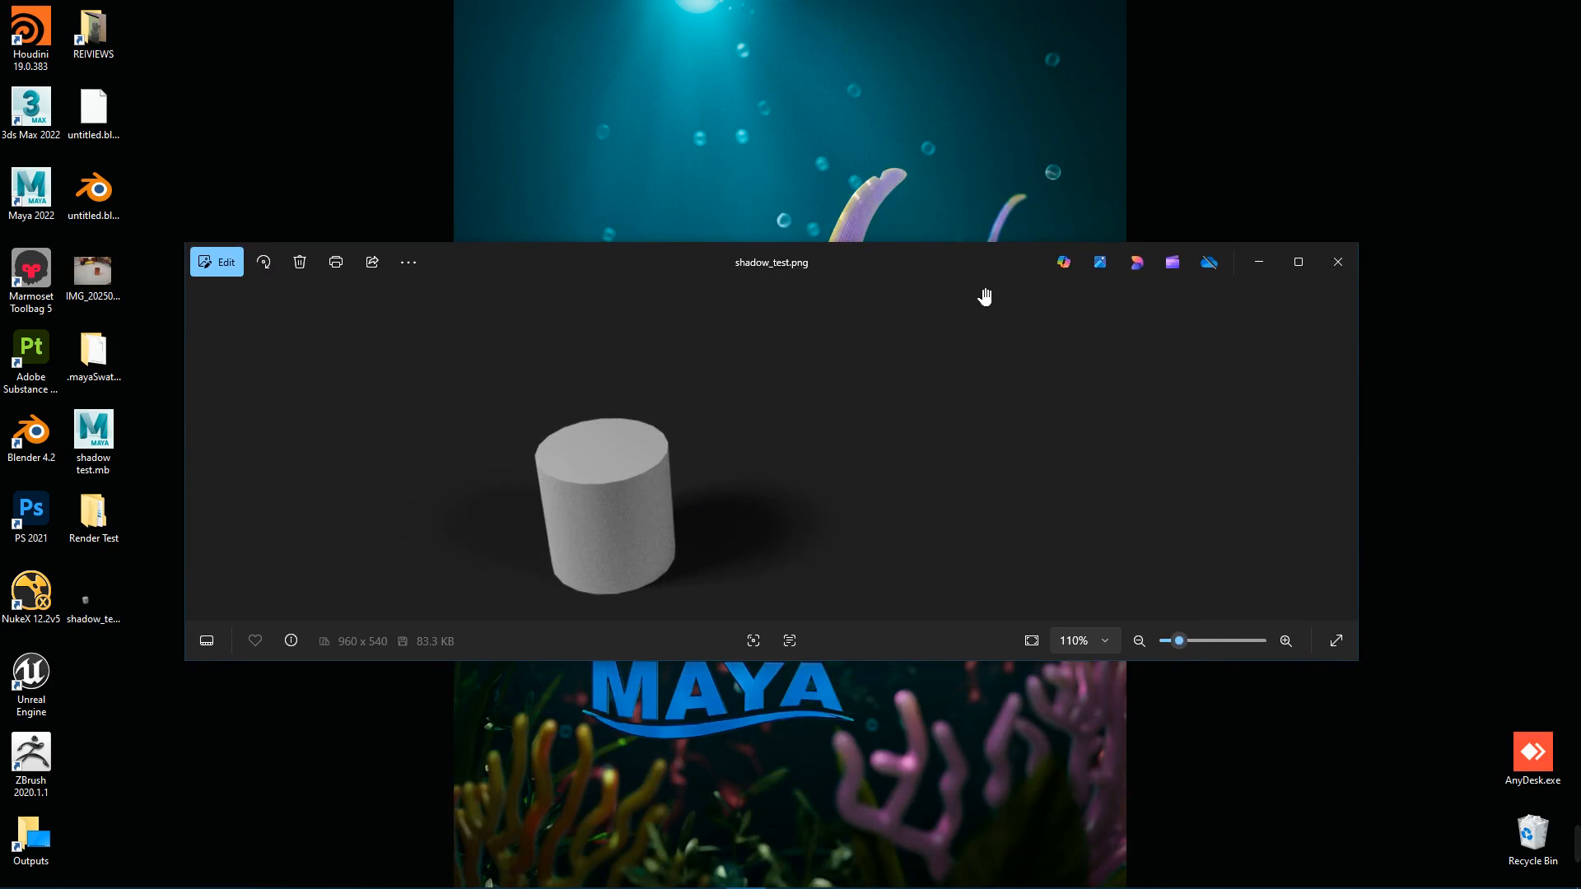
{"action": "left_click", "coordinate": [1338, 262]}
{"action": "left_click_drag", "start_coordinate": [95, 609], "coordinate": [597, 207]}
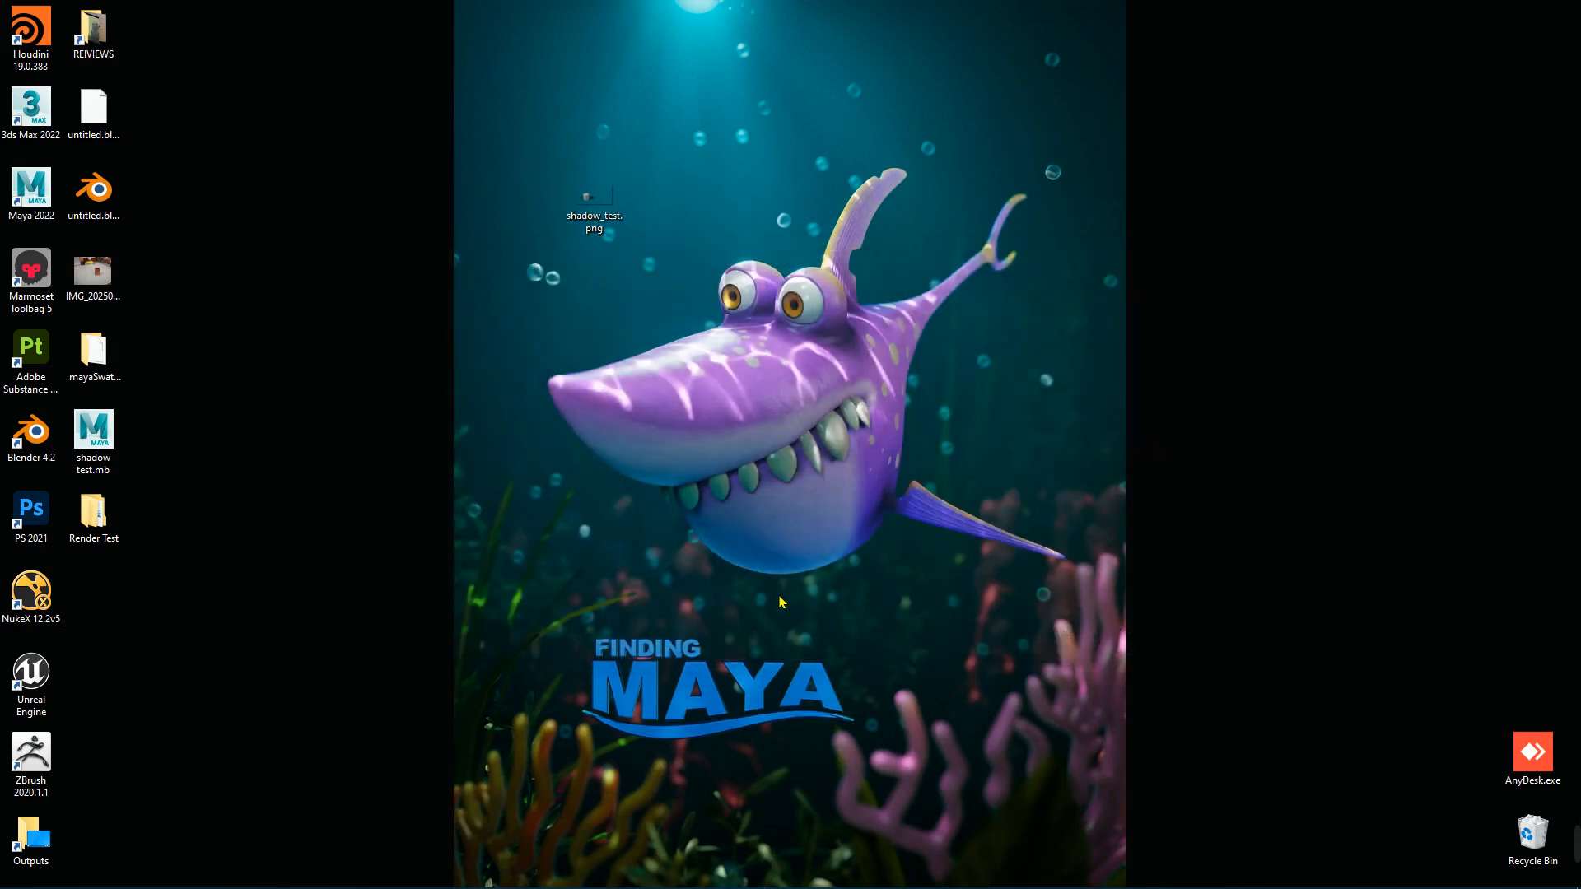
Return to Maya, close the frame buffer, and set the render output's File Name Prefix to shadow_test
{"action": "key", "text": "alt+Tab"}
{"action": "left_click", "coordinate": [699, 300]}
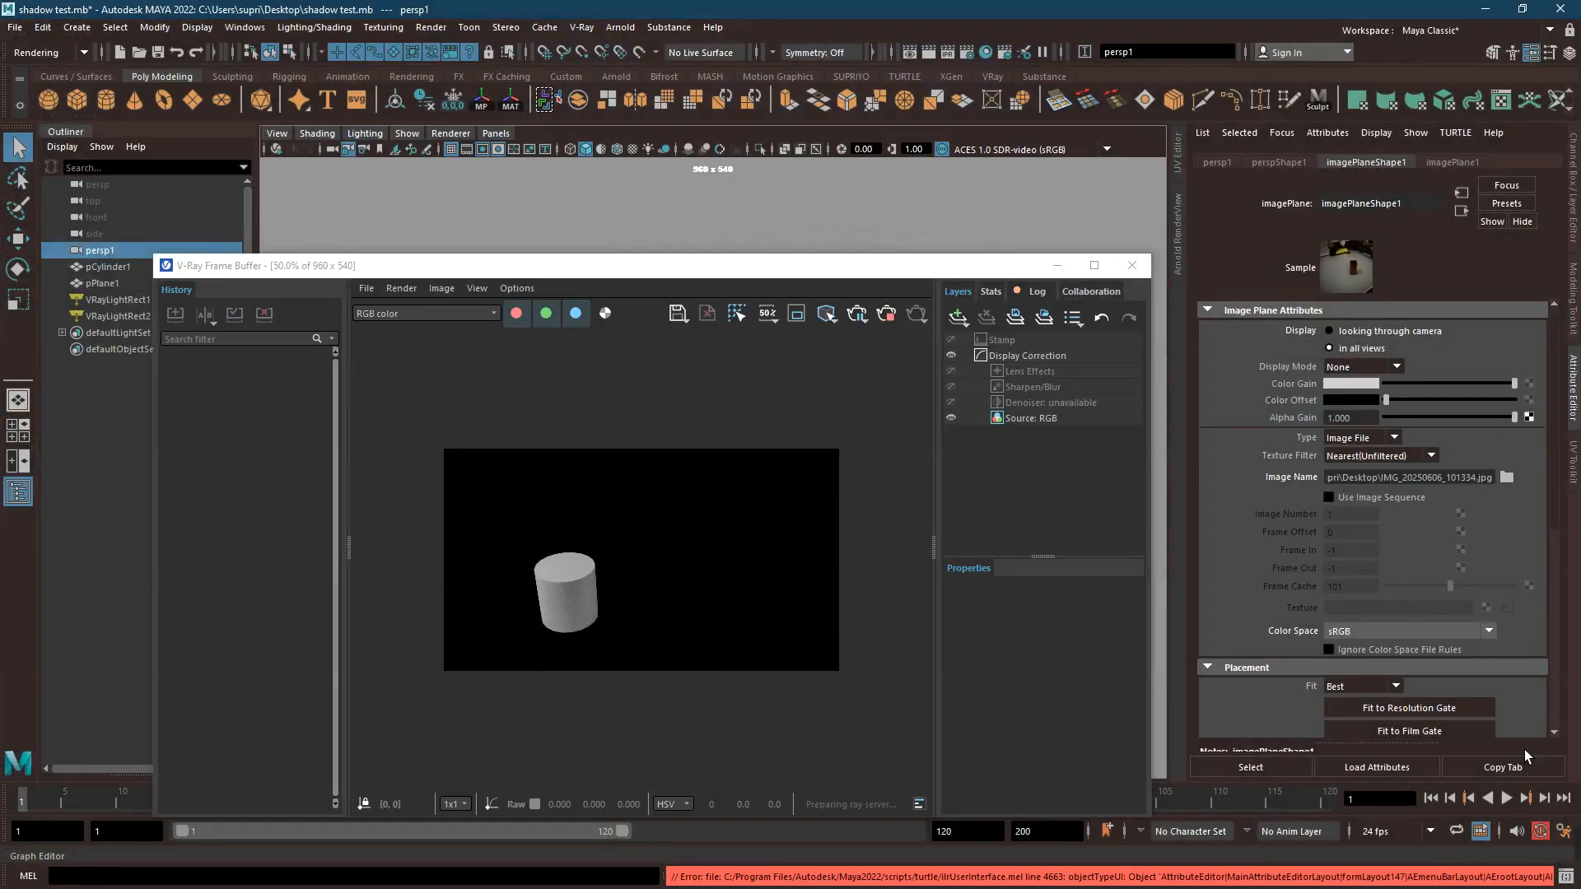
{"action": "left_click", "coordinate": [1131, 266]}
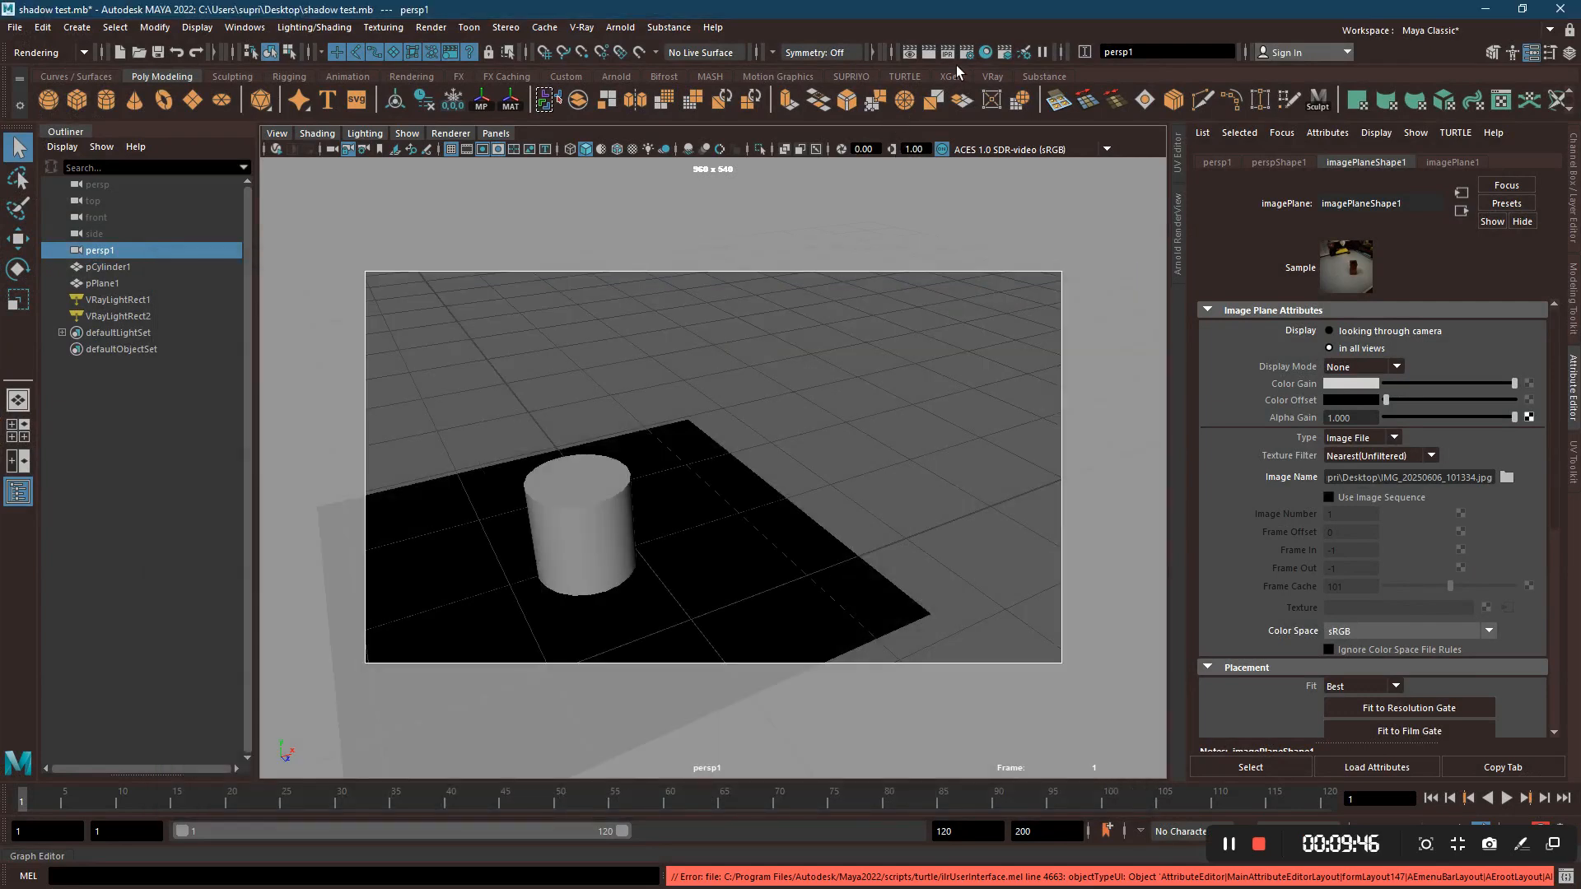
{"action": "left_click", "coordinate": [966, 53]}
{"action": "left_click_drag", "start_coordinate": [875, 308], "coordinate": [723, 306]}
{"action": "type", "text": "shadow_test"}
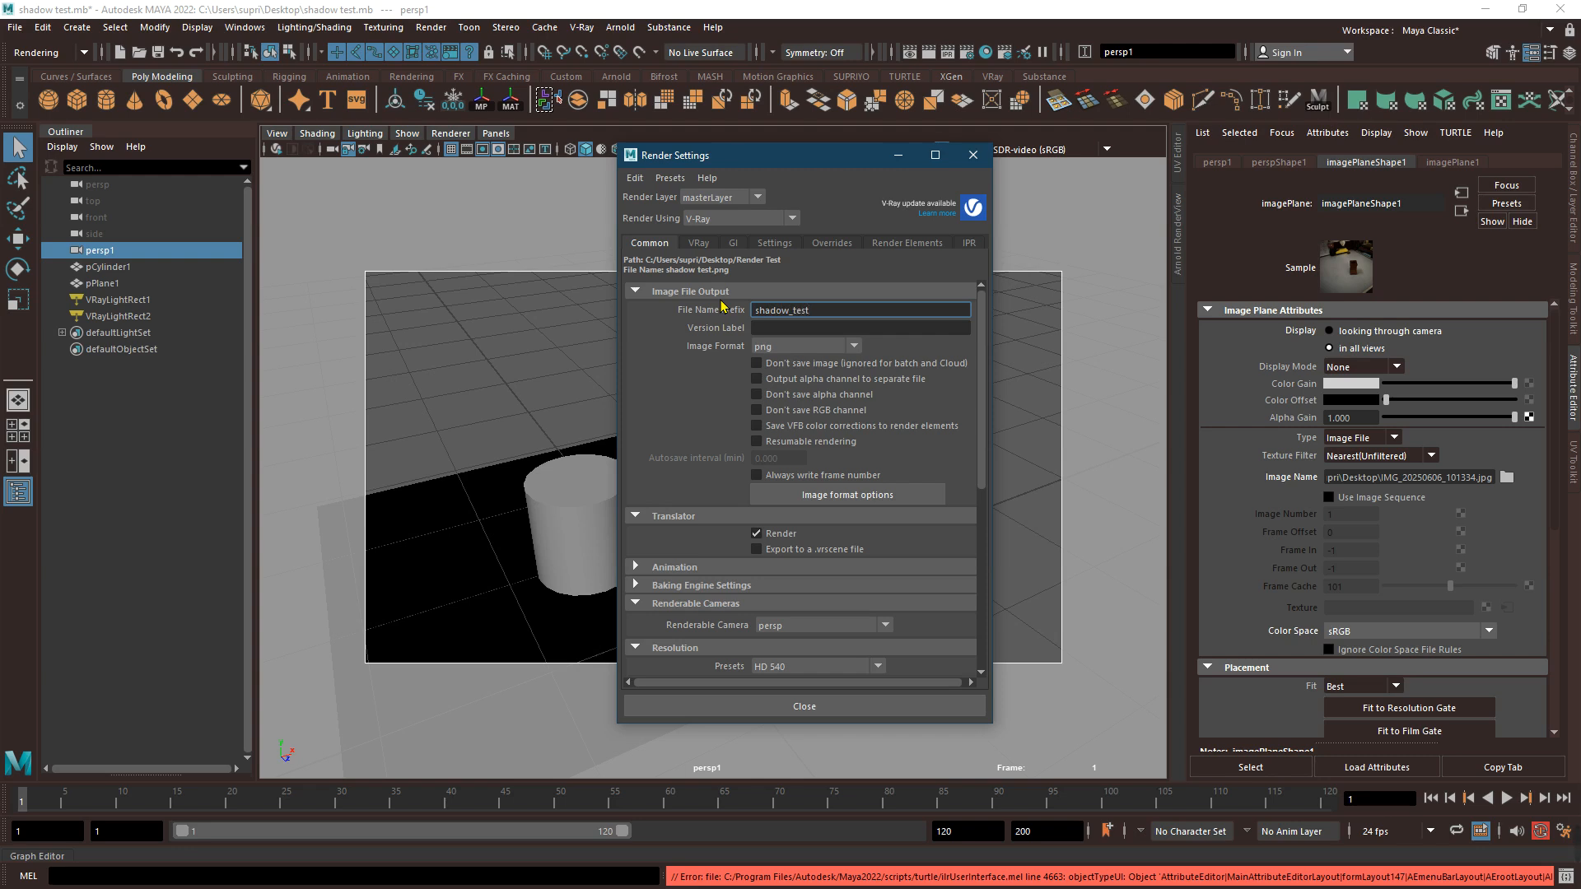
Try the exr (multichannel) image format and switch it back to png
{"action": "left_click", "coordinate": [759, 348]}
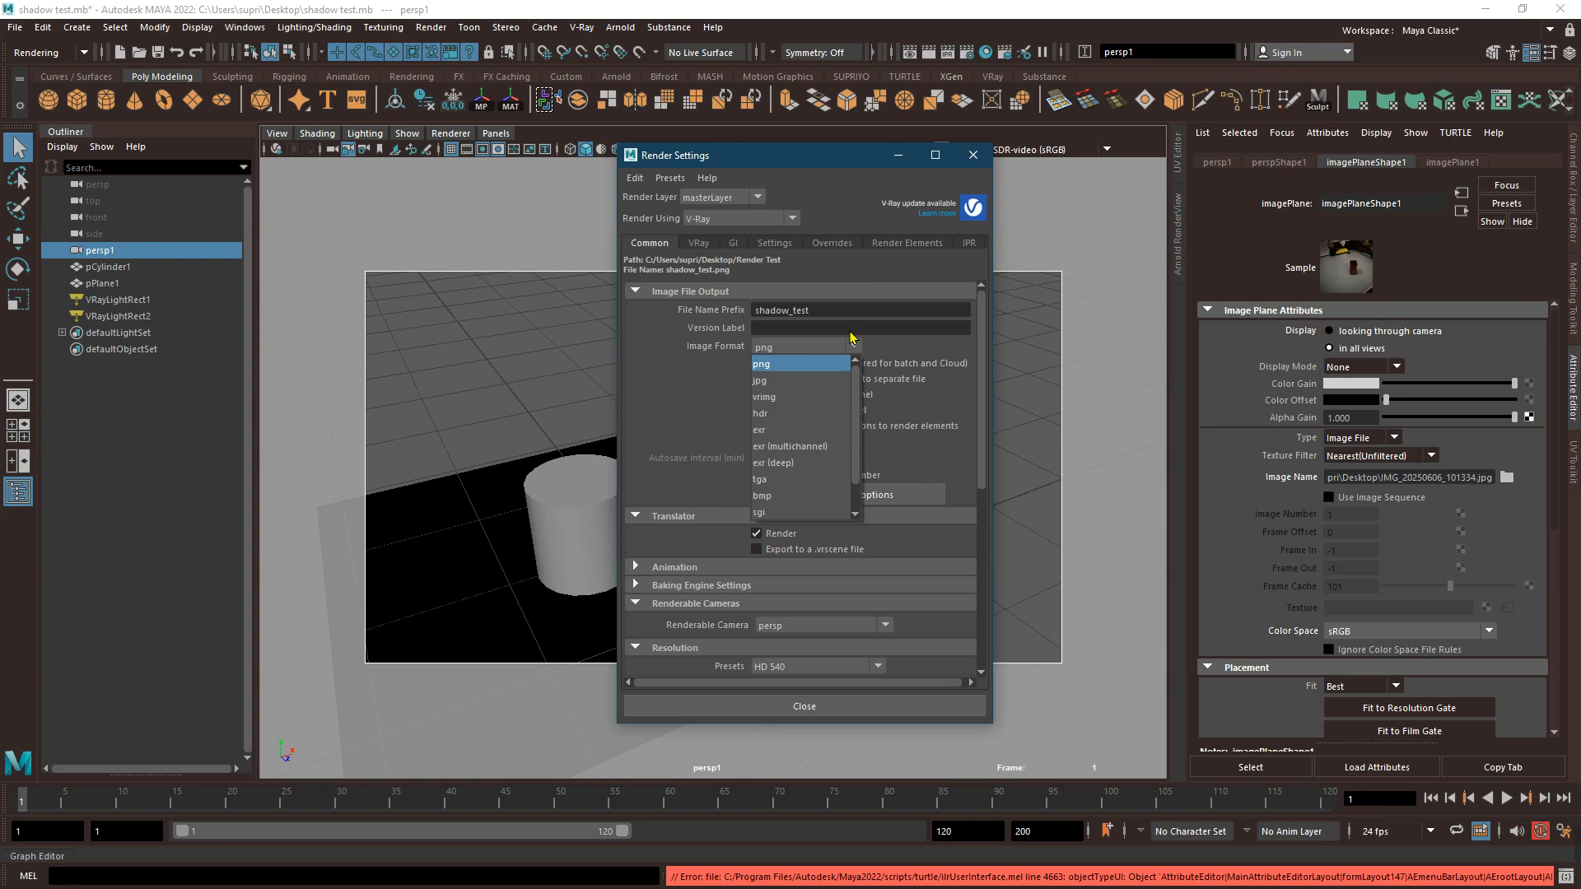
{"action": "left_click", "coordinate": [785, 450]}
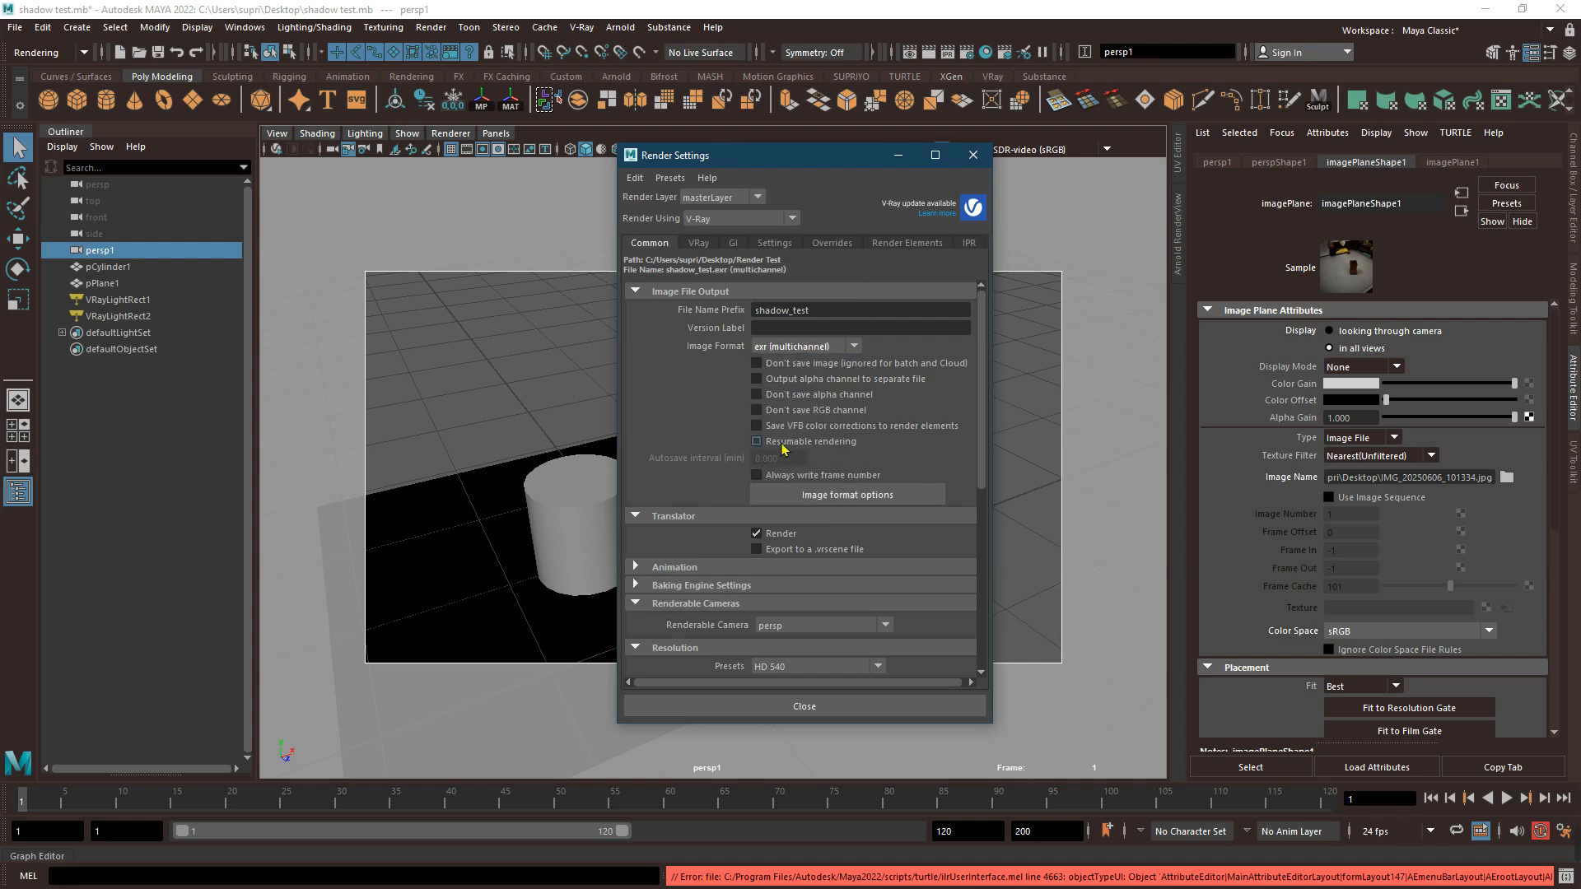
{"action": "left_click", "coordinate": [793, 353]}
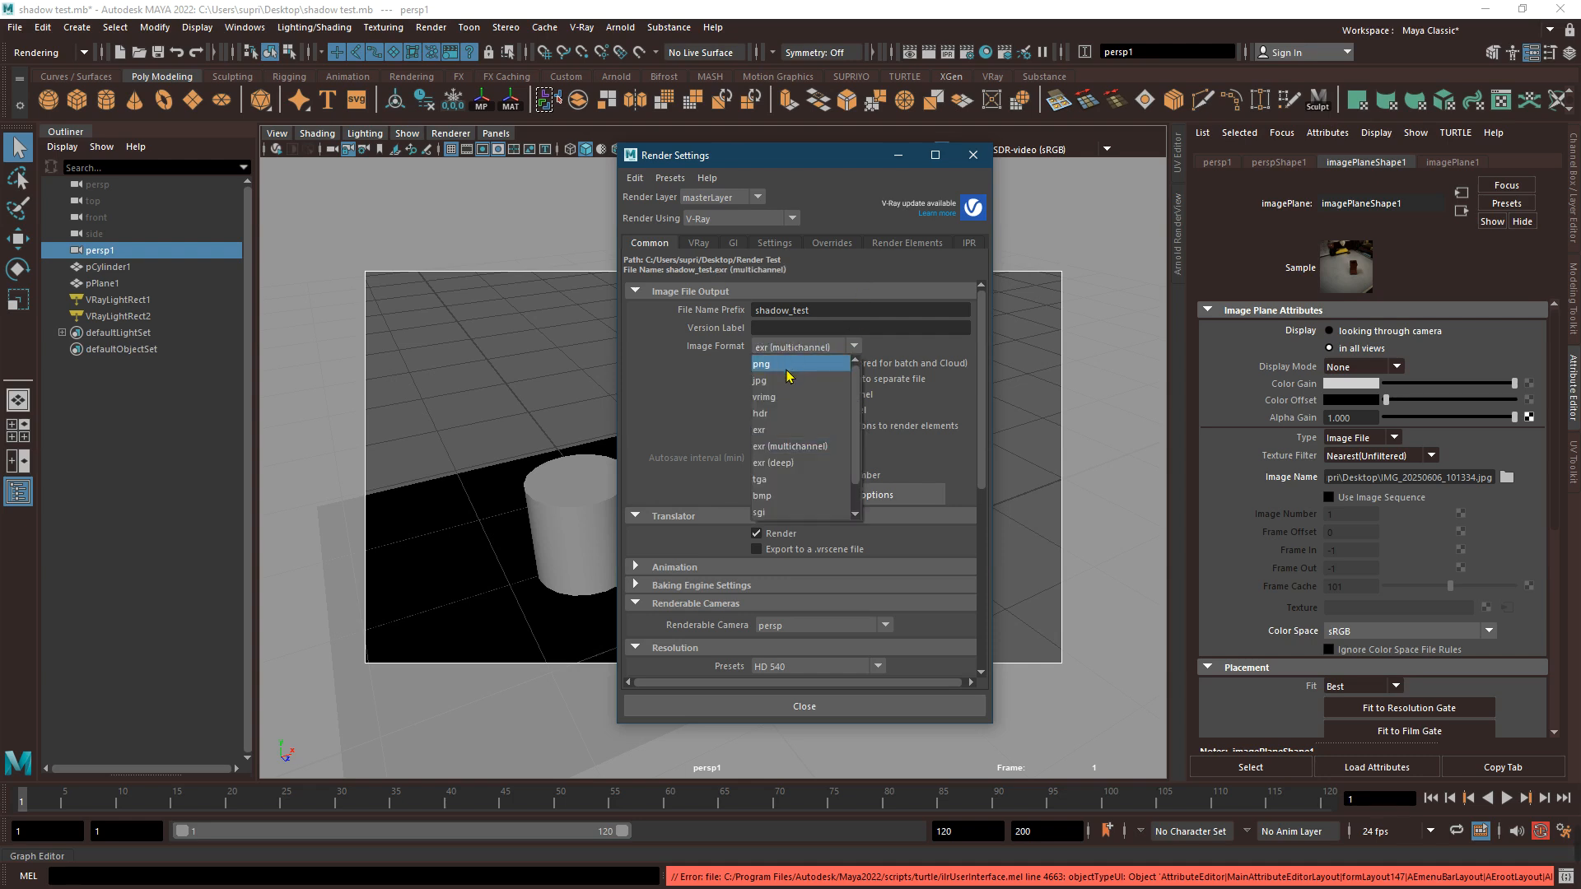
{"action": "left_click", "coordinate": [788, 367]}
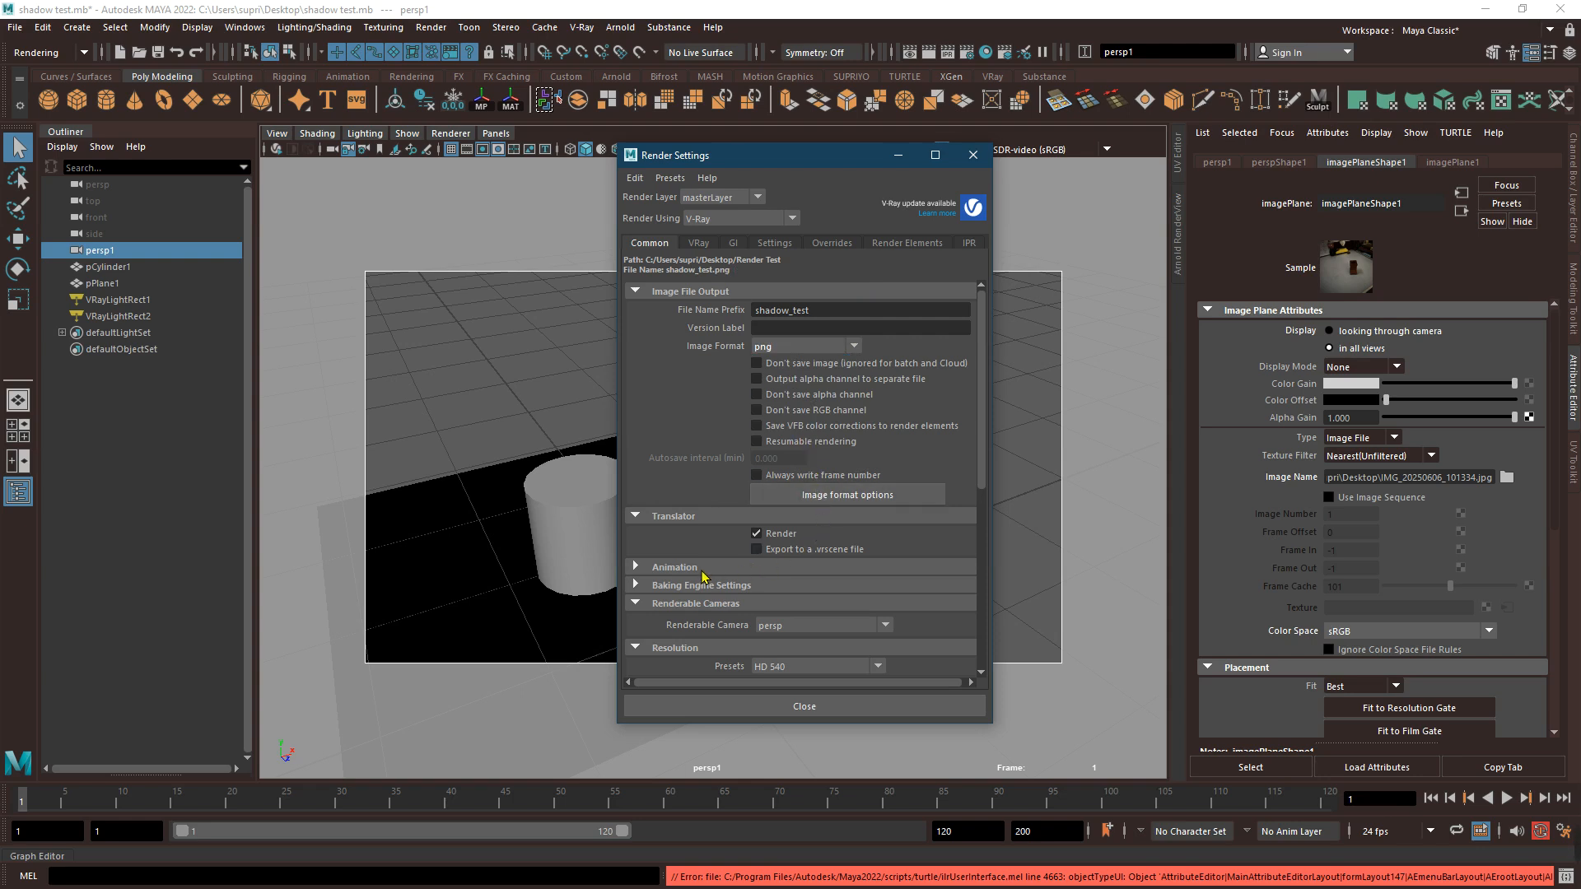
Set the Renderable Camera to persp1 in the render settings
{"action": "scroll", "coordinate": [704, 576], "scroll_direction": "down", "scroll_amount": 3}
{"action": "left_click", "coordinate": [793, 478]}
{"action": "left_click", "coordinate": [795, 505]}
Set the render animation mode to Standard with an end frame of 1
{"action": "left_click", "coordinate": [685, 420]}
{"action": "left_click", "coordinate": [799, 438]}
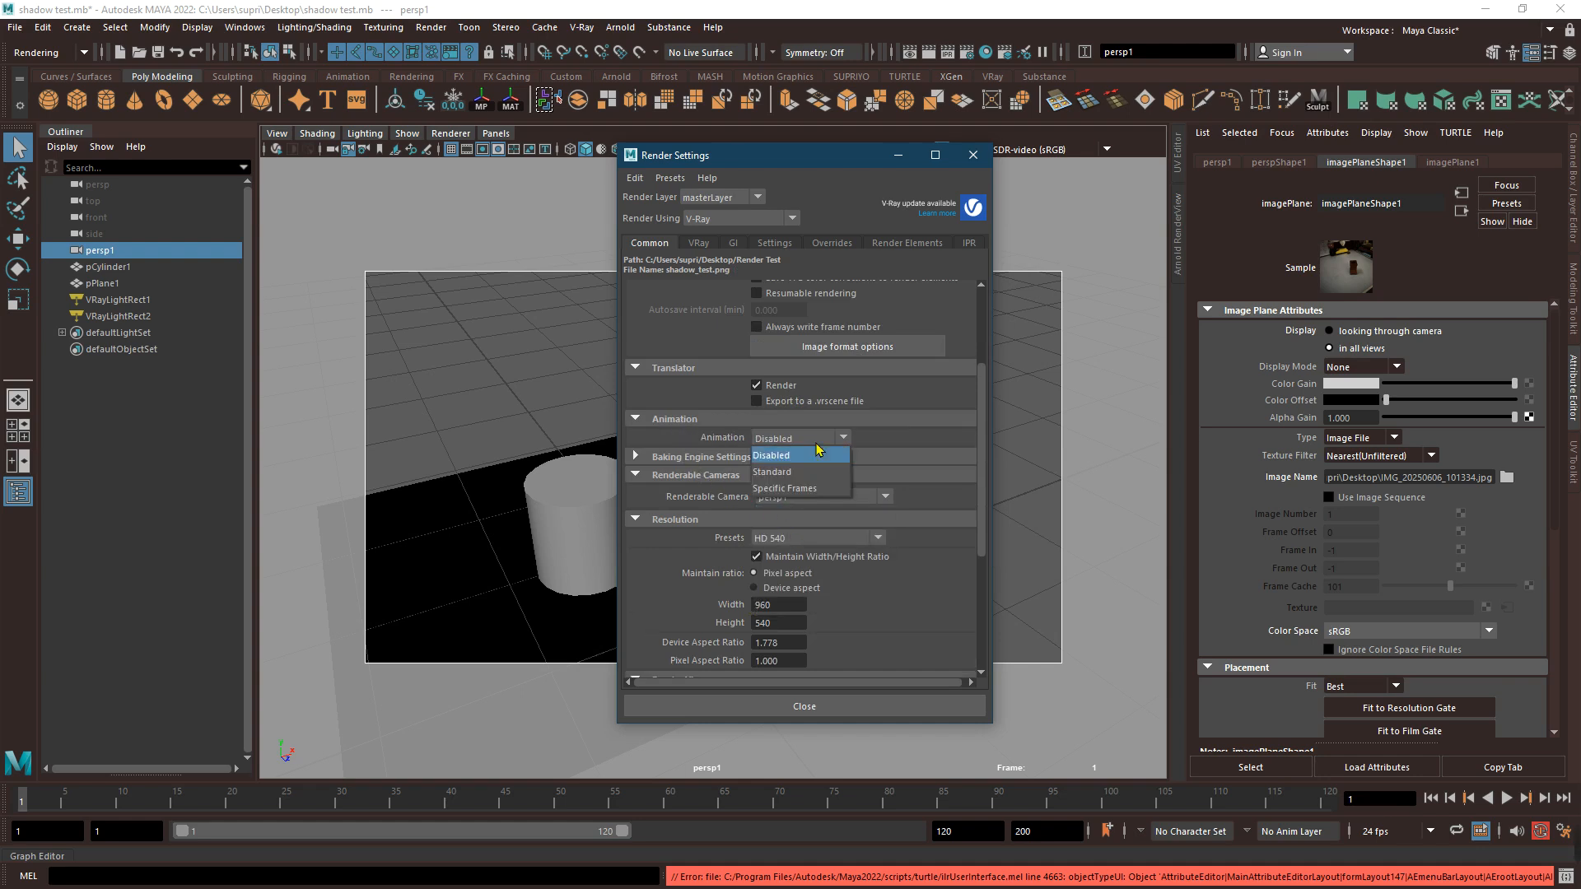
{"action": "left_click", "coordinate": [803, 475]}
{"action": "double_click", "coordinate": [793, 489]}
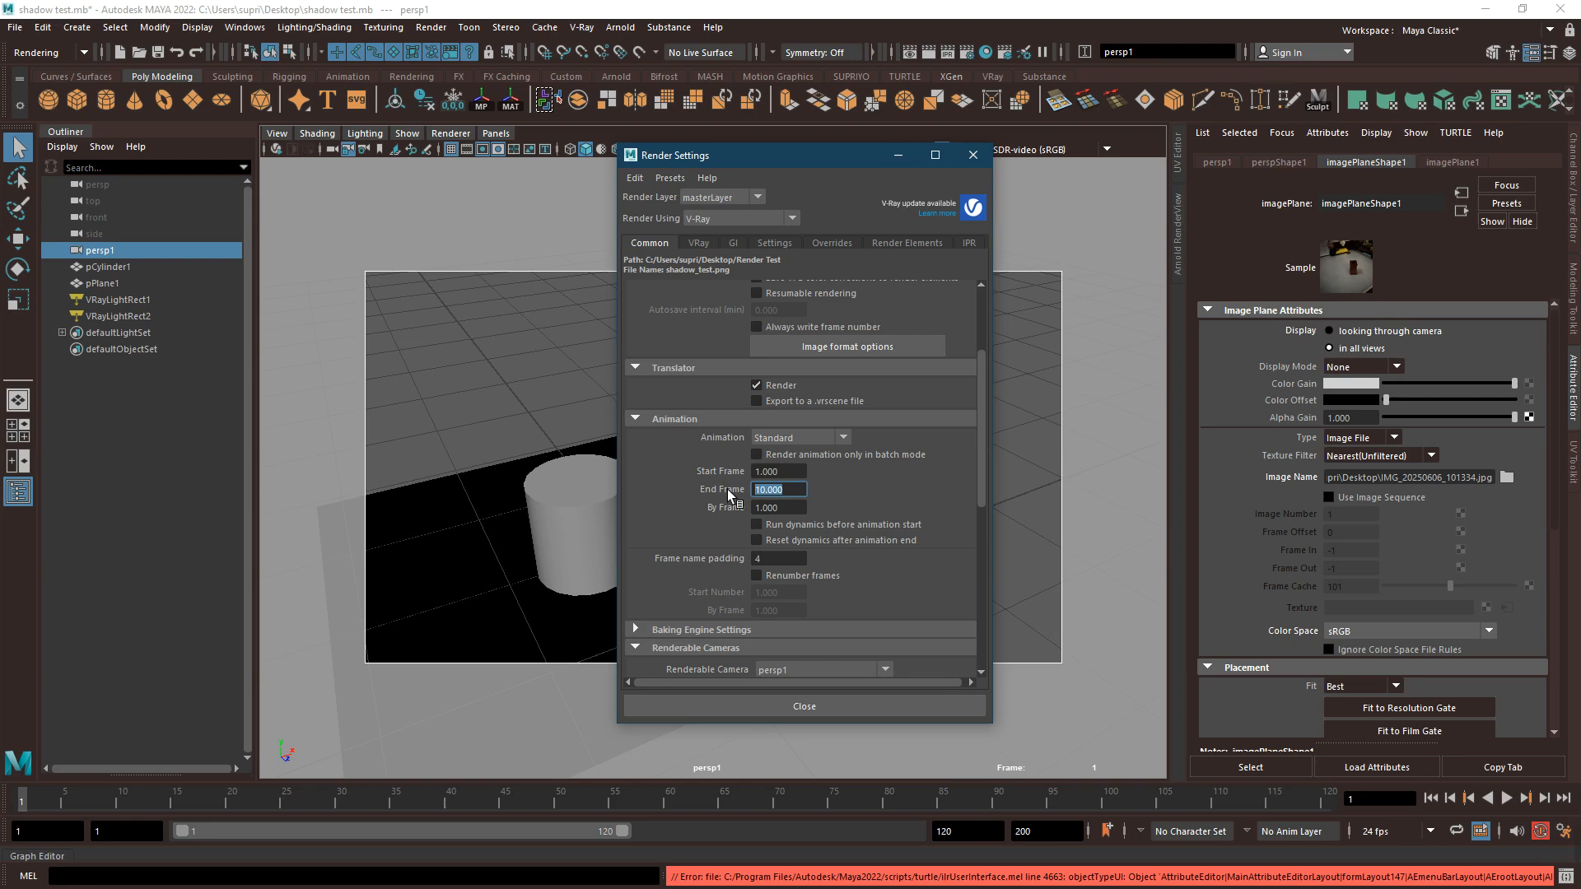
{"action": "type", "text": "1"}
{"action": "left_click", "coordinate": [789, 472]}
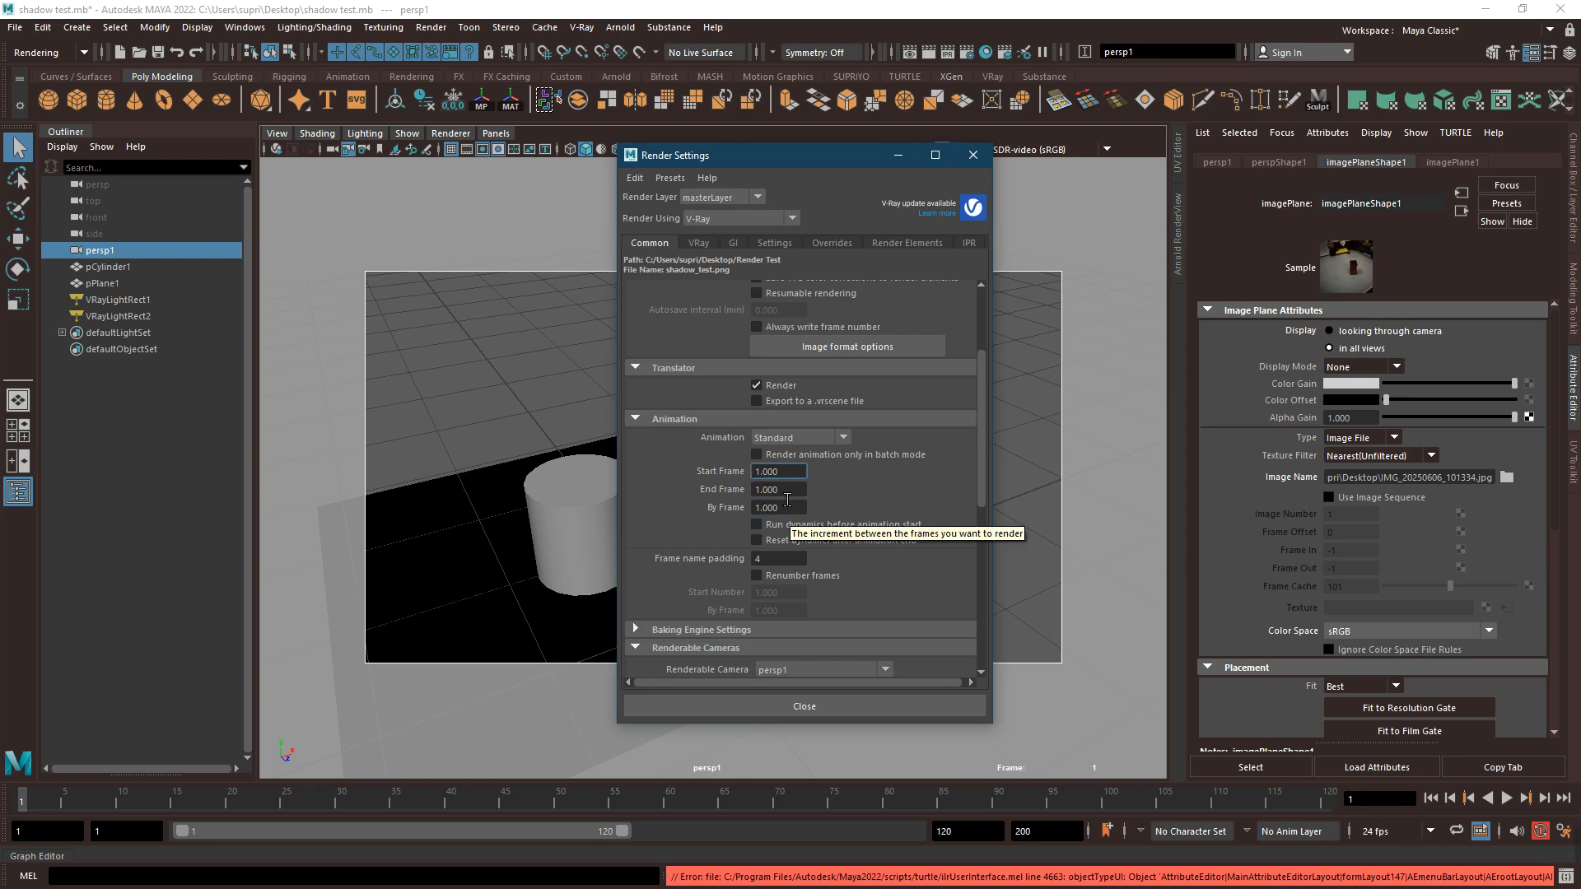
Review the resolution, image output, V-Ray image sampler and animation range in the render settings
{"action": "scroll", "coordinate": [788, 500], "scroll_direction": "down", "scroll_amount": 3}
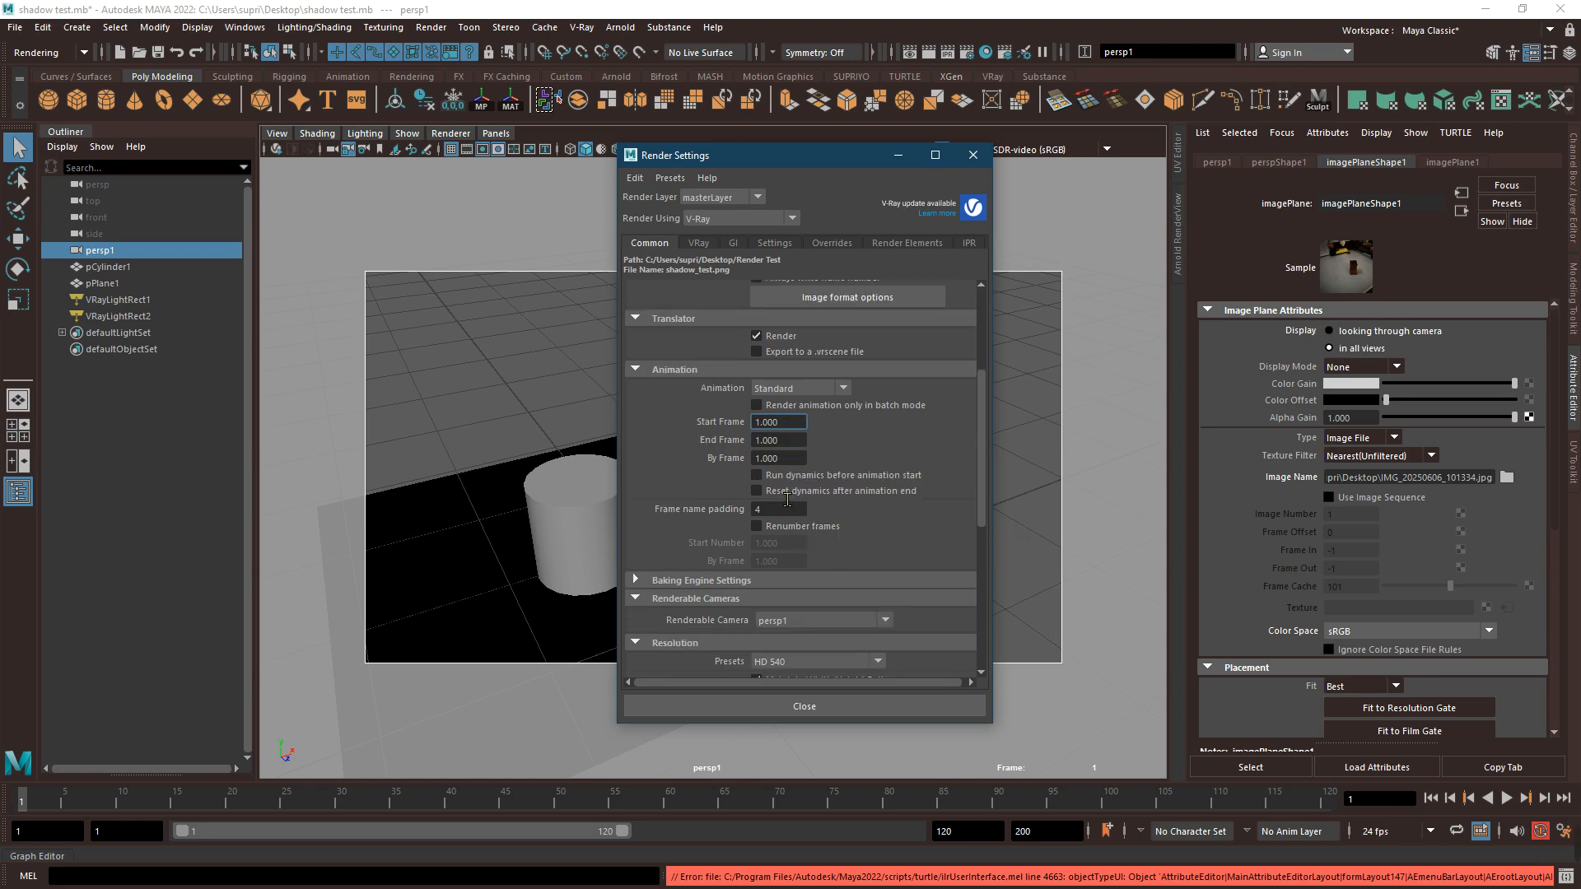
{"action": "scroll", "coordinate": [788, 500], "scroll_direction": "down", "scroll_amount": 2}
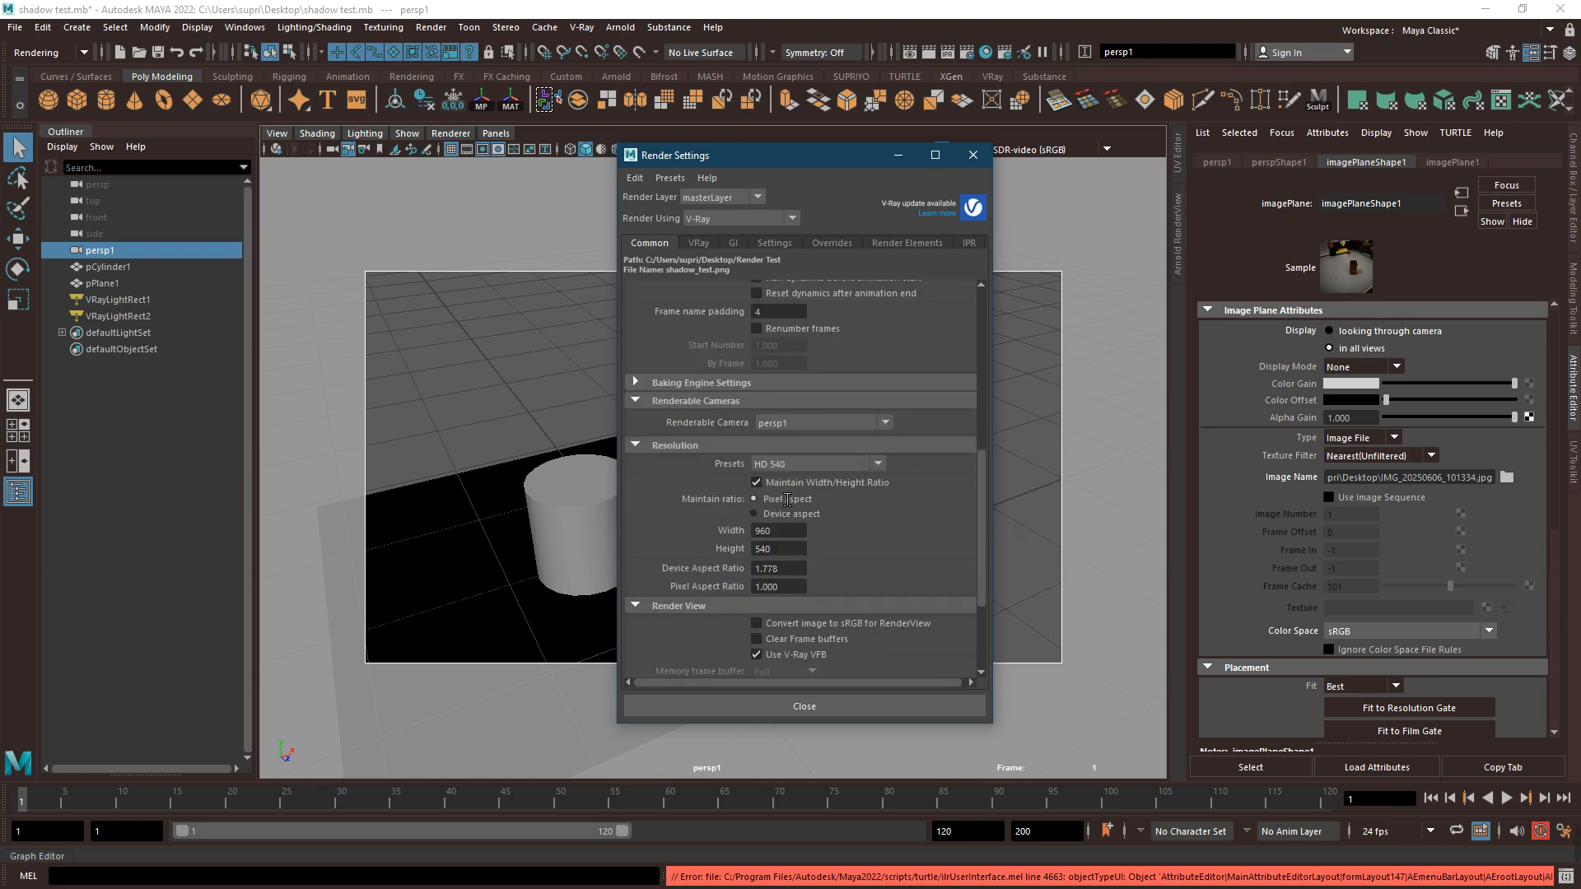
{"action": "scroll", "coordinate": [792, 541], "scroll_direction": "up", "scroll_amount": 8}
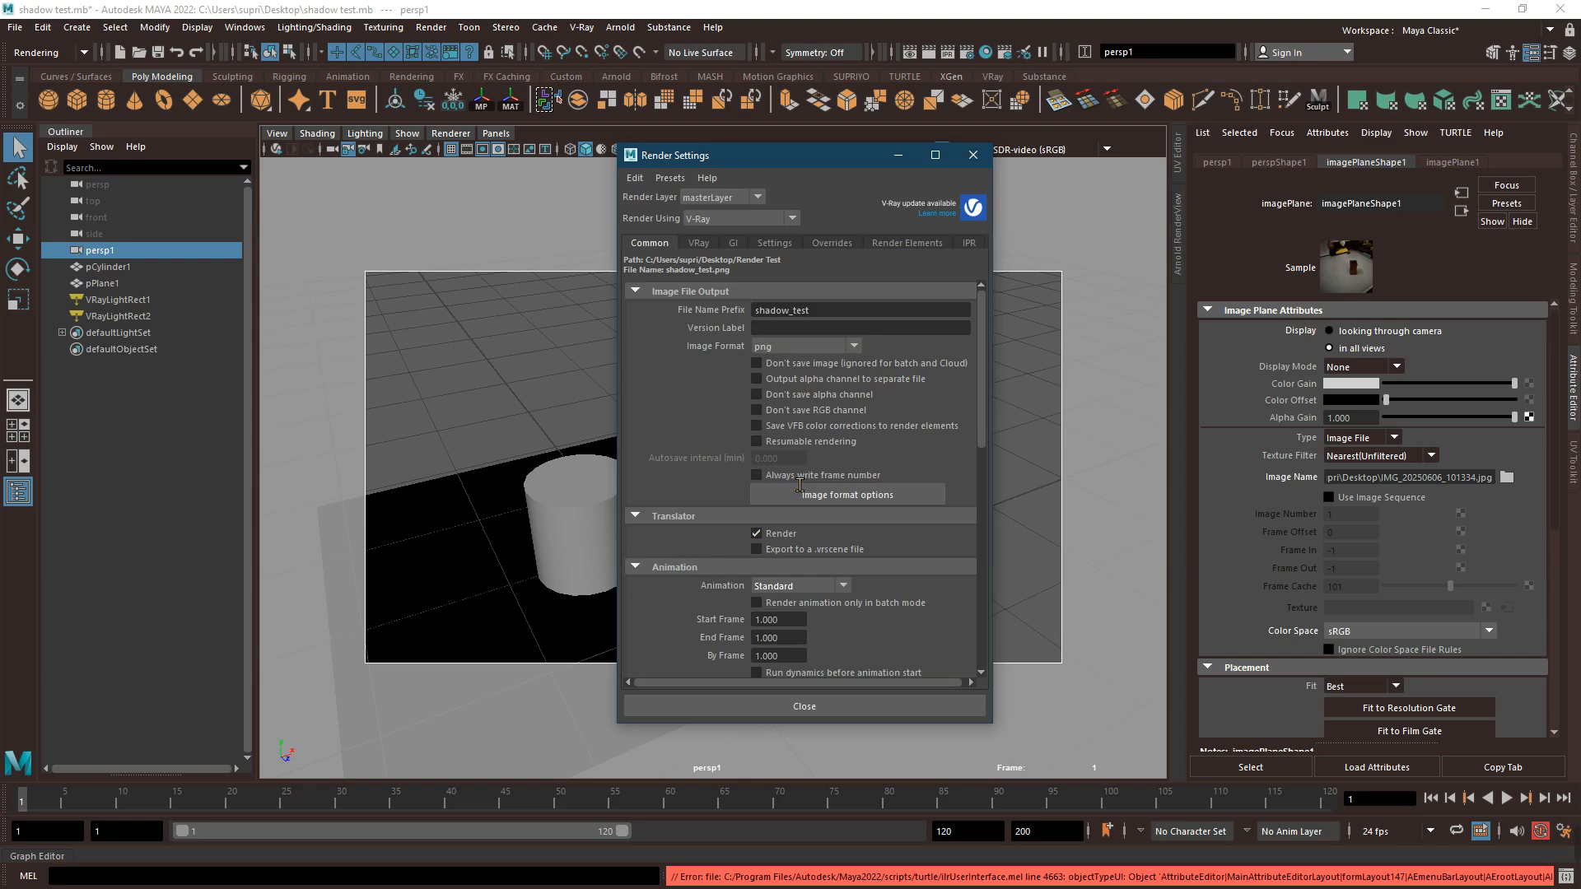
{"action": "left_click", "coordinate": [699, 243]}
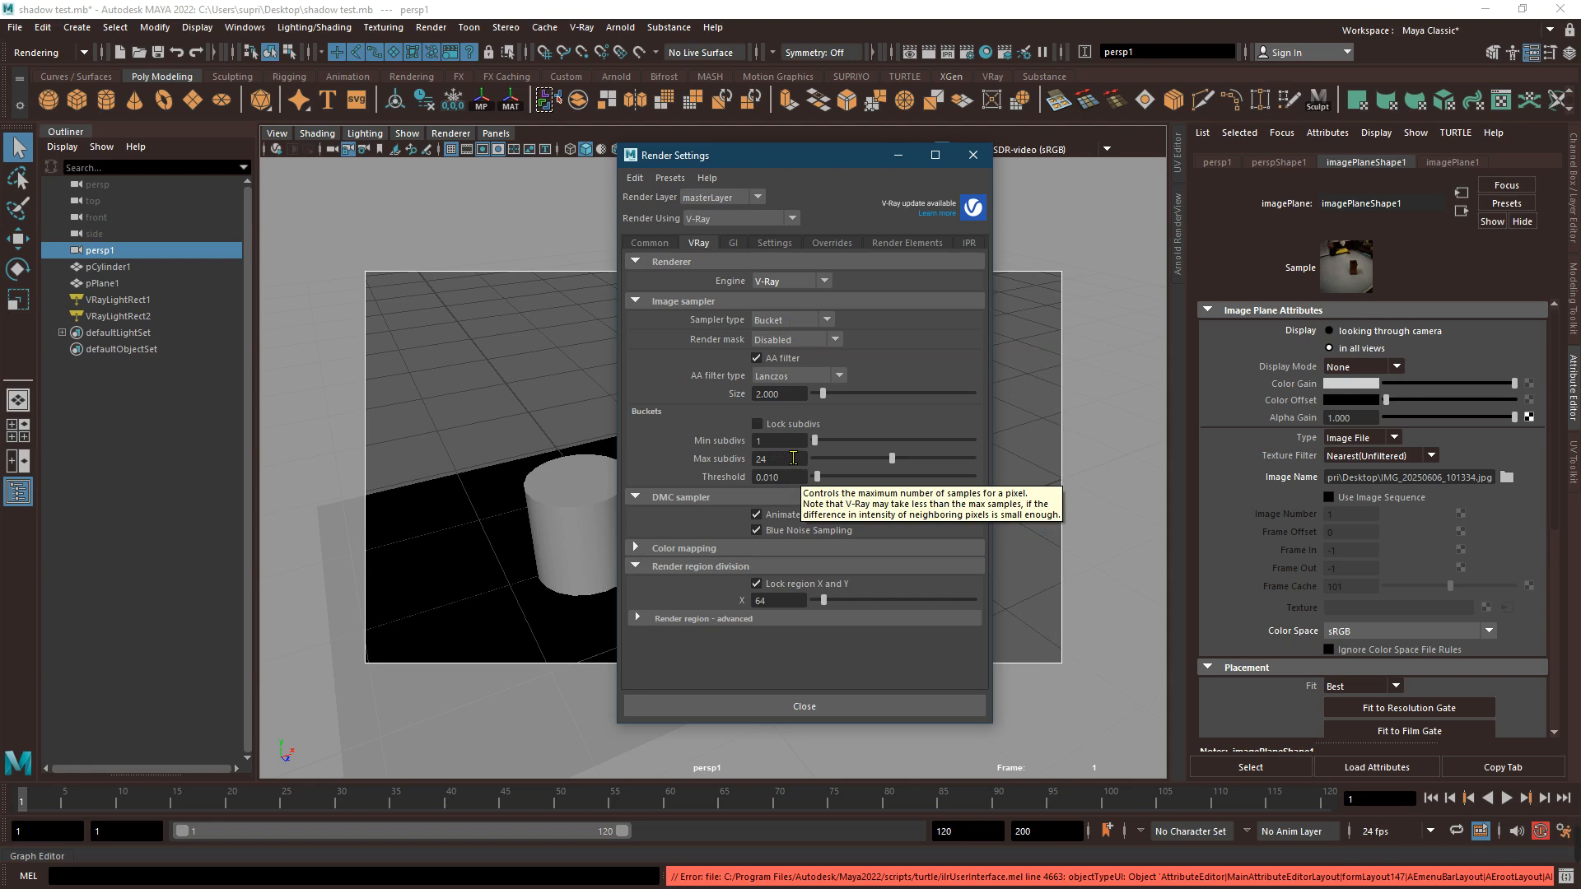
{"action": "left_click", "coordinate": [654, 247]}
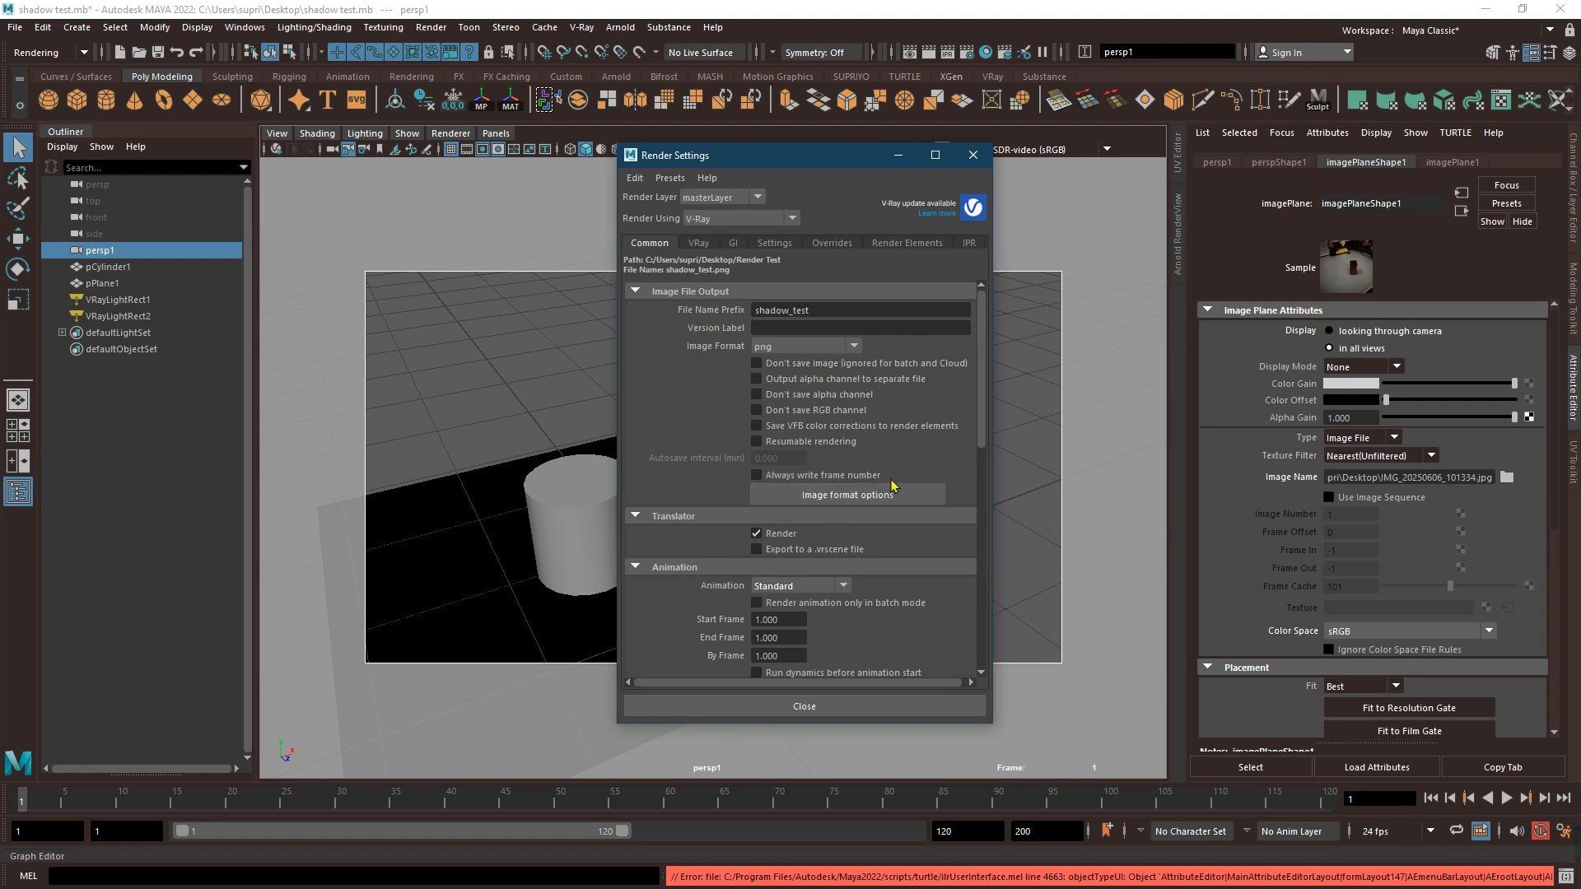
{"action": "scroll", "coordinate": [902, 457], "scroll_direction": "down", "scroll_amount": 3}
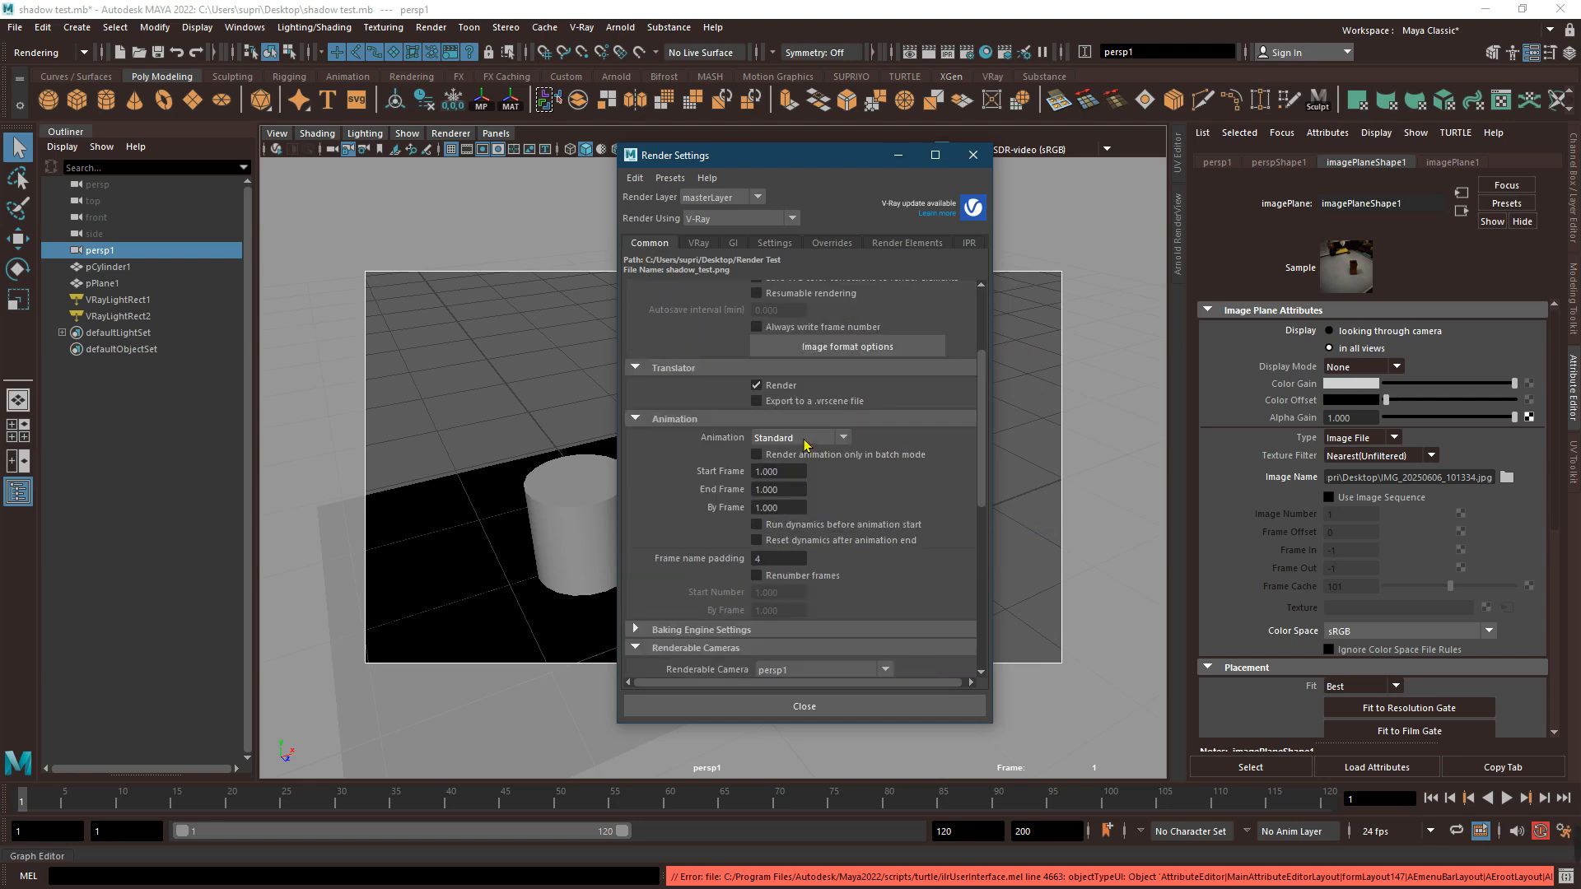
{"action": "left_click", "coordinate": [806, 438]}
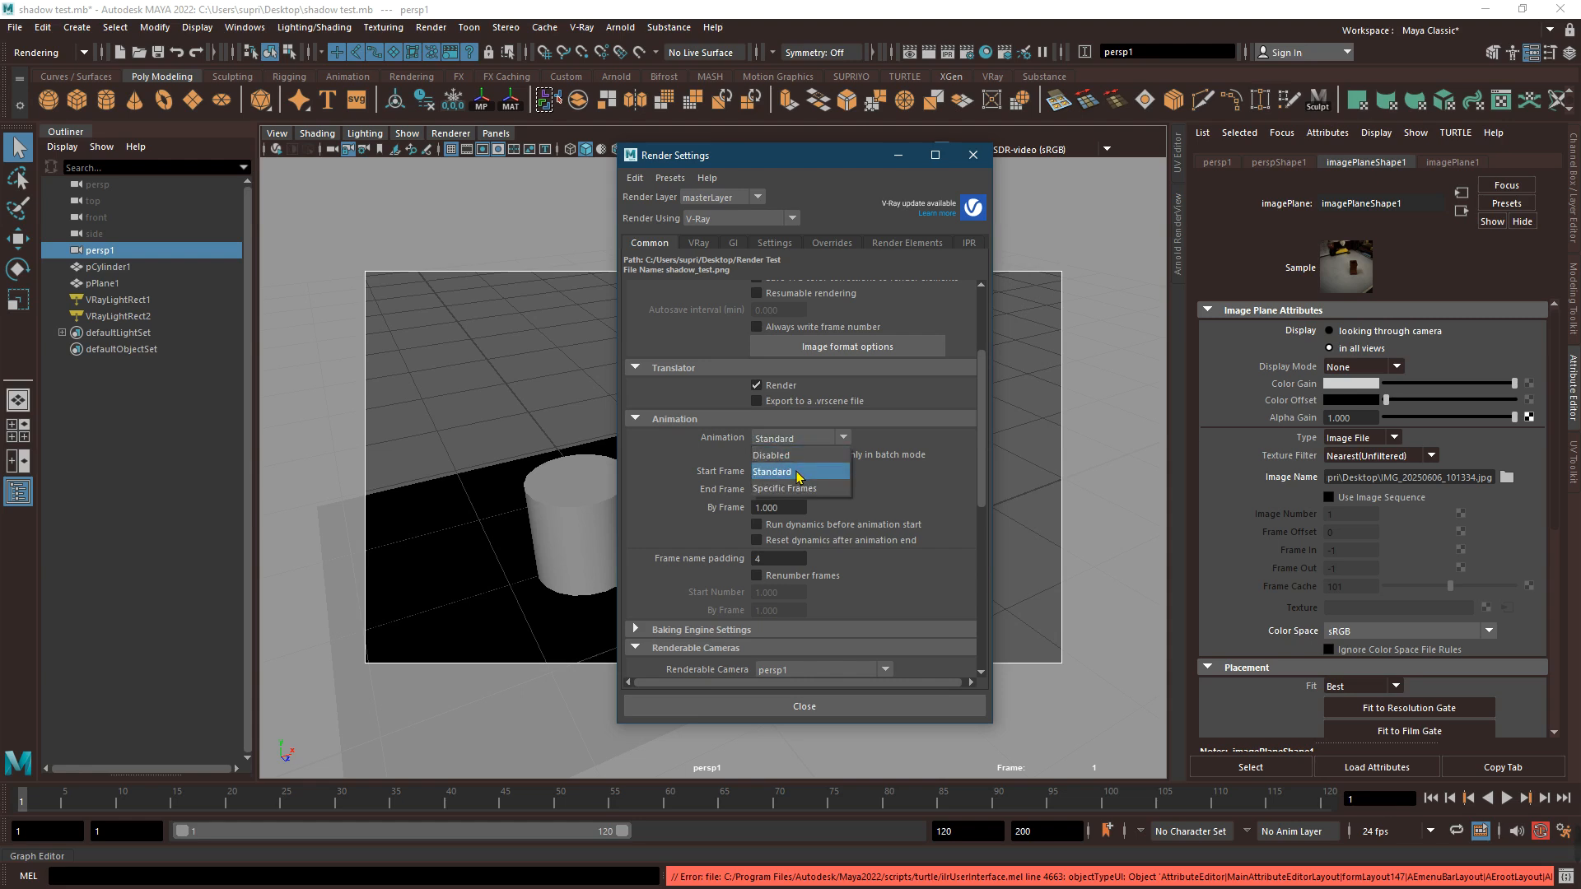
{"action": "left_click", "coordinate": [798, 472]}
{"action": "scroll", "coordinate": [801, 511], "scroll_direction": "down", "scroll_amount": 3}
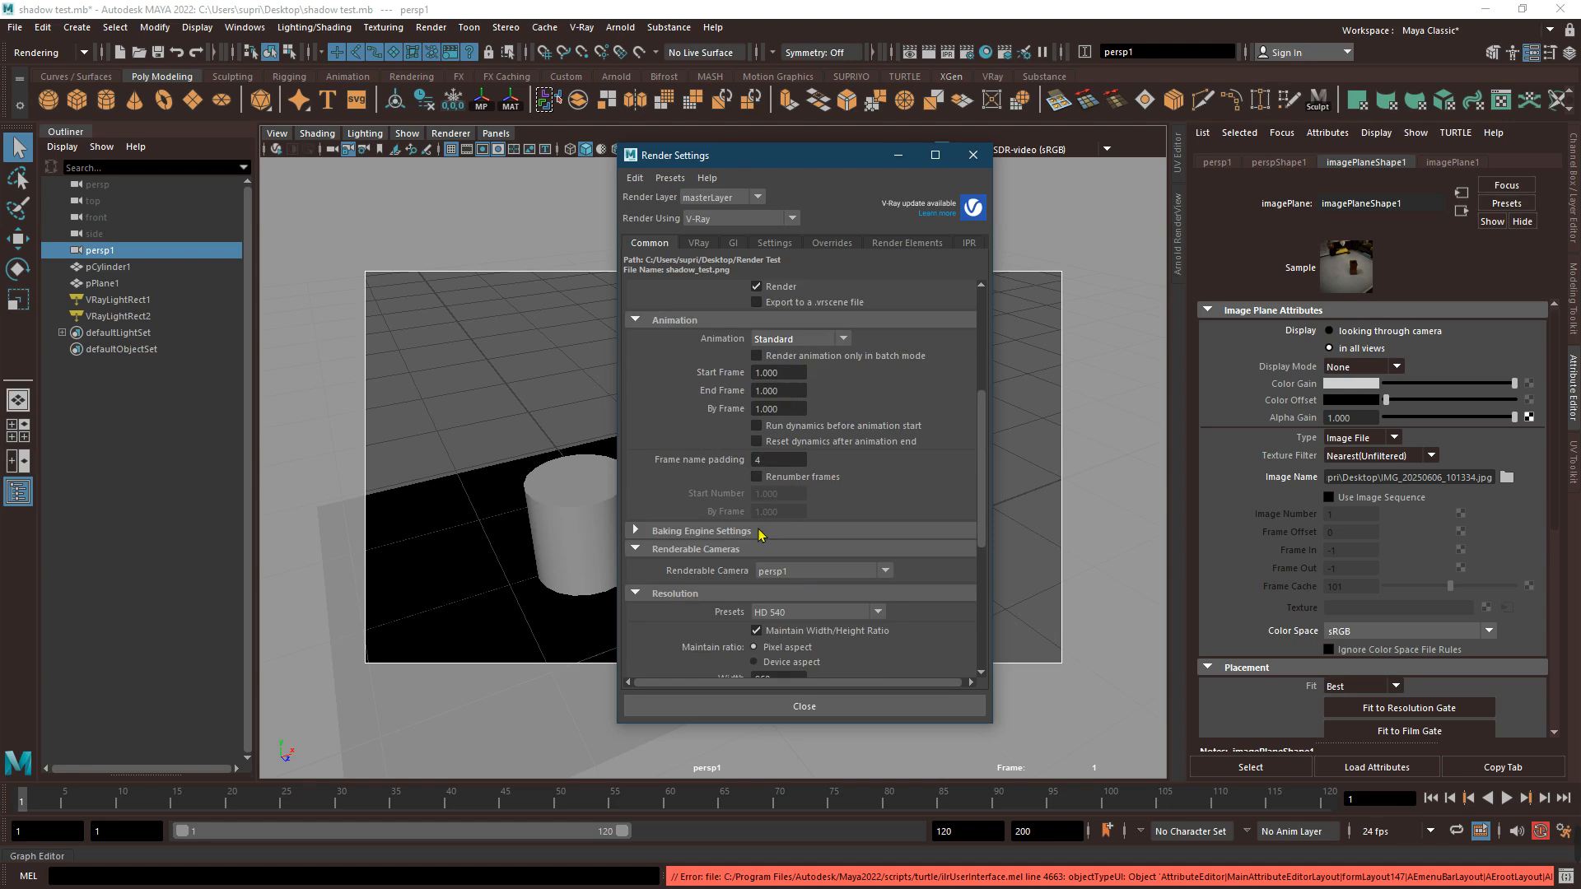
Start a batch render of the scene using the Rendering menu set
{"action": "left_click", "coordinate": [74, 56]}
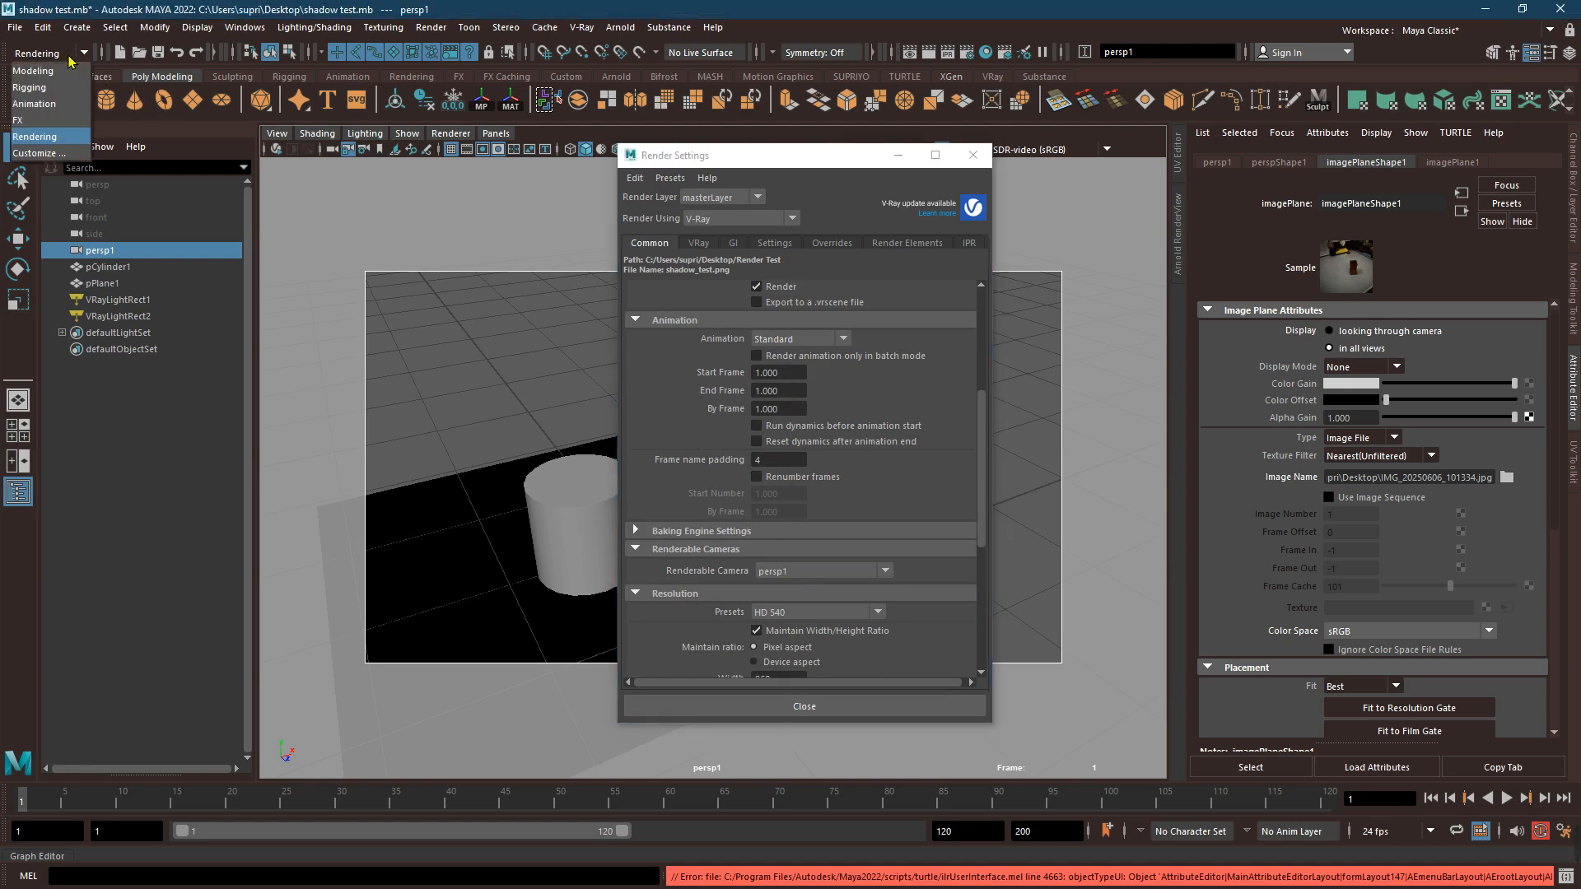
{"action": "left_click", "coordinate": [64, 135]}
{"action": "left_click", "coordinate": [403, 27]}
{"action": "mouse_move", "coordinate": [430, 27]}
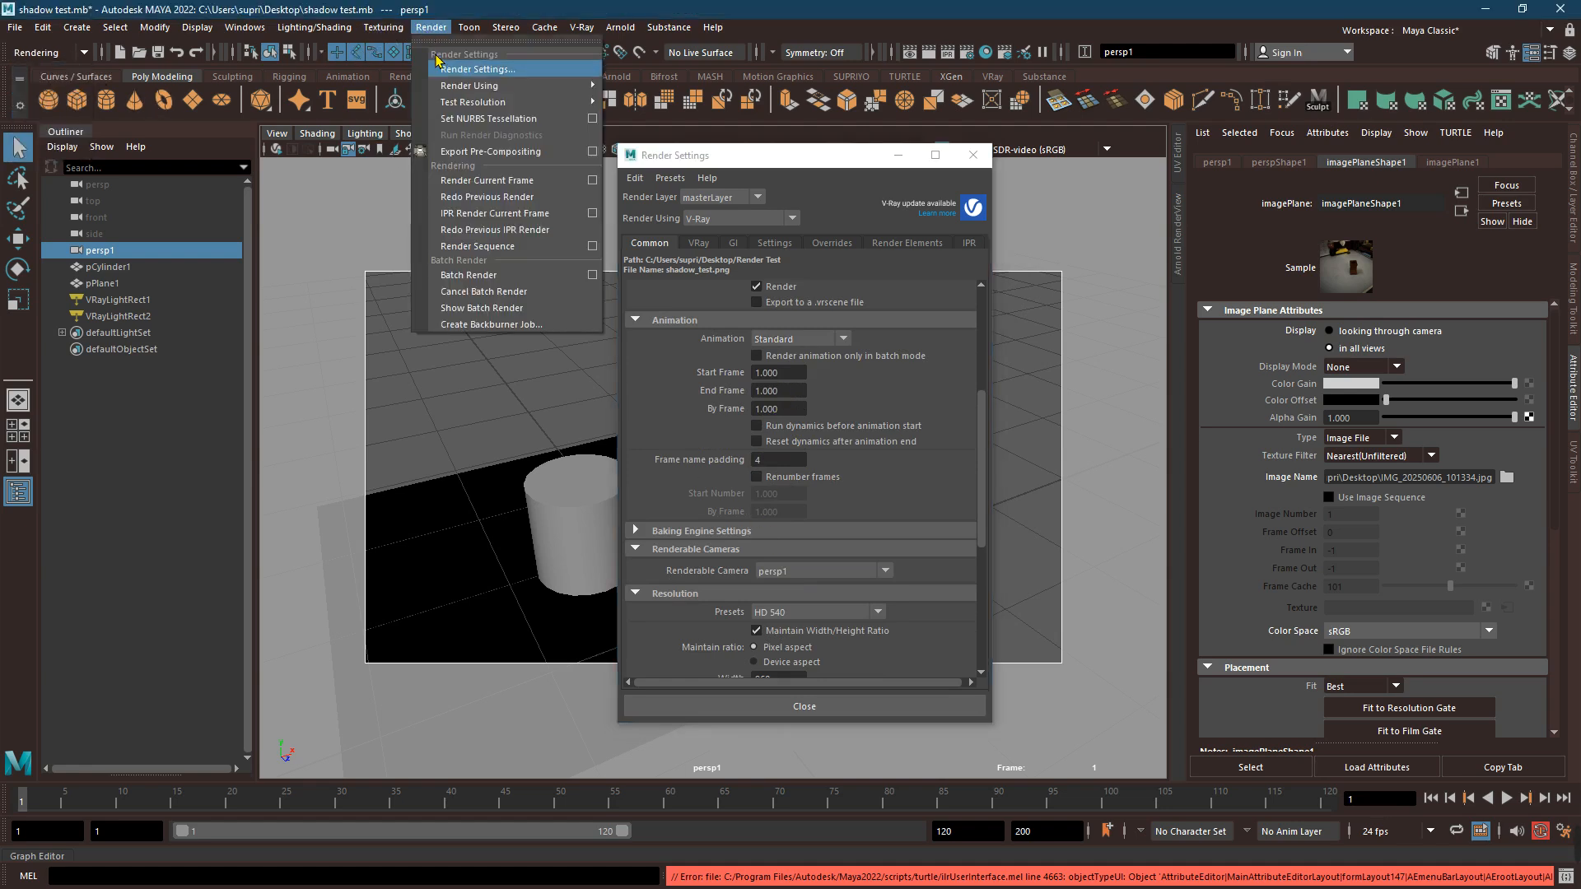
{"action": "left_click", "coordinate": [531, 277]}
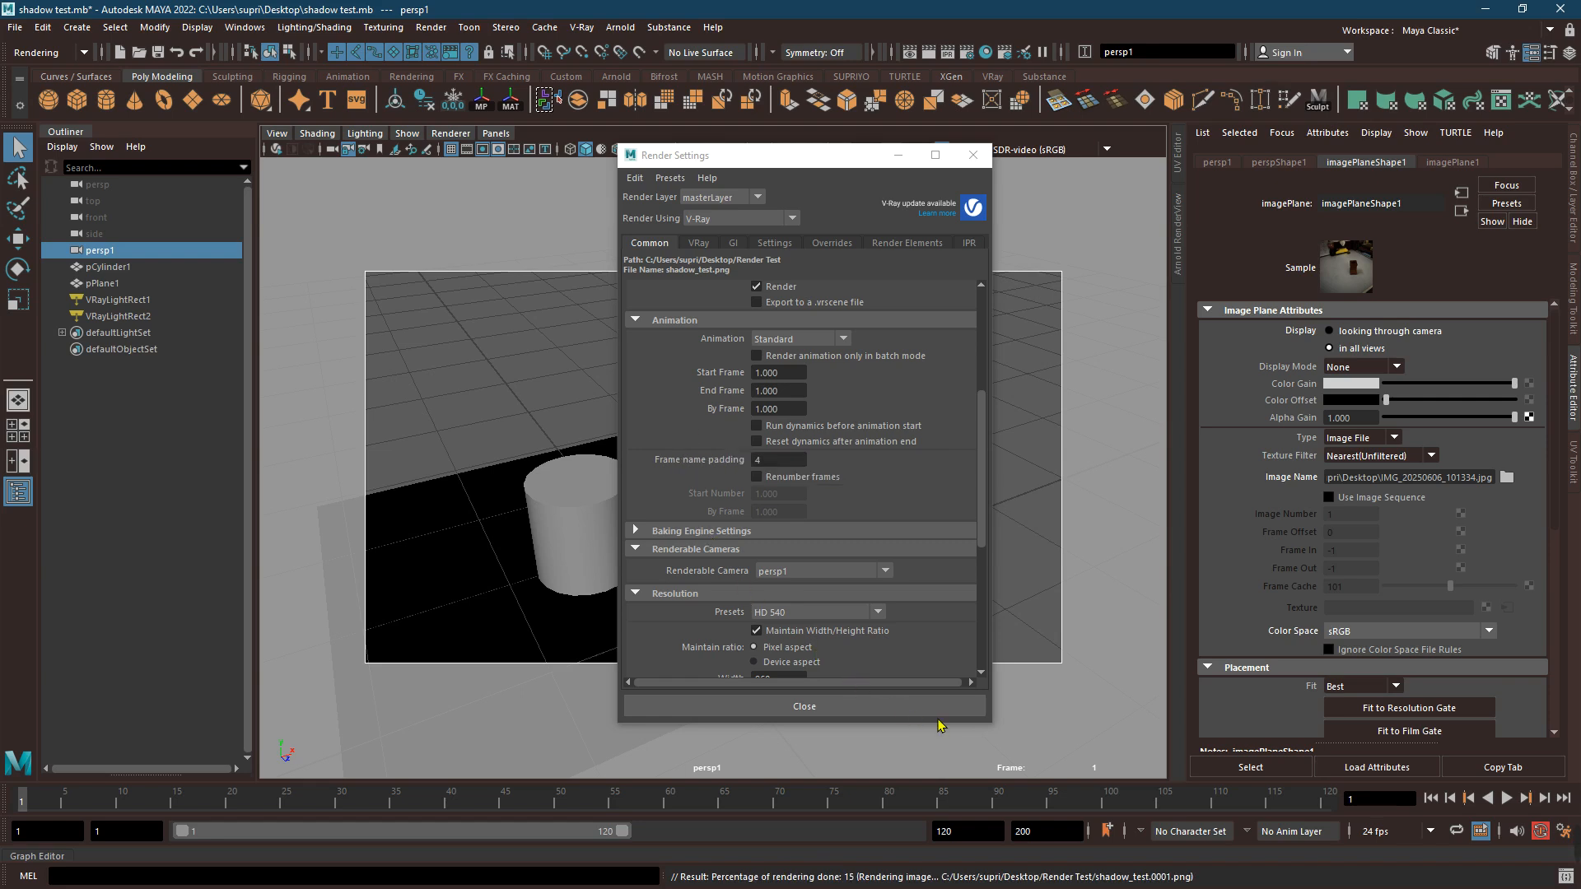
Check the batch render progress in the Script Editor, and close it together with the render settings
{"action": "left_click", "coordinate": [1566, 877]}
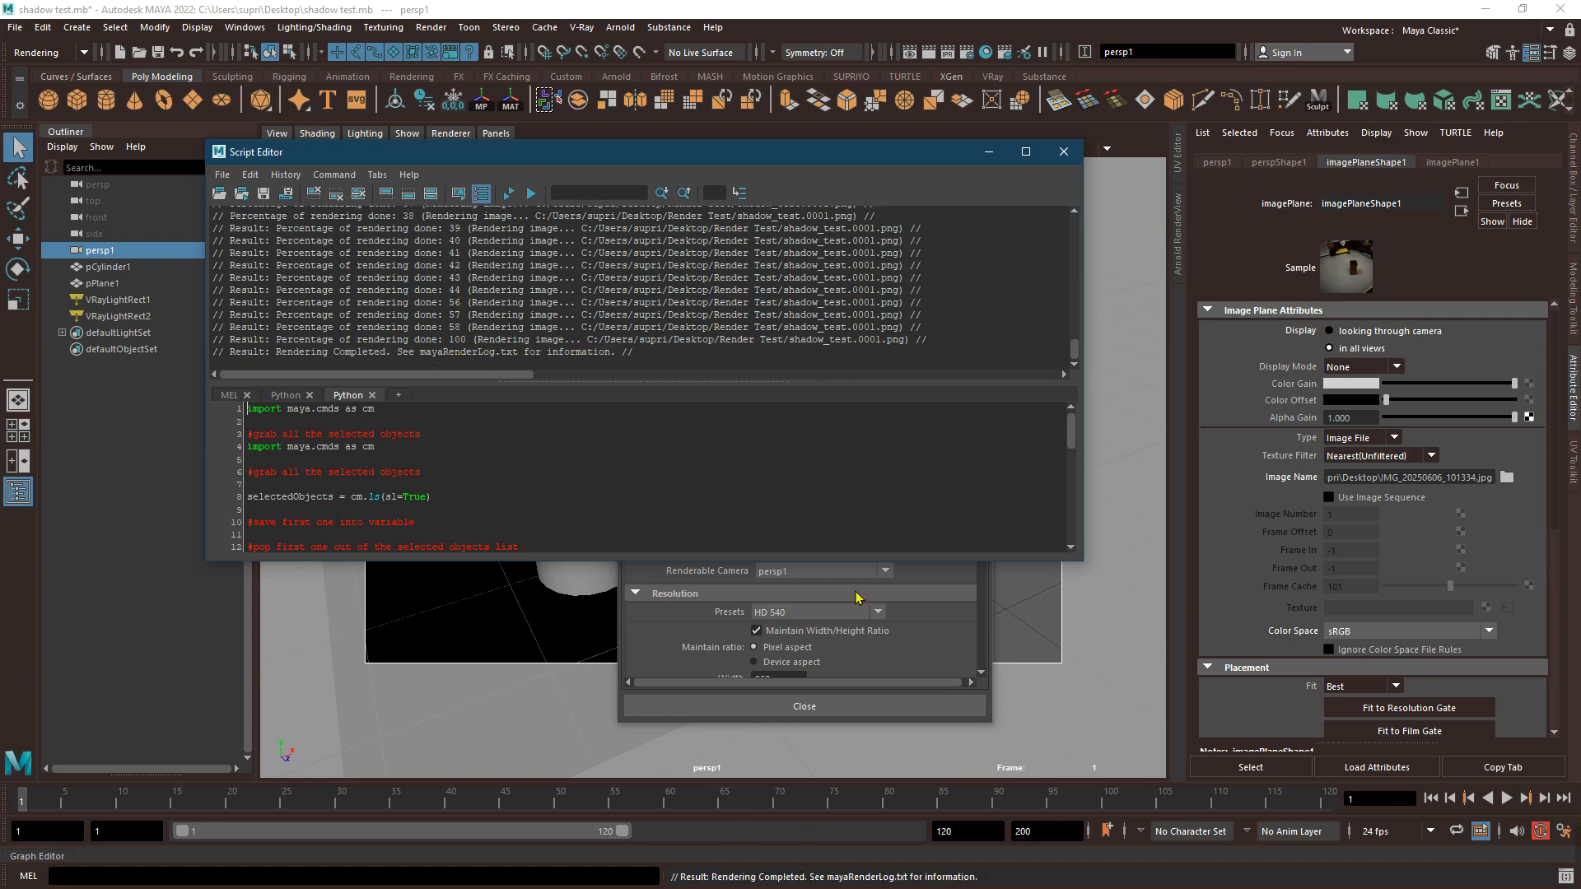
{"action": "left_click", "coordinate": [1063, 152]}
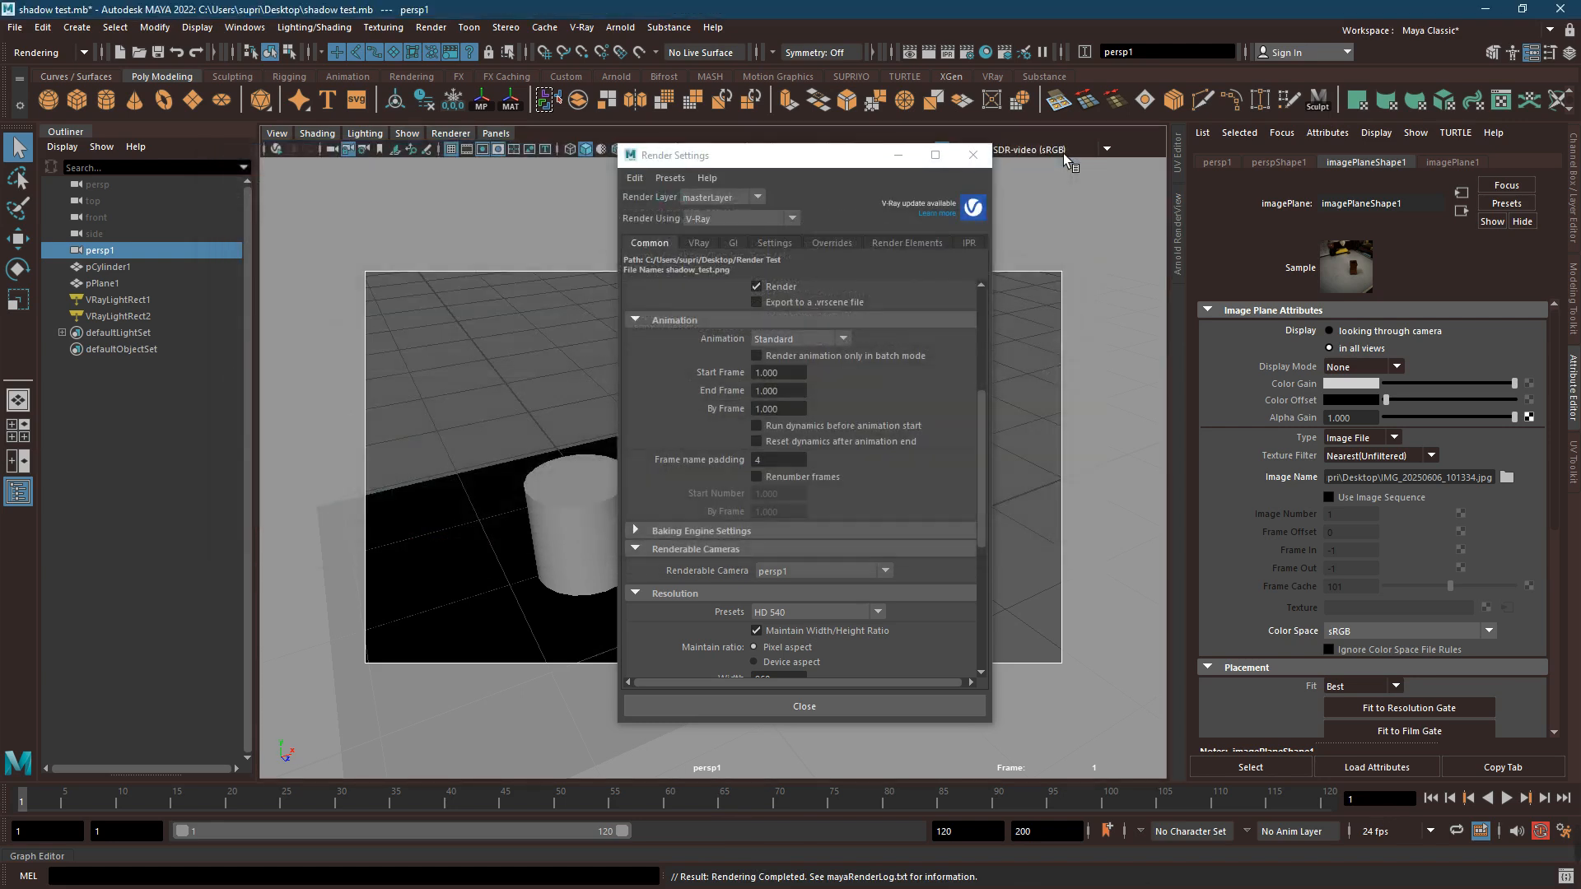
{"action": "left_click", "coordinate": [973, 155]}
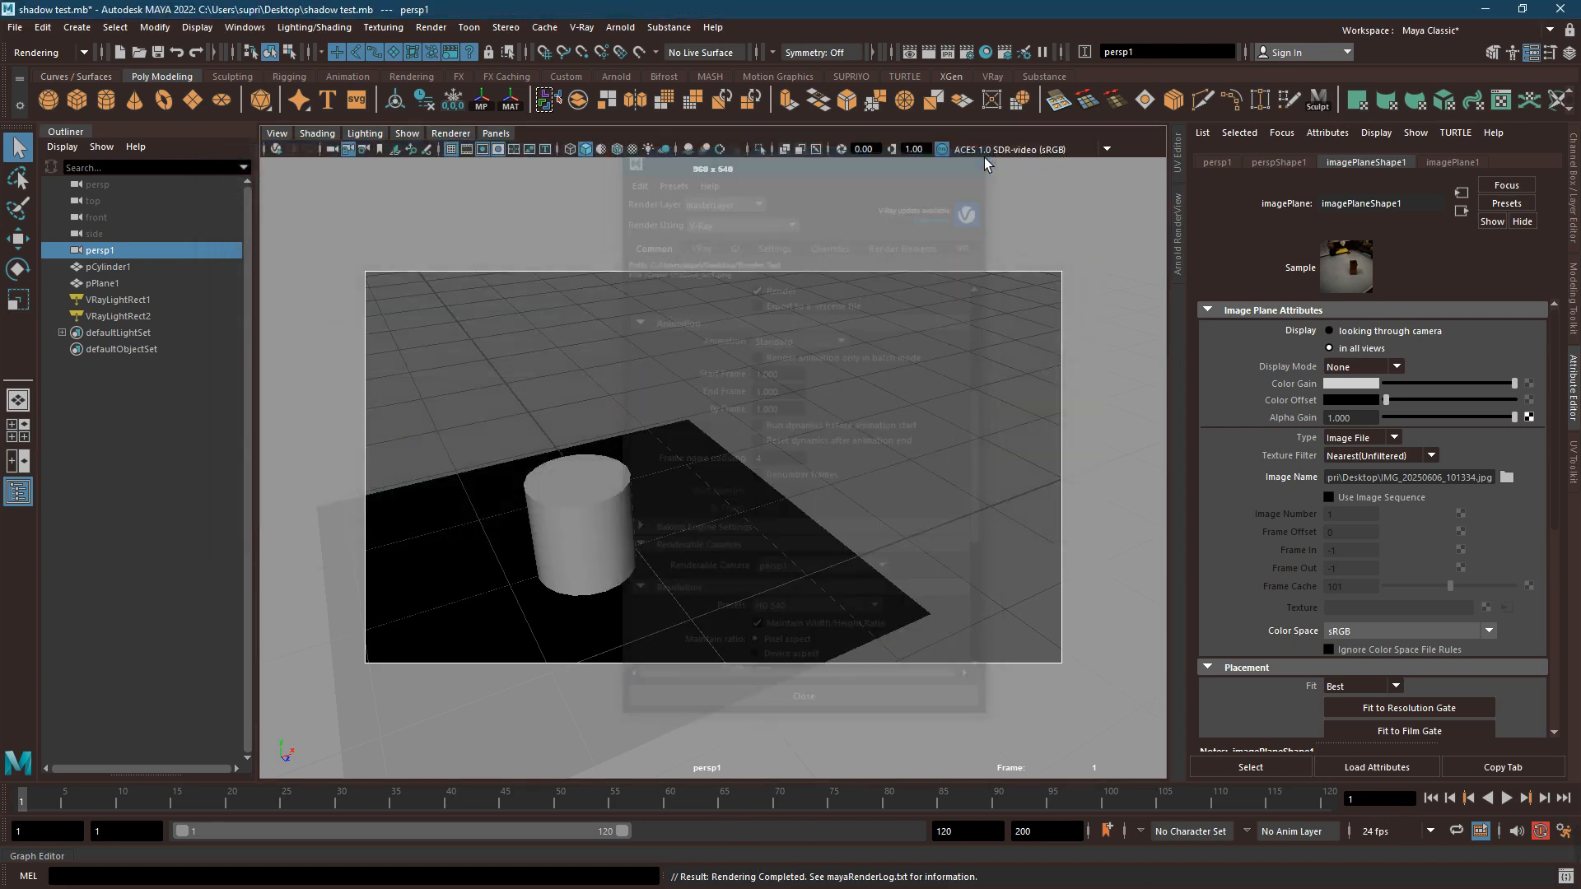
Open the Render Test folder on the desktop and select the batch-rendered shadow_test.0001.png
{"action": "left_click", "coordinate": [1485, 9]}
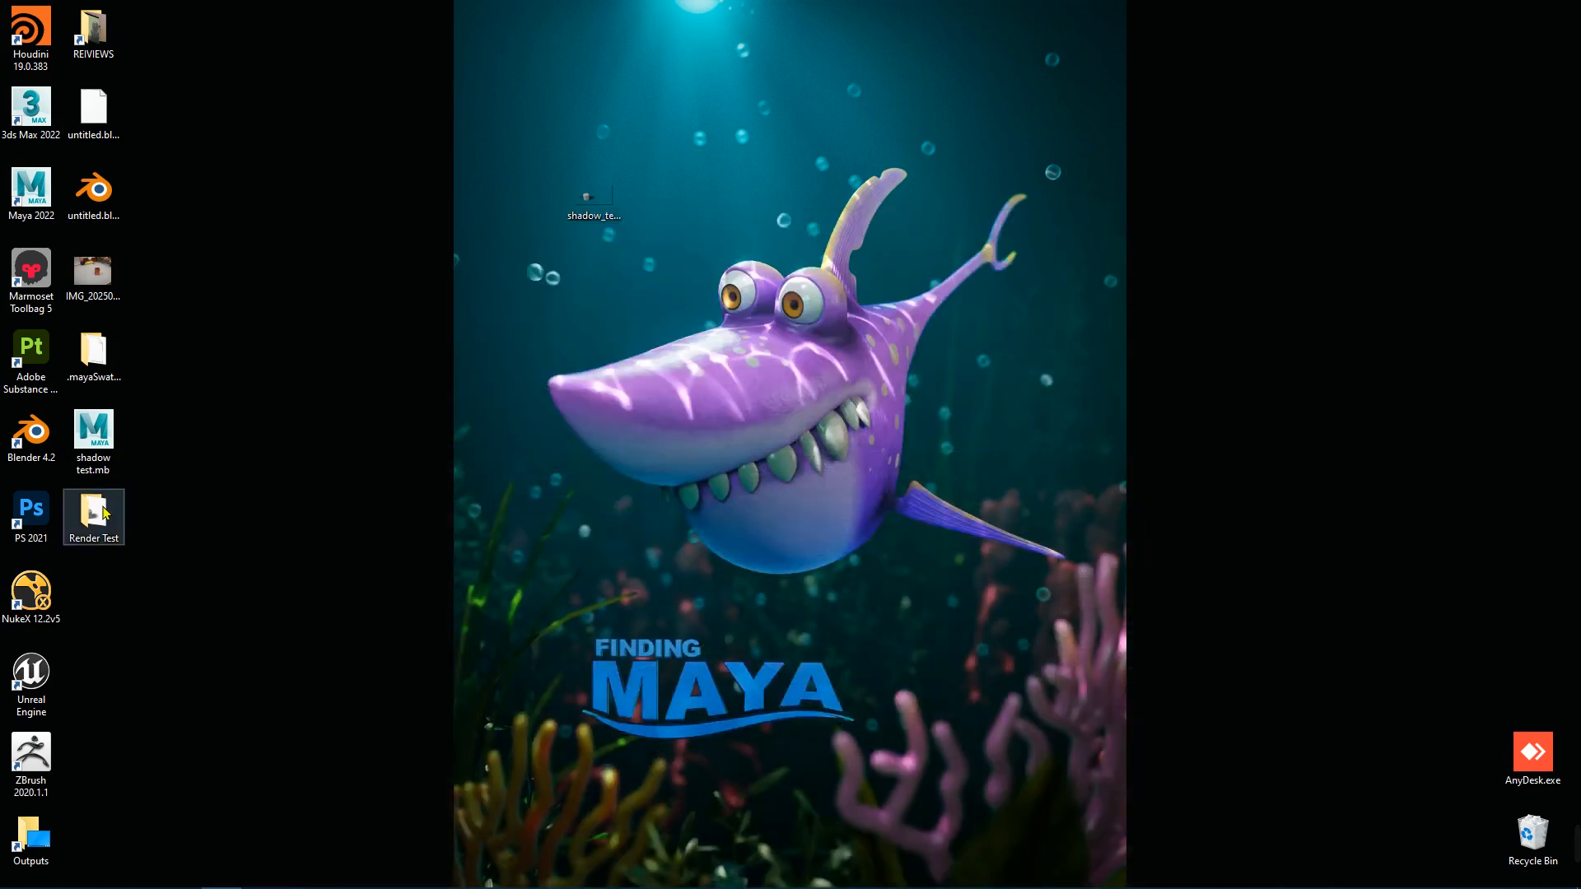
{"action": "double_click", "coordinate": [104, 512]}
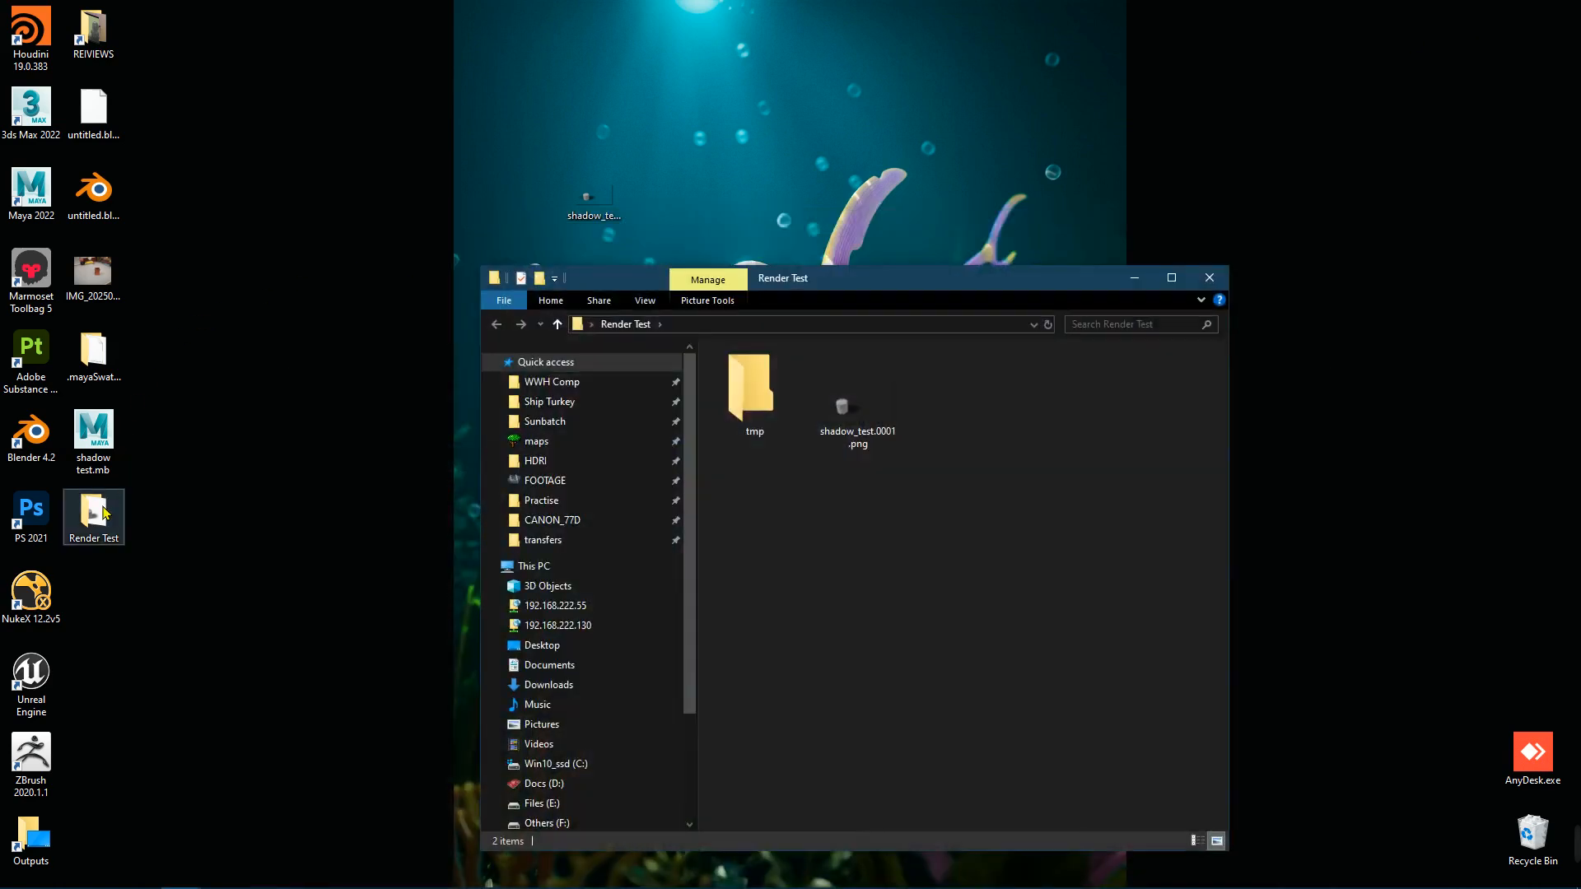
{"action": "left_click", "coordinate": [854, 452]}
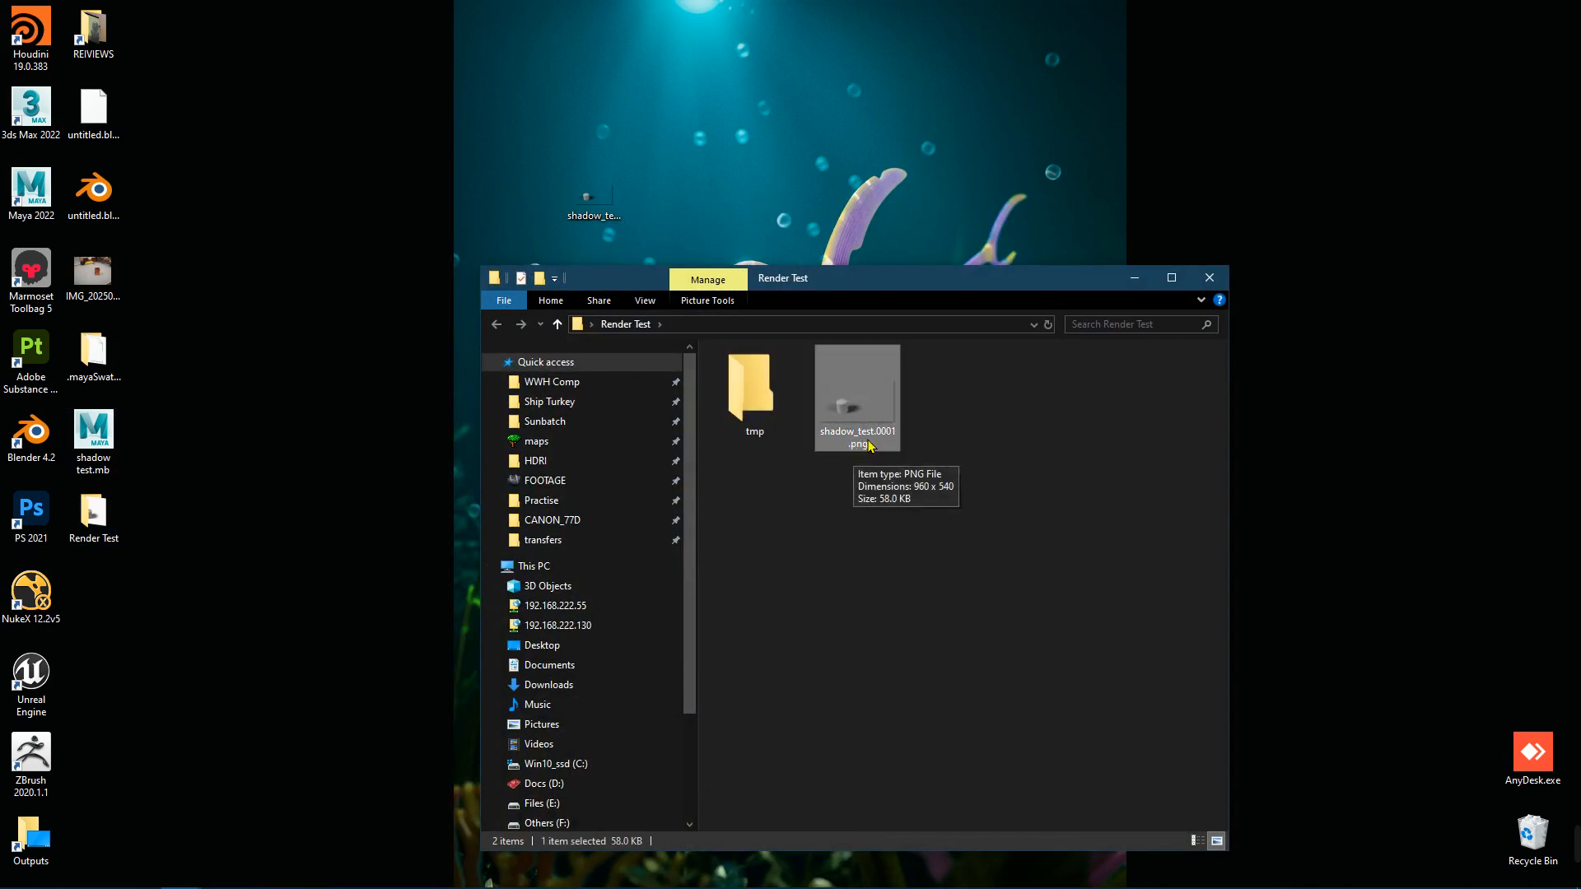